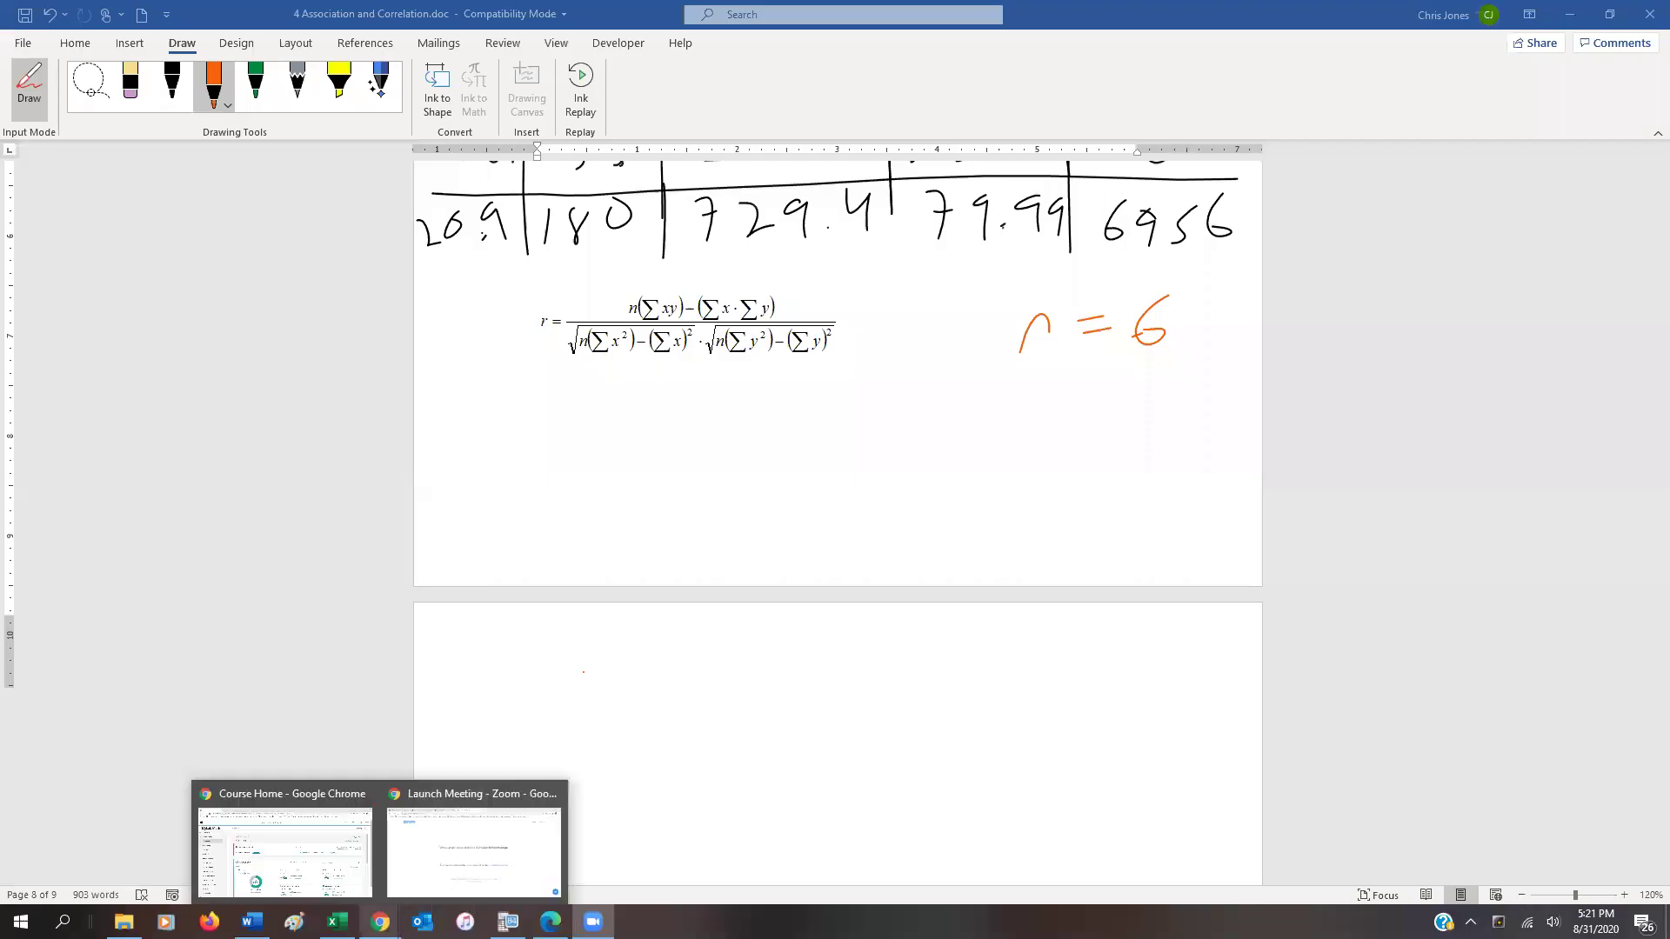
Scroll through the worksheet to review the column totals 20.9, 180, 729.4, 79.99, 6956 and the r formula
mouse_move(337, 922)
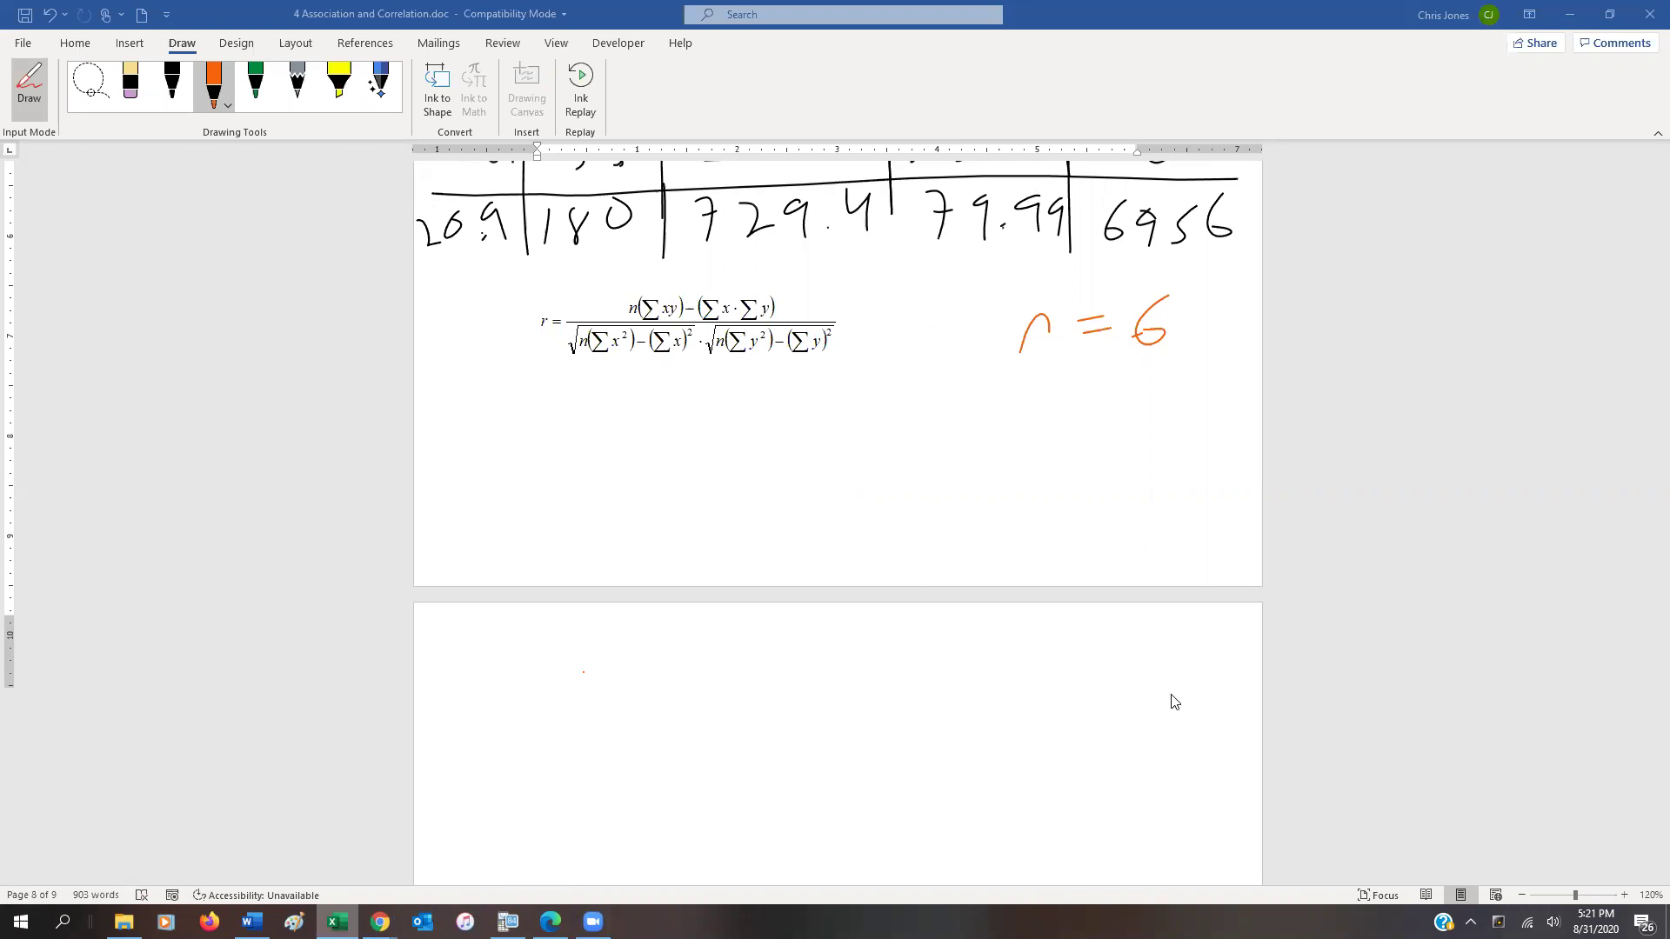
scroll(1161, 666, up, 5)
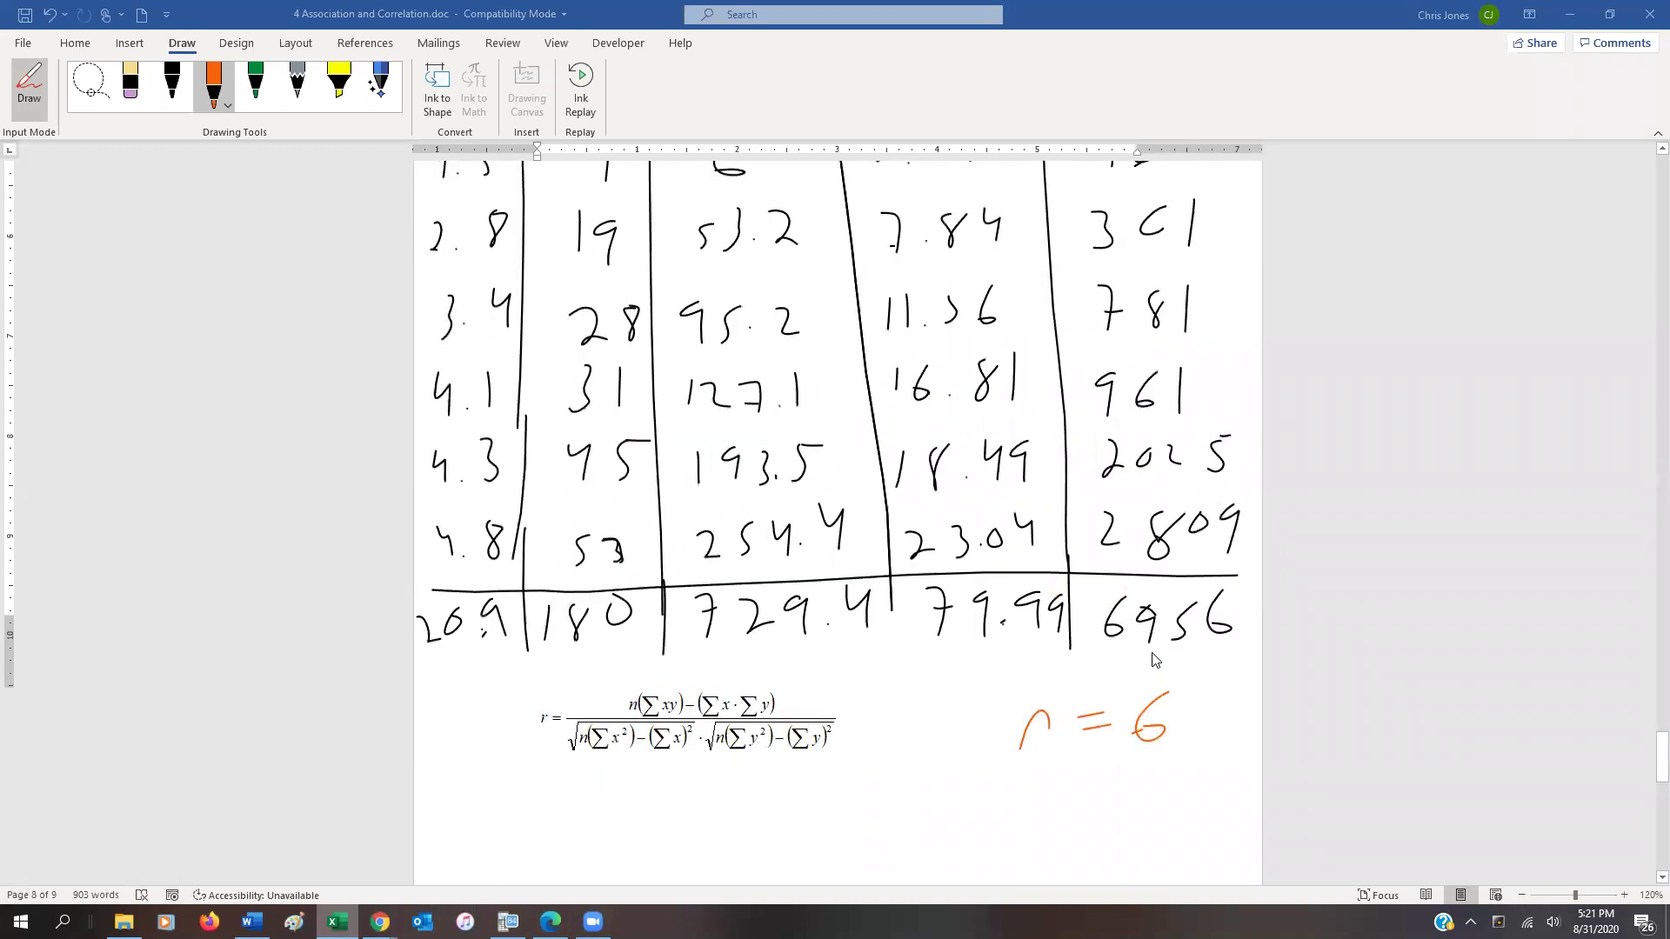
scroll(1152, 643, down, 3)
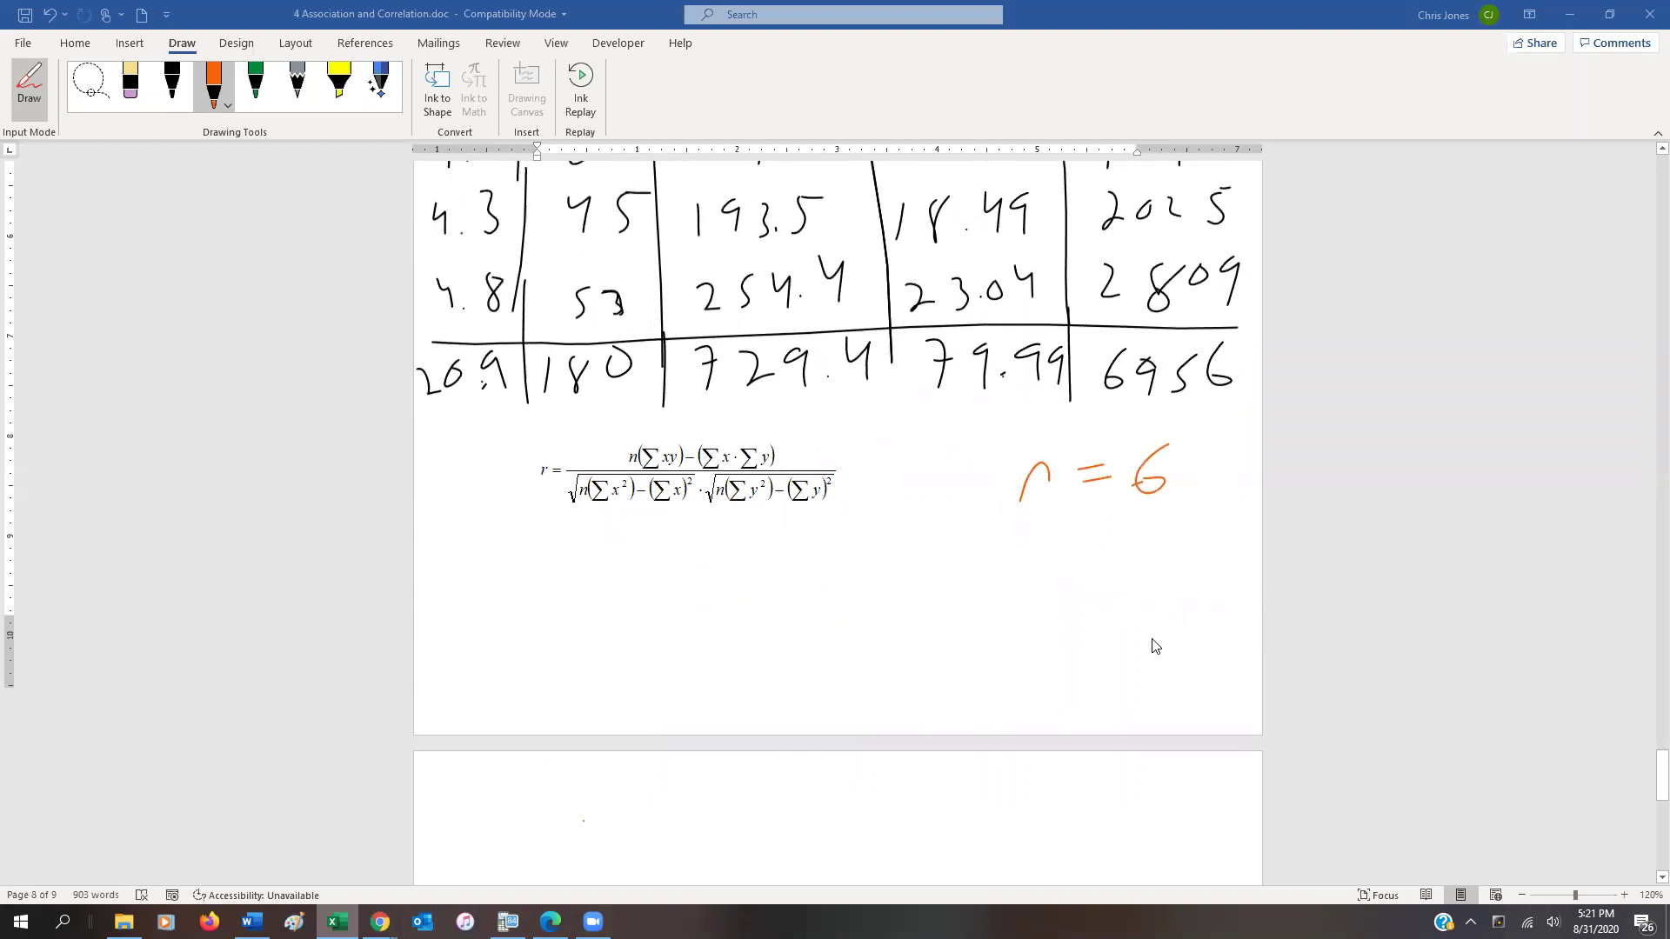
scroll(835, 577, down, 1)
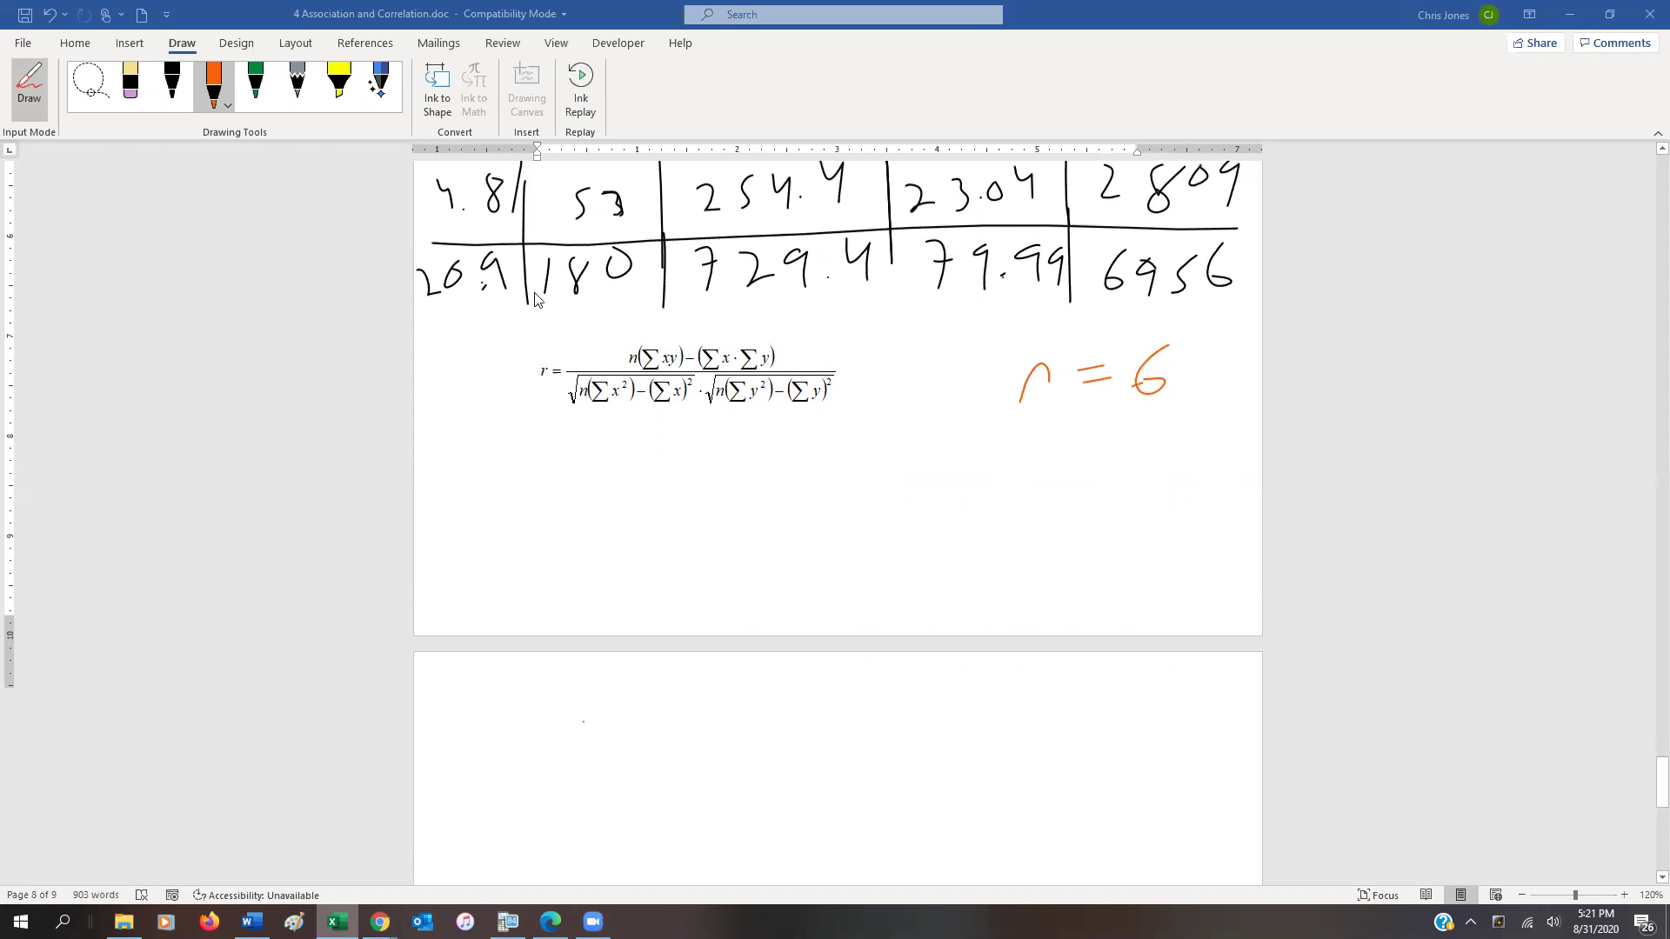
In black ink, start the numerator with r, 6, a bracketed 20.9, a minus sign and helper arrows
click(171, 98)
scroll(1252, 598, down, 2)
drag(434, 629, 1217, 643)
drag(564, 571, 546, 608)
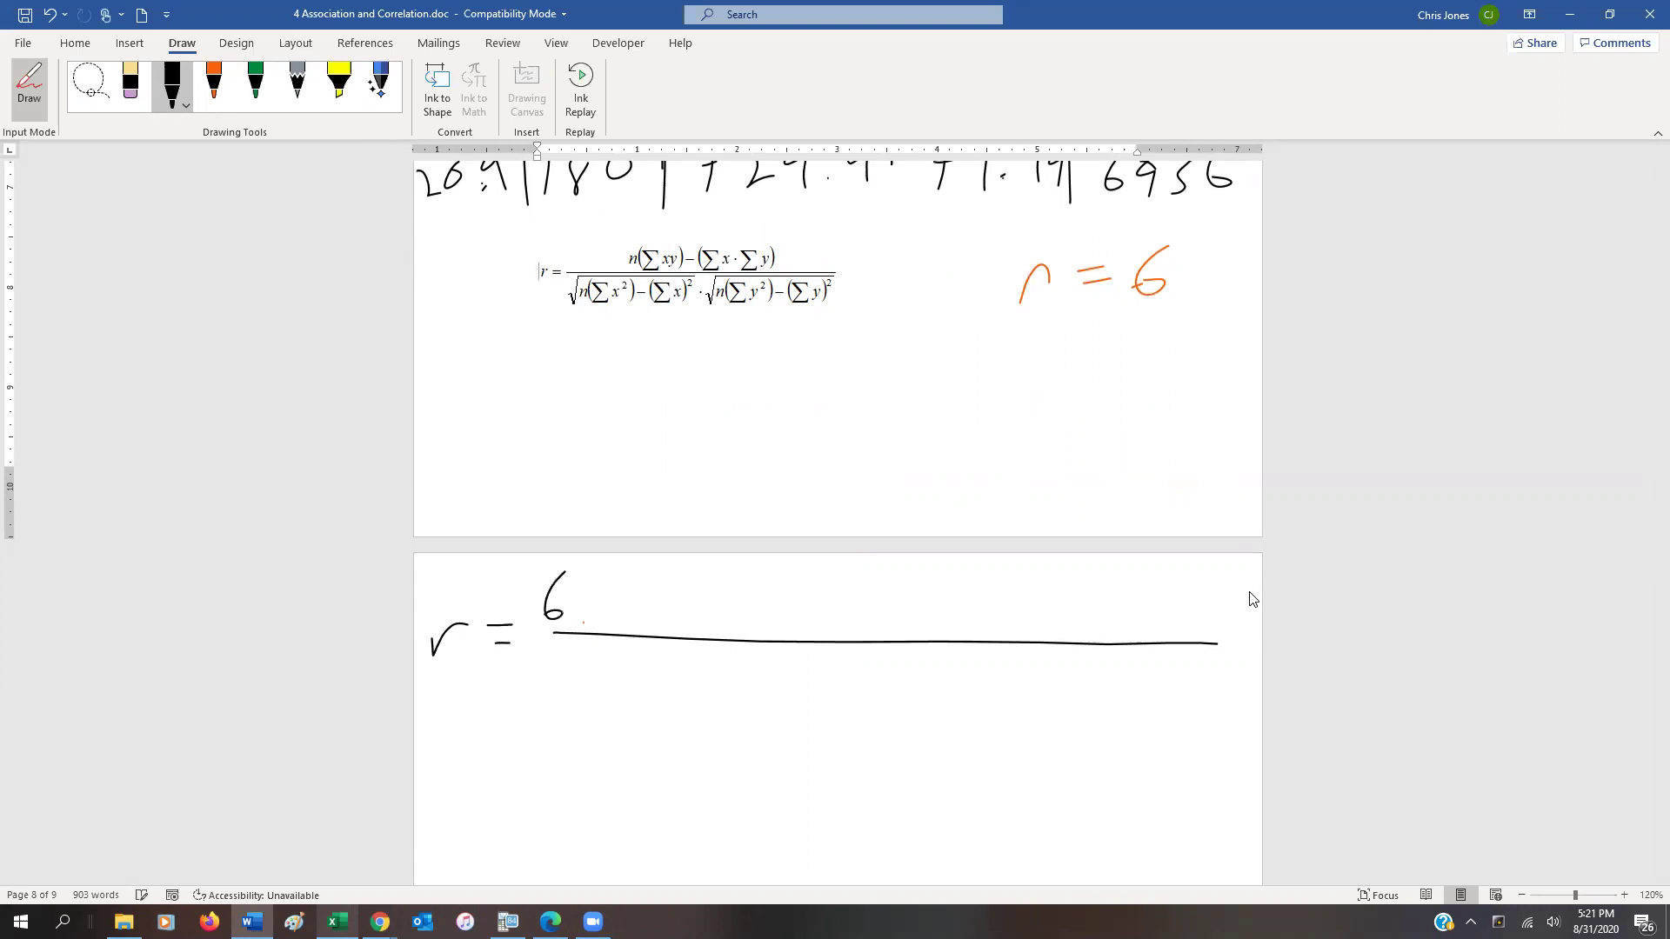
mouse_move(656, 249)
mouse_down()
mouse_move(526, 248)
mouse_move(500, 199)
mouse_up()
scroll(1264, 583, up, 1)
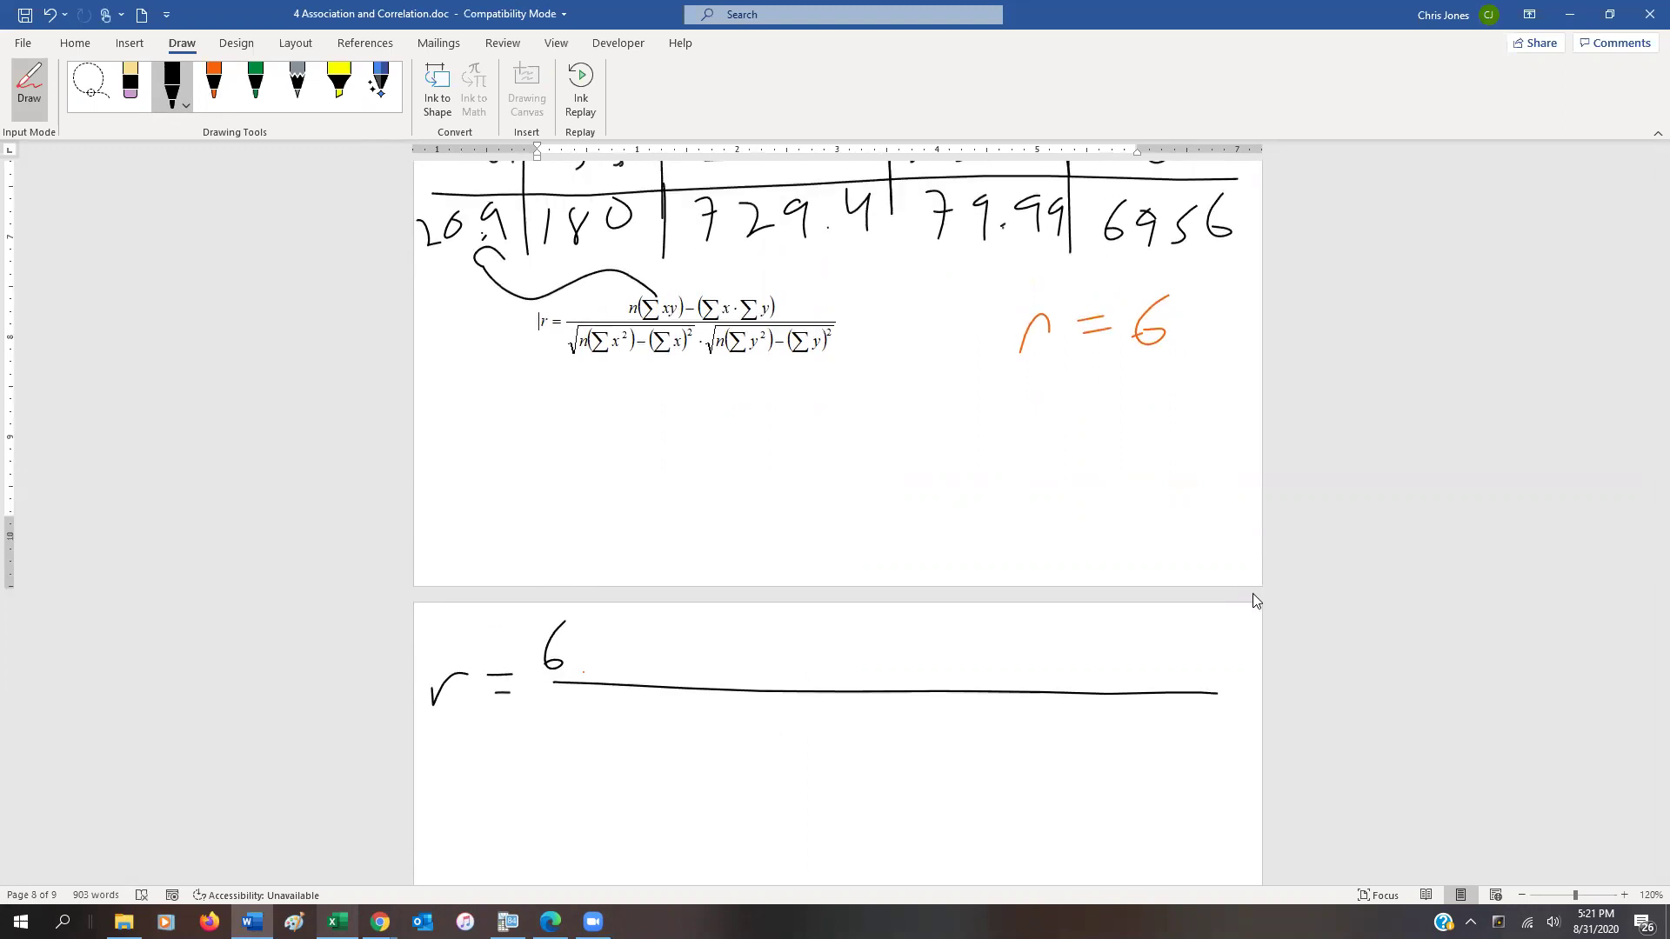
mouse_move(582, 619)
mouse_down()
mouse_move(586, 683)
mouse_move(621, 668)
mouse_up()
mouse_move(642, 648)
mouse_down()
mouse_move(628, 657)
mouse_move(640, 646)
mouse_up()
click(658, 662)
mouse_move(670, 644)
mouse_down()
mouse_move(687, 633)
mouse_move(692, 676)
mouse_up()
drag(703, 618, 709, 689)
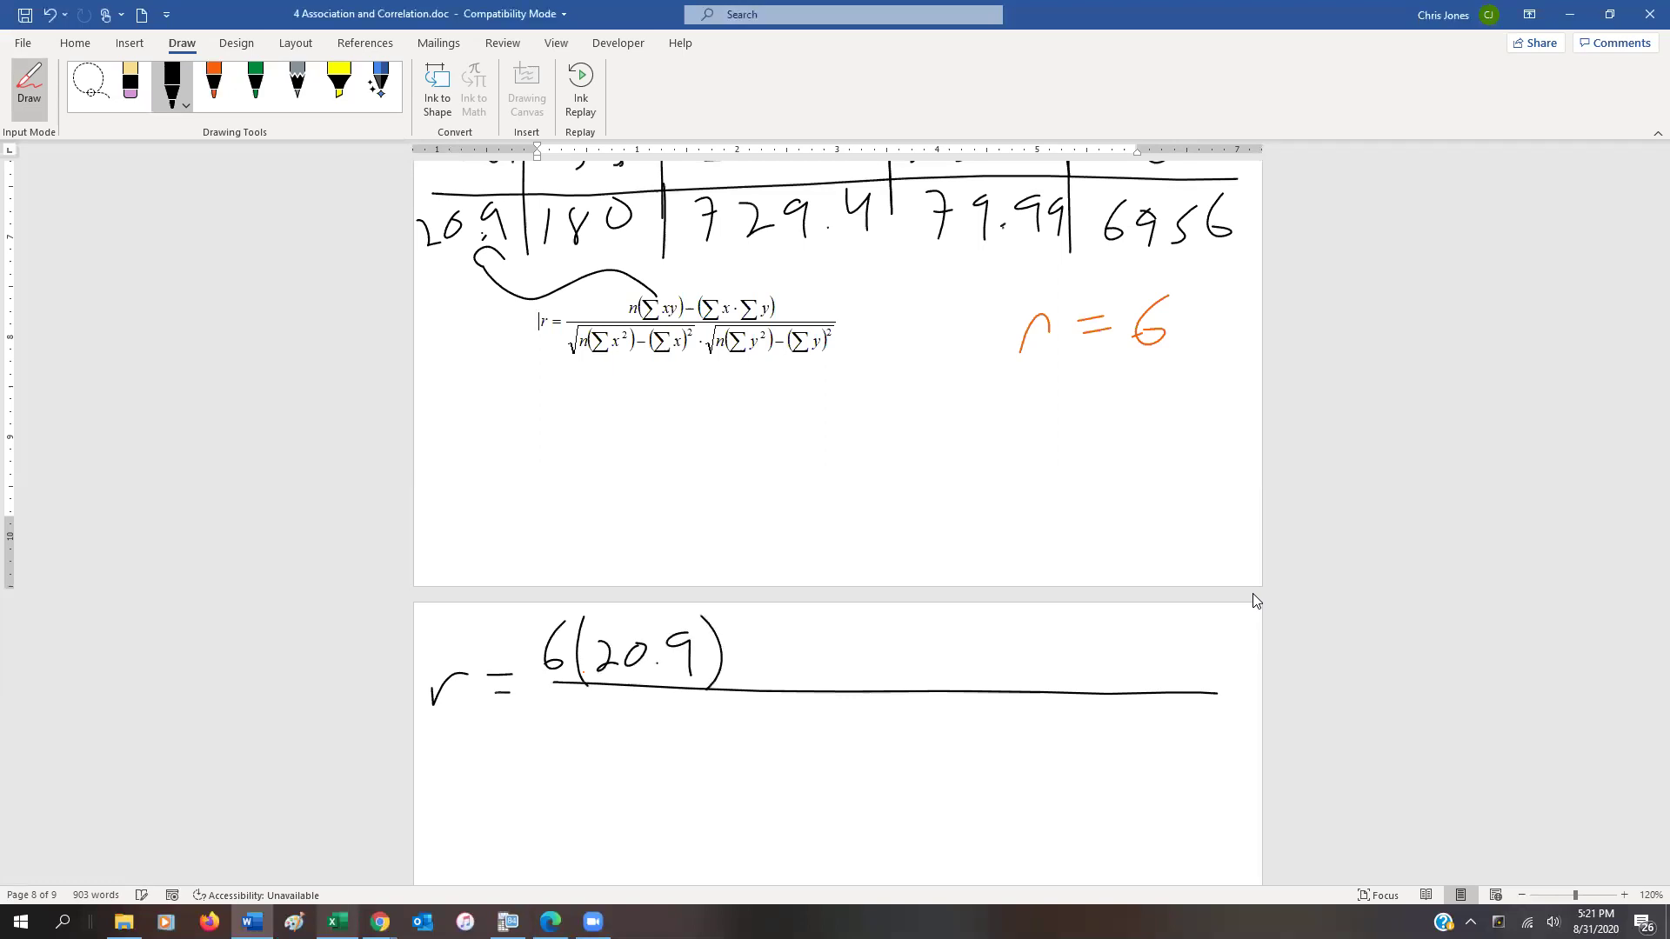
drag(774, 641, 817, 642)
drag(715, 297, 633, 257)
Erase the misplaced 20.9 and stray arrows, linking Σxy to 729.4 and fixing the bracket contents
click(130, 103)
drag(608, 654, 687, 667)
click(656, 664)
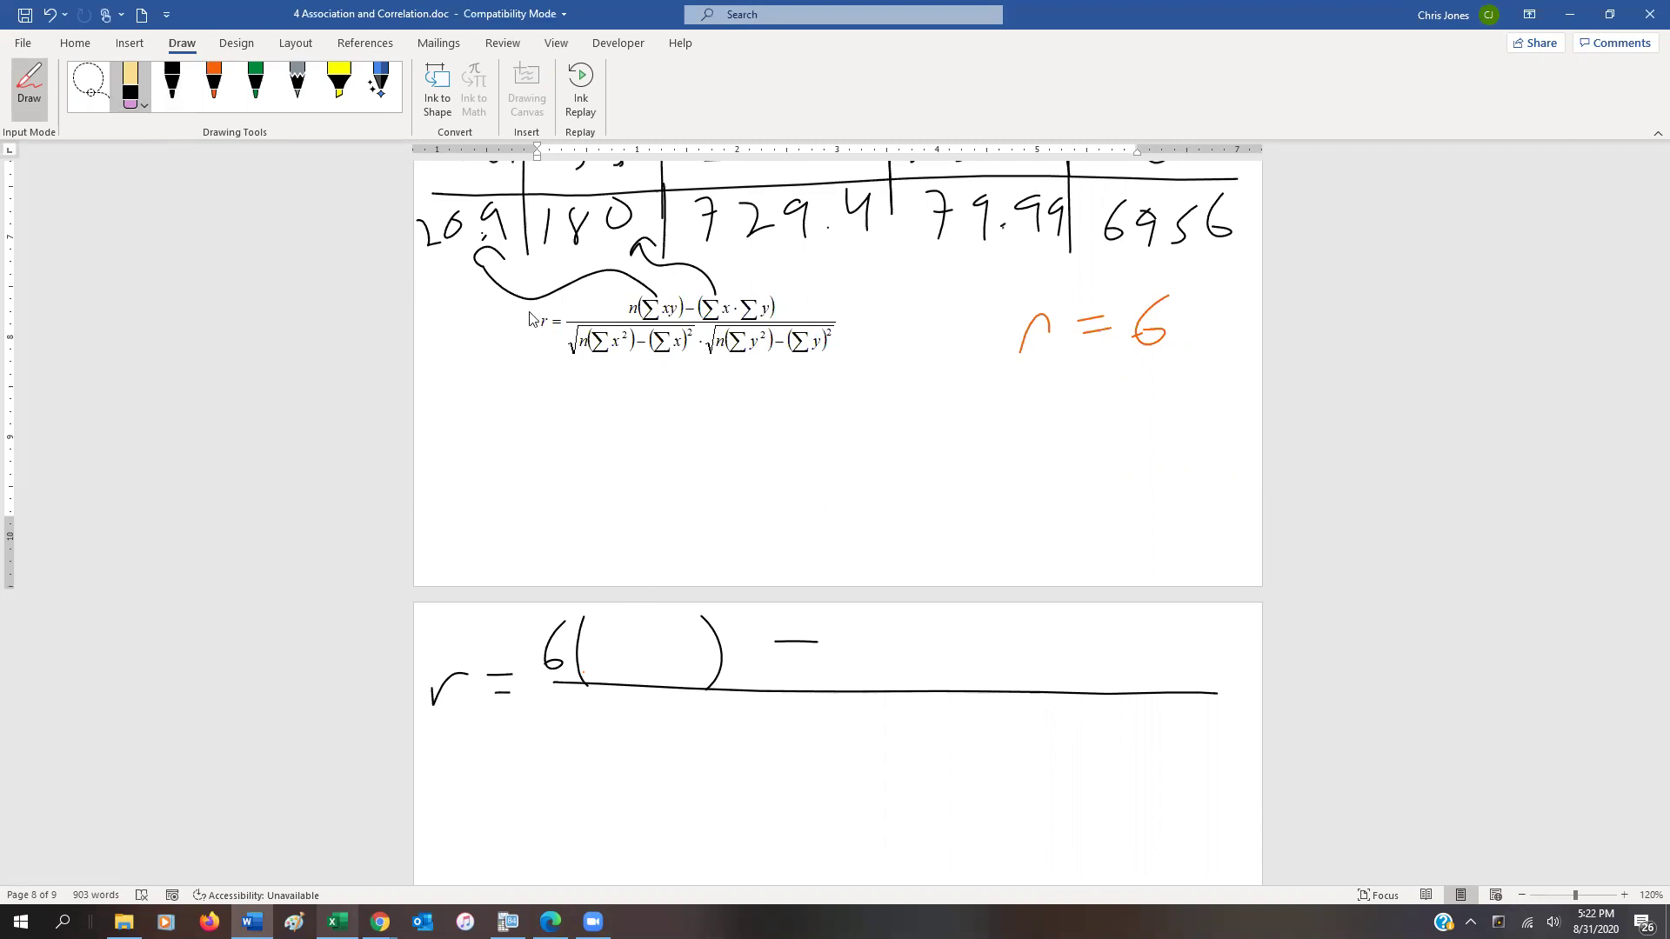
click(514, 289)
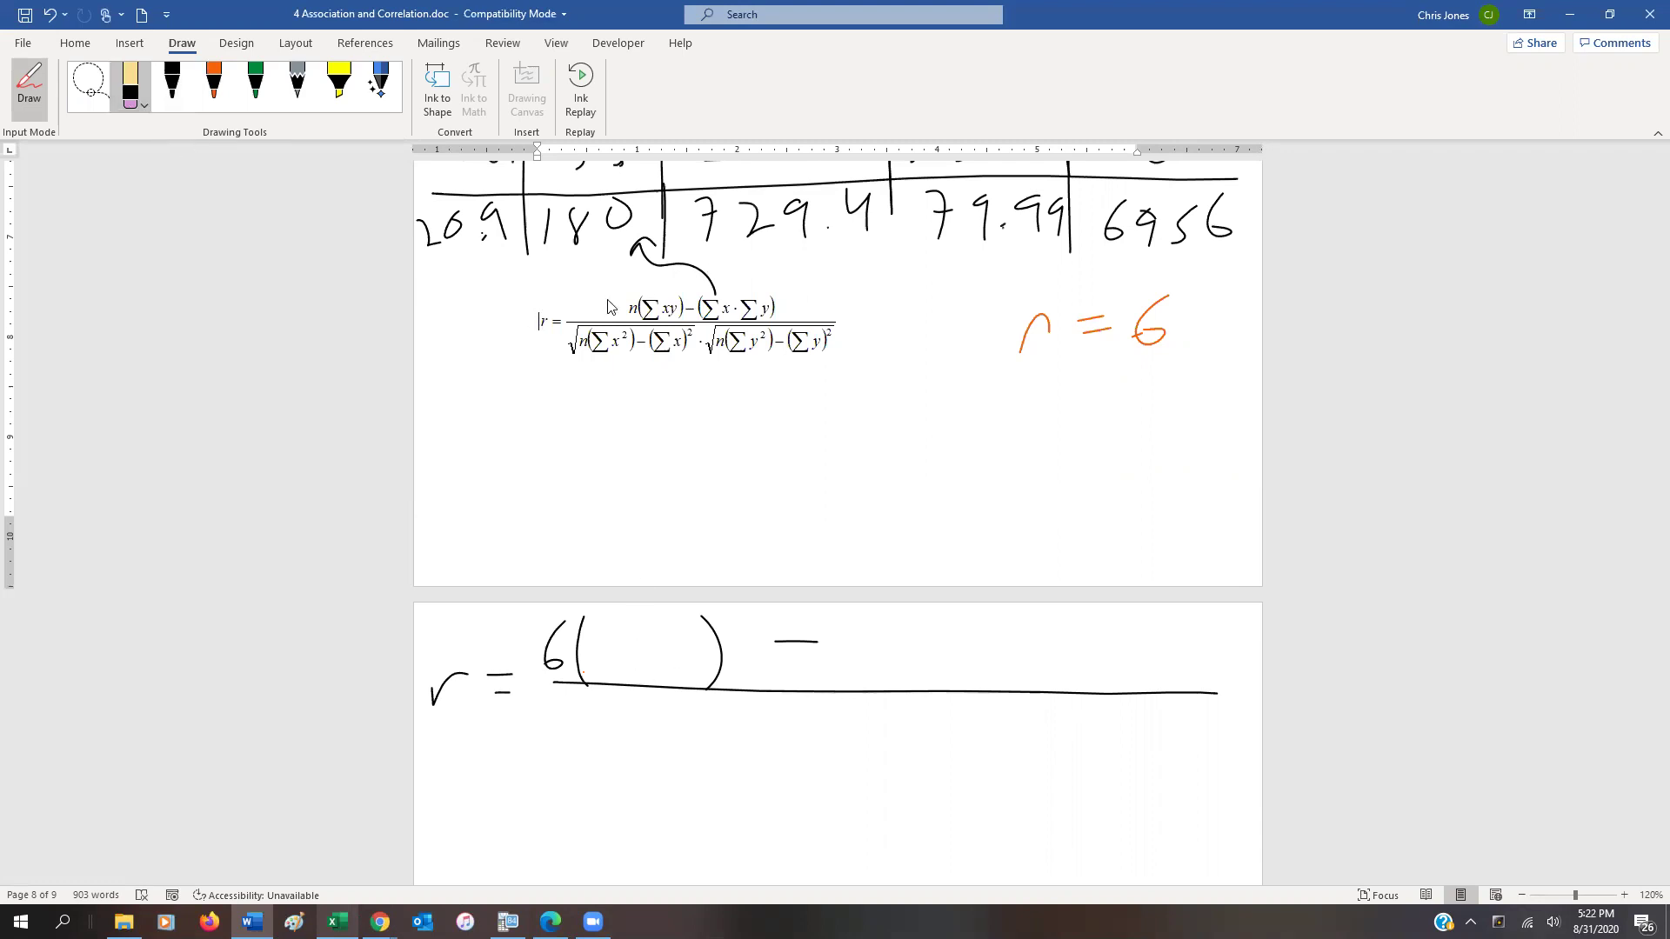
click(187, 90)
mouse_move(665, 288)
mouse_down()
mouse_move(757, 253)
mouse_move(790, 265)
mouse_up()
mouse_move(590, 647)
mouse_down()
mouse_move(594, 684)
mouse_move(644, 667)
mouse_up()
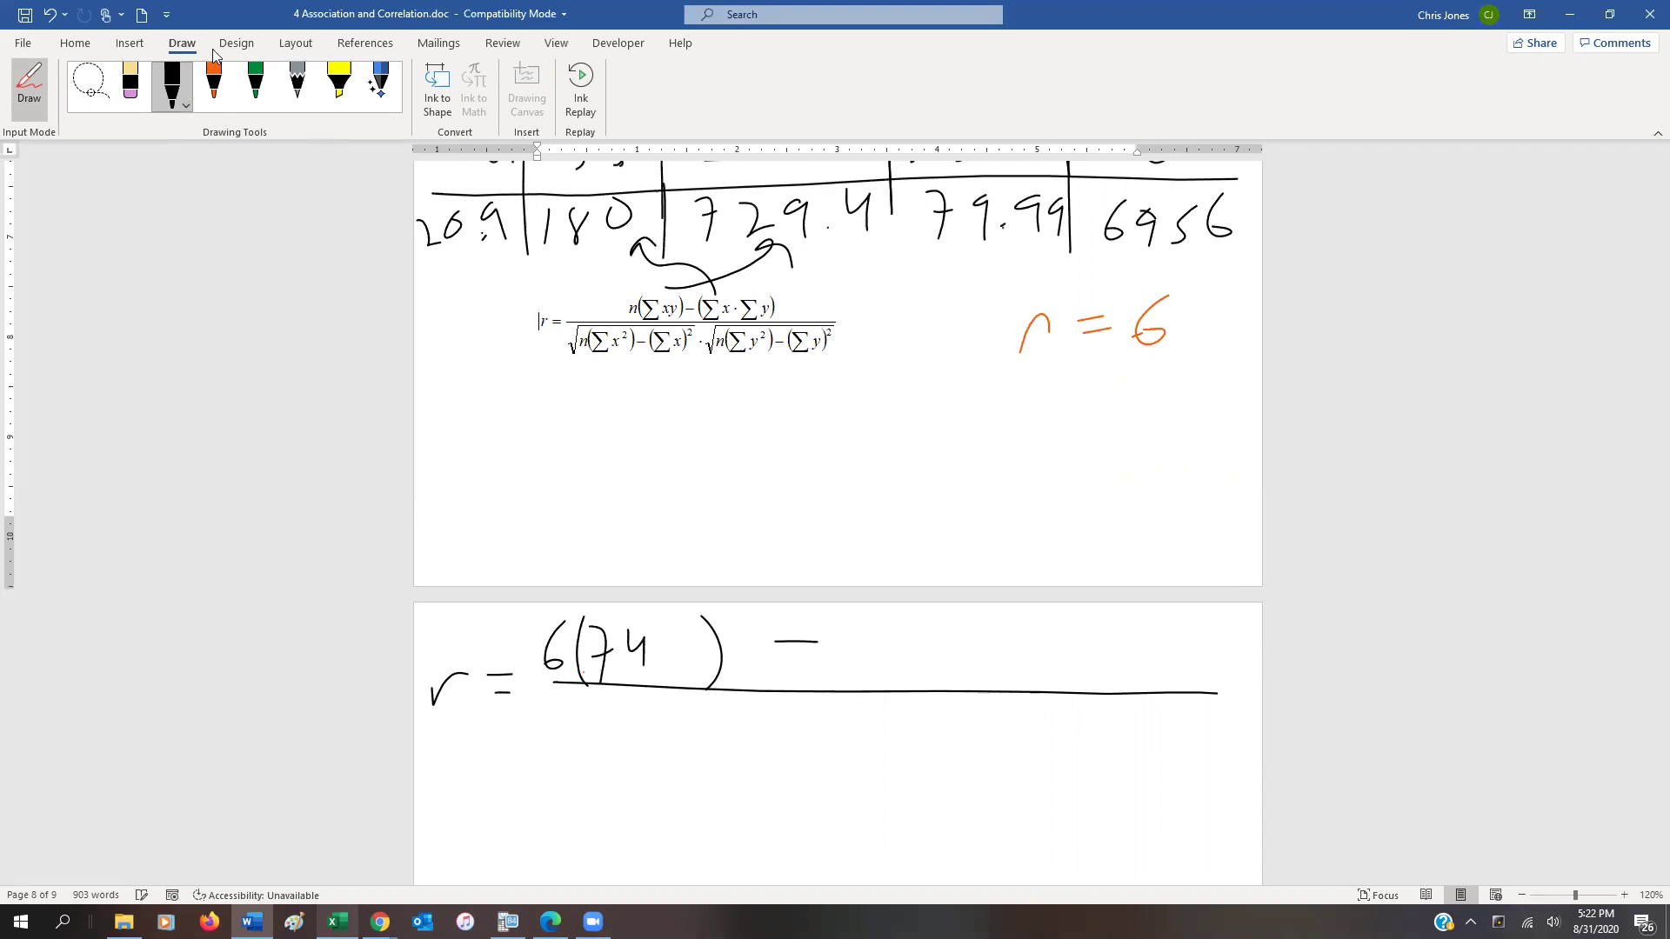
click(130, 85)
mouse_move(613, 648)
mouse_down()
mouse_move(652, 640)
mouse_move(664, 675)
mouse_up()
click(172, 80)
click(139, 96)
click(659, 271)
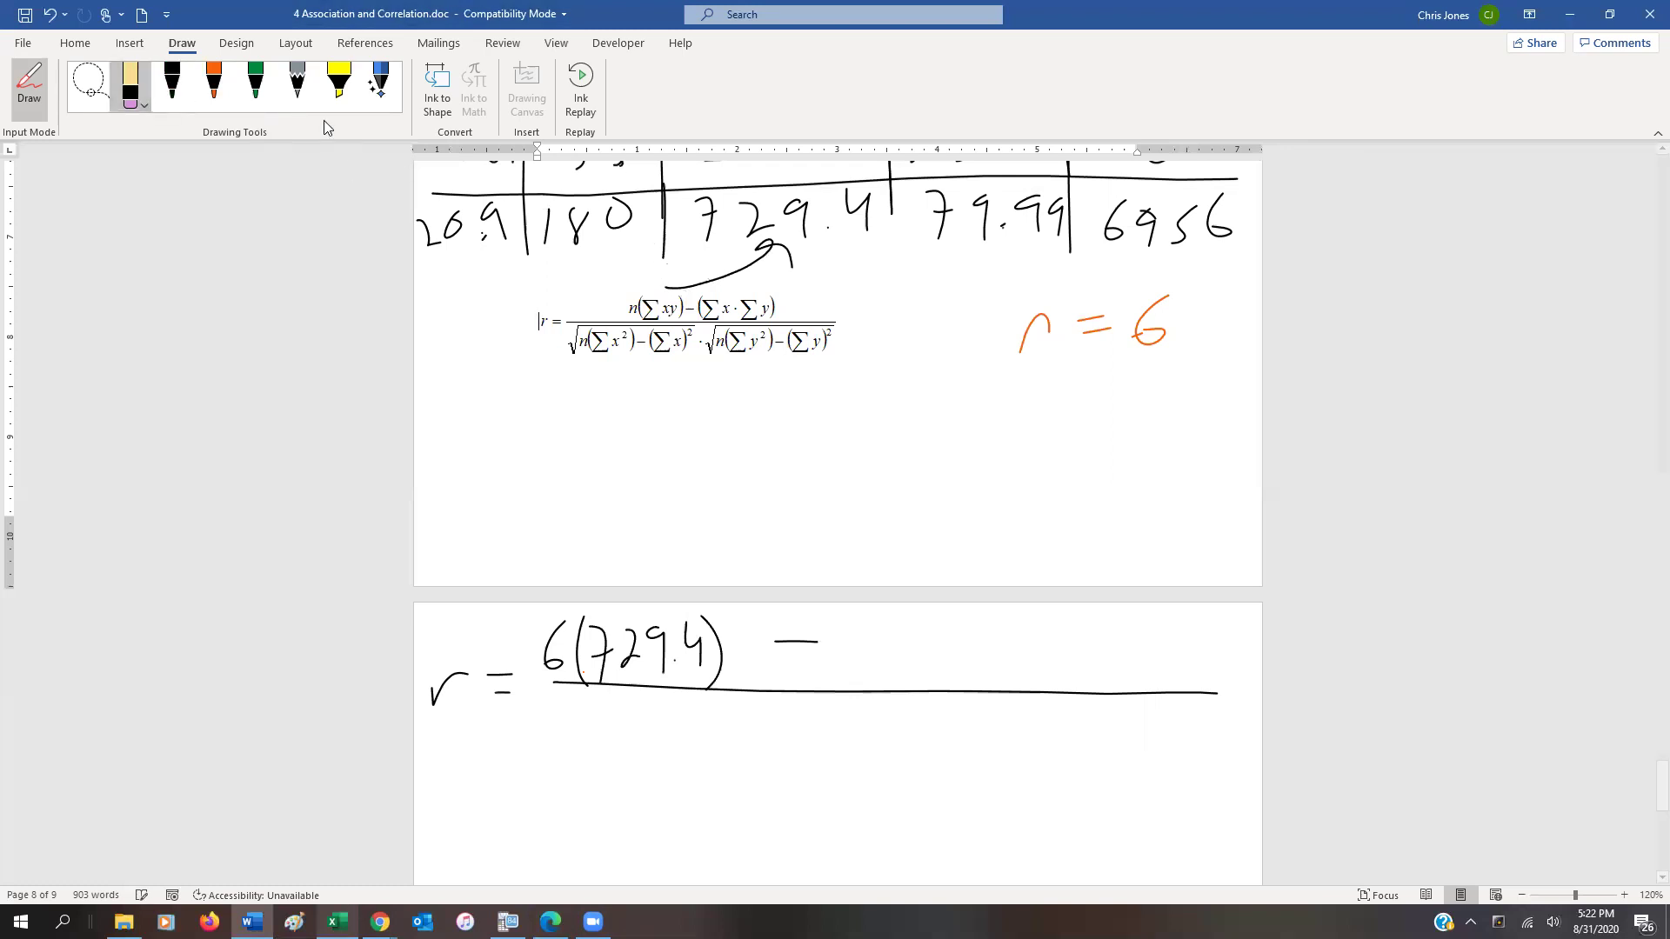
click(180, 78)
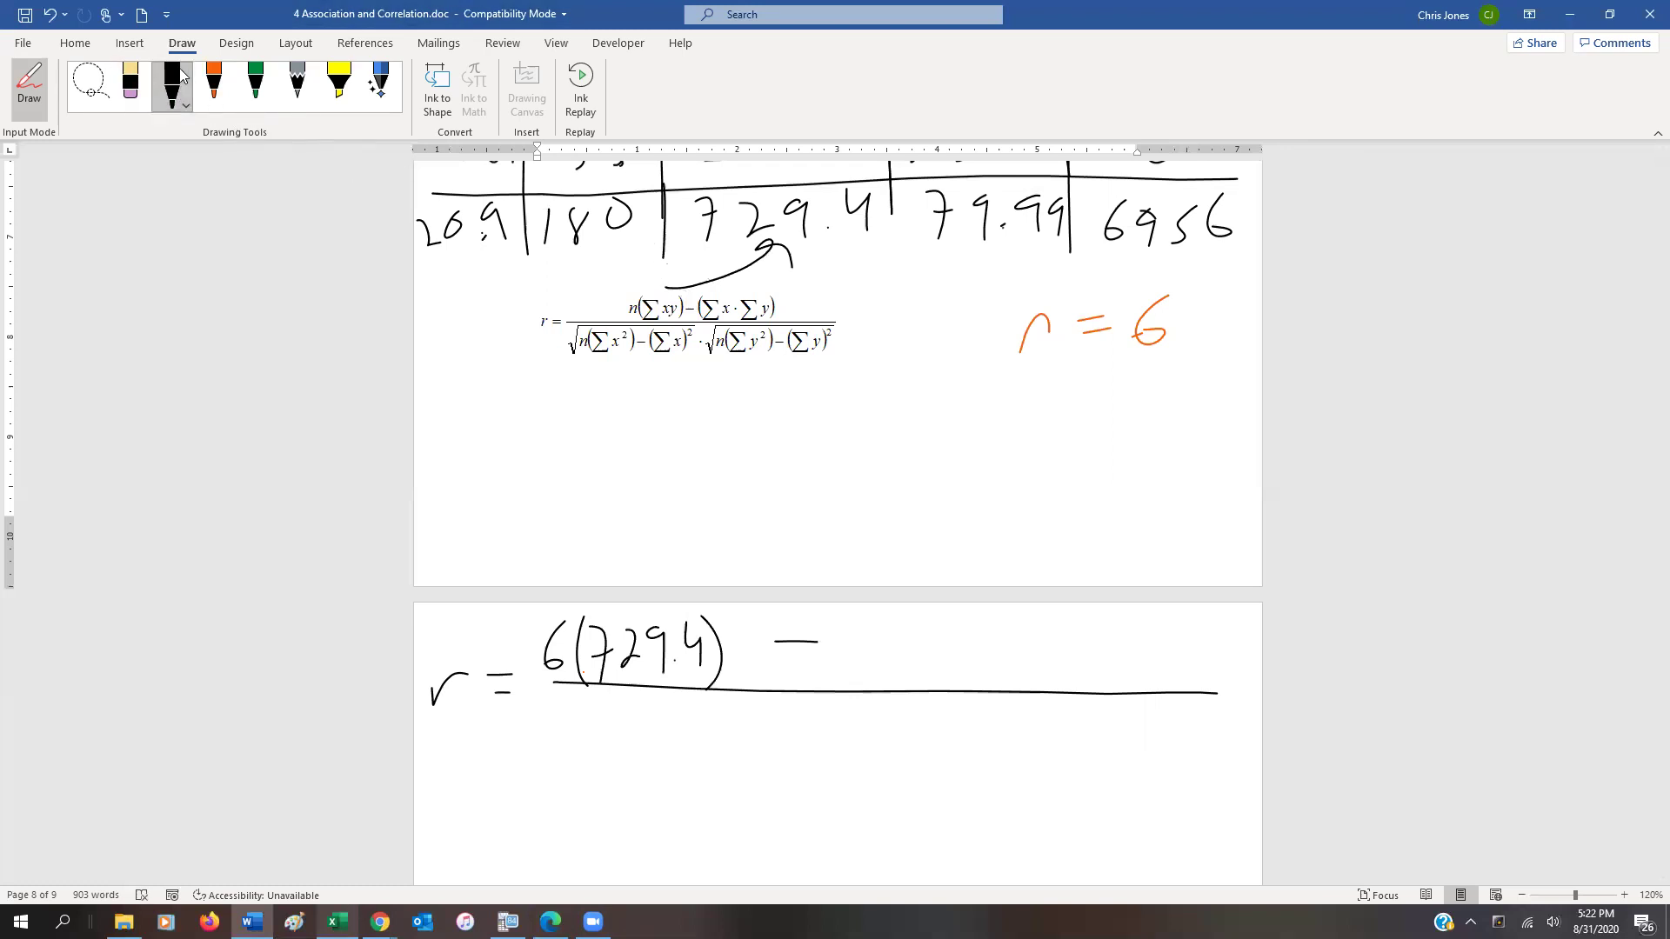
Add arrows from Σx and Σy to 20.9 and 180, then ink − (20.9)(180)
mouse_move(720, 300)
mouse_down()
mouse_move(479, 277)
mouse_move(521, 260)
mouse_up()
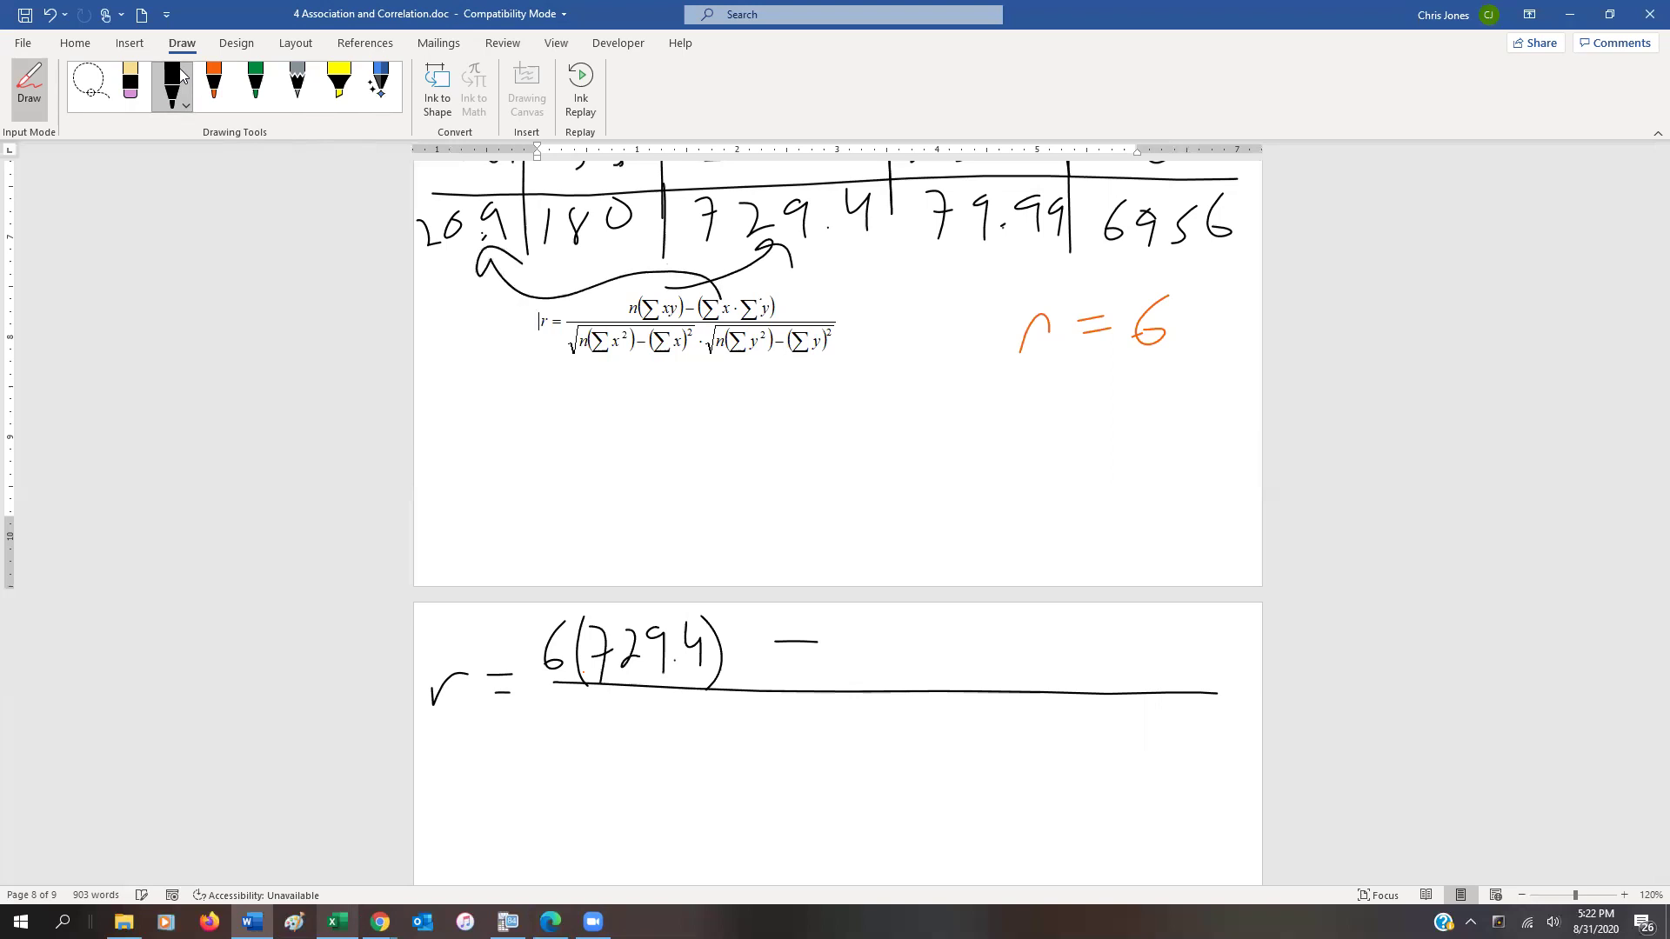
drag(762, 300, 619, 246)
mouse_move(870, 641)
mouse_down()
mouse_move(923, 646)
mouse_move(928, 668)
mouse_move(967, 633)
mouse_move(974, 671)
mouse_up()
click(944, 661)
drag(998, 617, 1000, 685)
mouse_move(866, 603)
mouse_down()
mouse_move(851, 660)
mouse_move(867, 700)
mouse_up()
mouse_move(1046, 608)
mouse_down()
mouse_move(1035, 648)
mouse_move(1053, 705)
mouse_up()
drag(1118, 642, 1139, 641)
drag(1162, 607, 1160, 693)
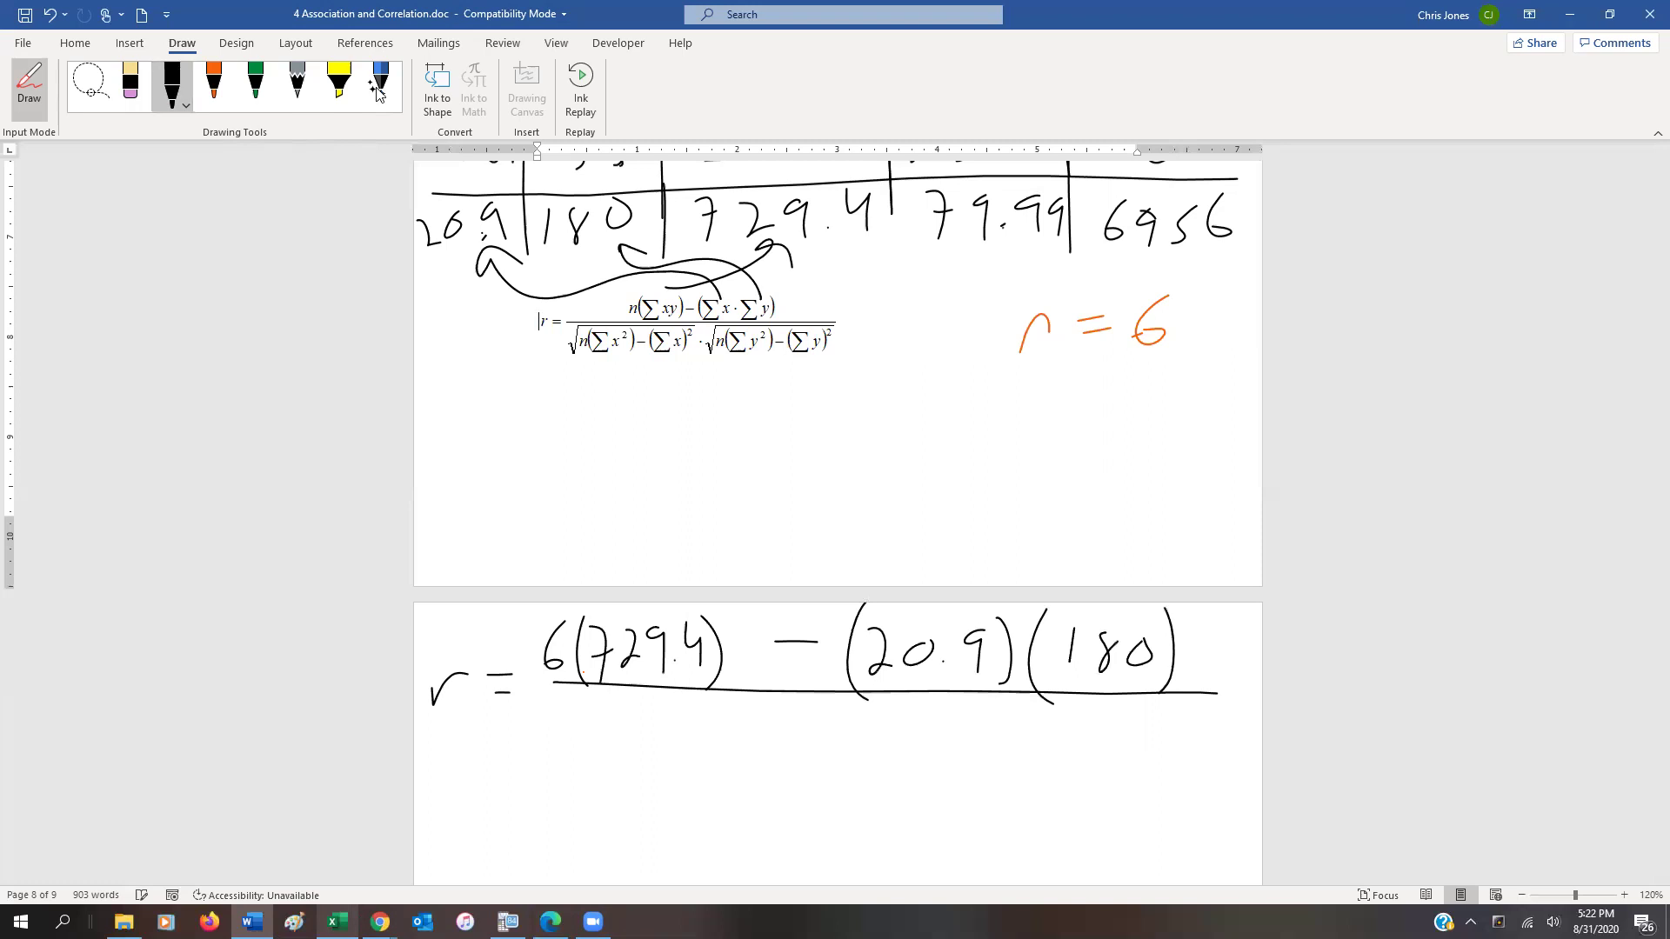
Begin the first square root as 6(79.99), with an arrow from Σx² to the 79.99 total
scroll(1261, 449, down, 1)
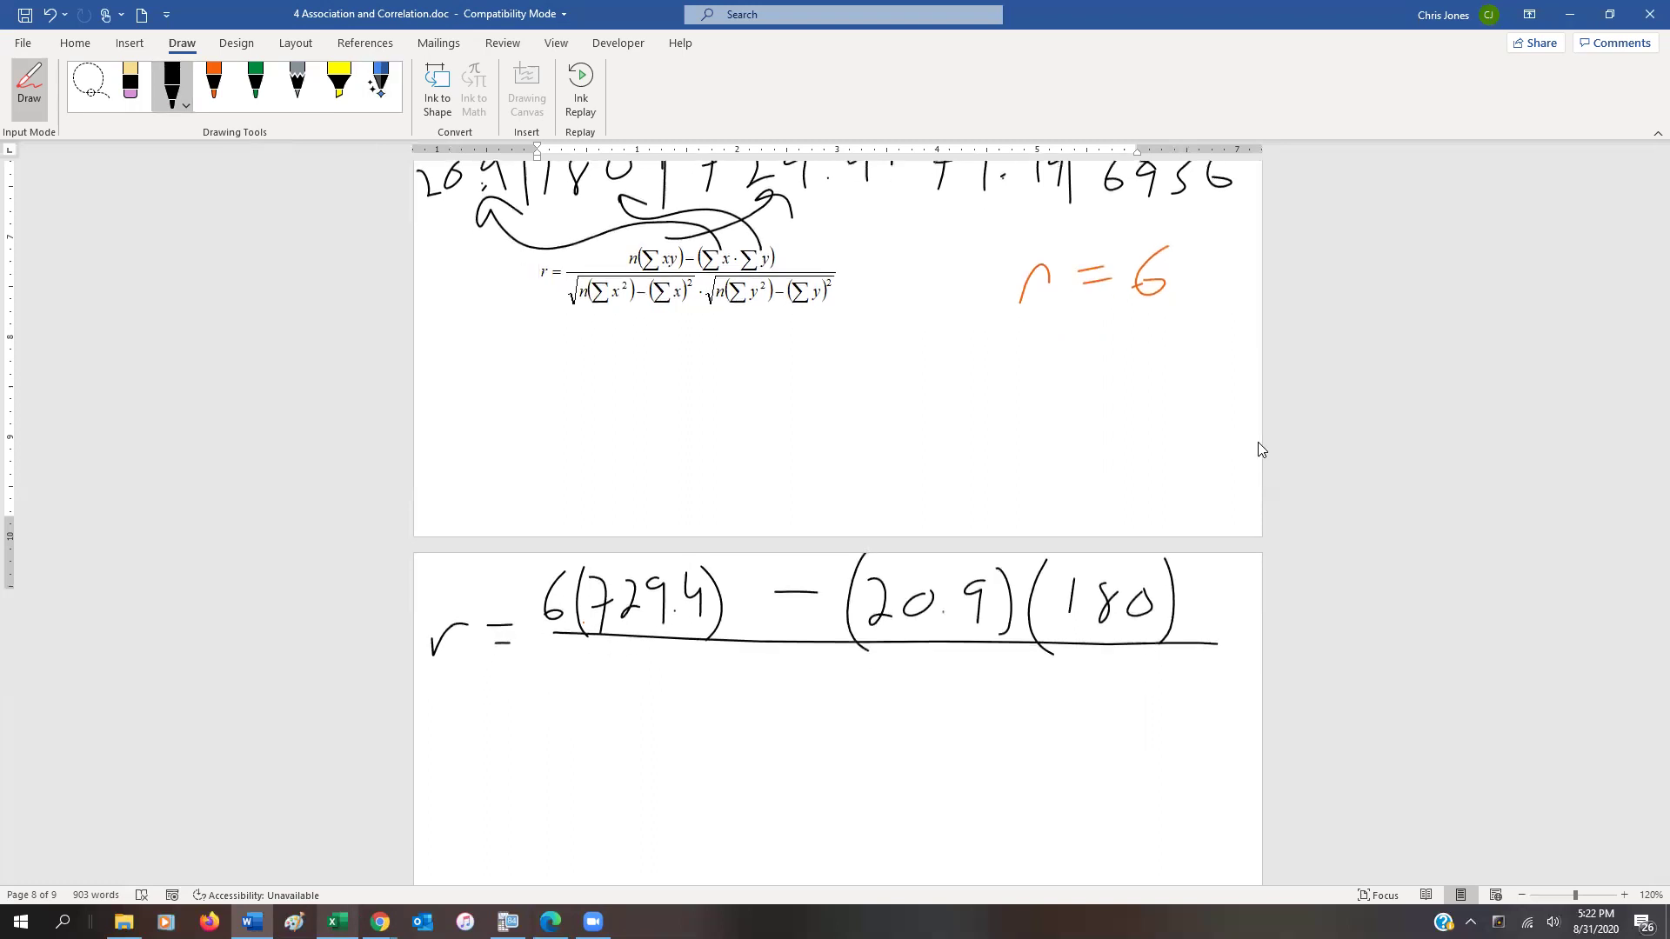
drag(574, 319, 698, 319)
mouse_move(546, 677)
mouse_down()
mouse_move(569, 758)
mouse_move(575, 670)
mouse_move(794, 662)
mouse_up()
mouse_move(607, 692)
mouse_down()
mouse_move(586, 719)
mouse_move(637, 744)
mouse_up()
scroll(1261, 448, up, 1)
scroll(1266, 446, up, 1)
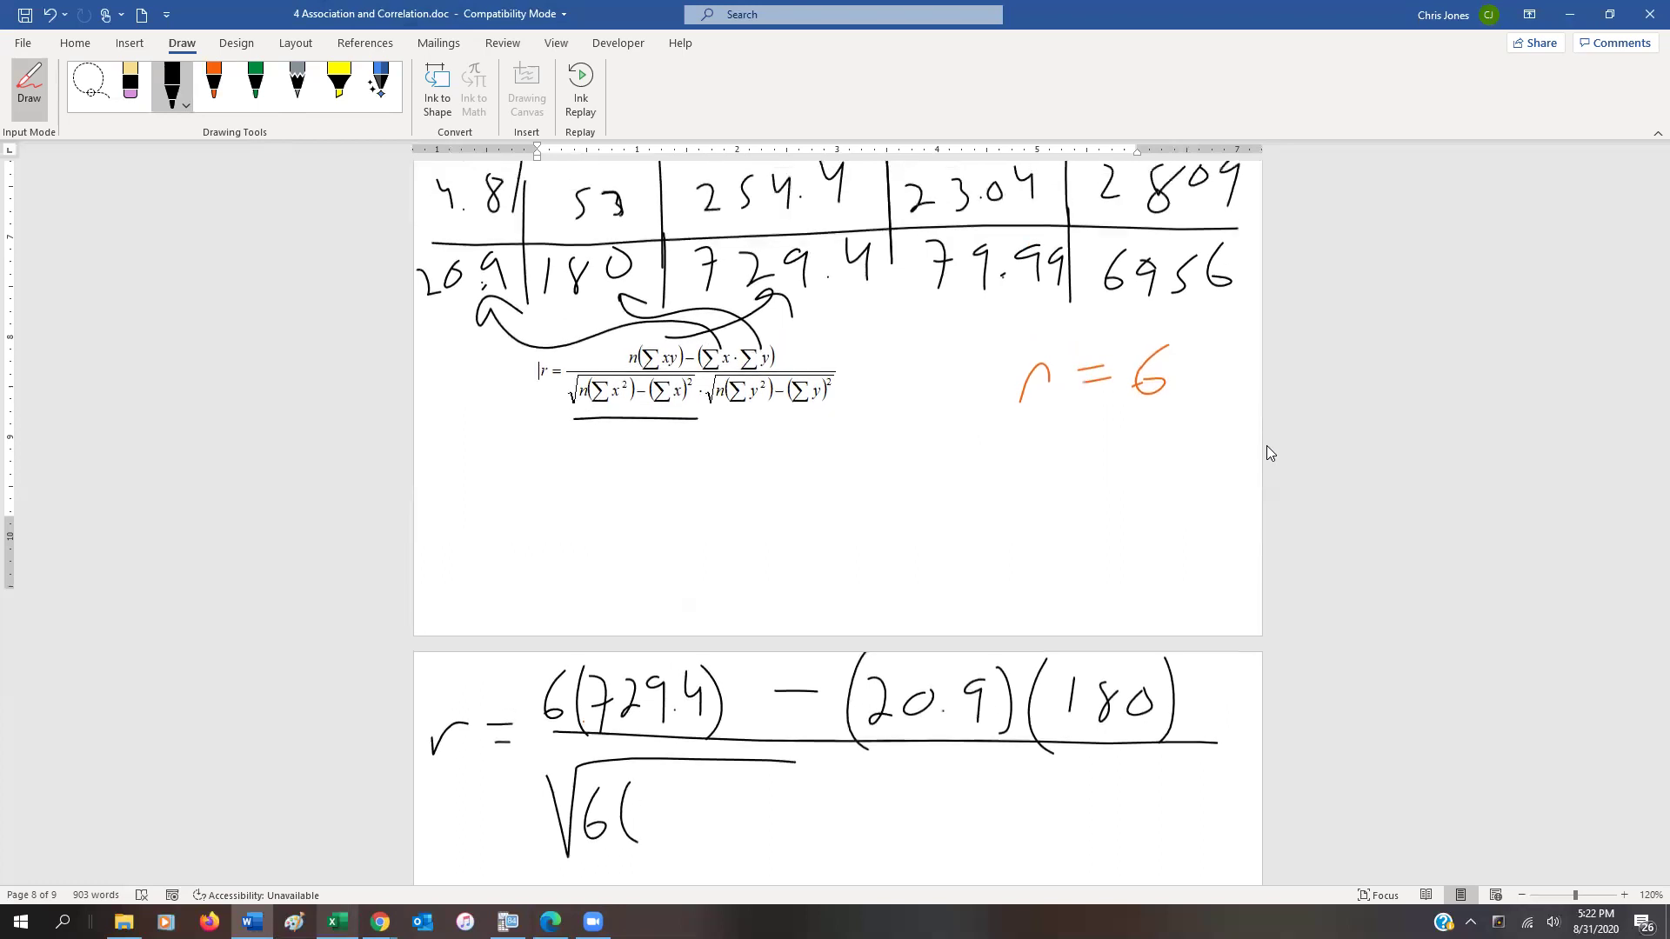
mouse_move(617, 411)
mouse_down()
mouse_move(791, 452)
mouse_move(899, 425)
mouse_move(952, 366)
mouse_move(974, 299)
mouse_move(956, 306)
mouse_move(993, 324)
mouse_up()
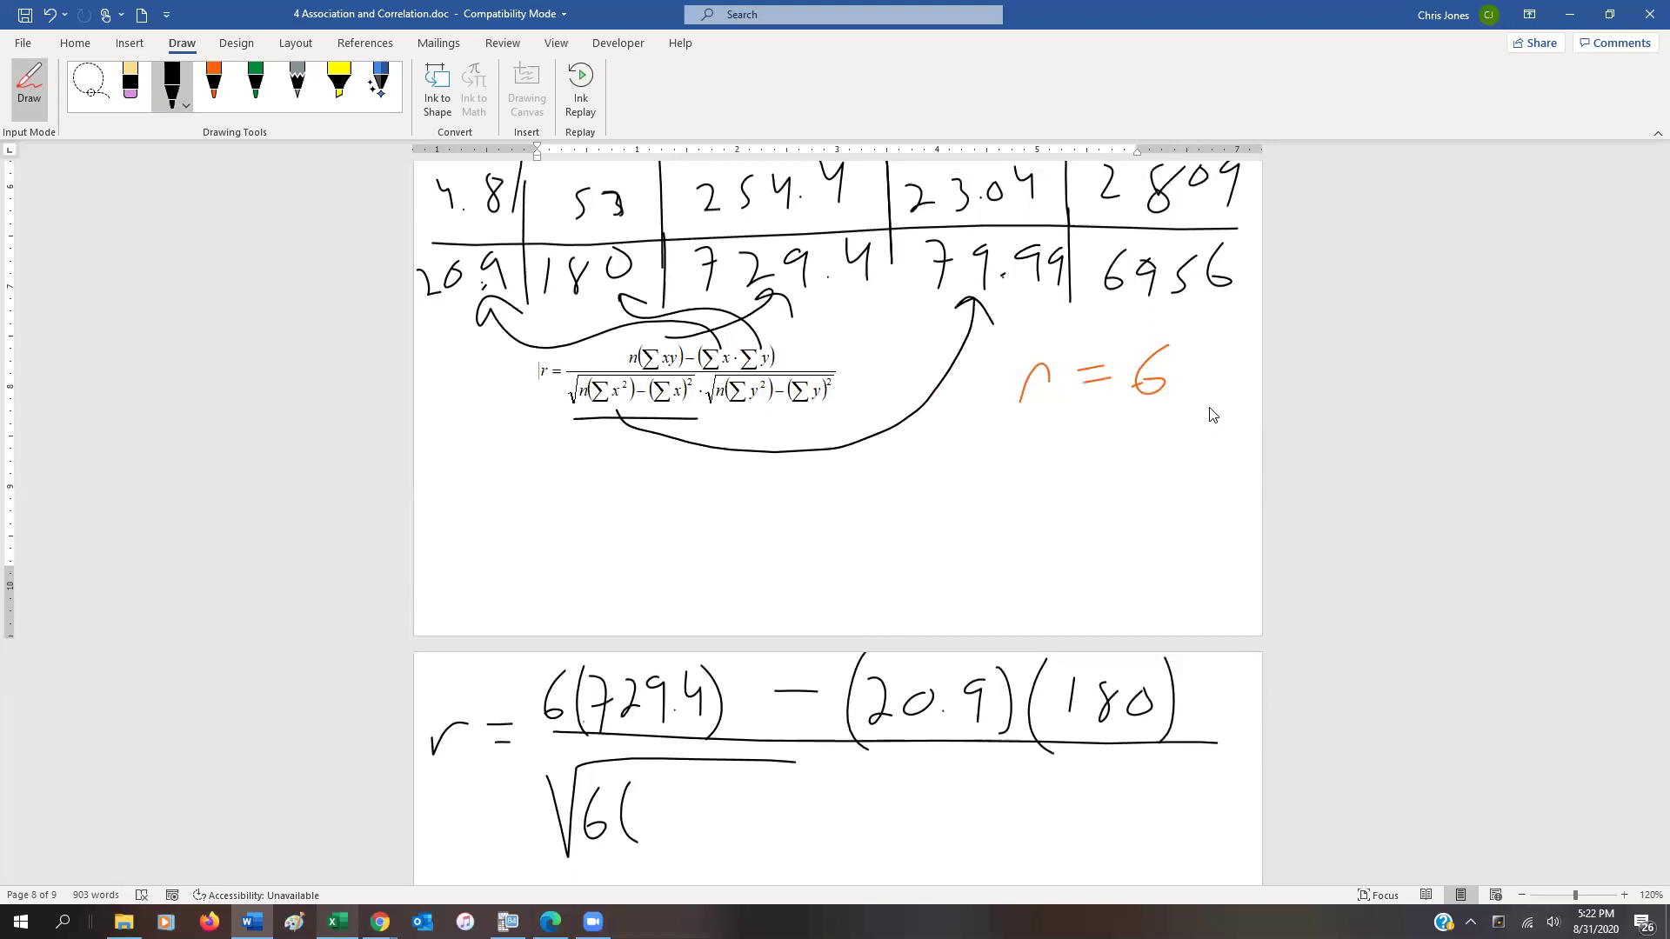
mouse_move(698, 802)
mouse_down()
mouse_move(699, 838)
mouse_move(753, 800)
mouse_move(755, 827)
mouse_move(769, 800)
mouse_move(767, 841)
mouse_move(795, 810)
mouse_move(794, 756)
mouse_move(911, 761)
mouse_up()
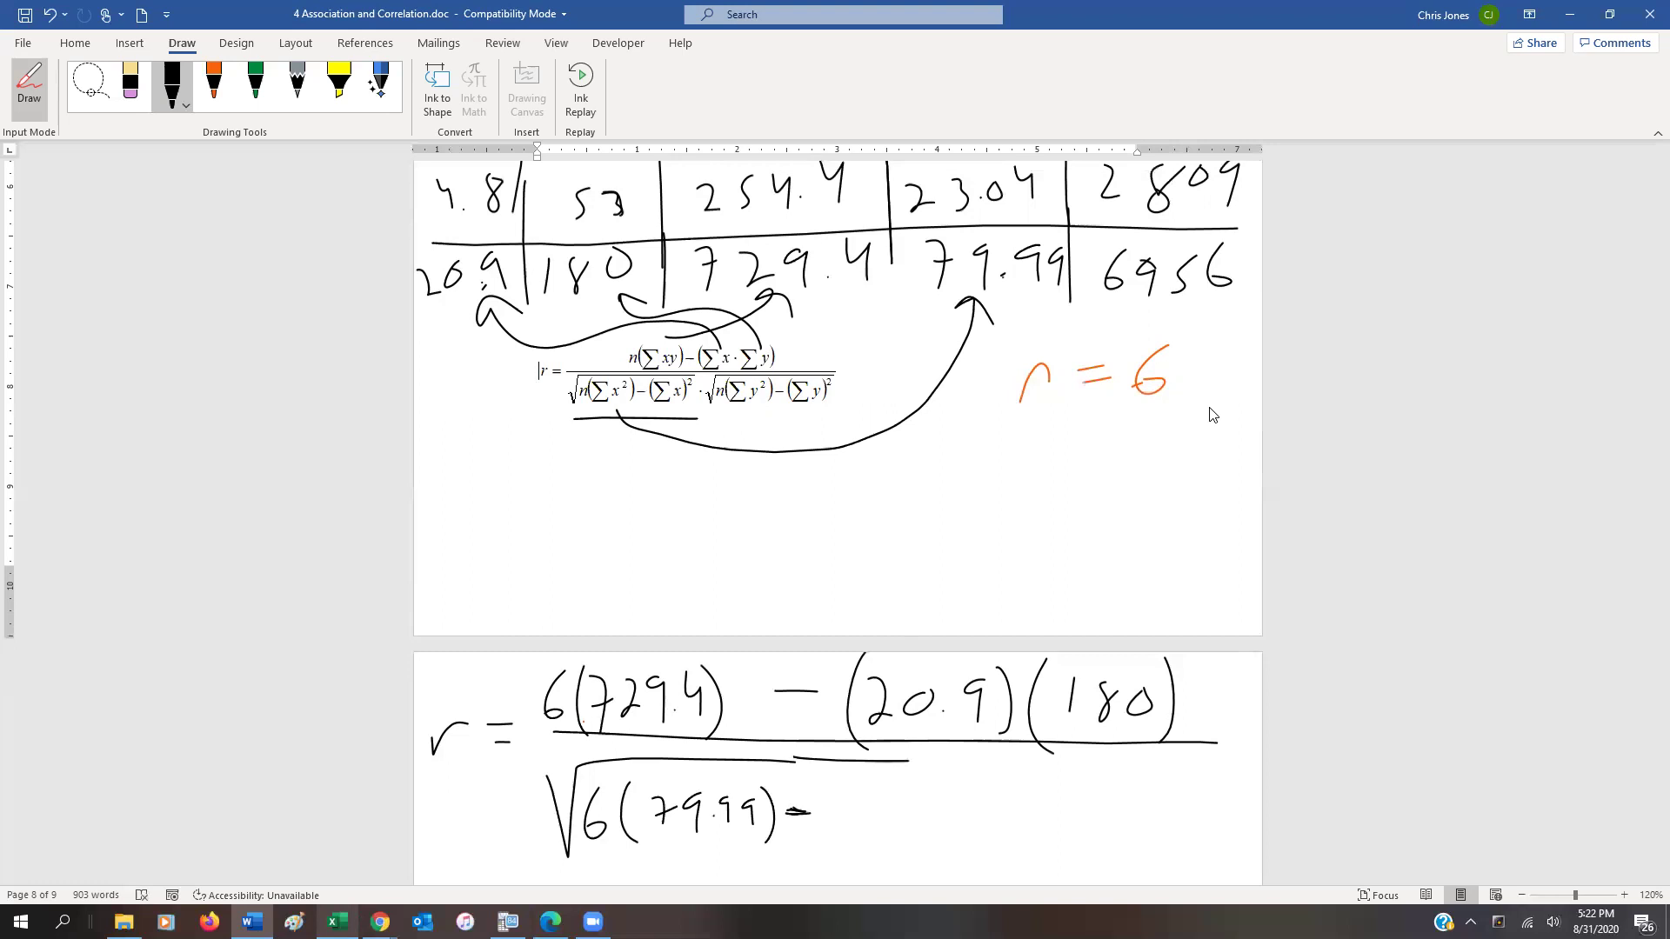
Erase the helper arrows and underline, then complete the first root with − 20.9²
drag(668, 372, 469, 302)
drag(460, 306, 487, 302)
click(131, 83)
mouse_move(606, 339)
mouse_down()
mouse_move(756, 335)
mouse_move(866, 504)
mouse_up()
mouse_move(554, 429)
mouse_down()
mouse_move(644, 356)
mouse_move(501, 303)
mouse_up()
click(176, 87)
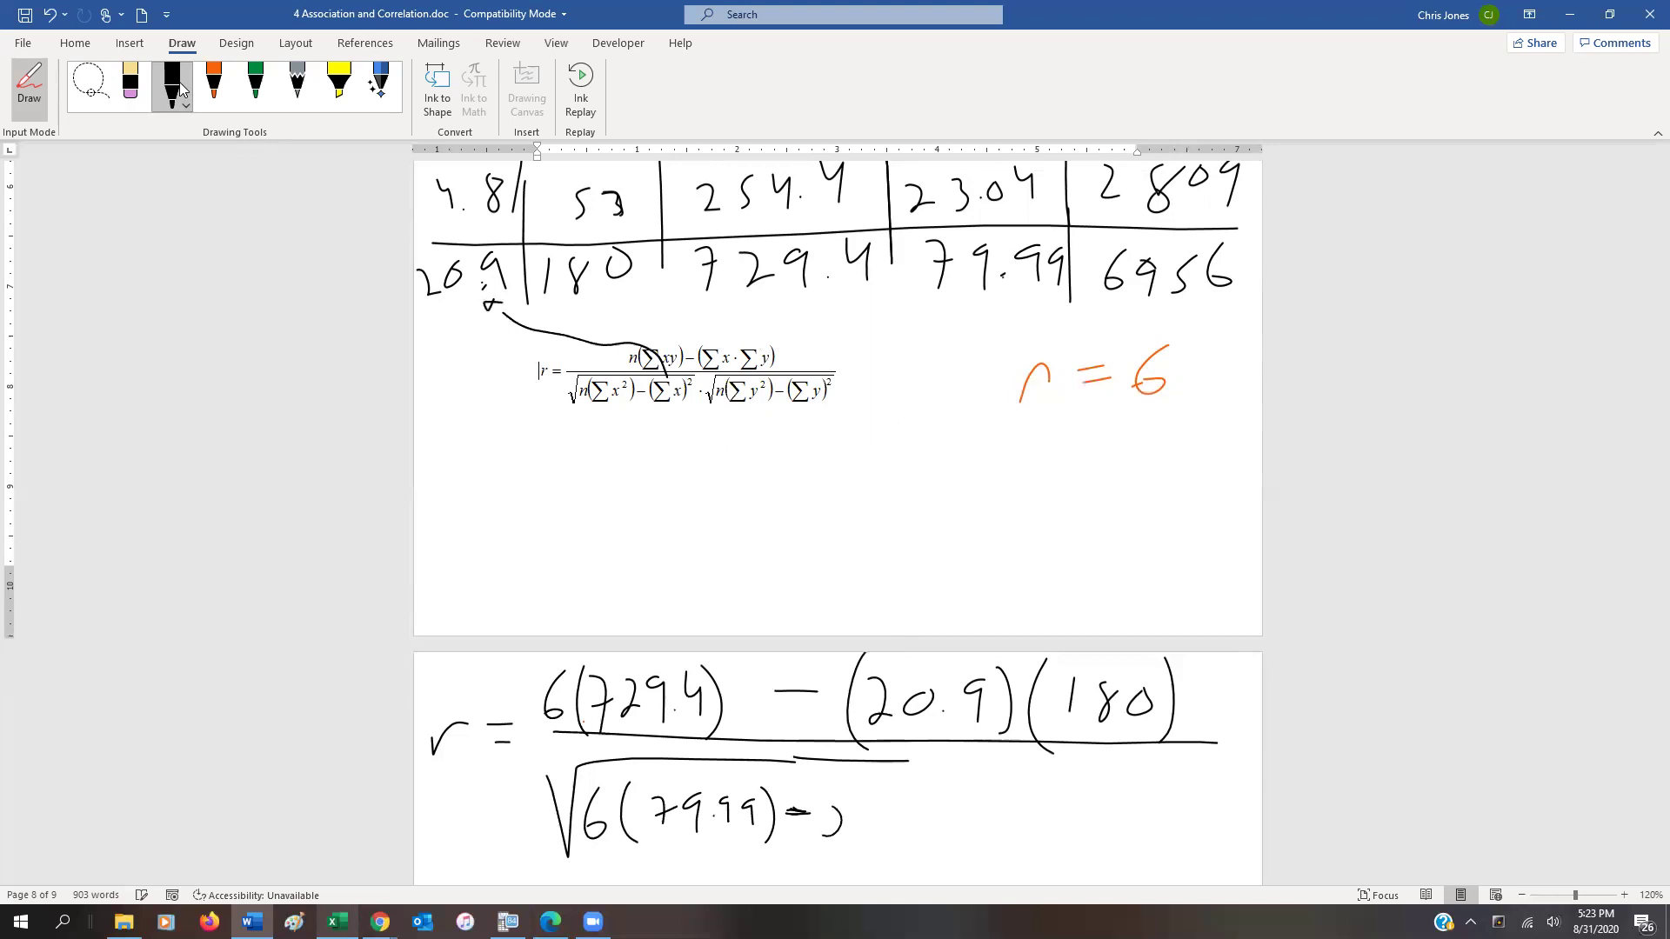
drag(833, 818, 842, 833)
drag(861, 811, 873, 825)
drag(892, 801, 884, 809)
Write the second square root with 6(6956), redoing the messy 5 and linking 180 with an arrow
mouse_move(950, 808)
mouse_down()
mouse_move(972, 756)
mouse_move(1148, 761)
mouse_up()
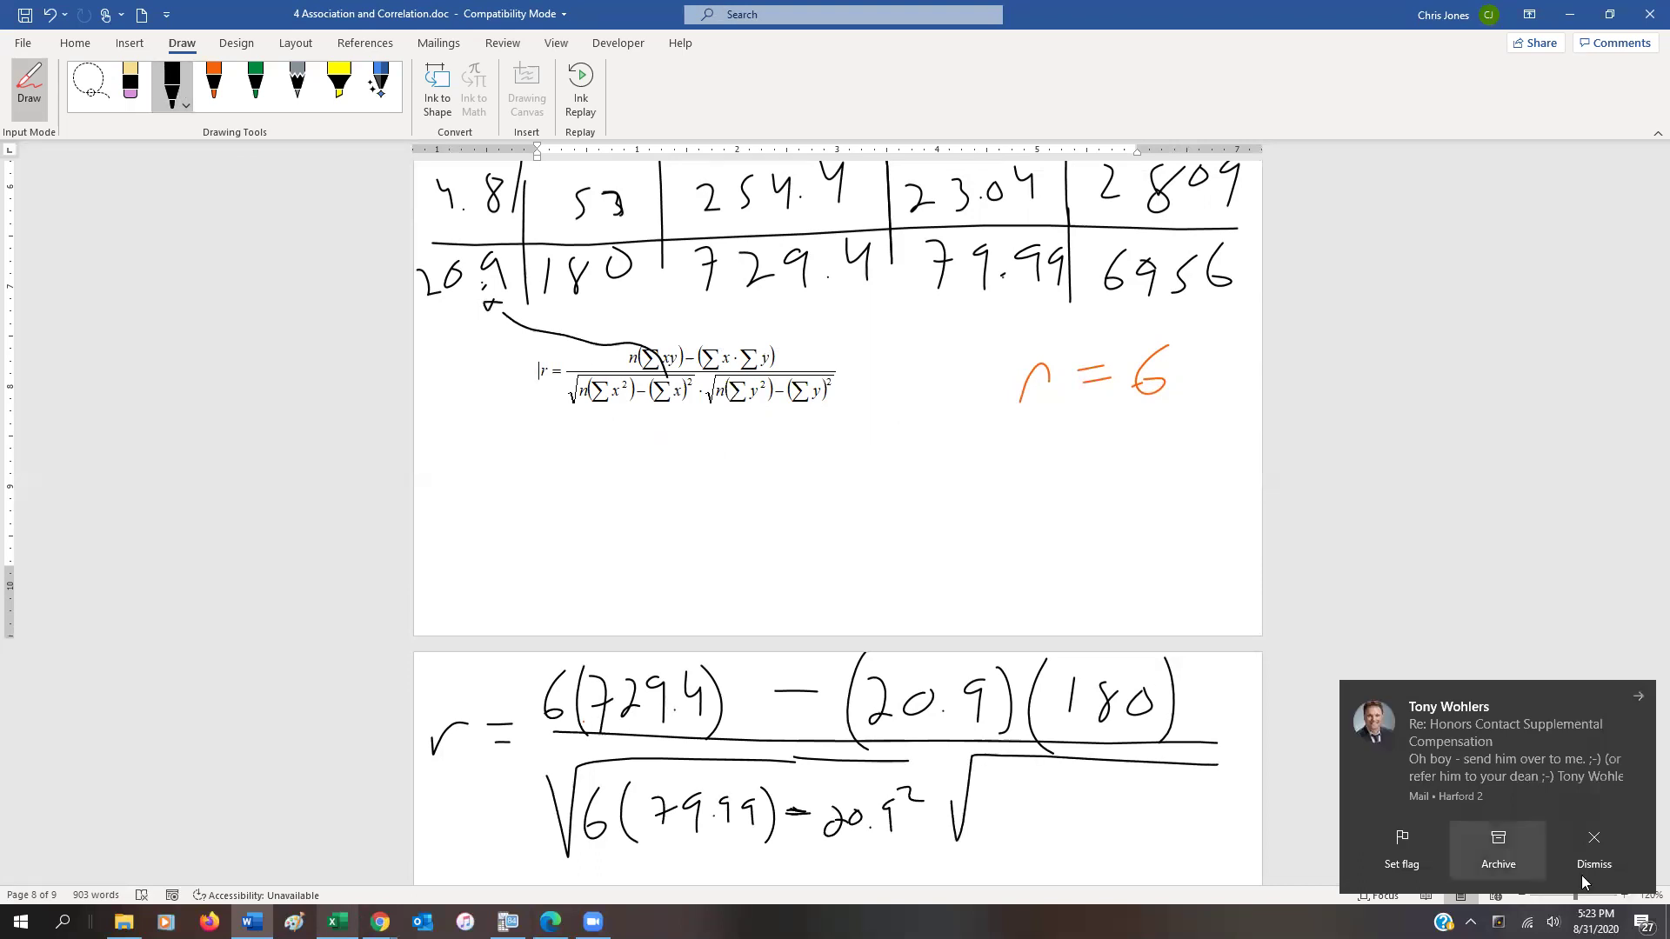
click(1632, 699)
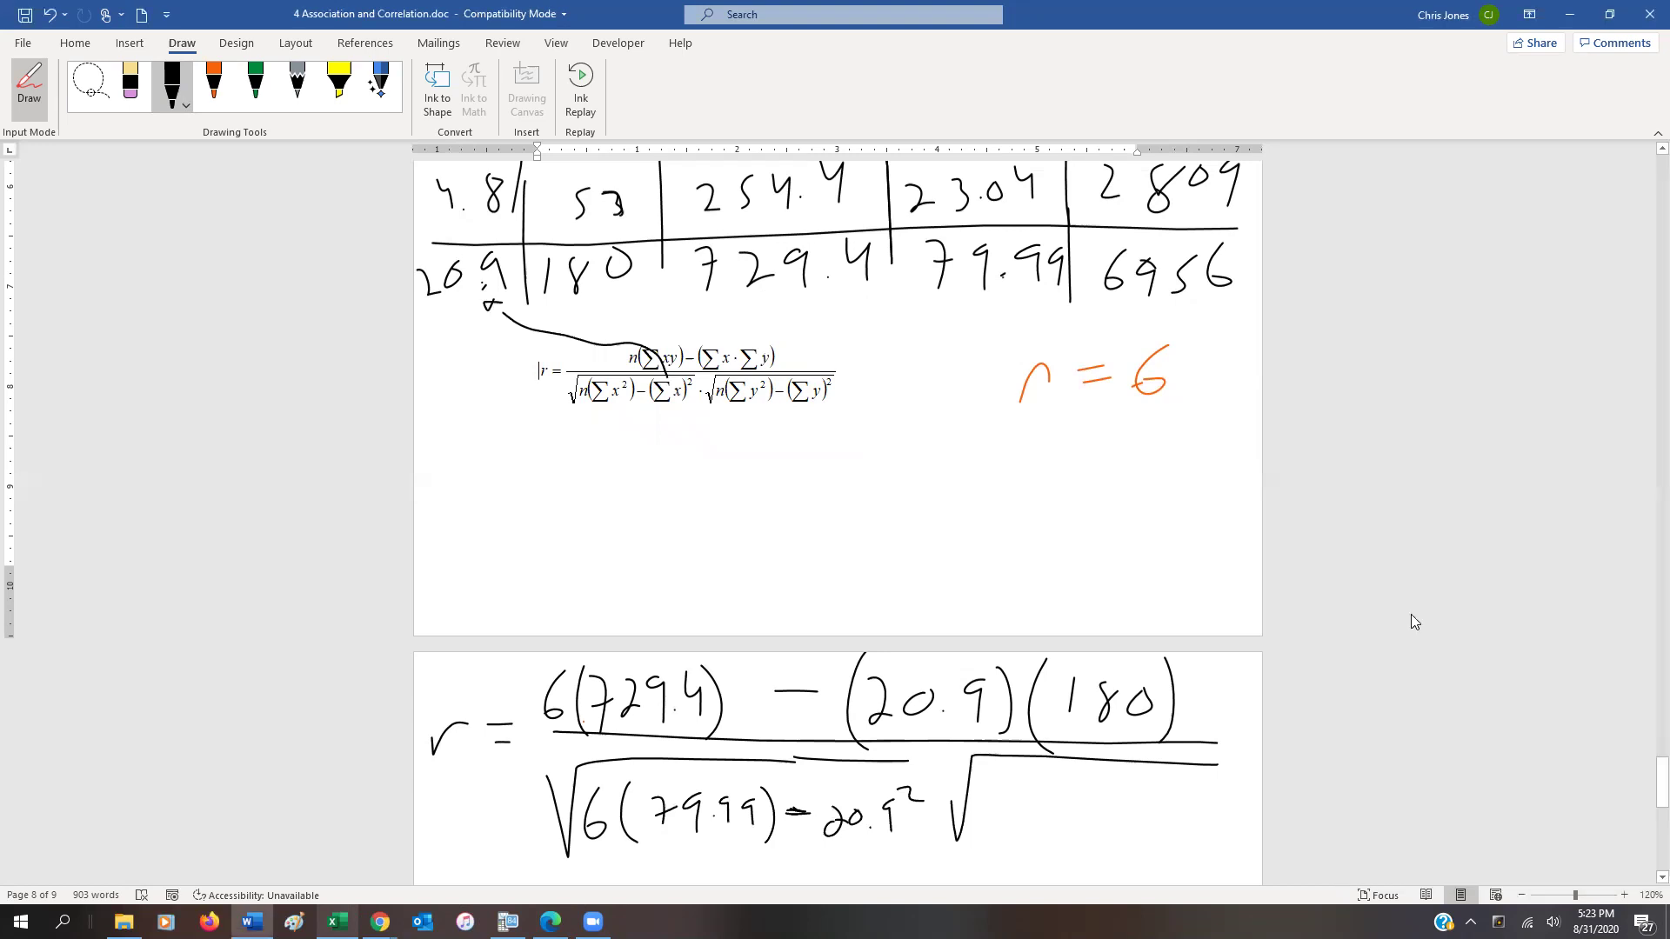
mouse_move(993, 787)
mouse_down()
mouse_move(981, 813)
mouse_move(1016, 839)
mouse_up()
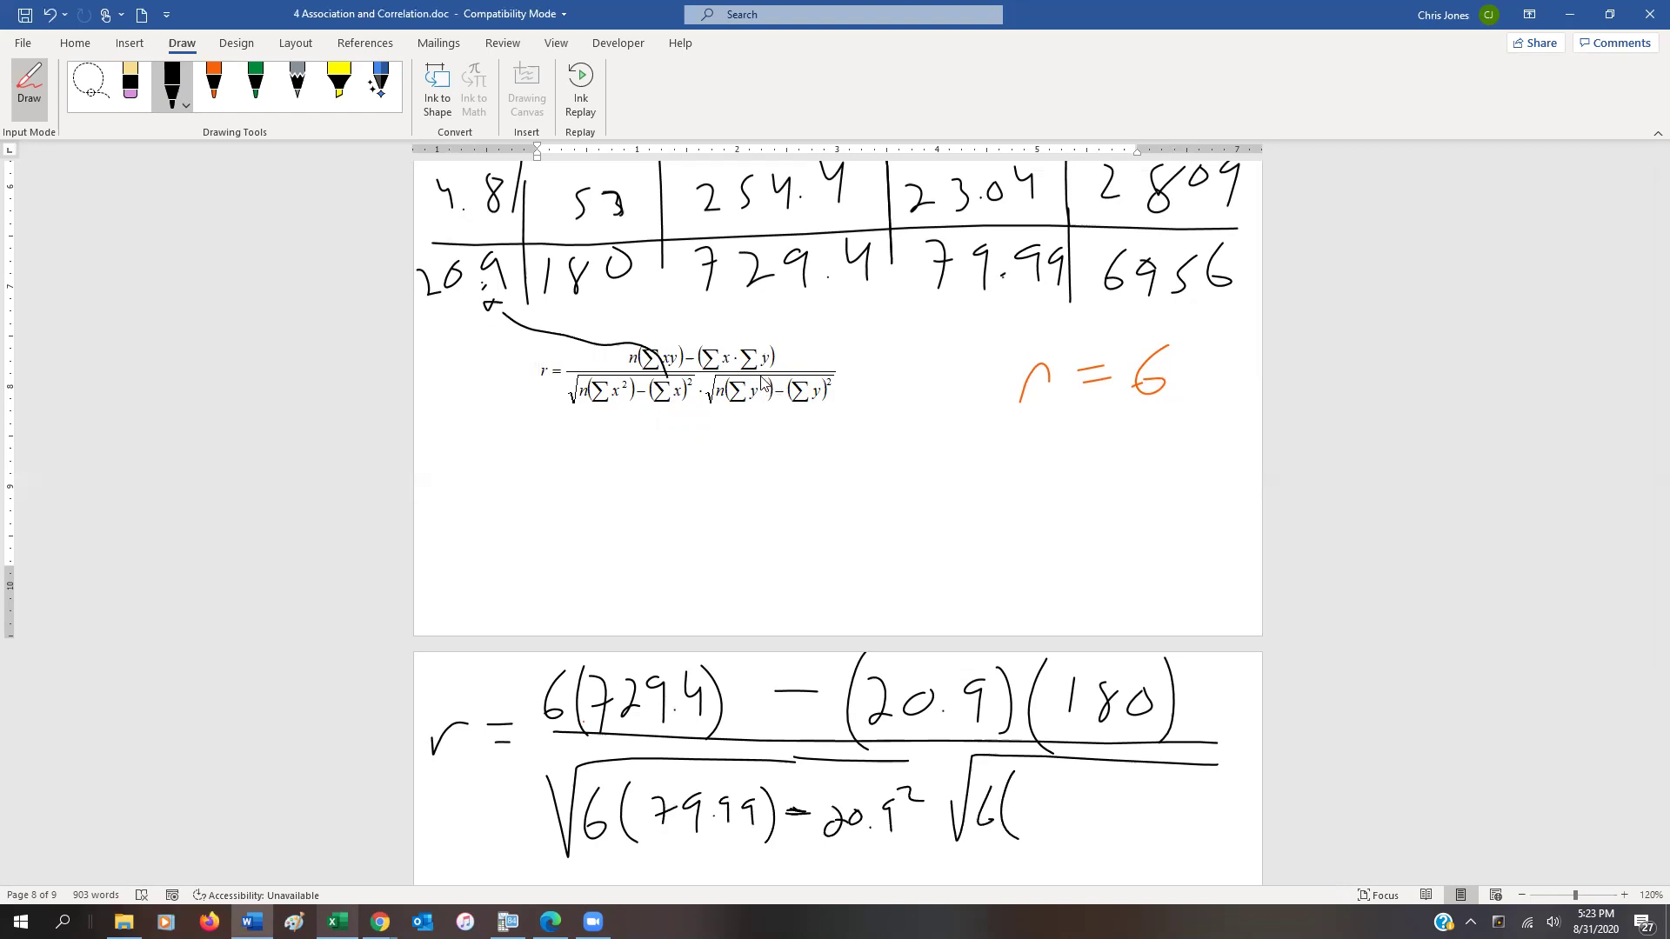
mouse_move(750, 415)
mouse_down()
mouse_move(951, 473)
mouse_move(1182, 426)
mouse_move(1190, 317)
mouse_move(1175, 323)
mouse_move(1224, 341)
mouse_up()
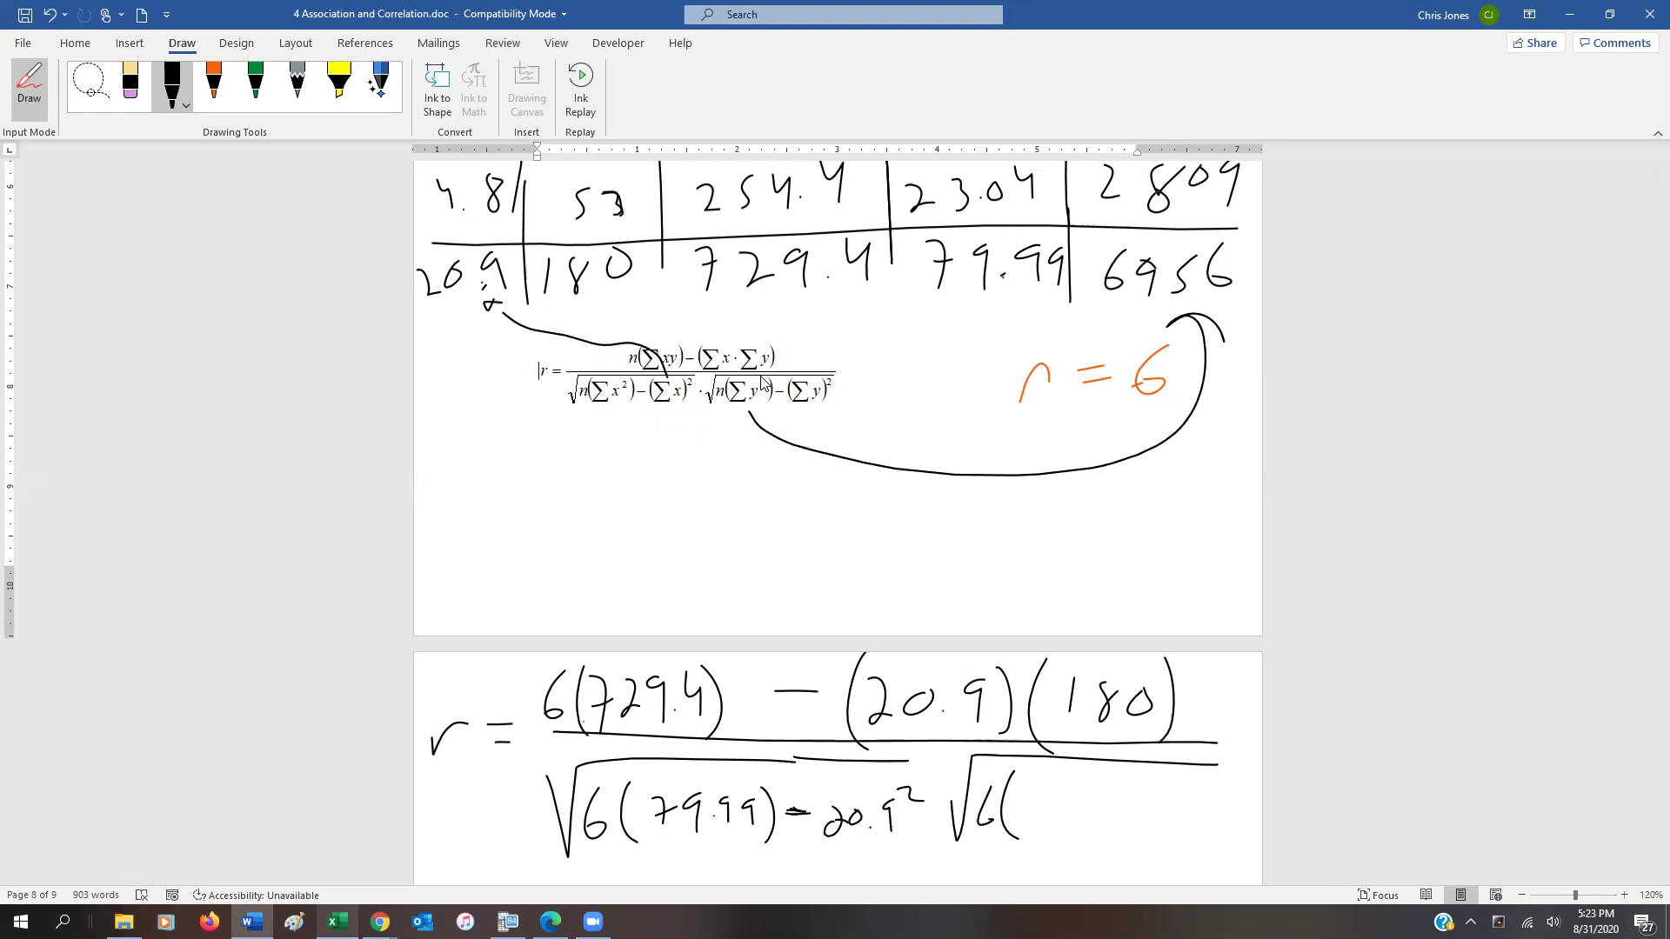
mouse_move(1027, 793)
mouse_down()
mouse_move(1016, 812)
mouse_move(1089, 820)
mouse_up()
drag(1100, 781, 1102, 847)
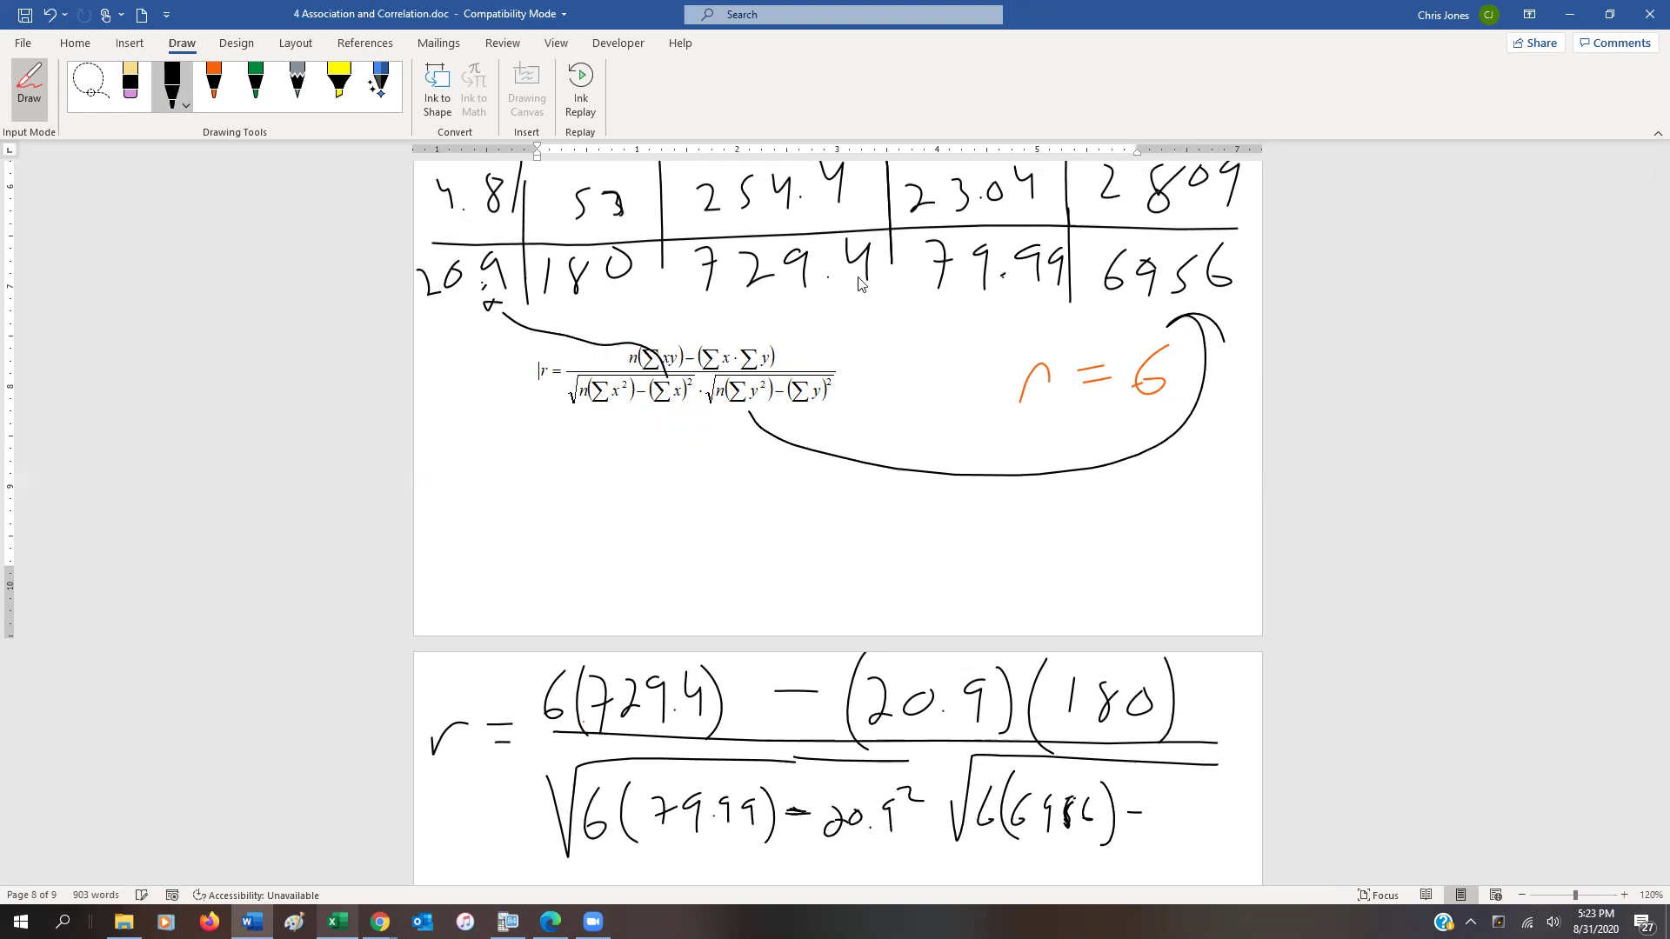
click(130, 83)
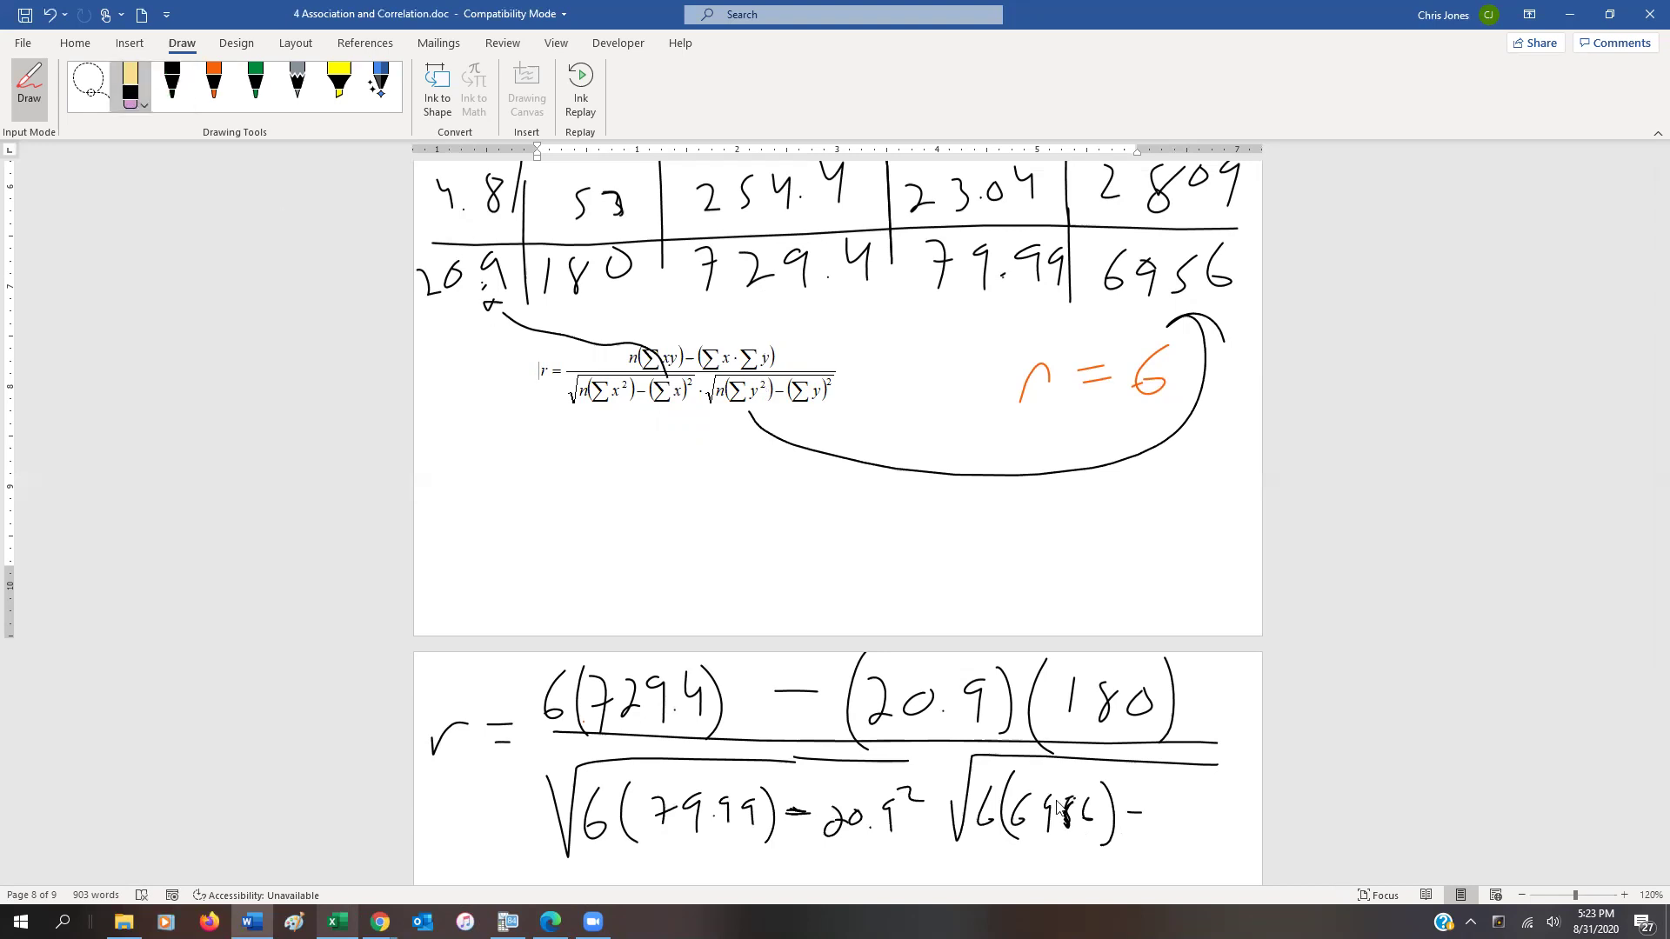
mouse_move(1069, 795)
mouse_down()
mouse_move(1069, 835)
mouse_move(1075, 808)
mouse_up()
click(187, 106)
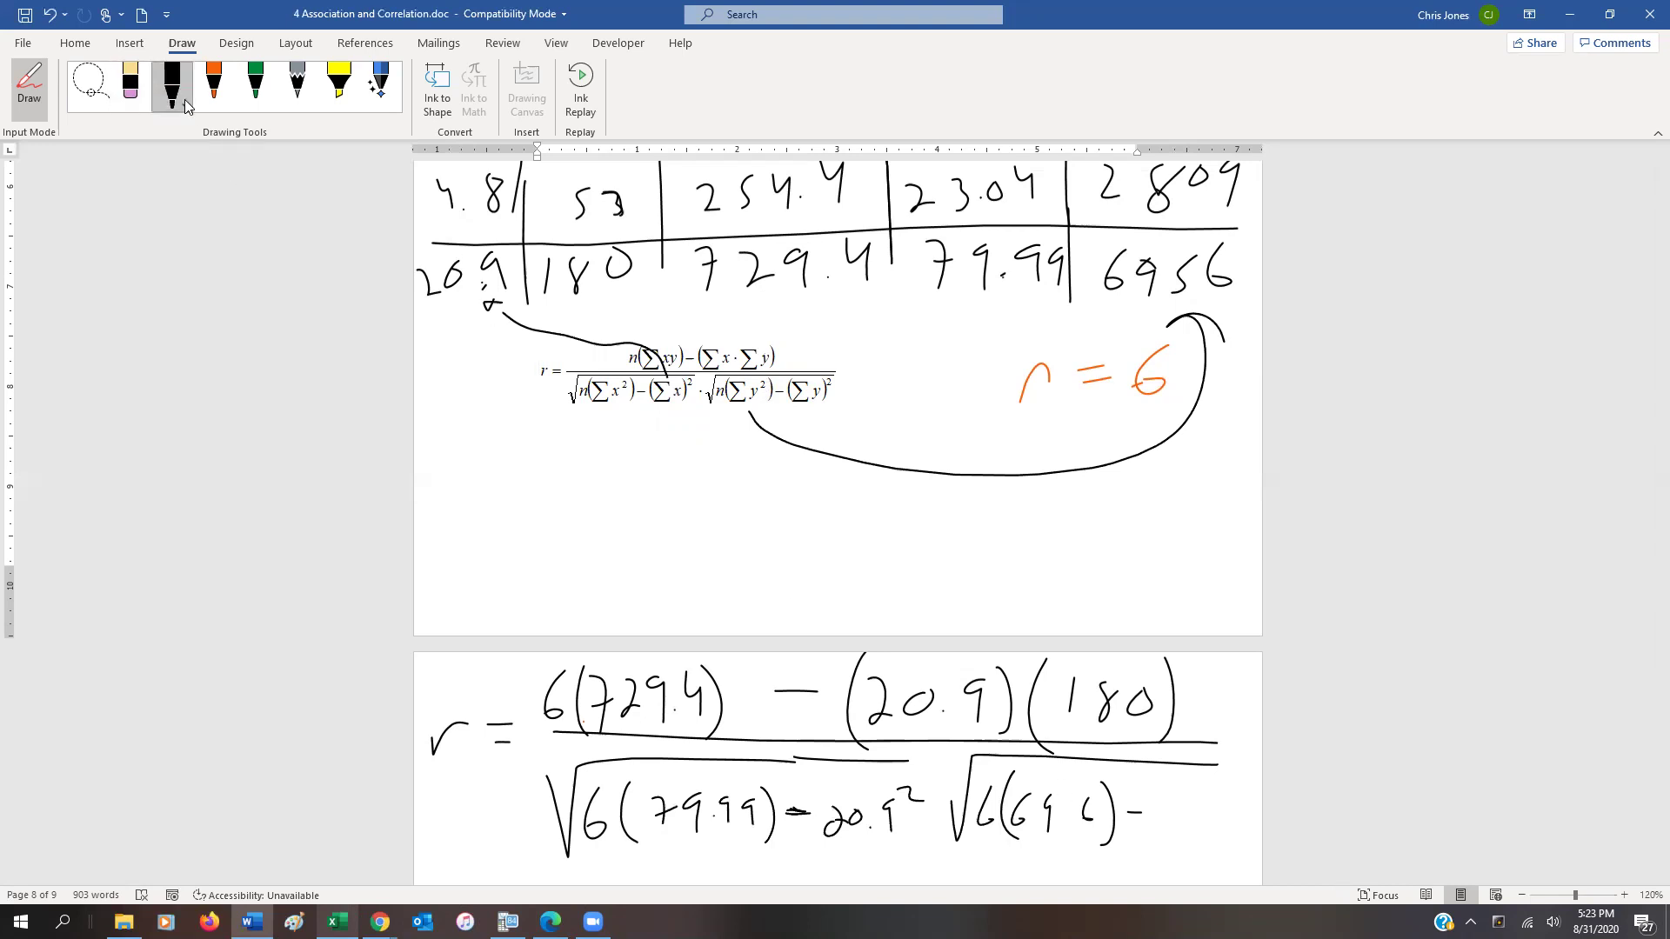
drag(1069, 794, 1063, 812)
drag(813, 361, 609, 300)
Finish the second root with − 180², then mark each 6 coefficient with an asterisk
drag(1163, 792, 1164, 821)
mouse_move(1181, 793)
mouse_down()
mouse_move(1193, 819)
mouse_move(1244, 787)
mouse_up()
scroll(1193, 529, down, 3)
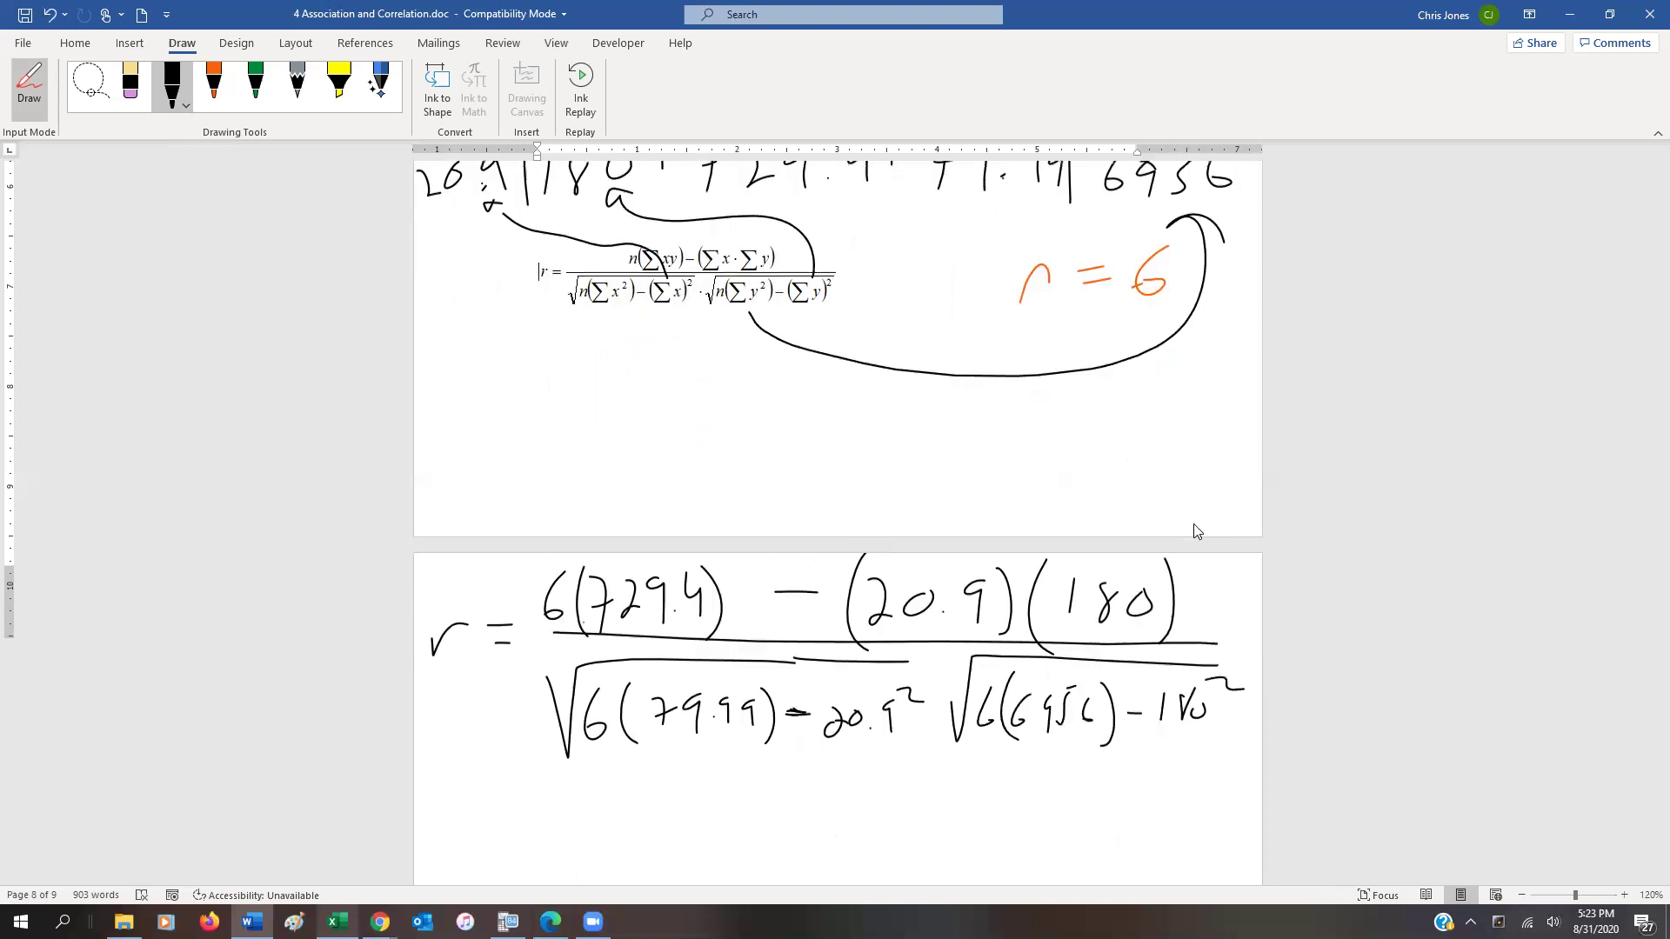
drag(493, 664, 1059, 652)
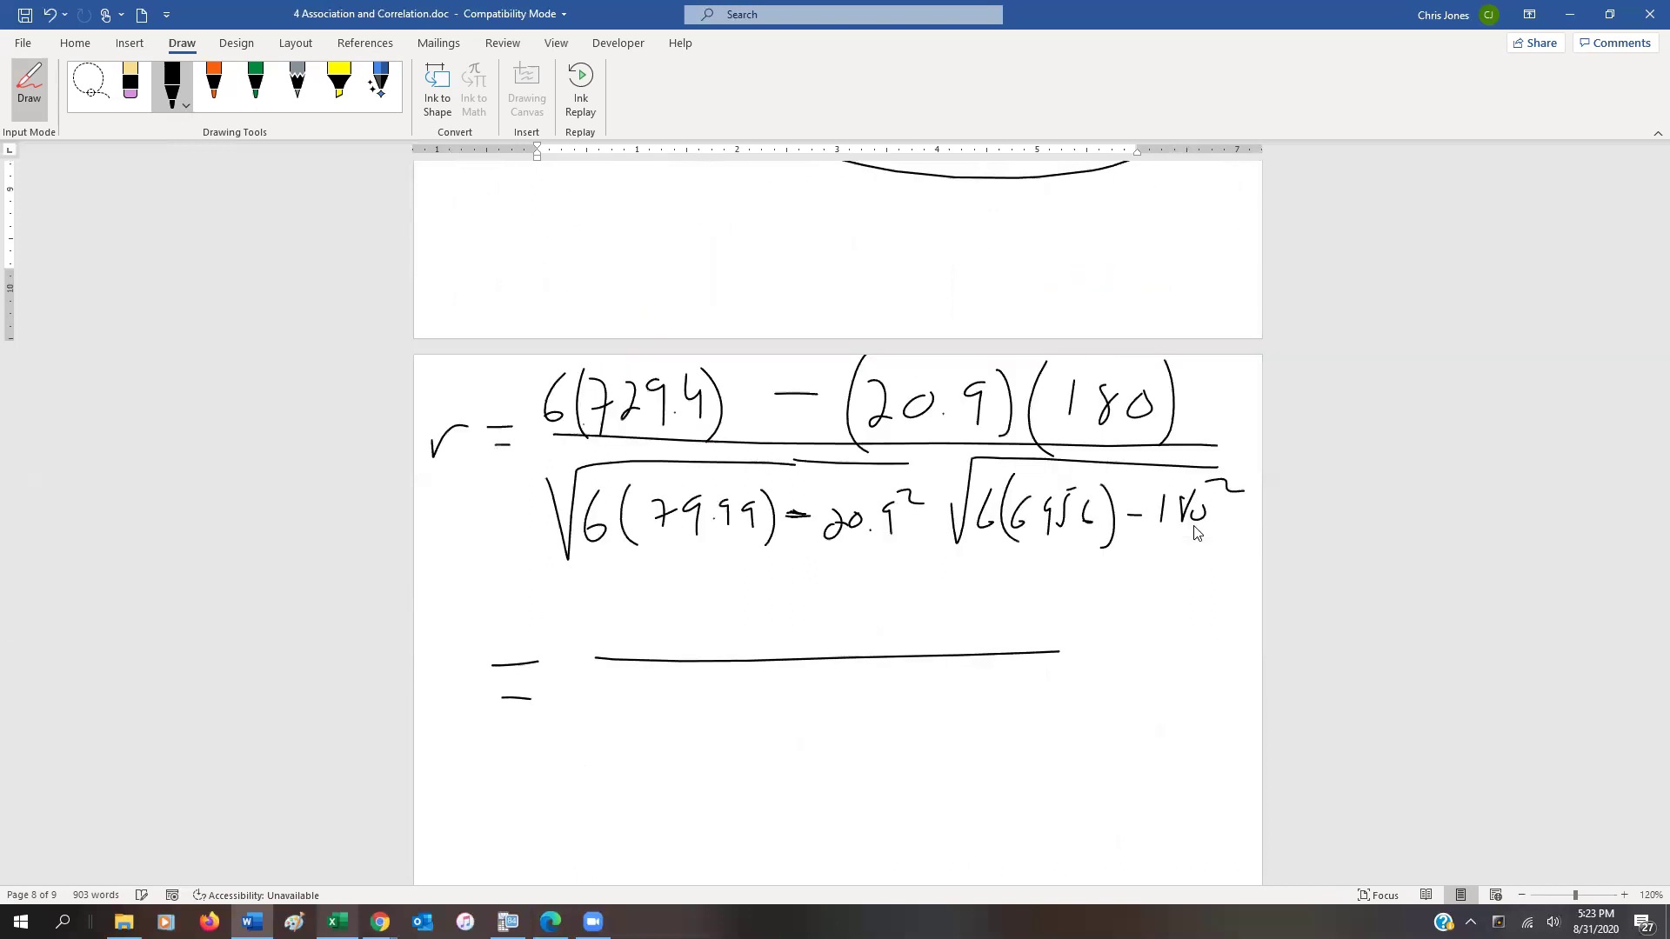
mouse_move(510, 359)
mouse_down()
mouse_move(520, 400)
mouse_move(512, 383)
mouse_up()
drag(637, 561, 623, 593)
drag(988, 553, 1012, 581)
mouse_move(1016, 550)
mouse_down()
mouse_move(989, 589)
mouse_move(1022, 564)
mouse_up()
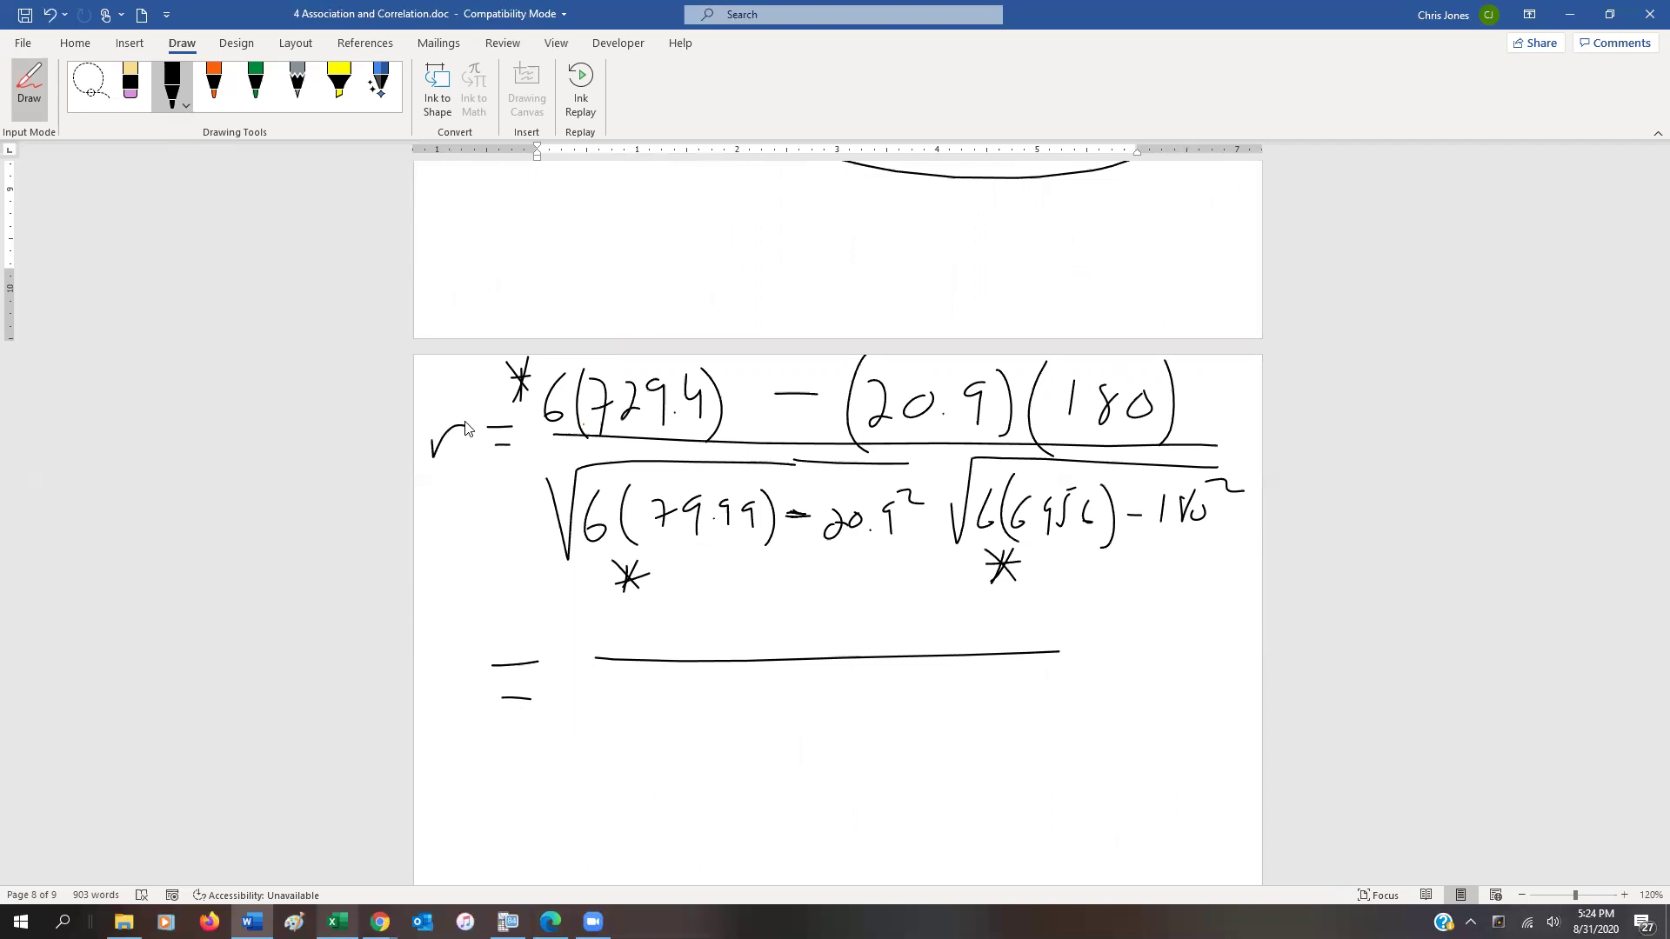
Replace the short fraction bar after the equals sign with a longer one
click(130, 82)
drag(779, 686, 788, 667)
click(172, 83)
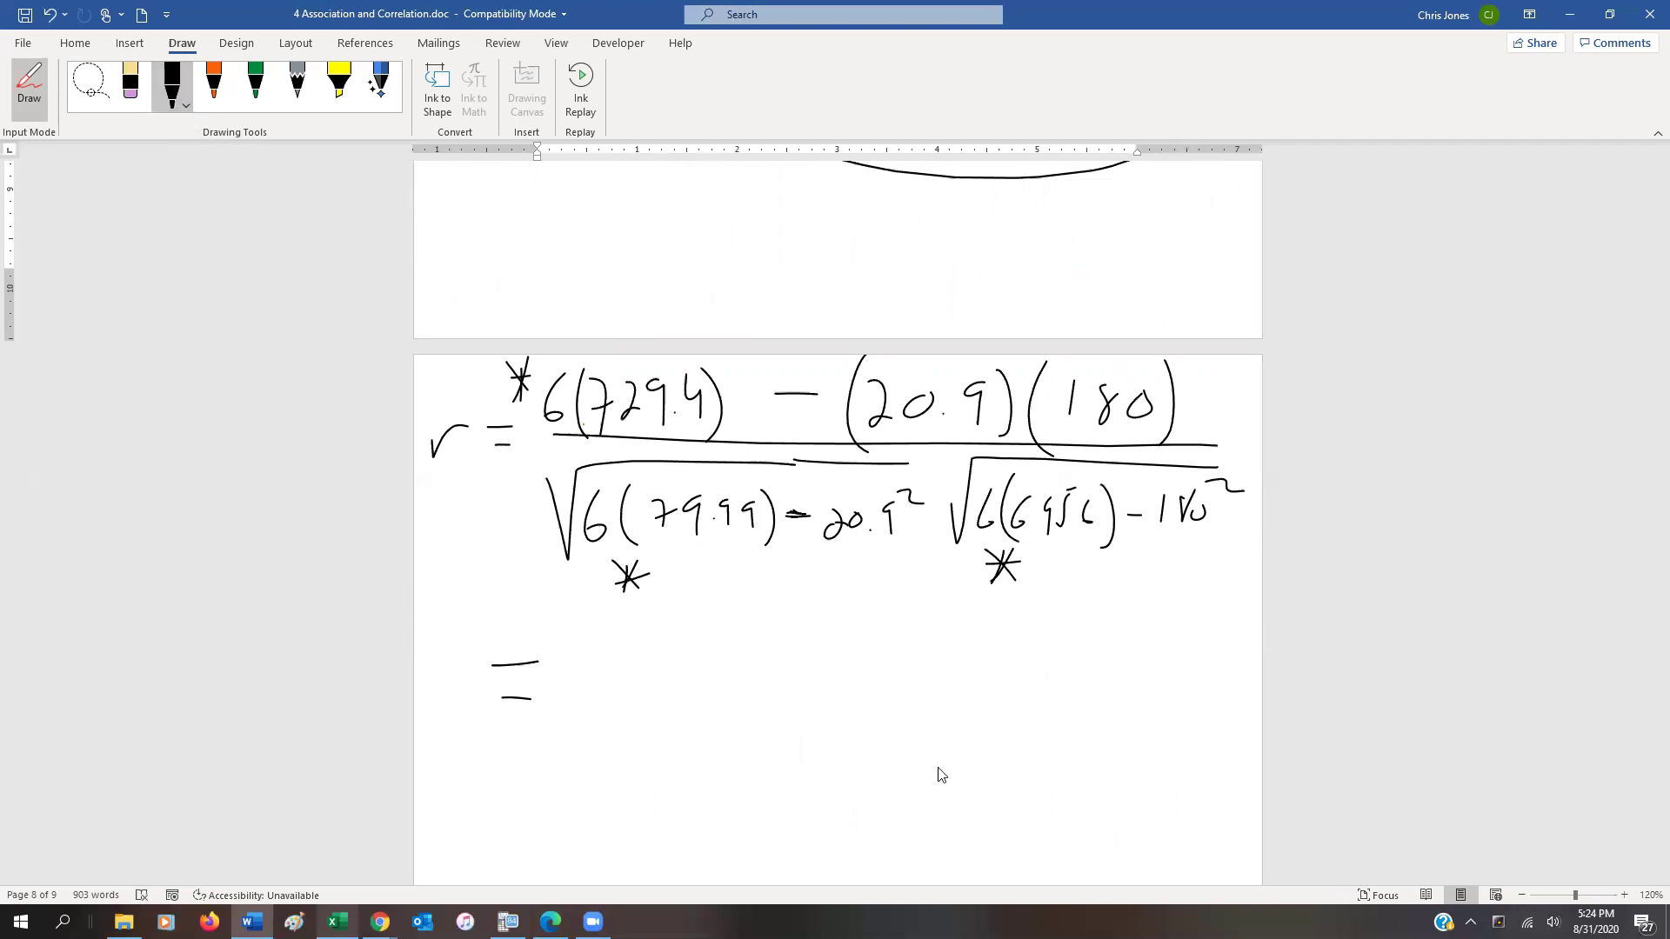
drag(585, 679, 1037, 680)
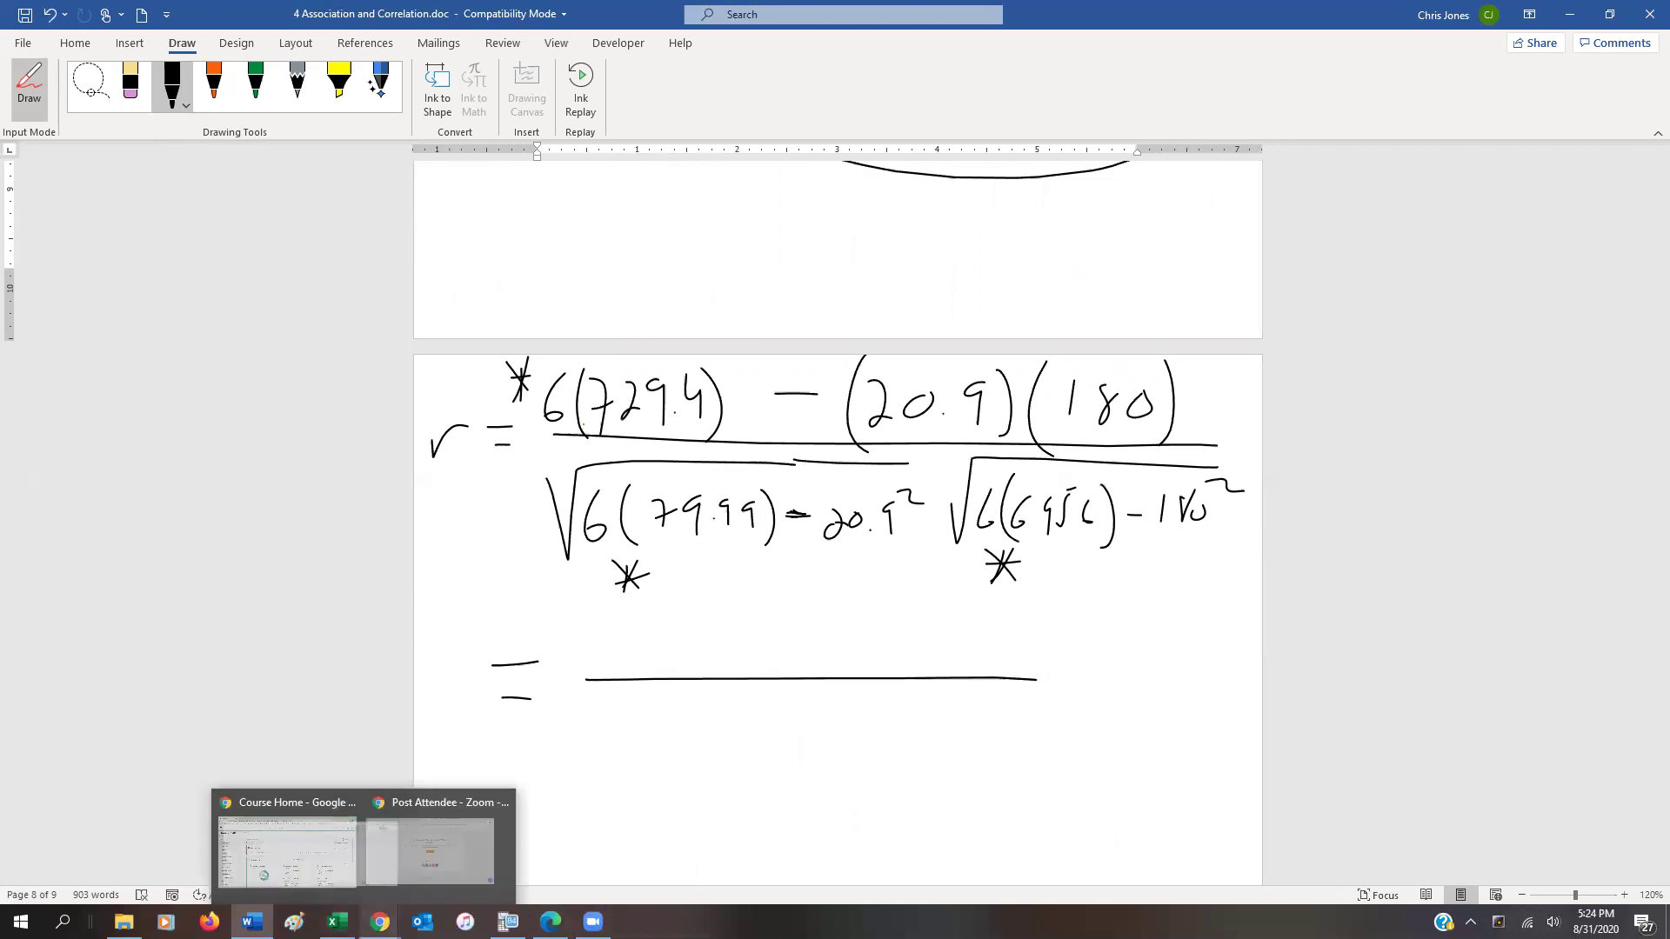
mouse_move(508, 922)
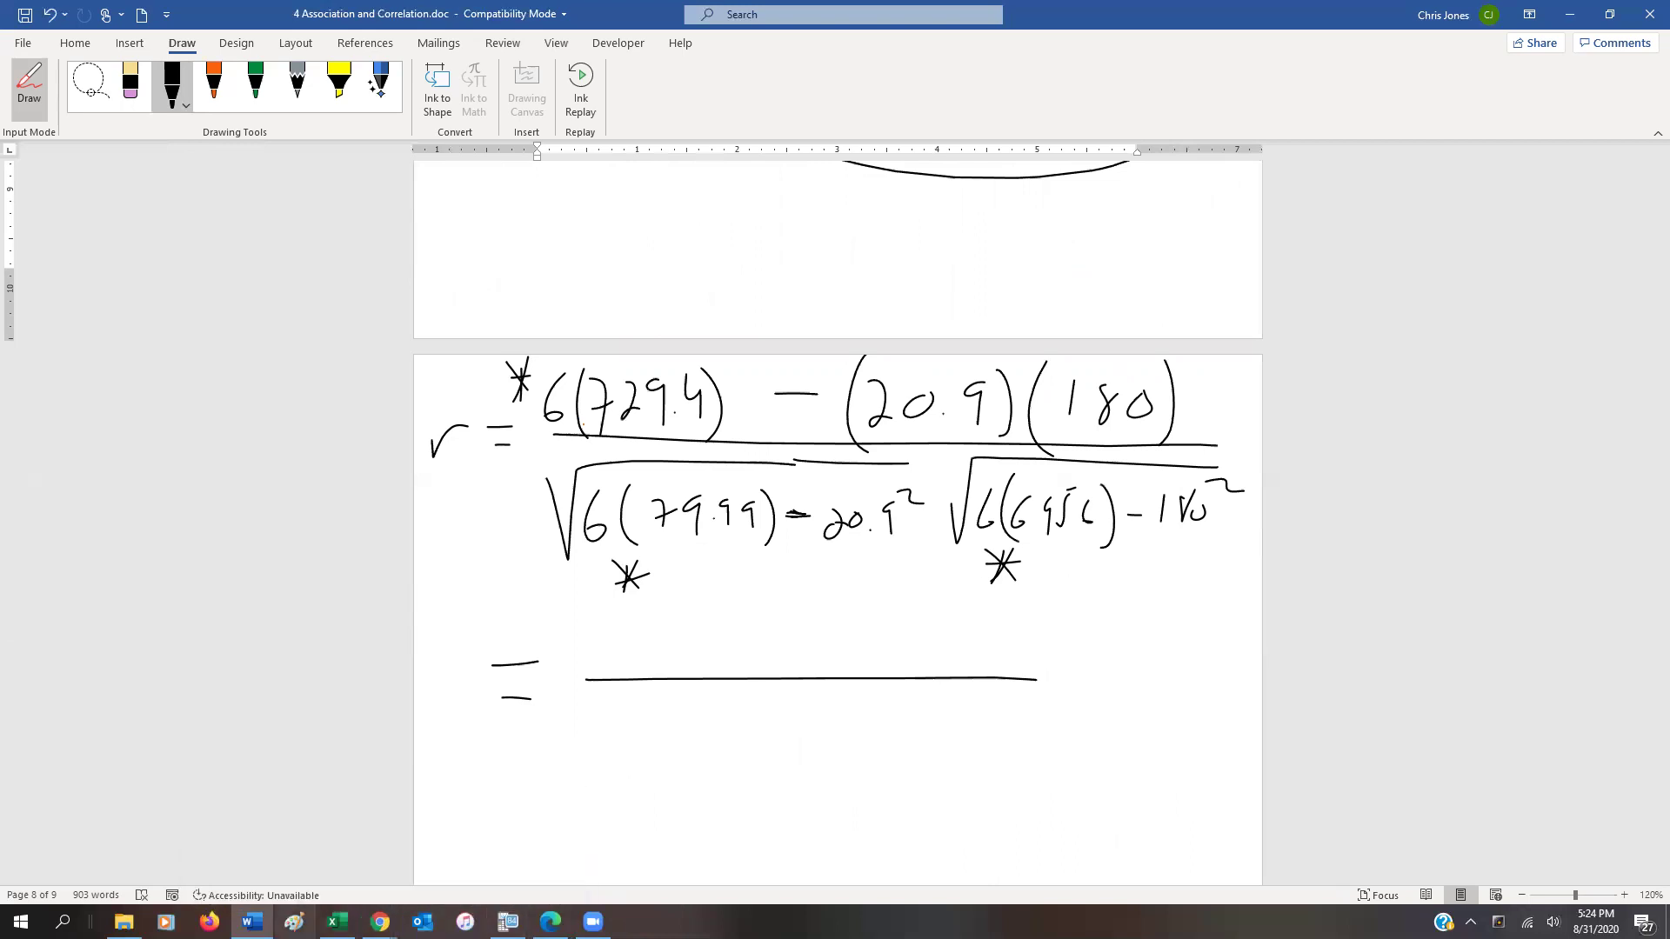
Evaluate 6*729.4-20.9*180 in TI-SmartView, getting 614.4, and go back to Word
click(508, 922)
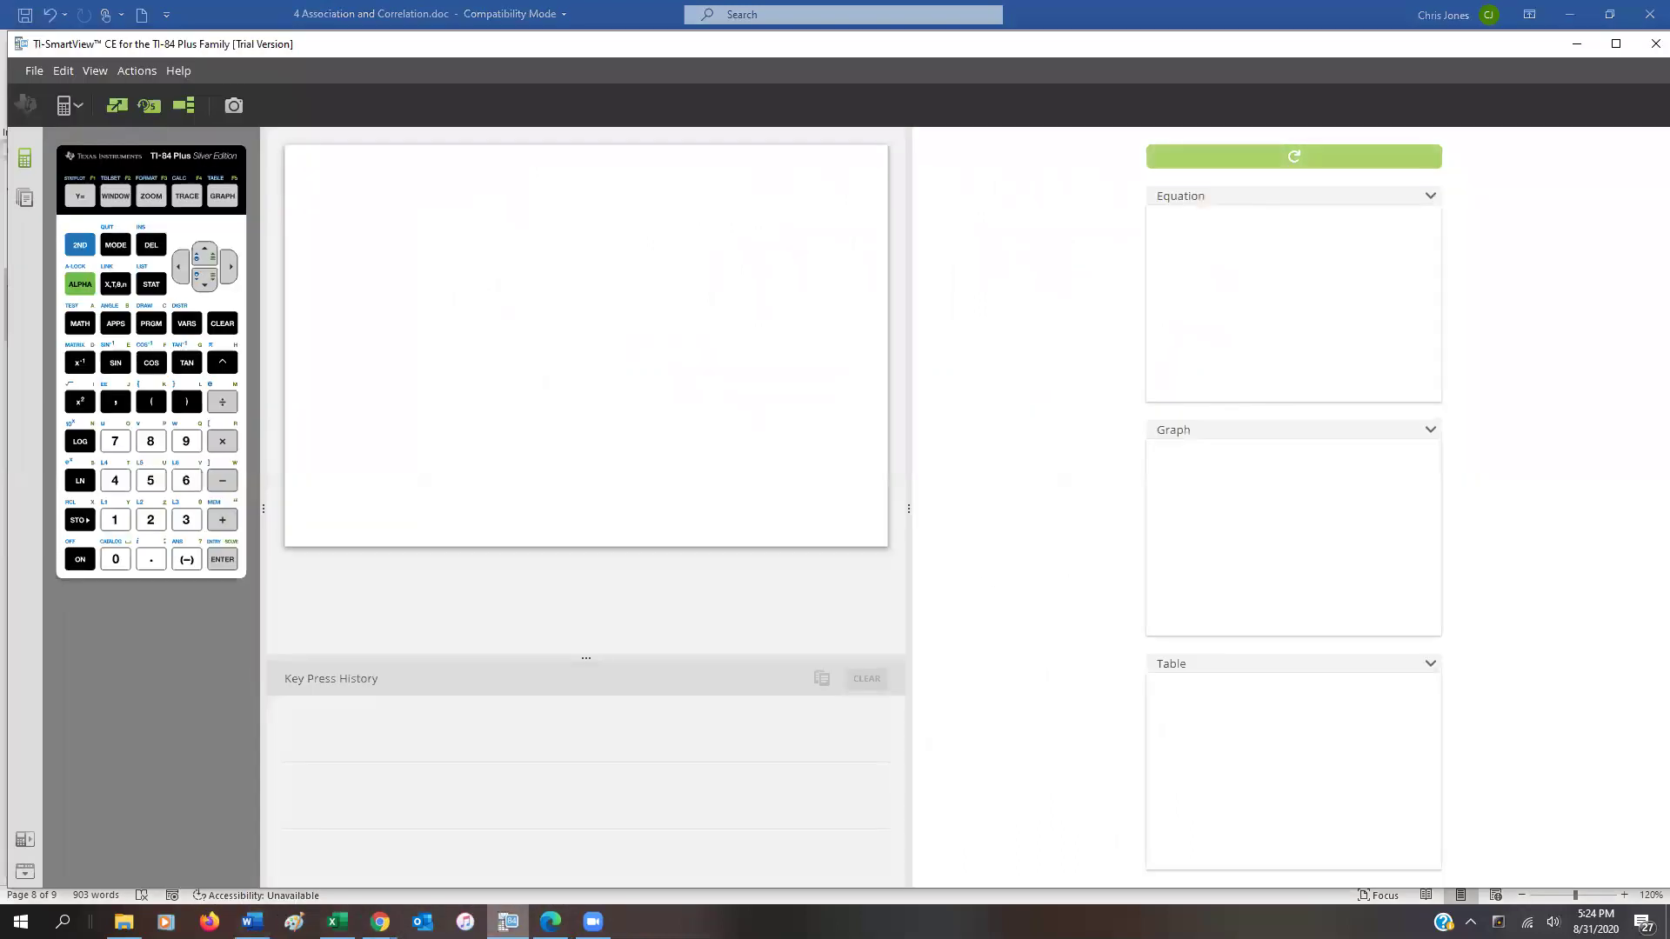
text(6*)
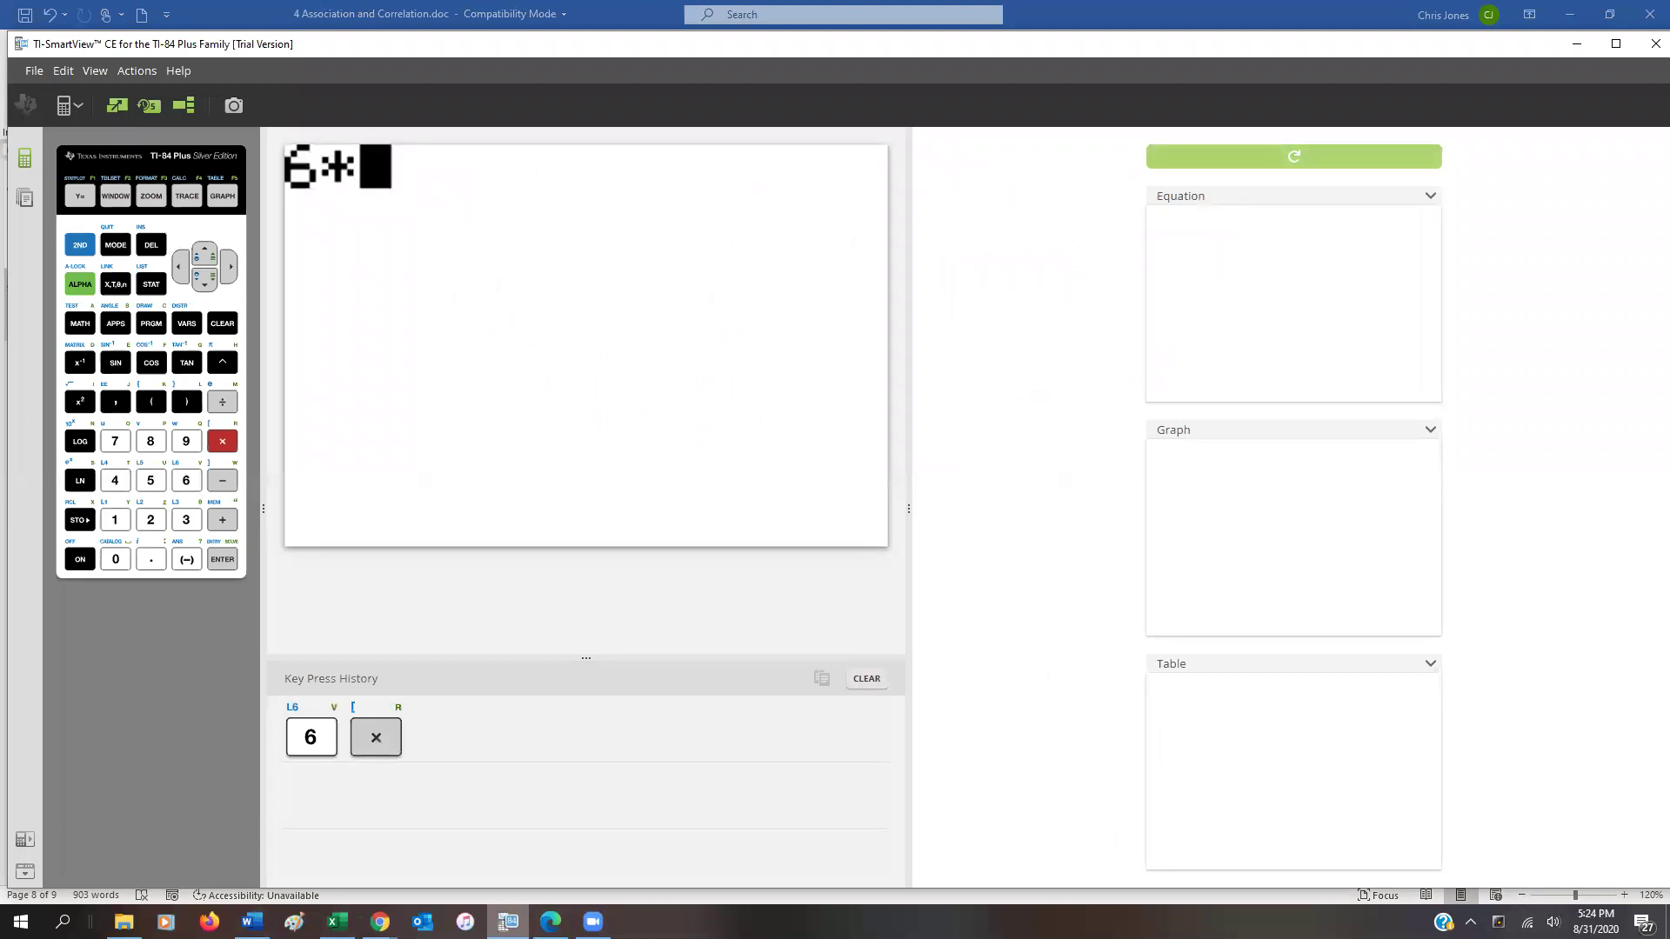
text(729.)
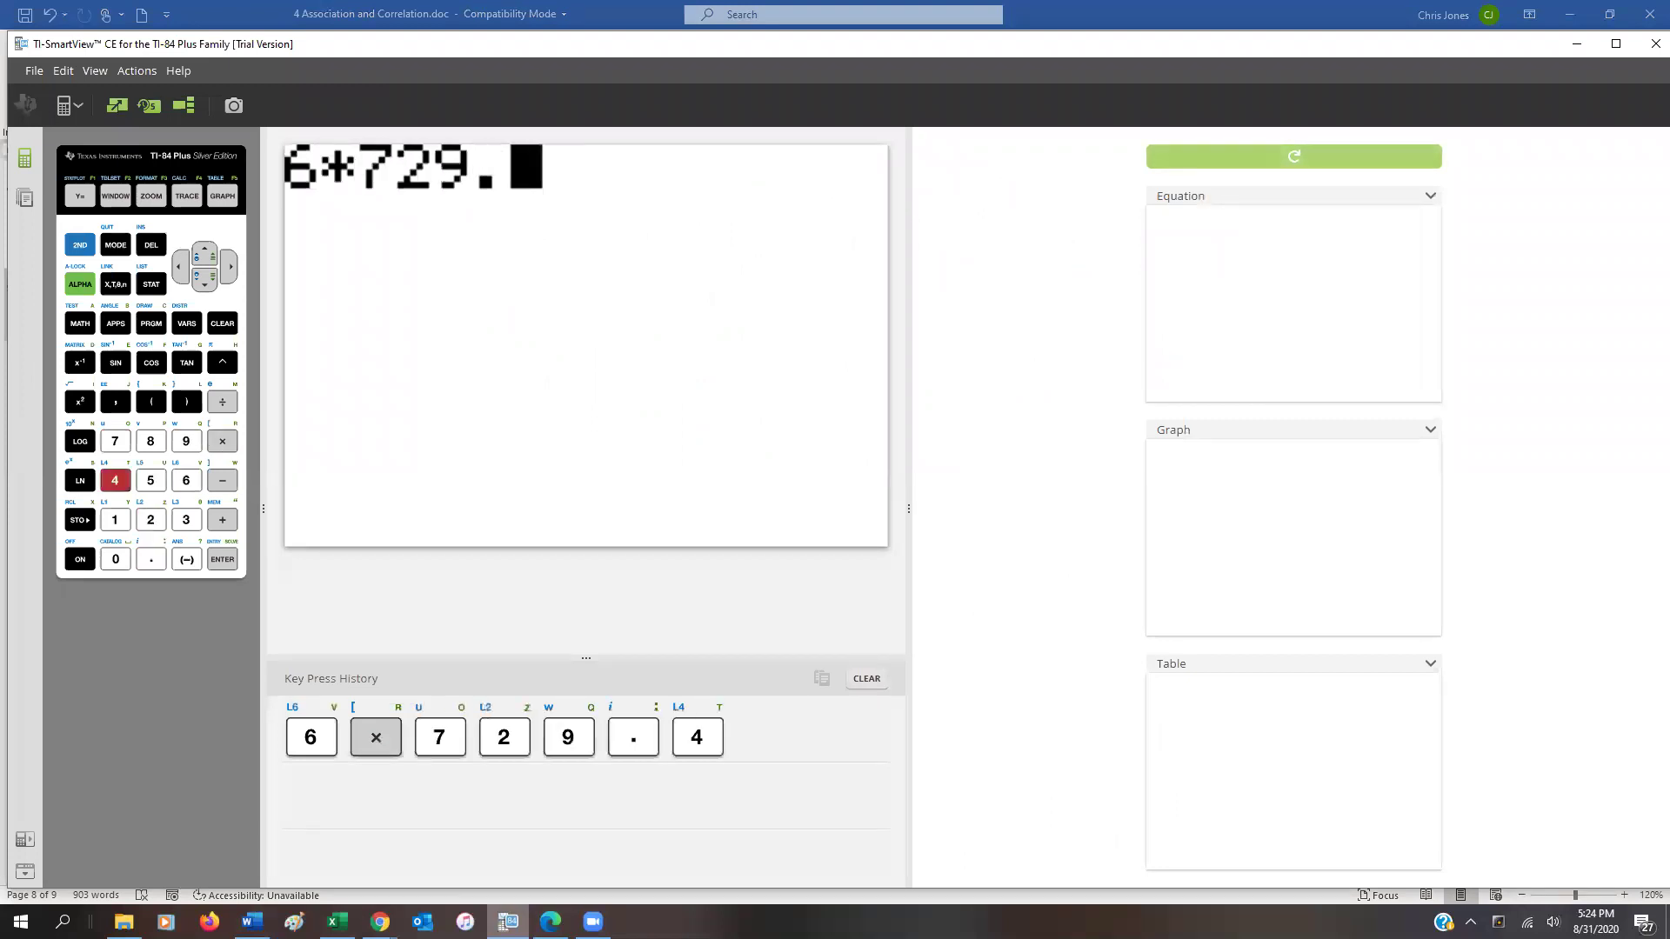
text(4-)
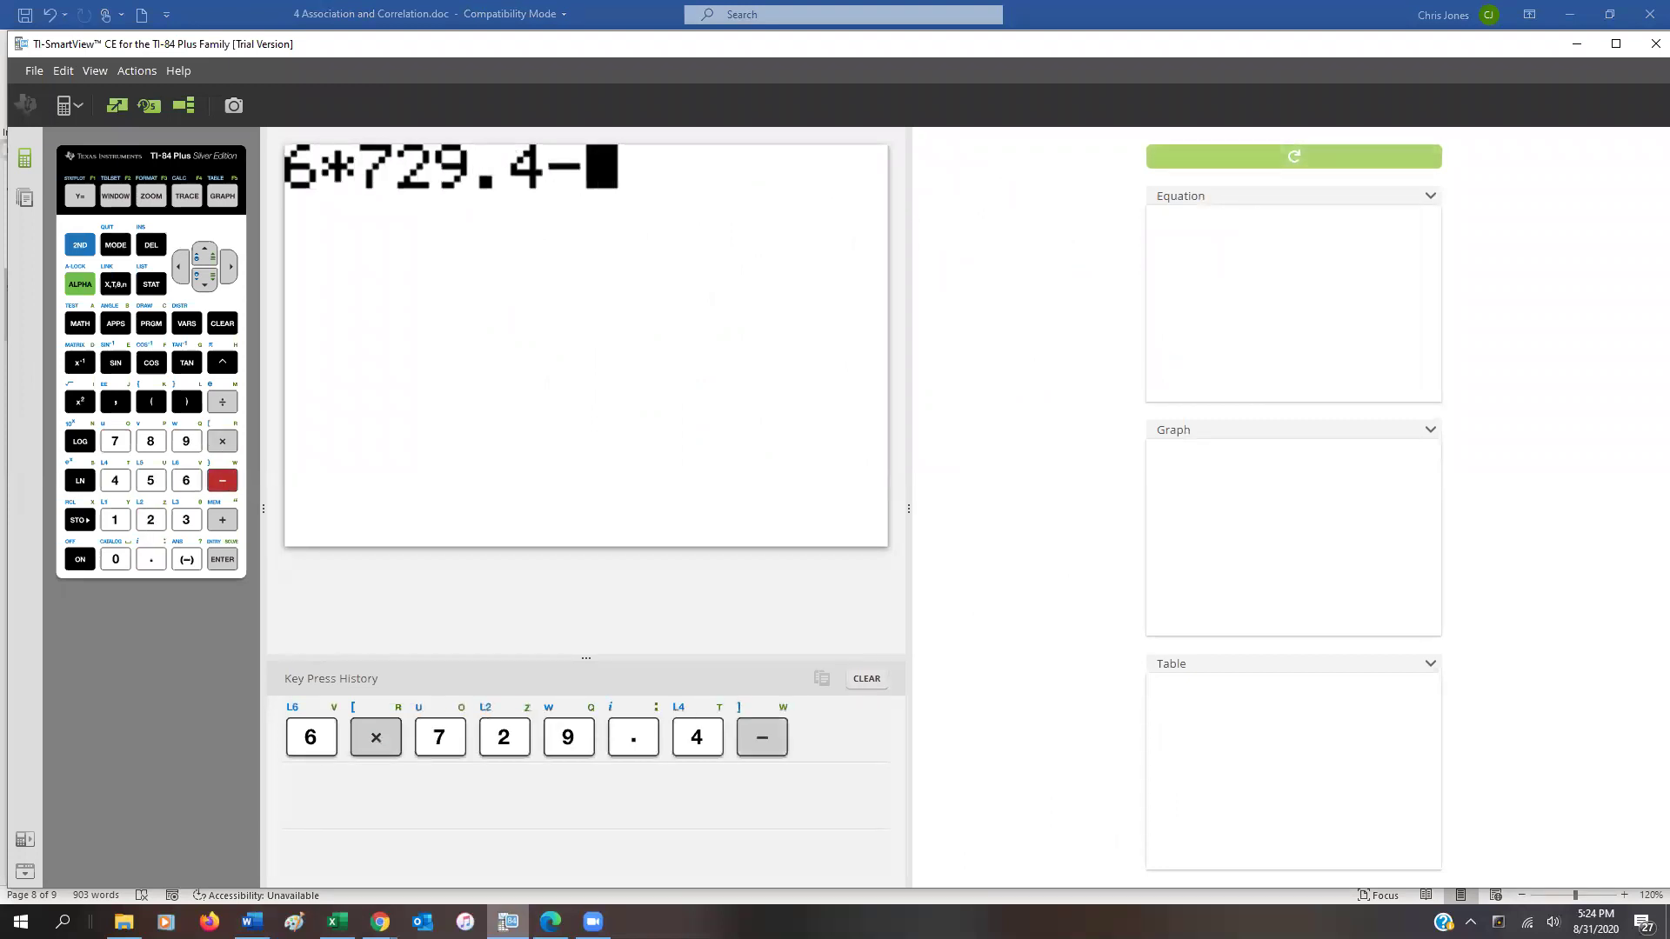
text(20.9*)
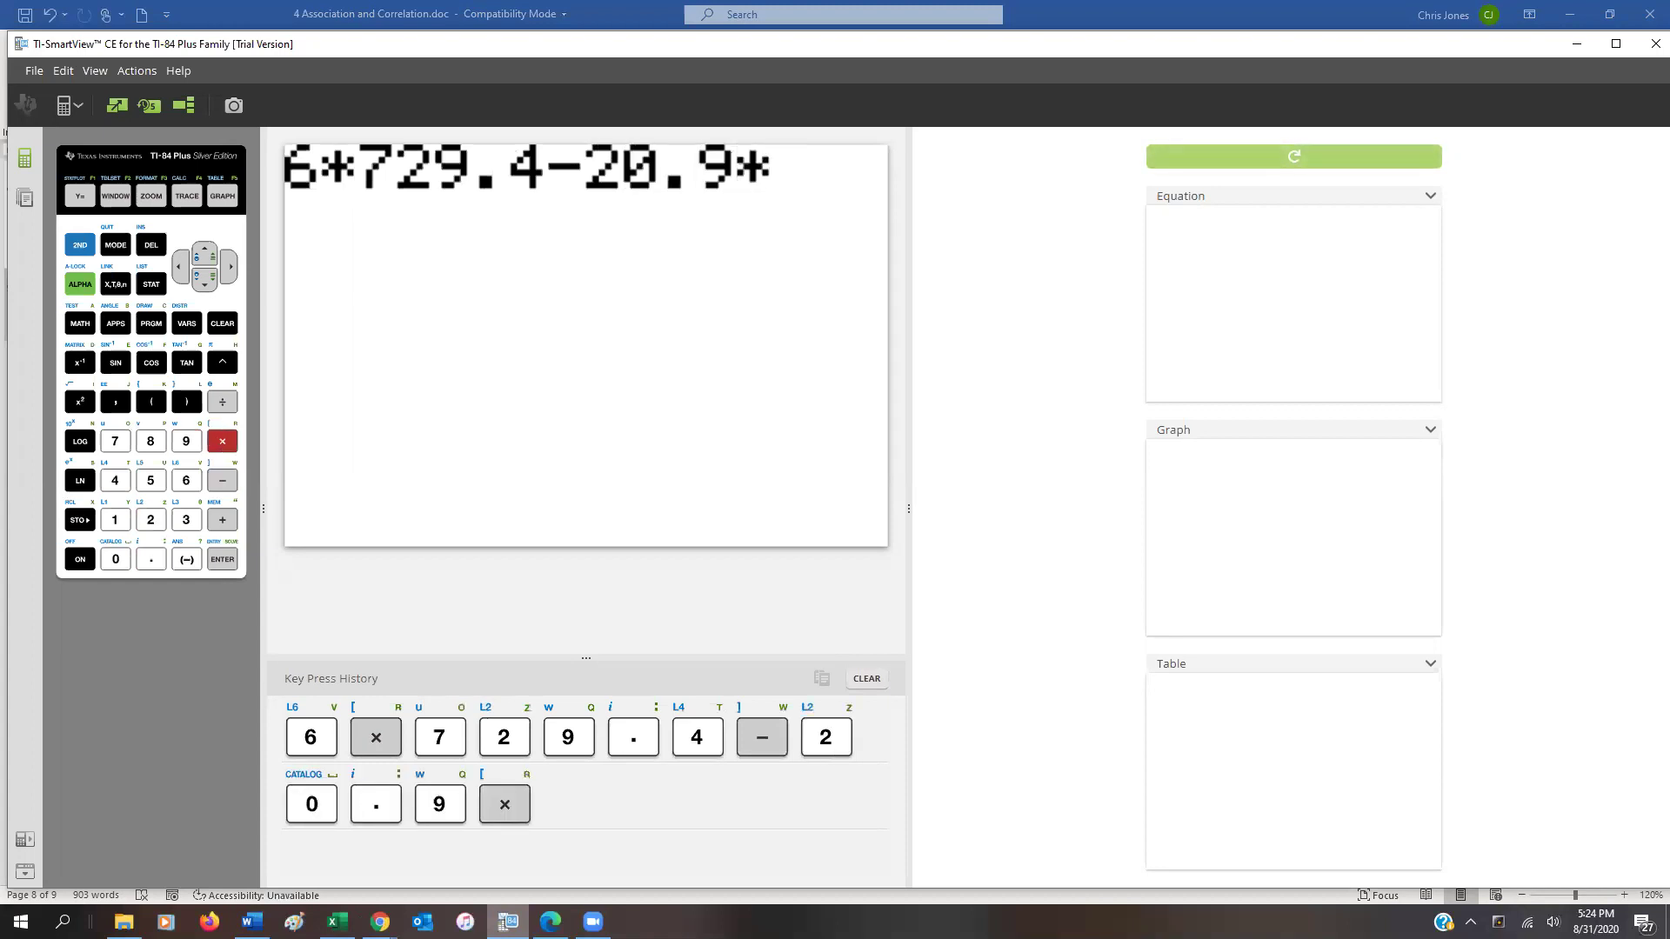
text(180)
key(Return)
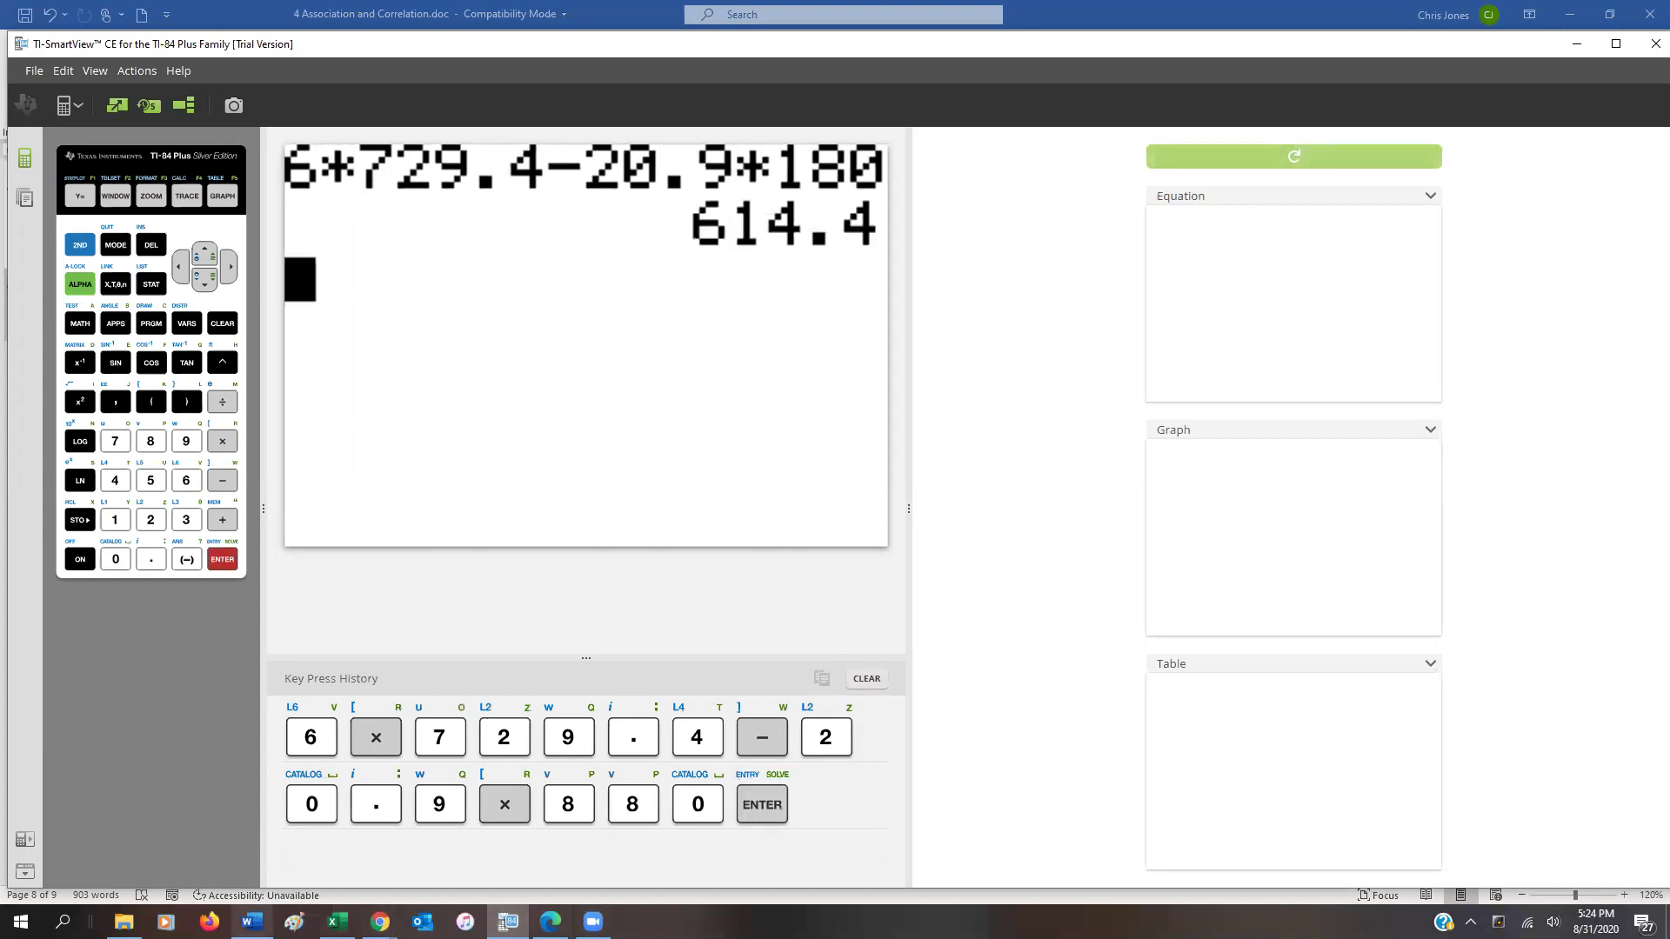
click(252, 922)
Ink 614.4 above the new fraction bar and draw a radical sign with its top bar beneath
mouse_move(725, 615)
mouse_down()
mouse_move(693, 648)
mouse_move(746, 671)
mouse_up()
mouse_move(785, 620)
mouse_down()
mouse_move(809, 645)
mouse_move(802, 671)
mouse_up()
click(825, 658)
drag(852, 611, 870, 640)
drag(868, 608, 861, 669)
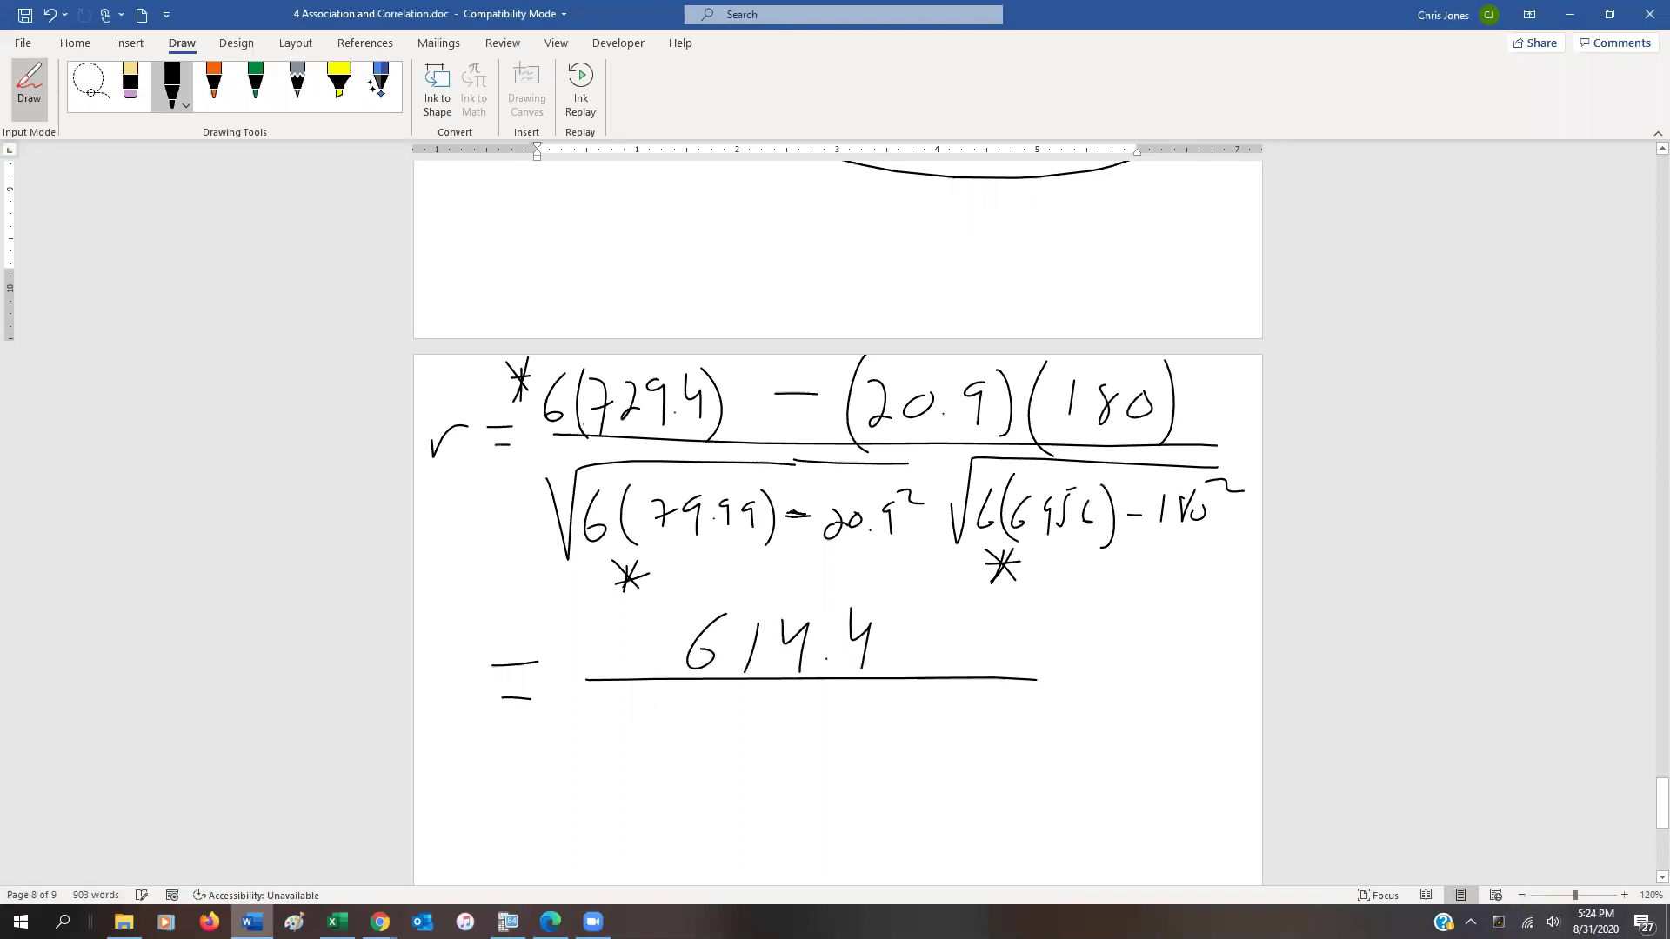
drag(594, 711, 606, 767)
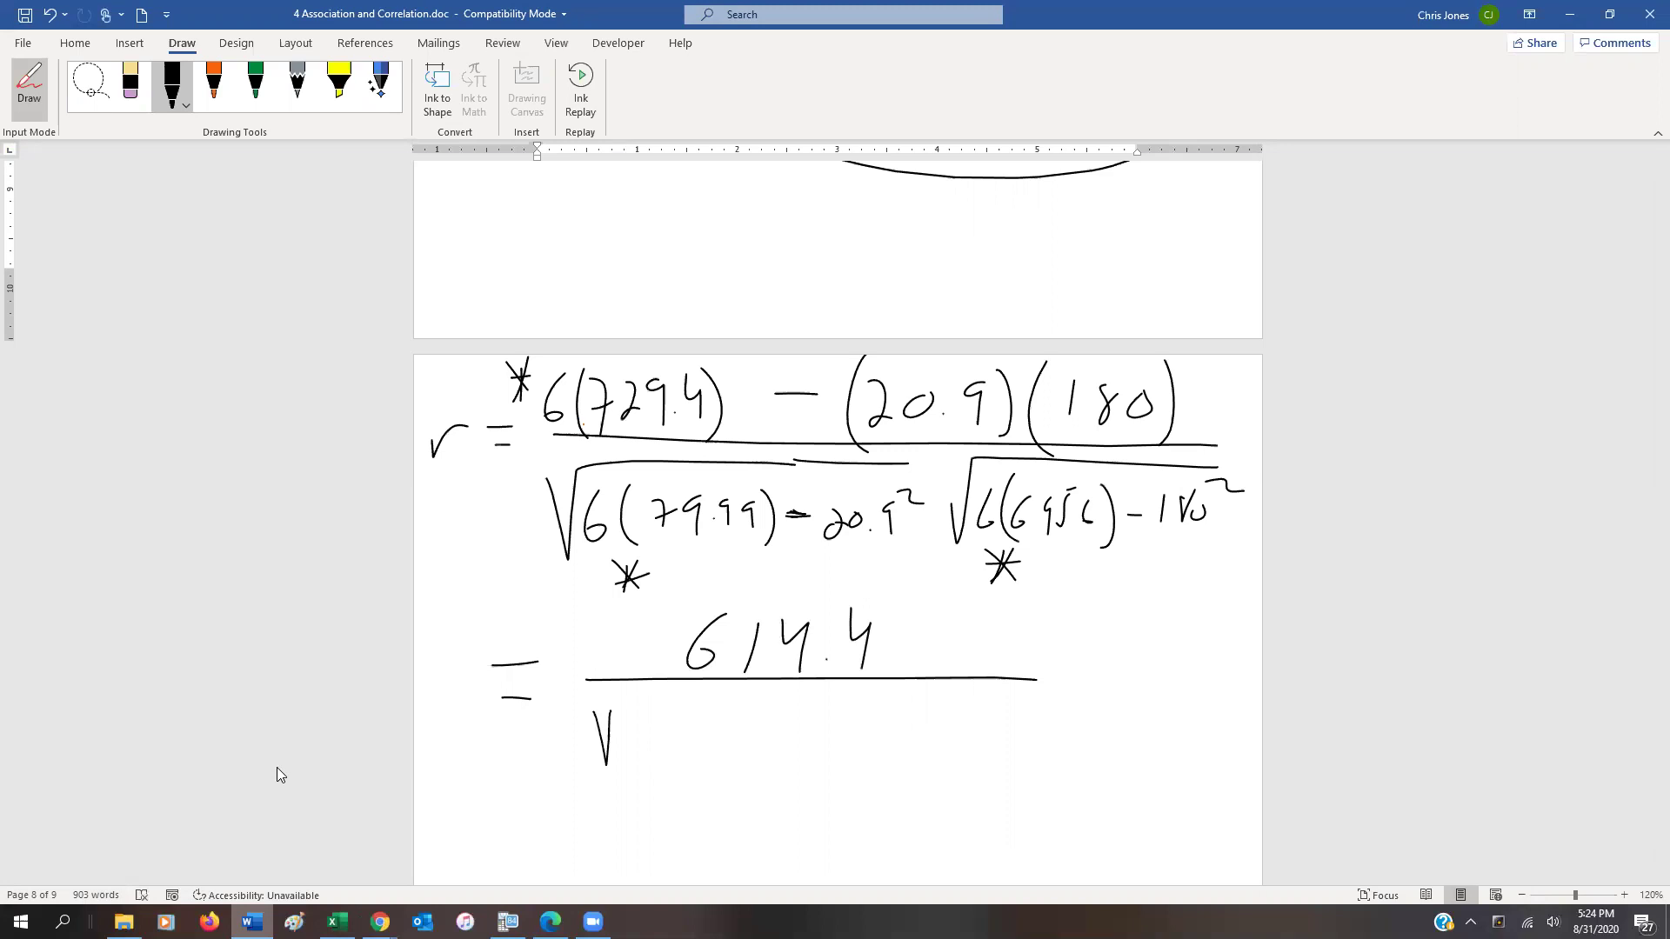
drag(667, 698, 788, 703)
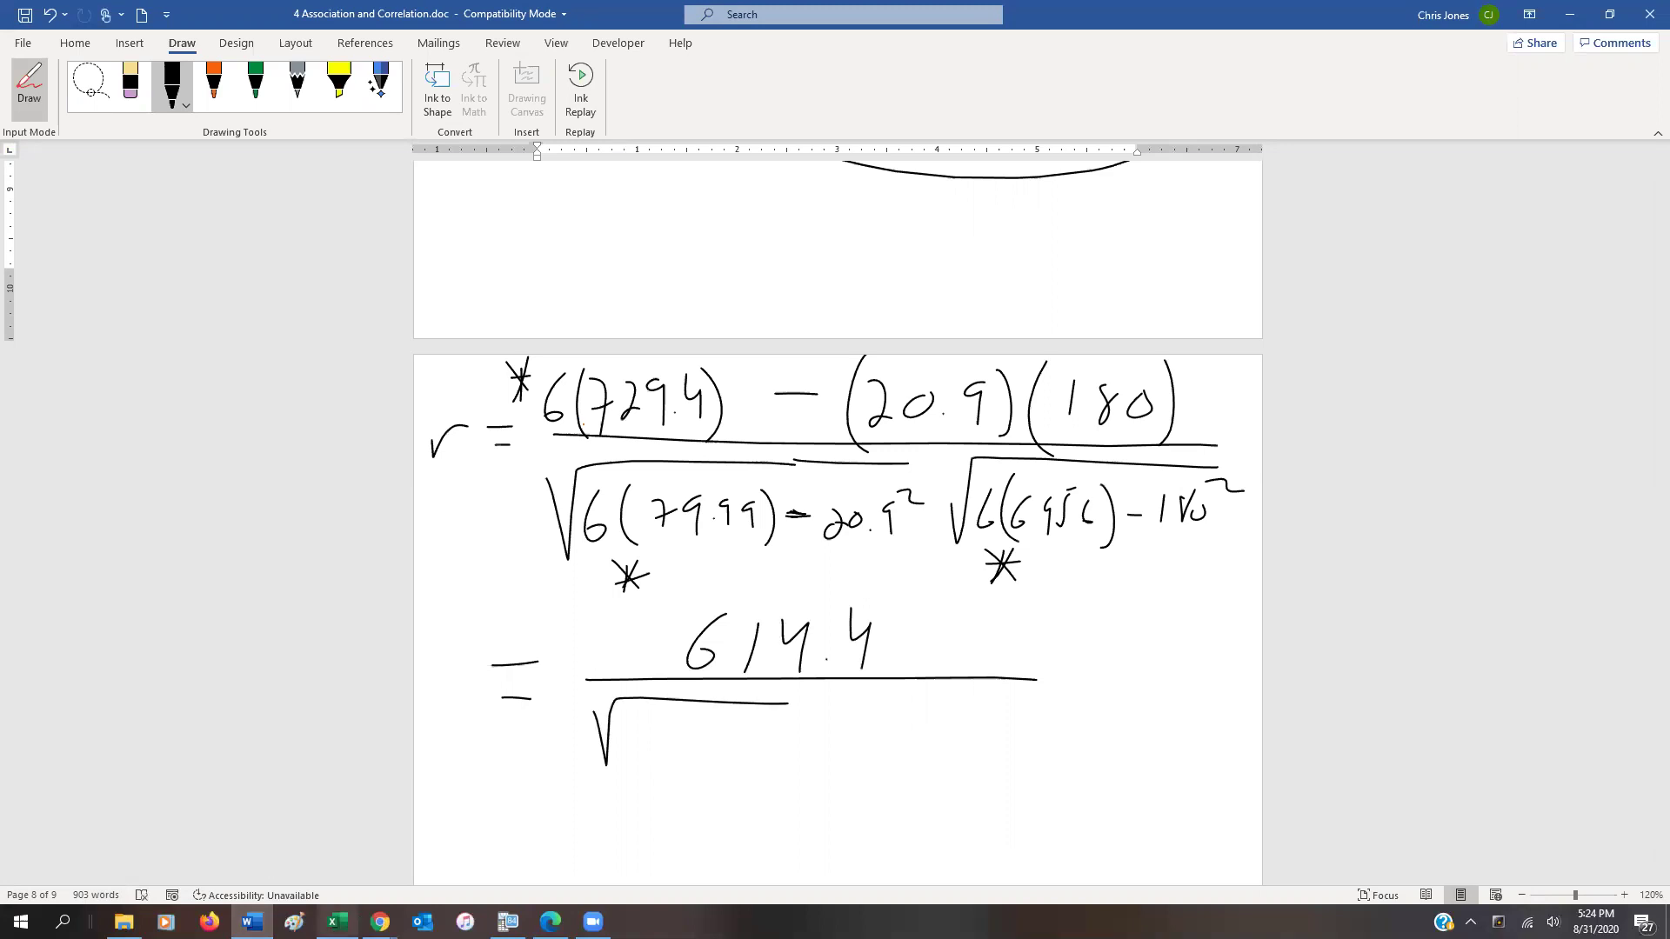
Compute 6*79.99−20.9² = 43.13 and 6*6956−180² = 9336 using the x² key
click(508, 922)
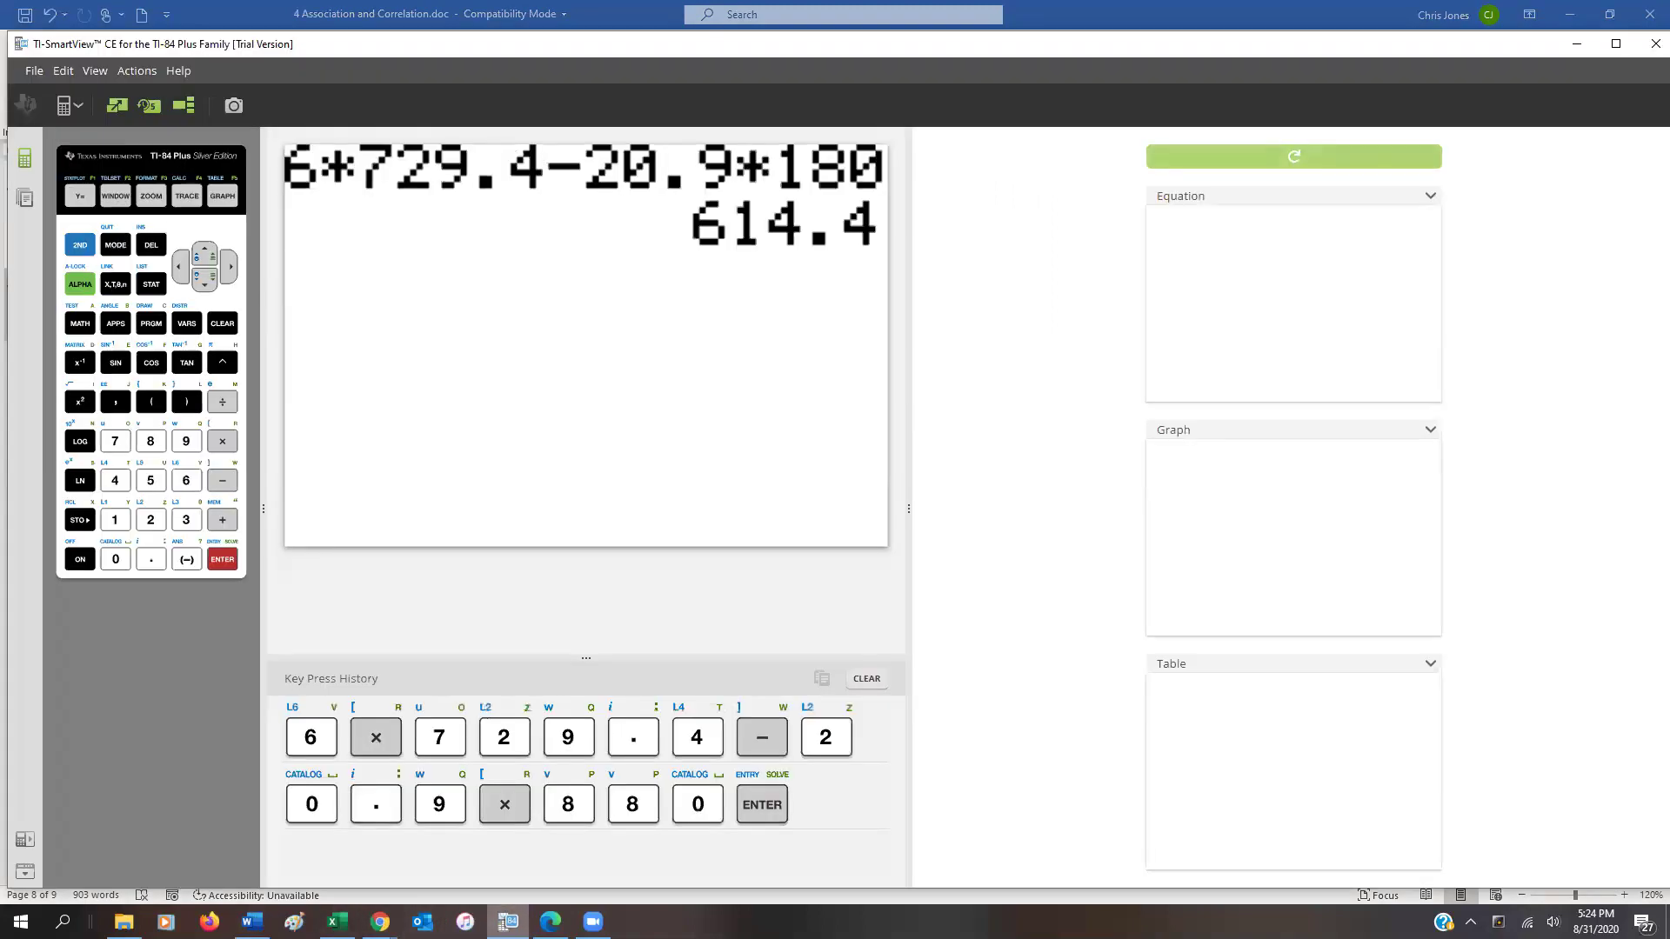
text(6*79)
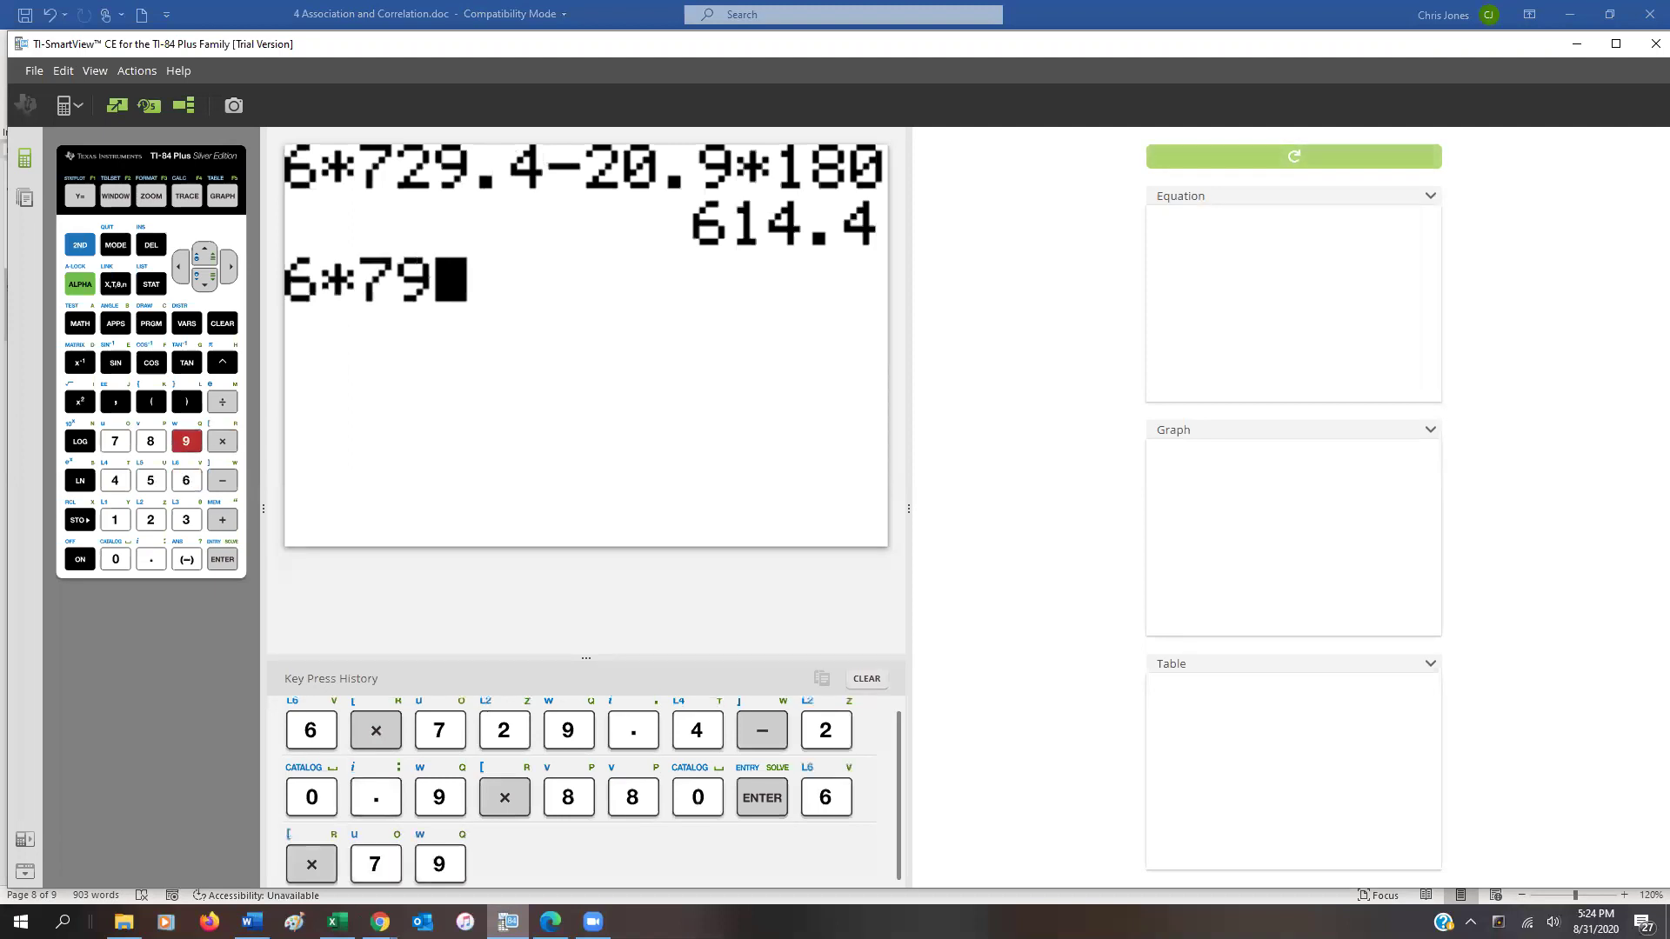
text(.99)
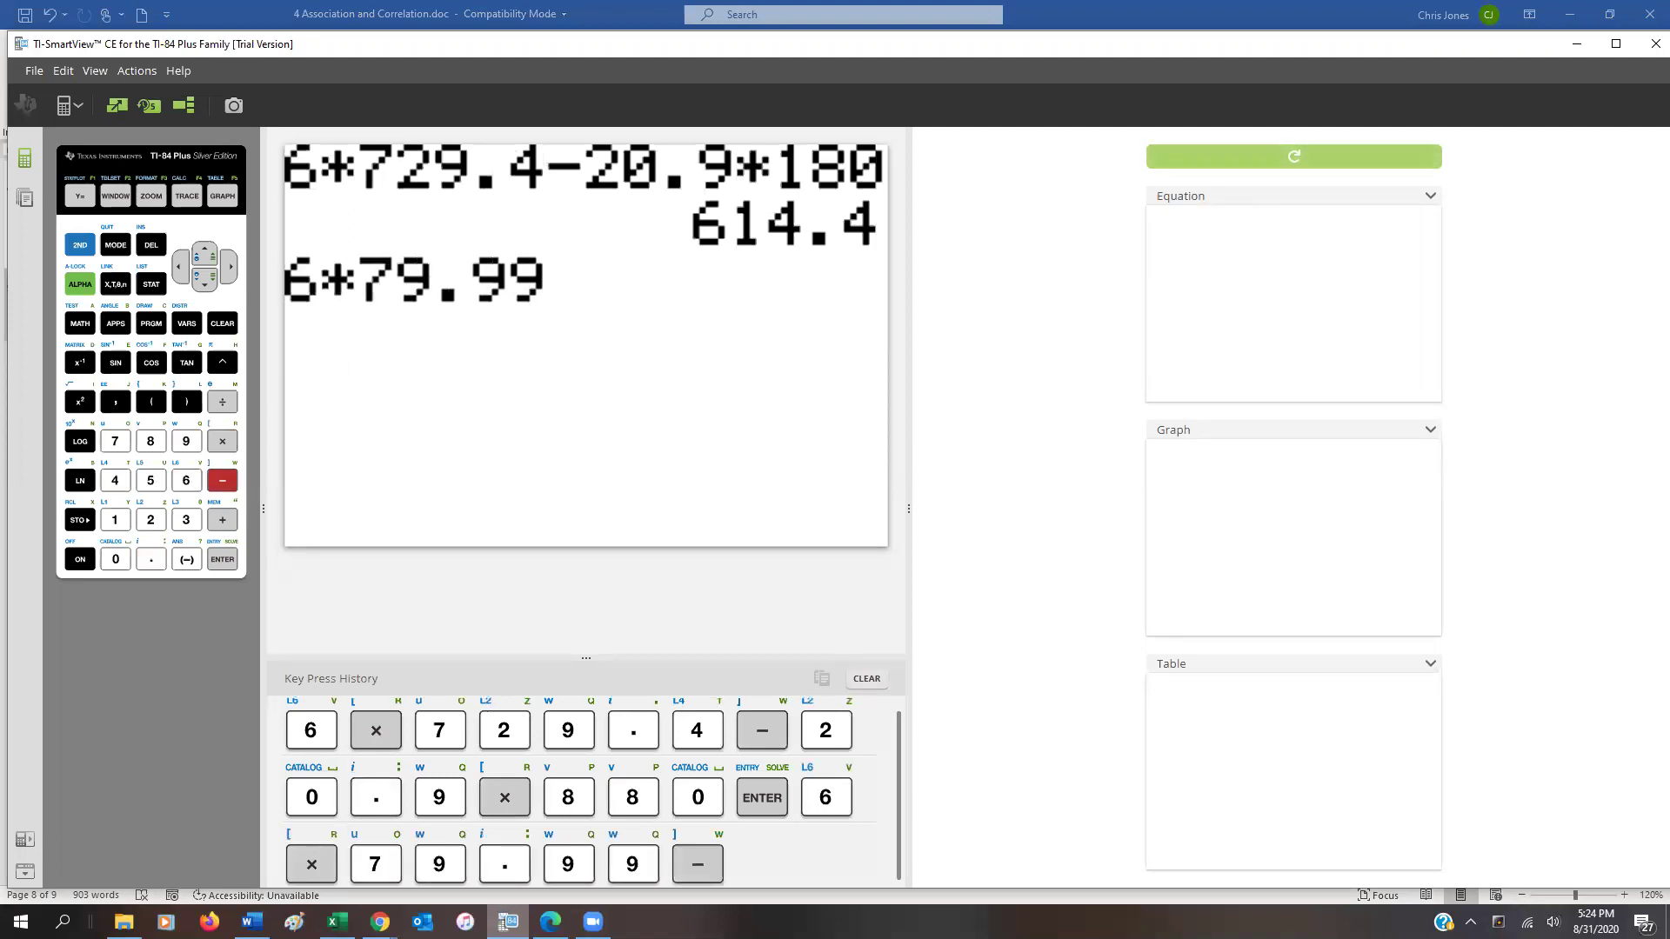
text(-20)
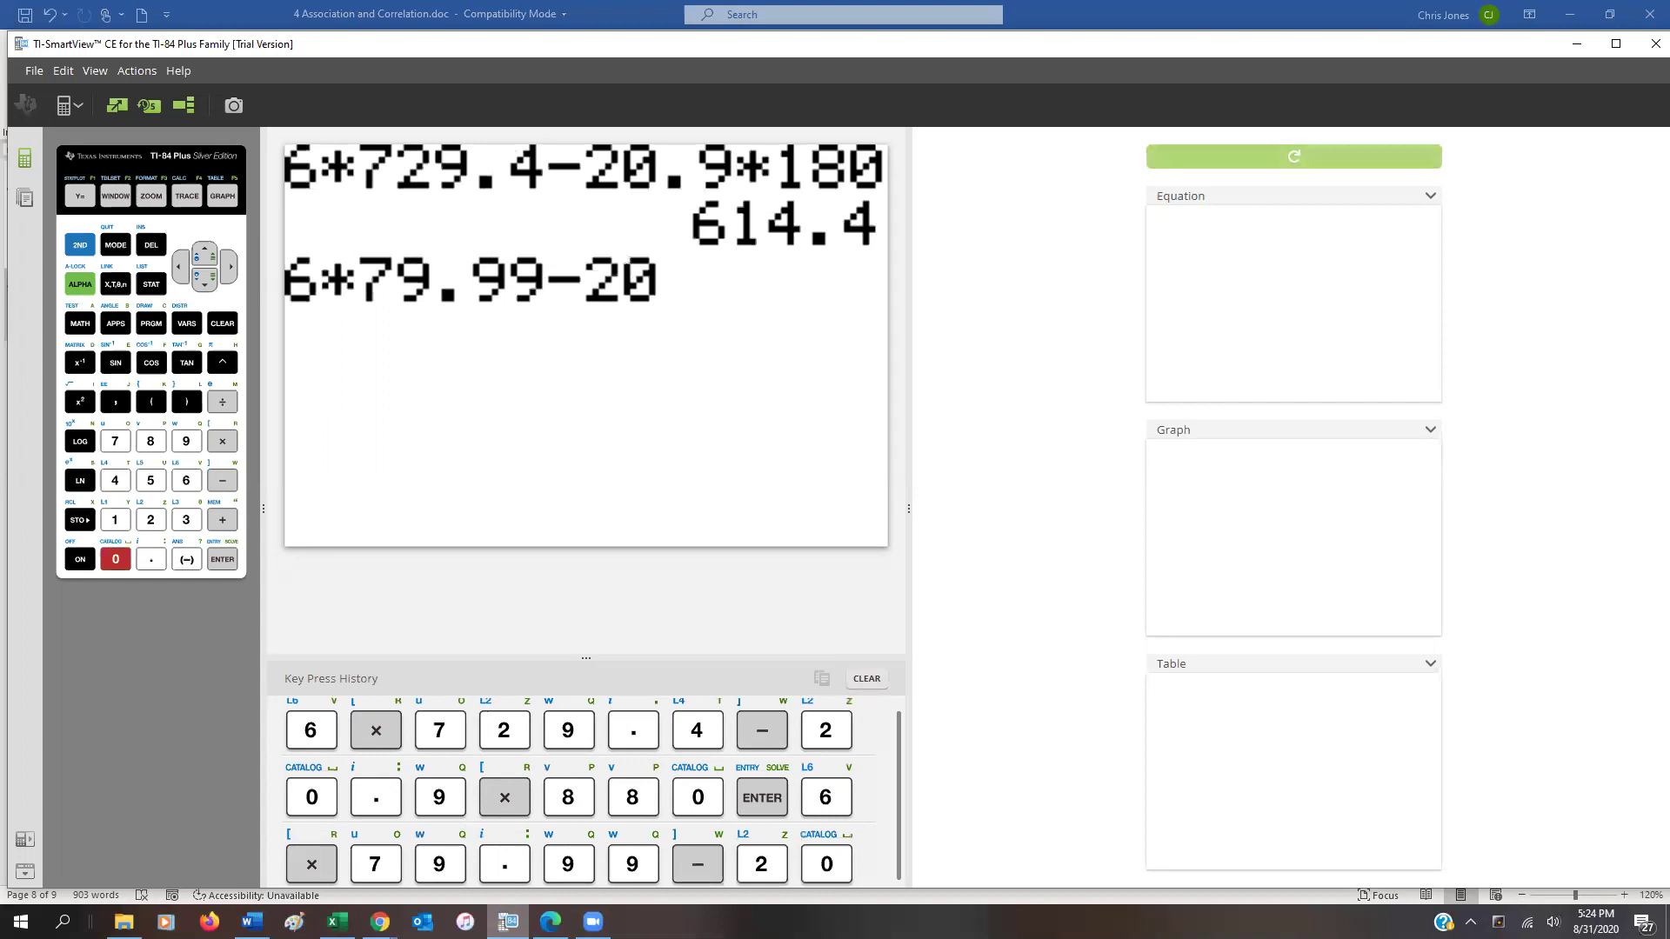
text(.9²)
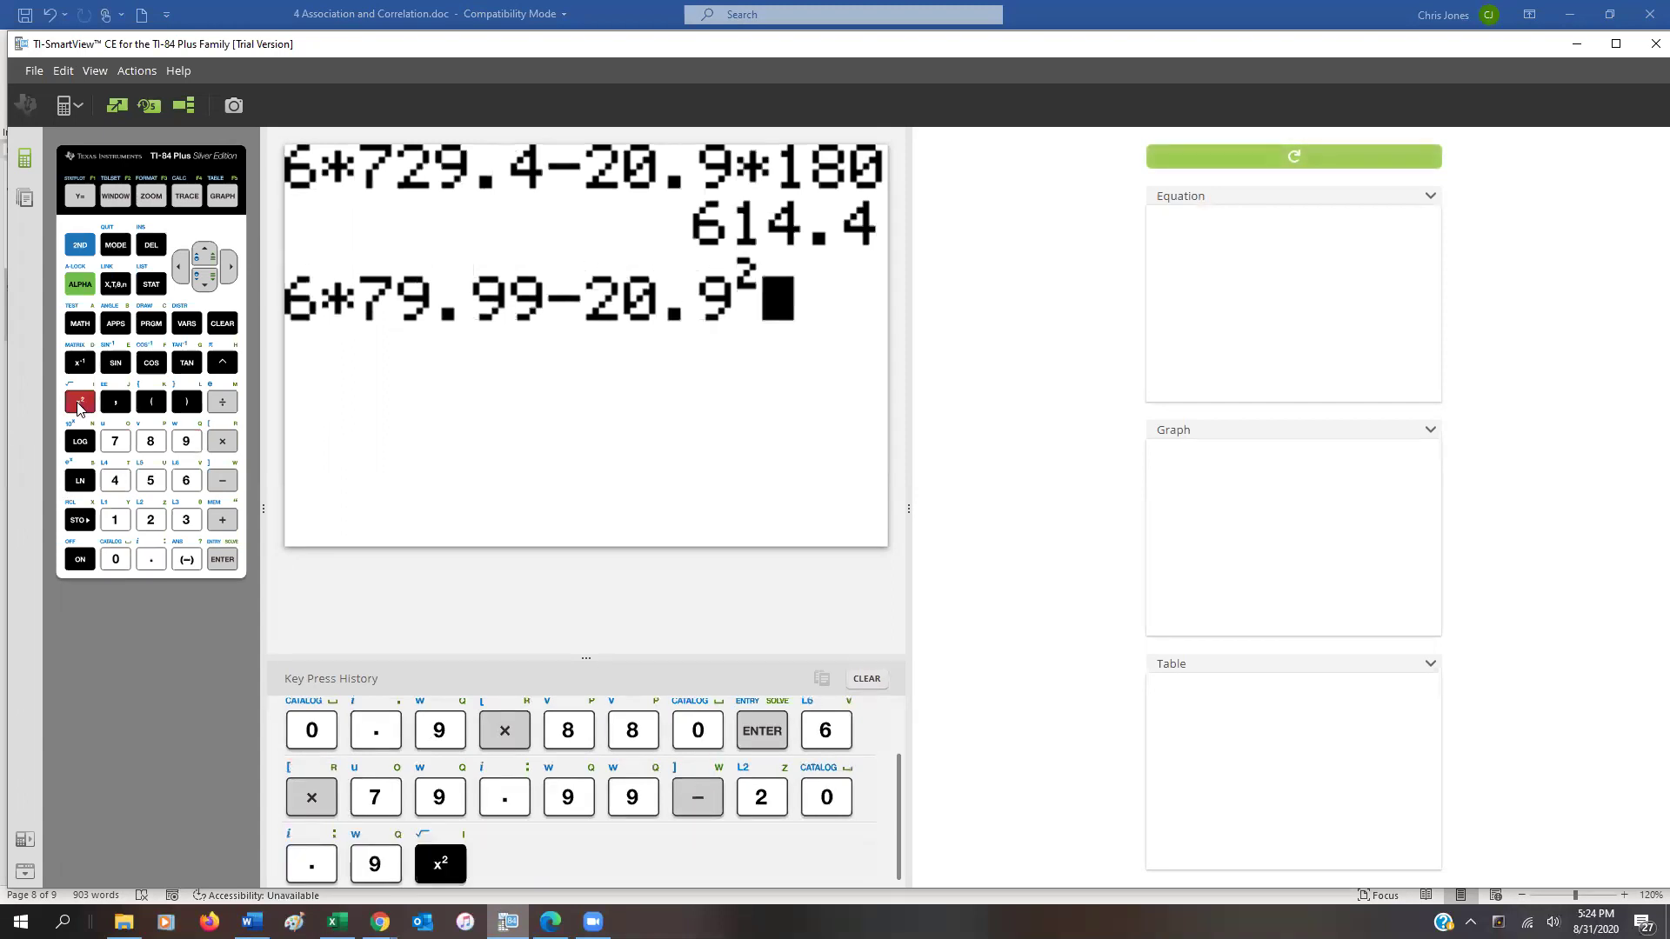
click(79, 402)
key(Return)
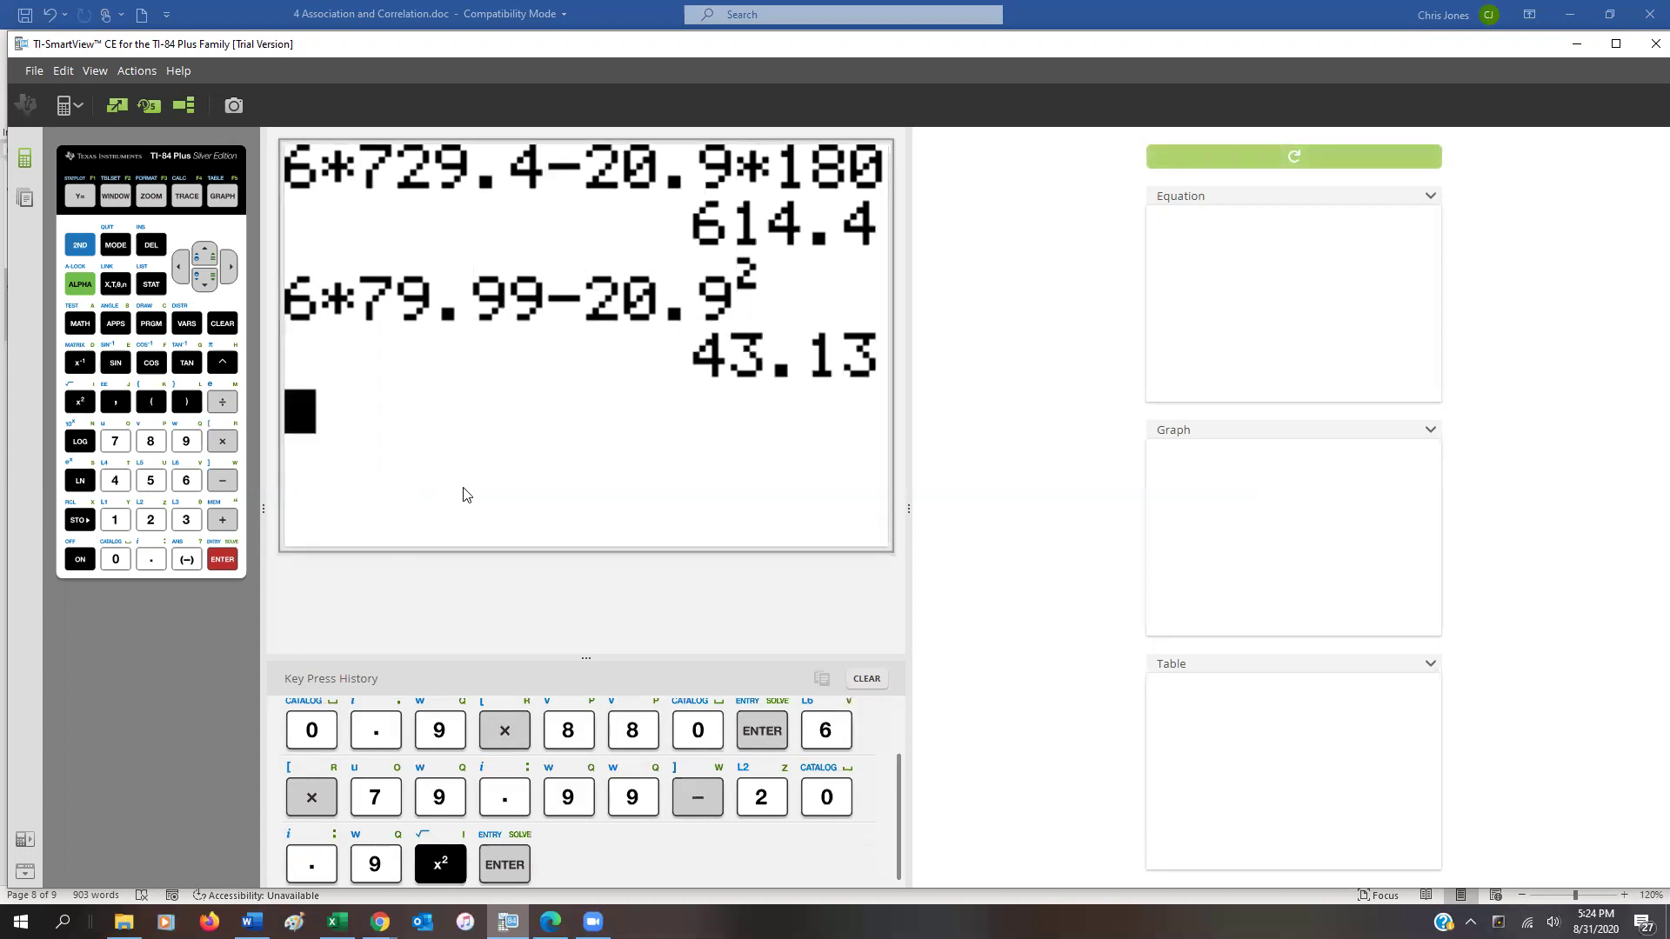
text(6*)
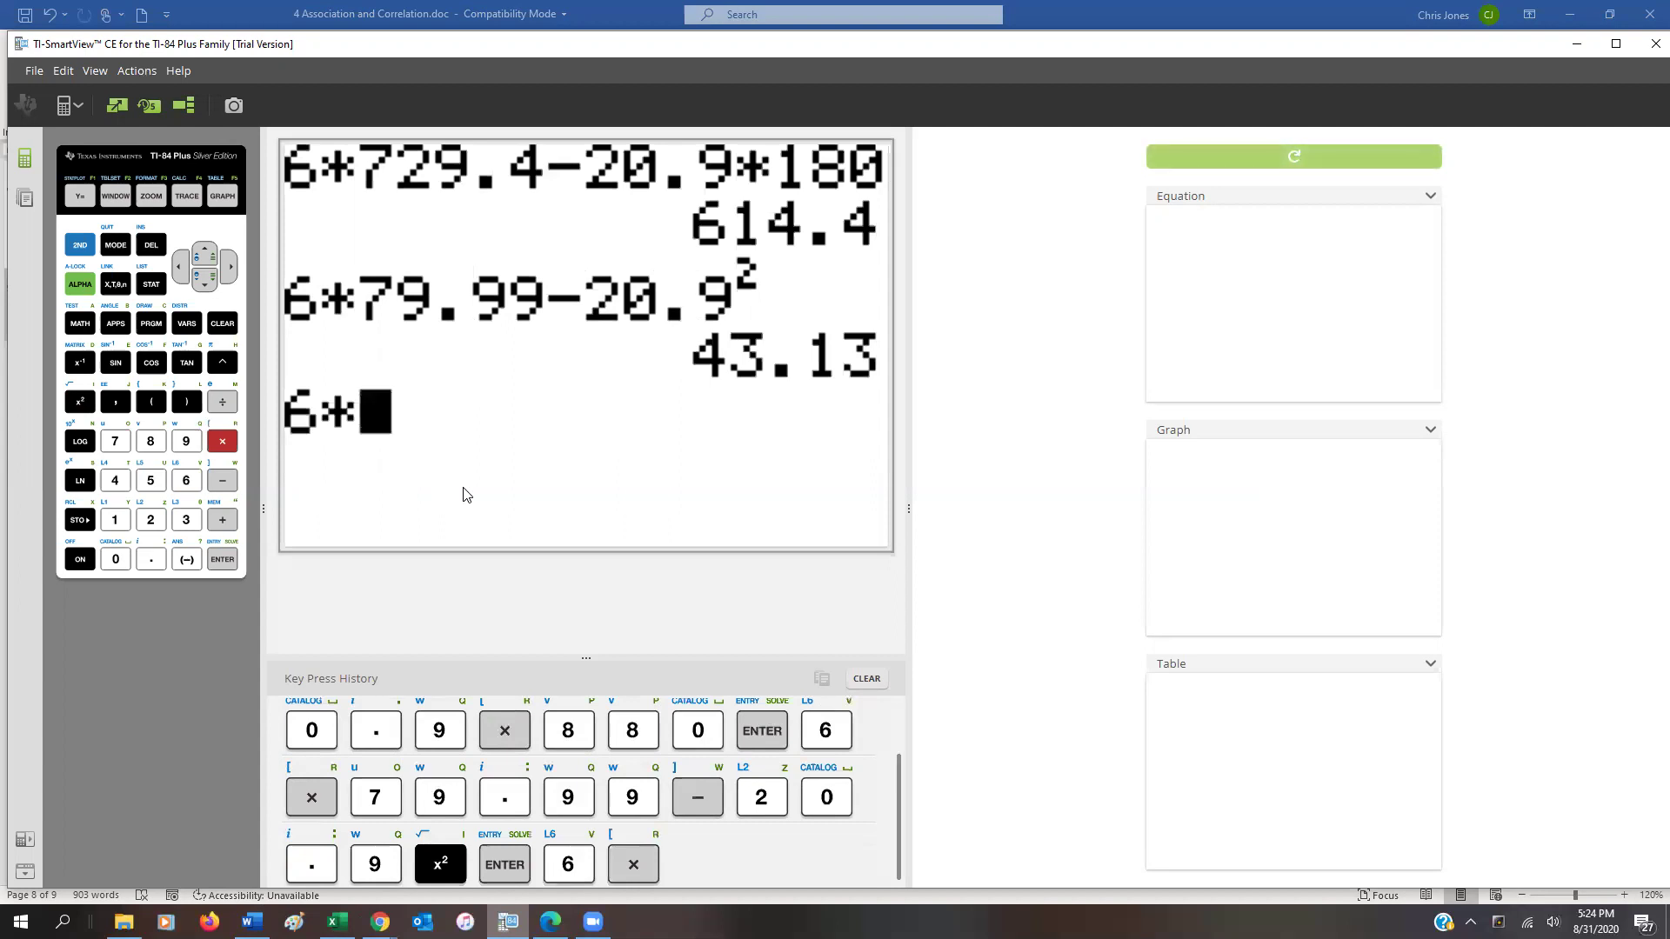
text(6956)
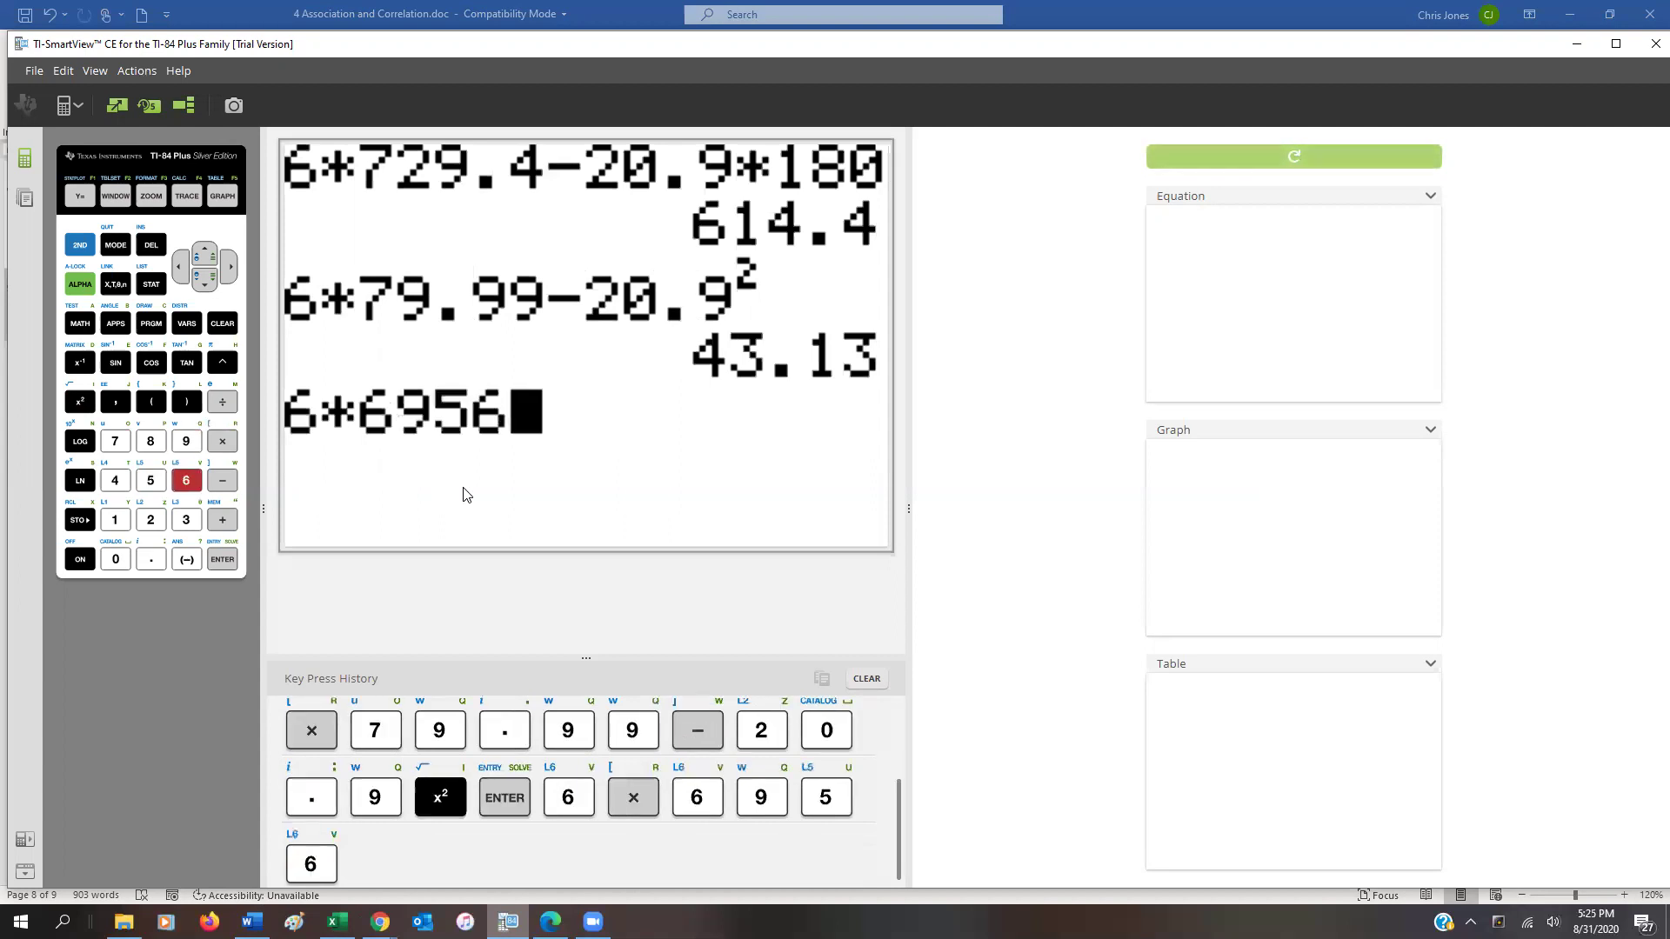
text(-180)
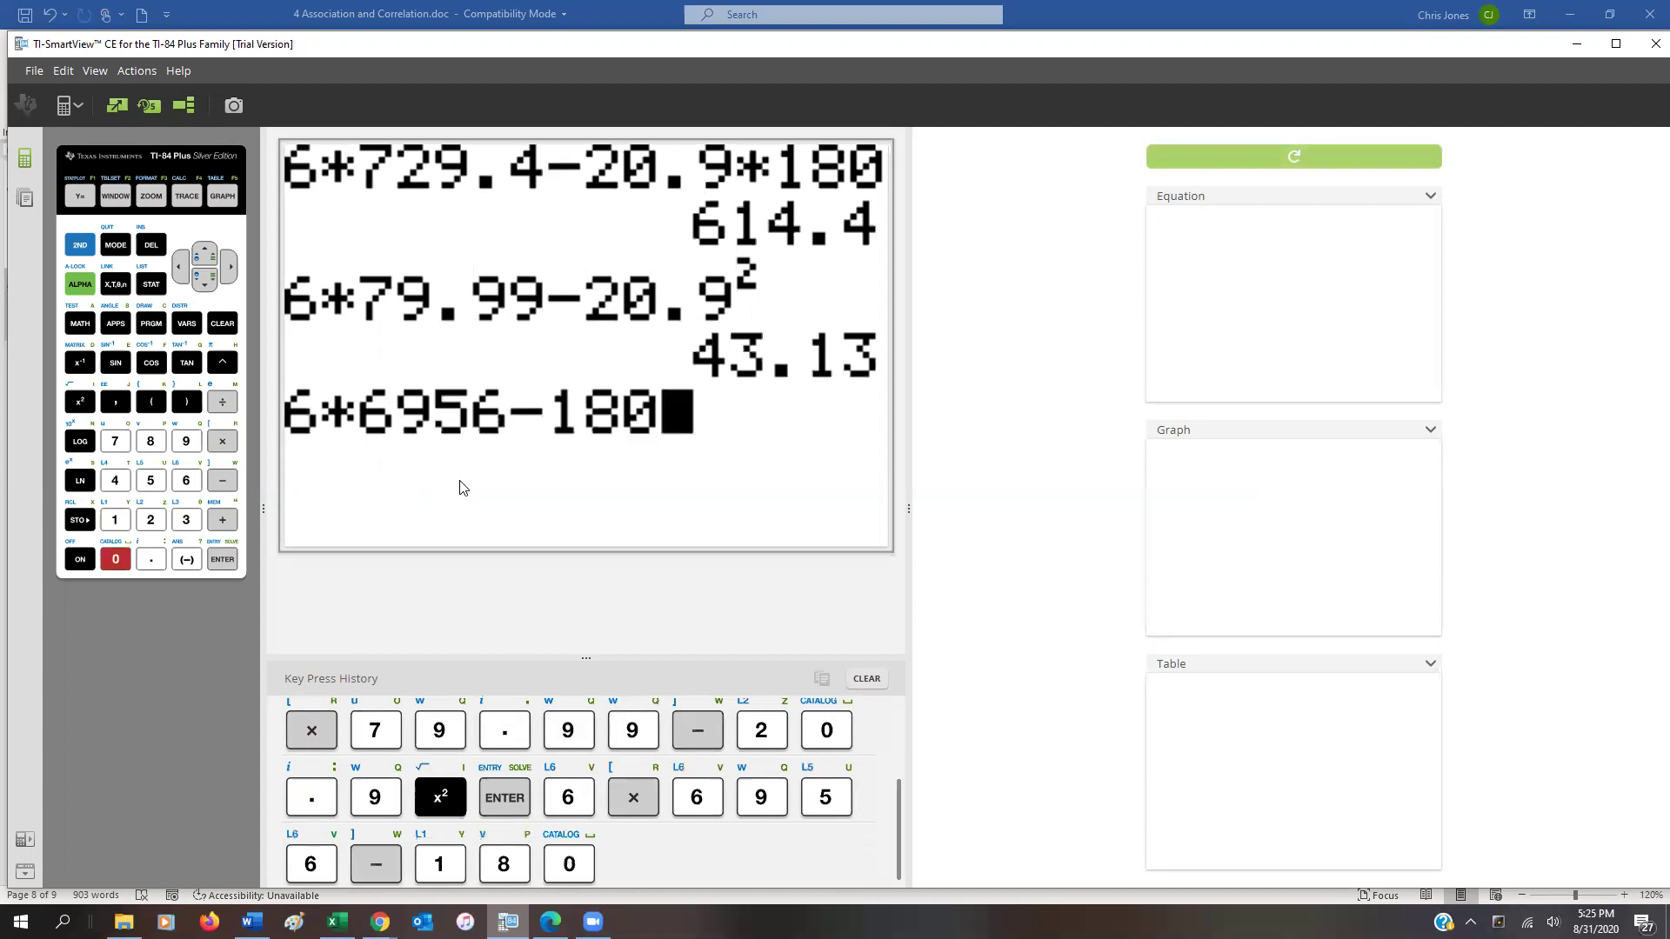
click(80, 401)
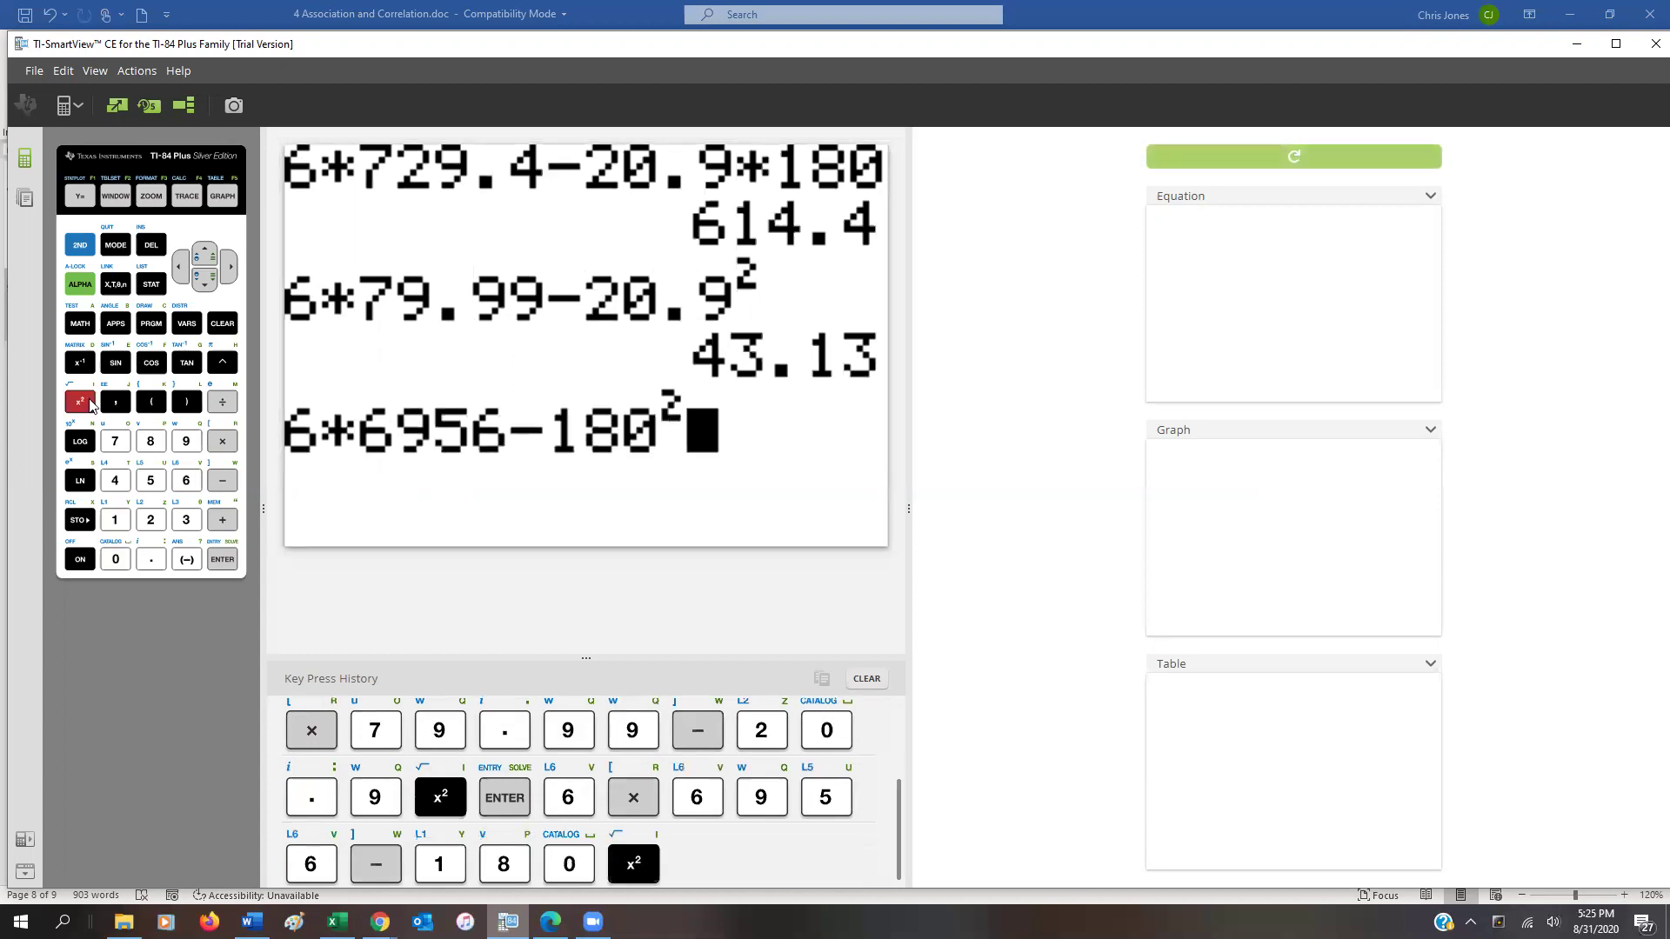
click(217, 561)
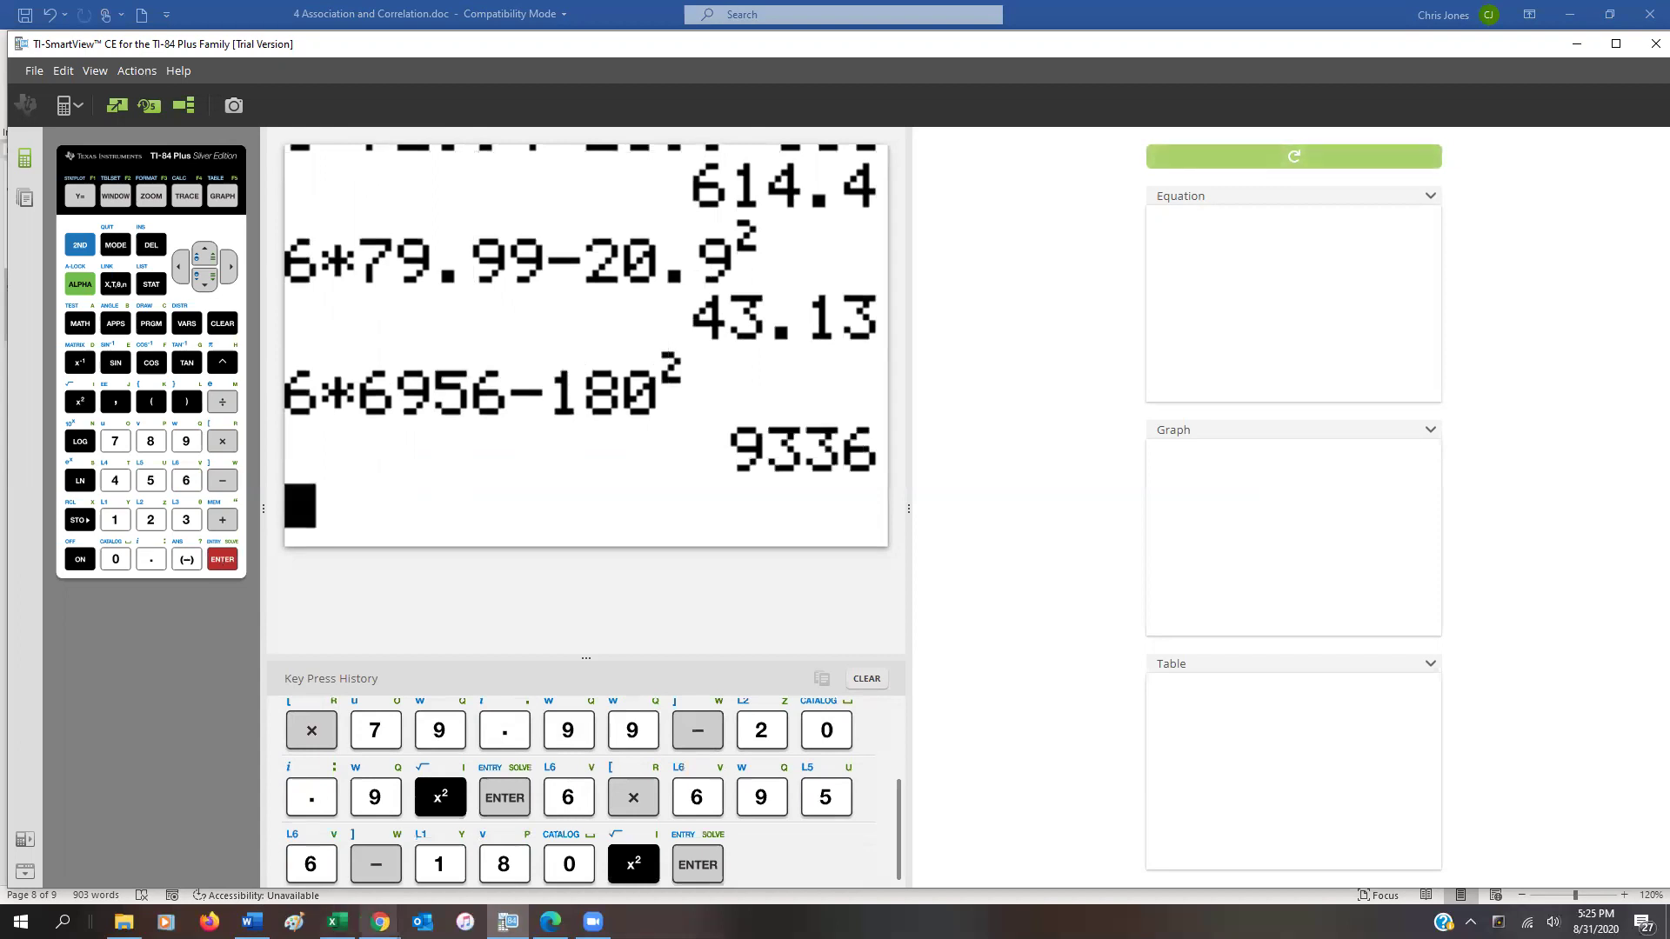
Write the denominator as √43.13 · √9336 under 614.4
click(252, 922)
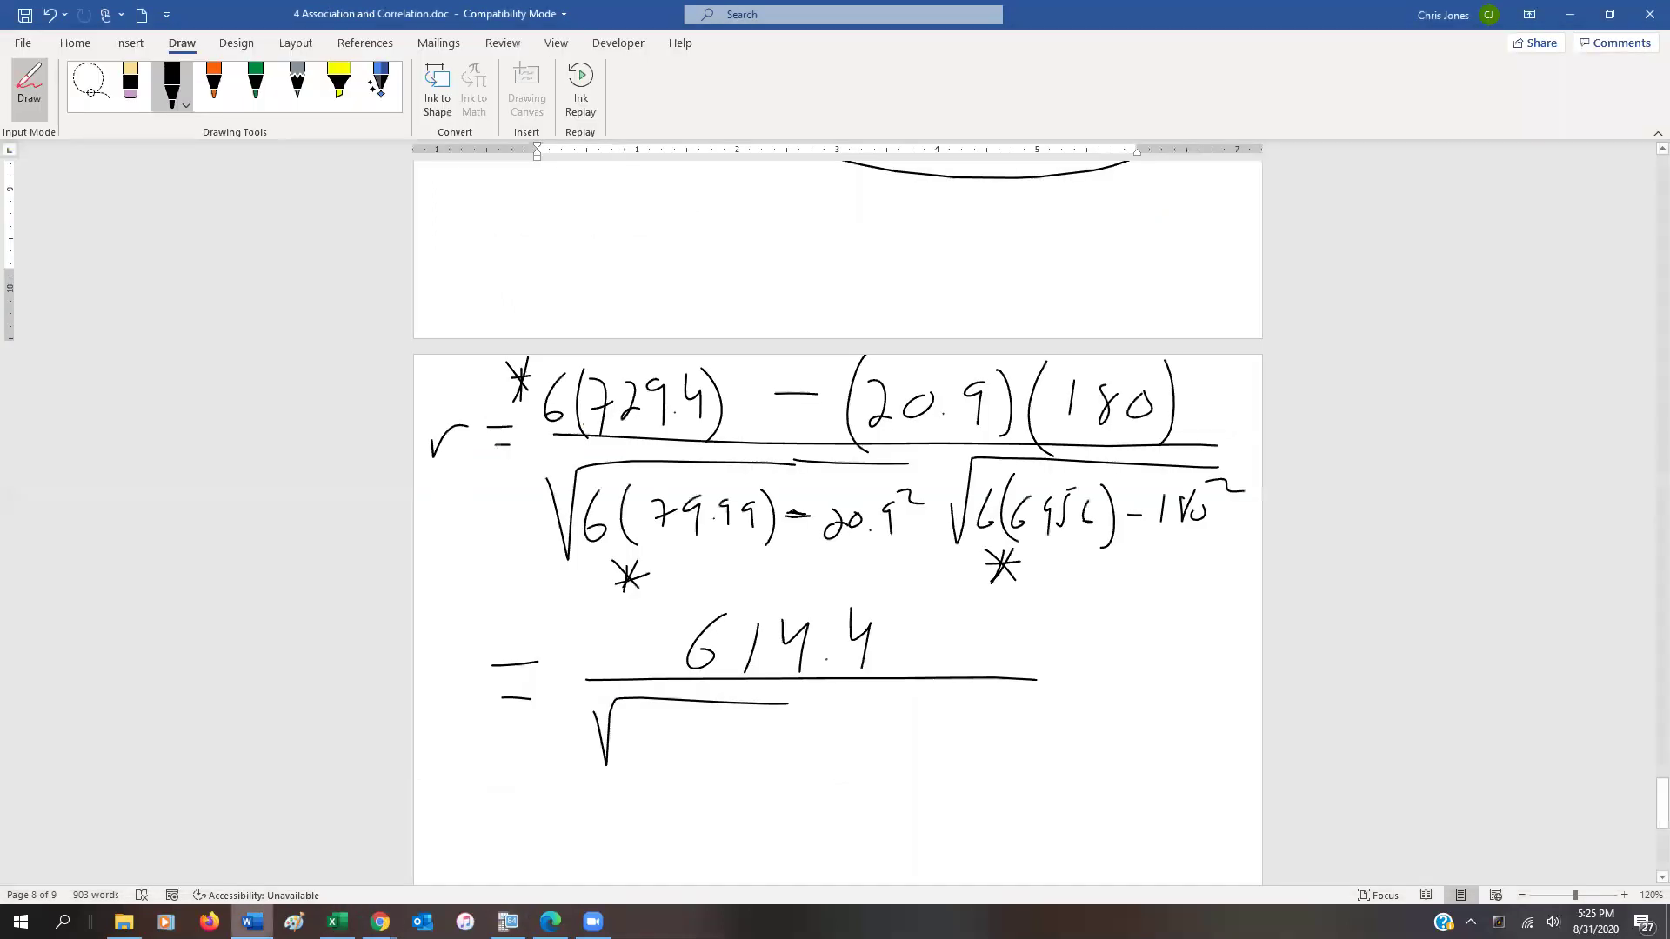
drag(682, 718, 687, 757)
click(706, 745)
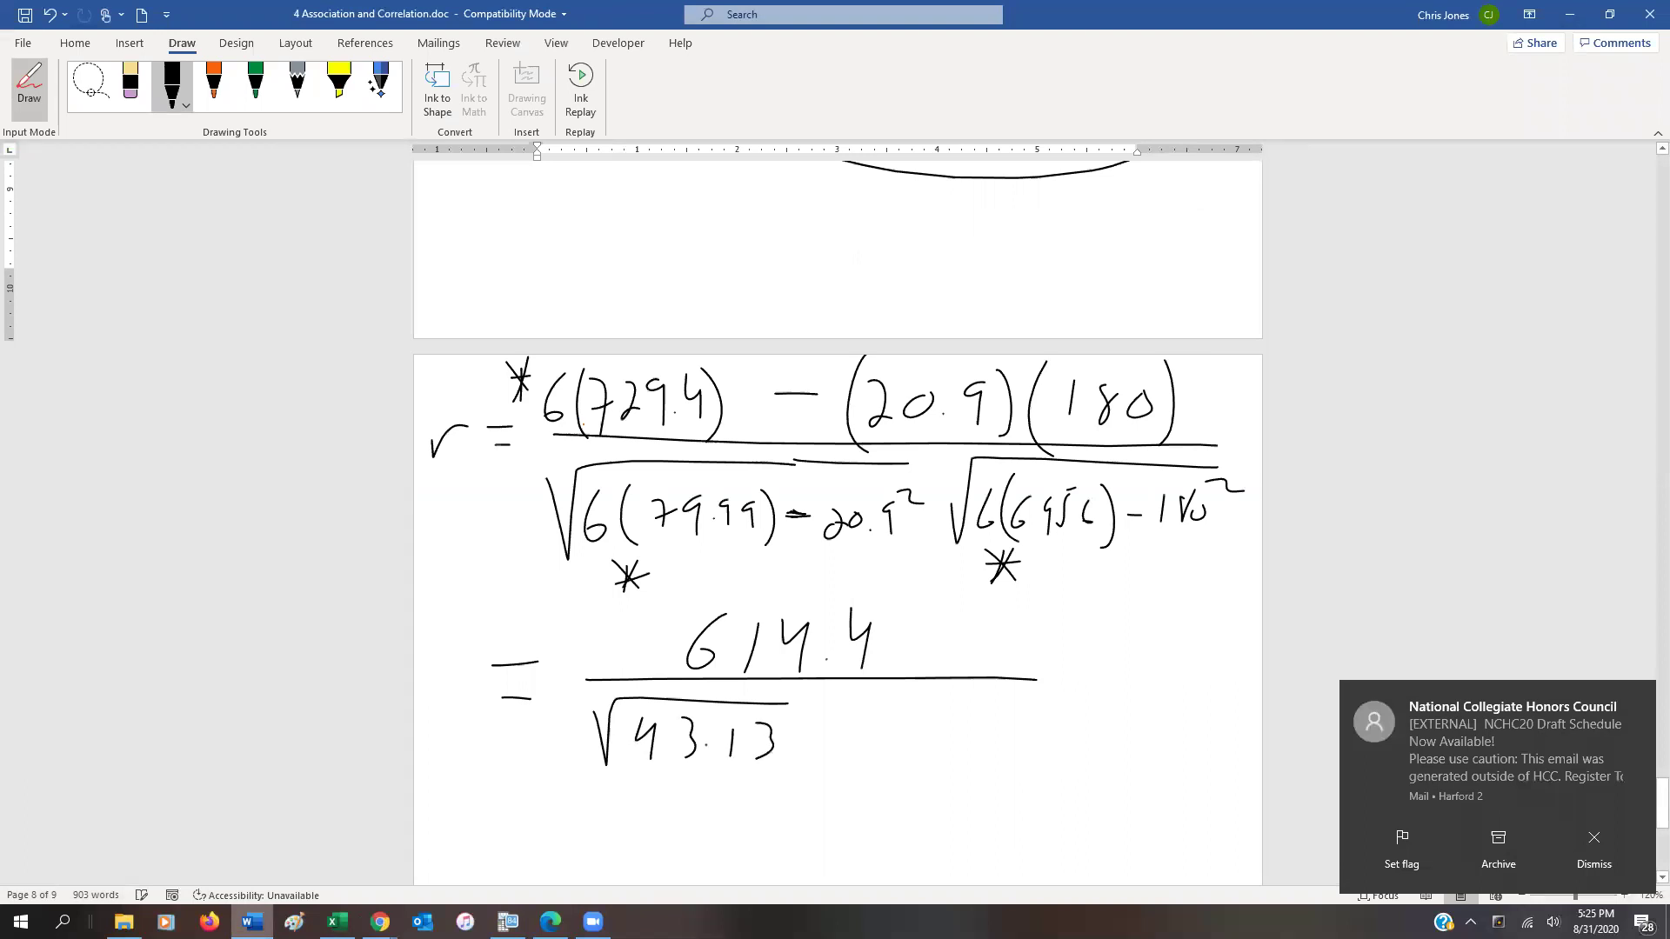
mouse_move(832, 735)
mouse_down()
mouse_move(861, 711)
mouse_move(1041, 706)
mouse_up()
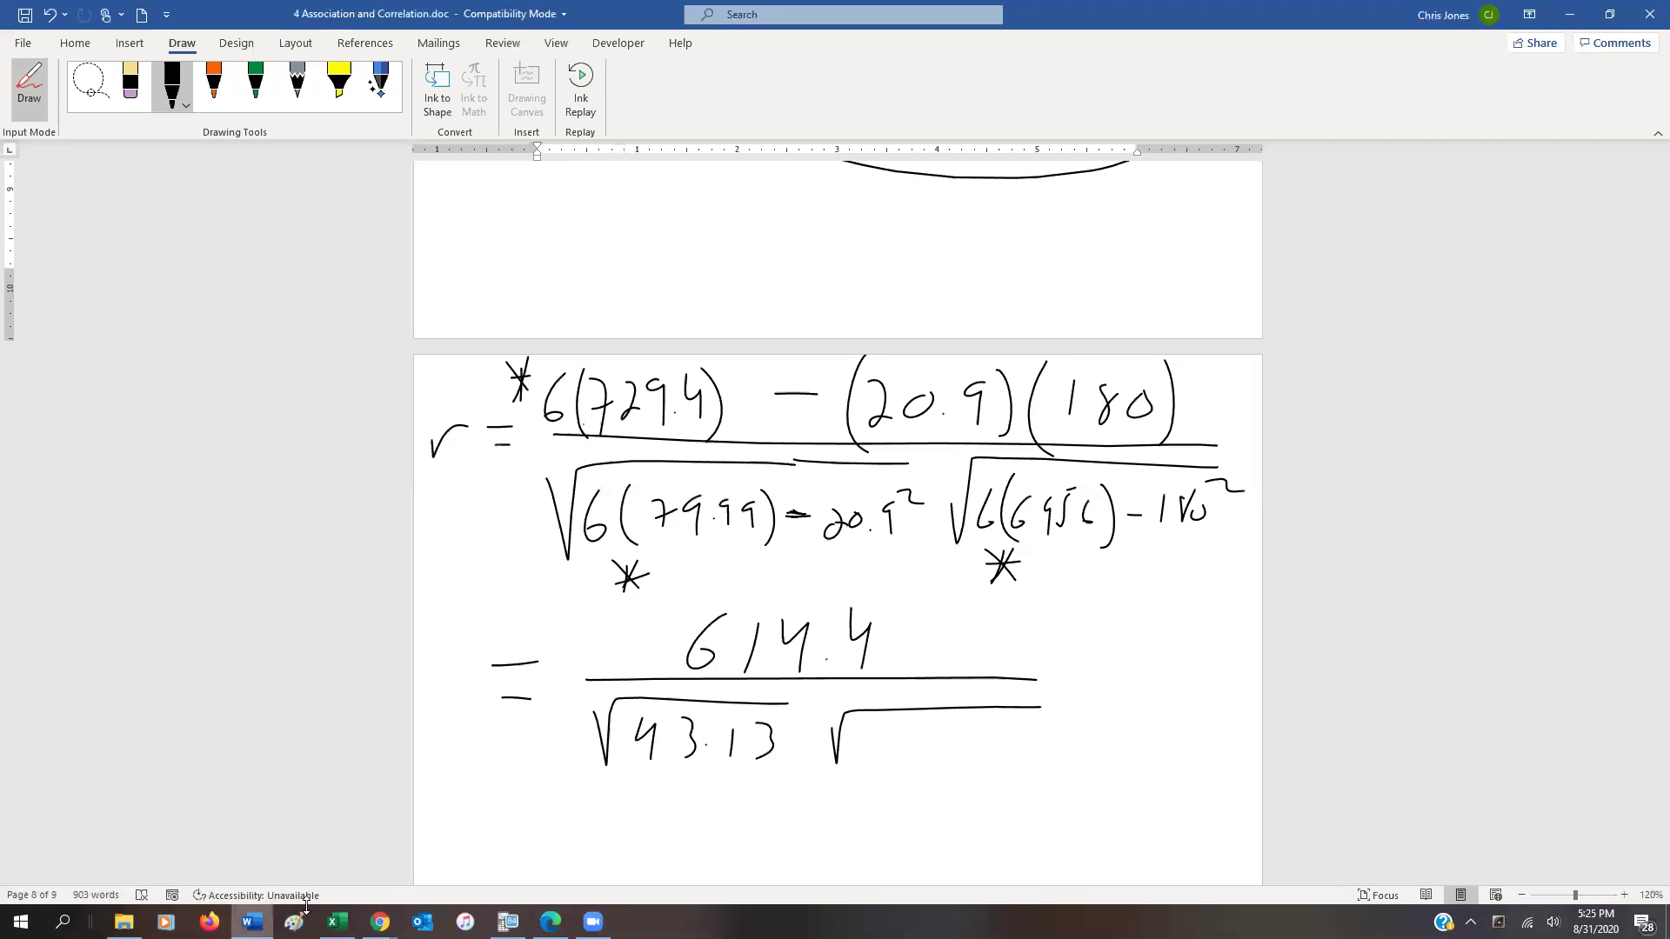
click(508, 921)
click(508, 921)
drag(948, 741, 941, 756)
drag(975, 718, 964, 746)
Below it, ink a new equals sign and fraction bar with 614.4 on top
scroll(870, 748, down, 5)
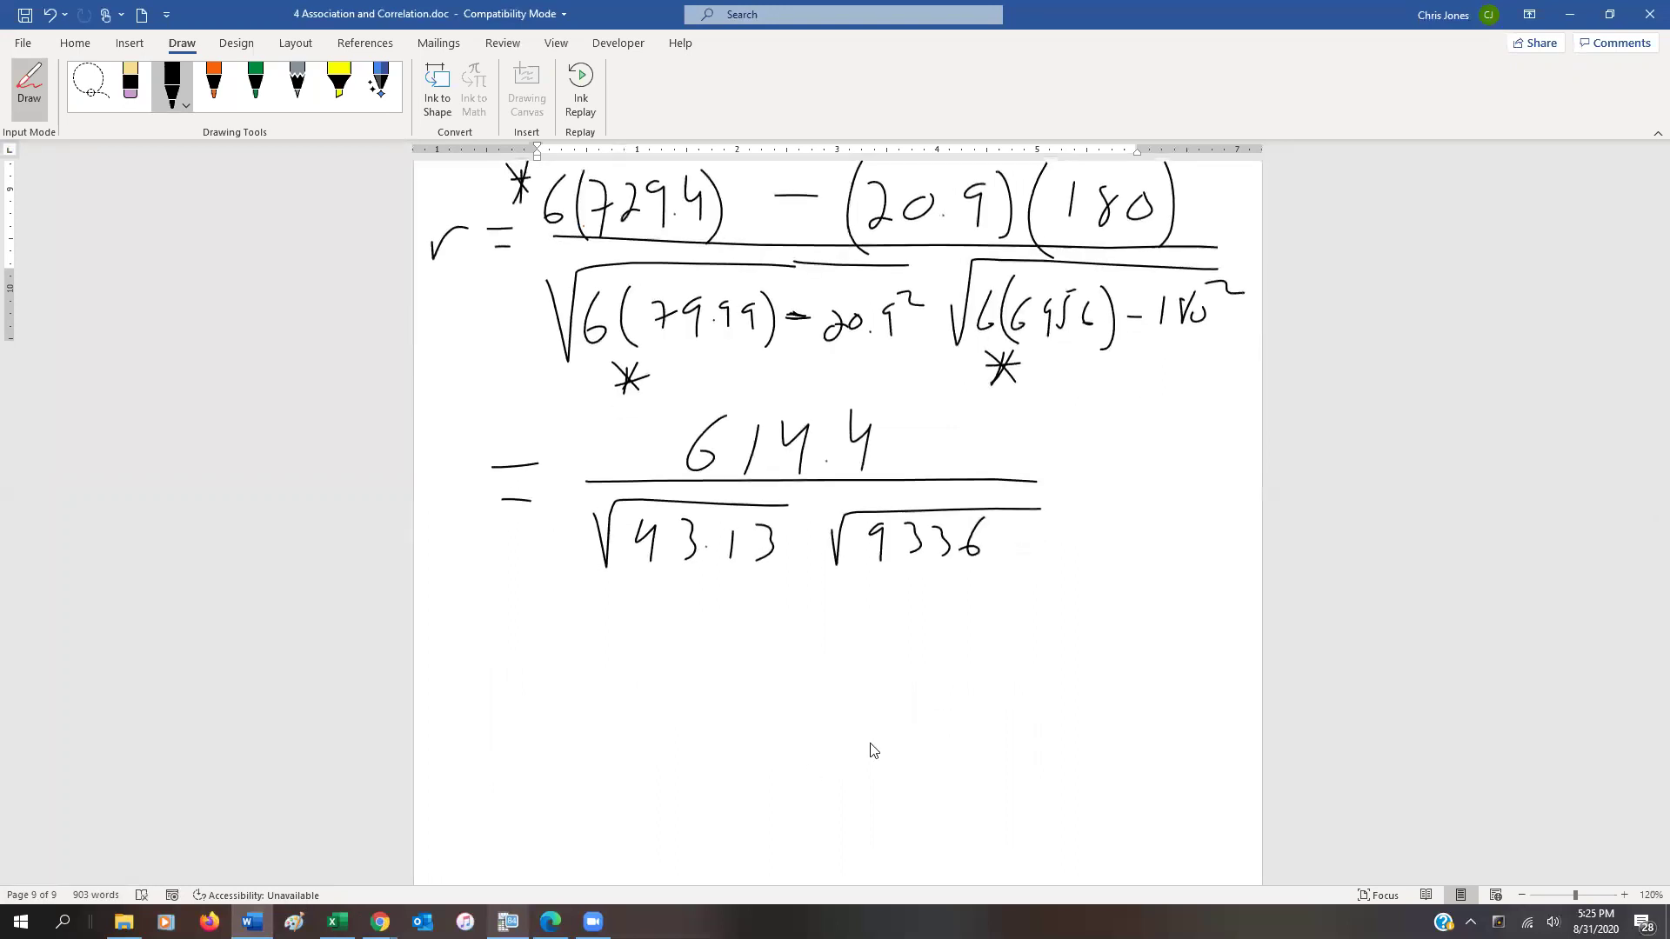
drag(526, 643, 882, 628)
mouse_move(679, 566)
mouse_down()
mouse_move(651, 595)
mouse_move(704, 604)
mouse_up()
drag(733, 562, 733, 586)
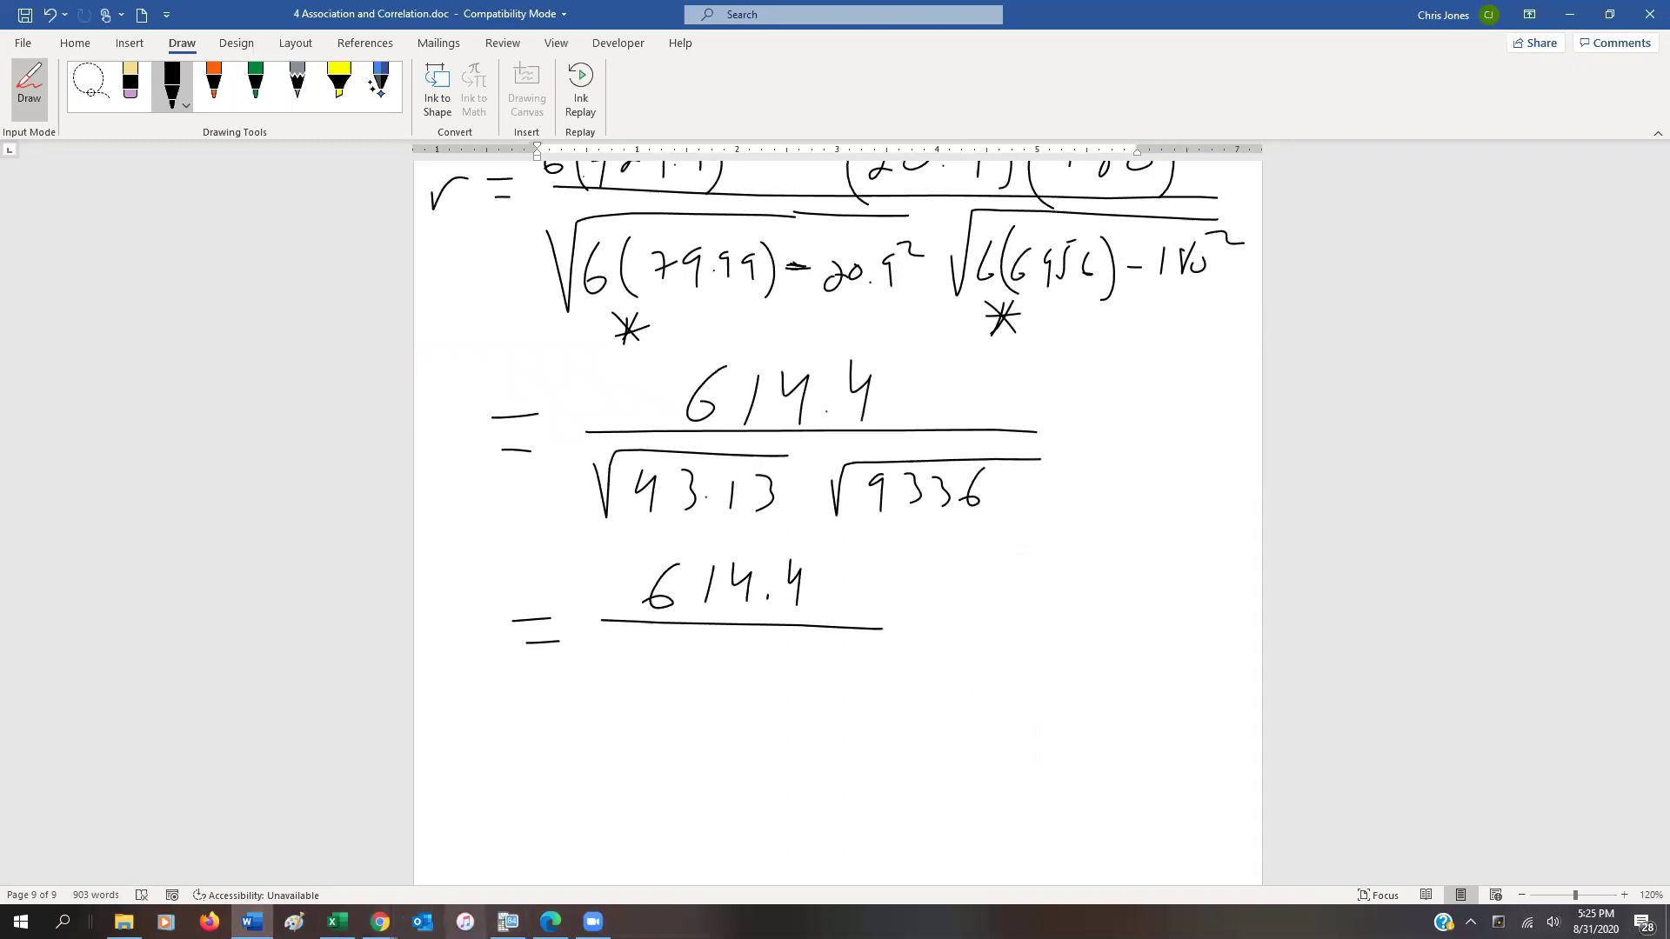
Clear the TI-SmartView screen and enter √43.13, stepping outside the radical
click(508, 921)
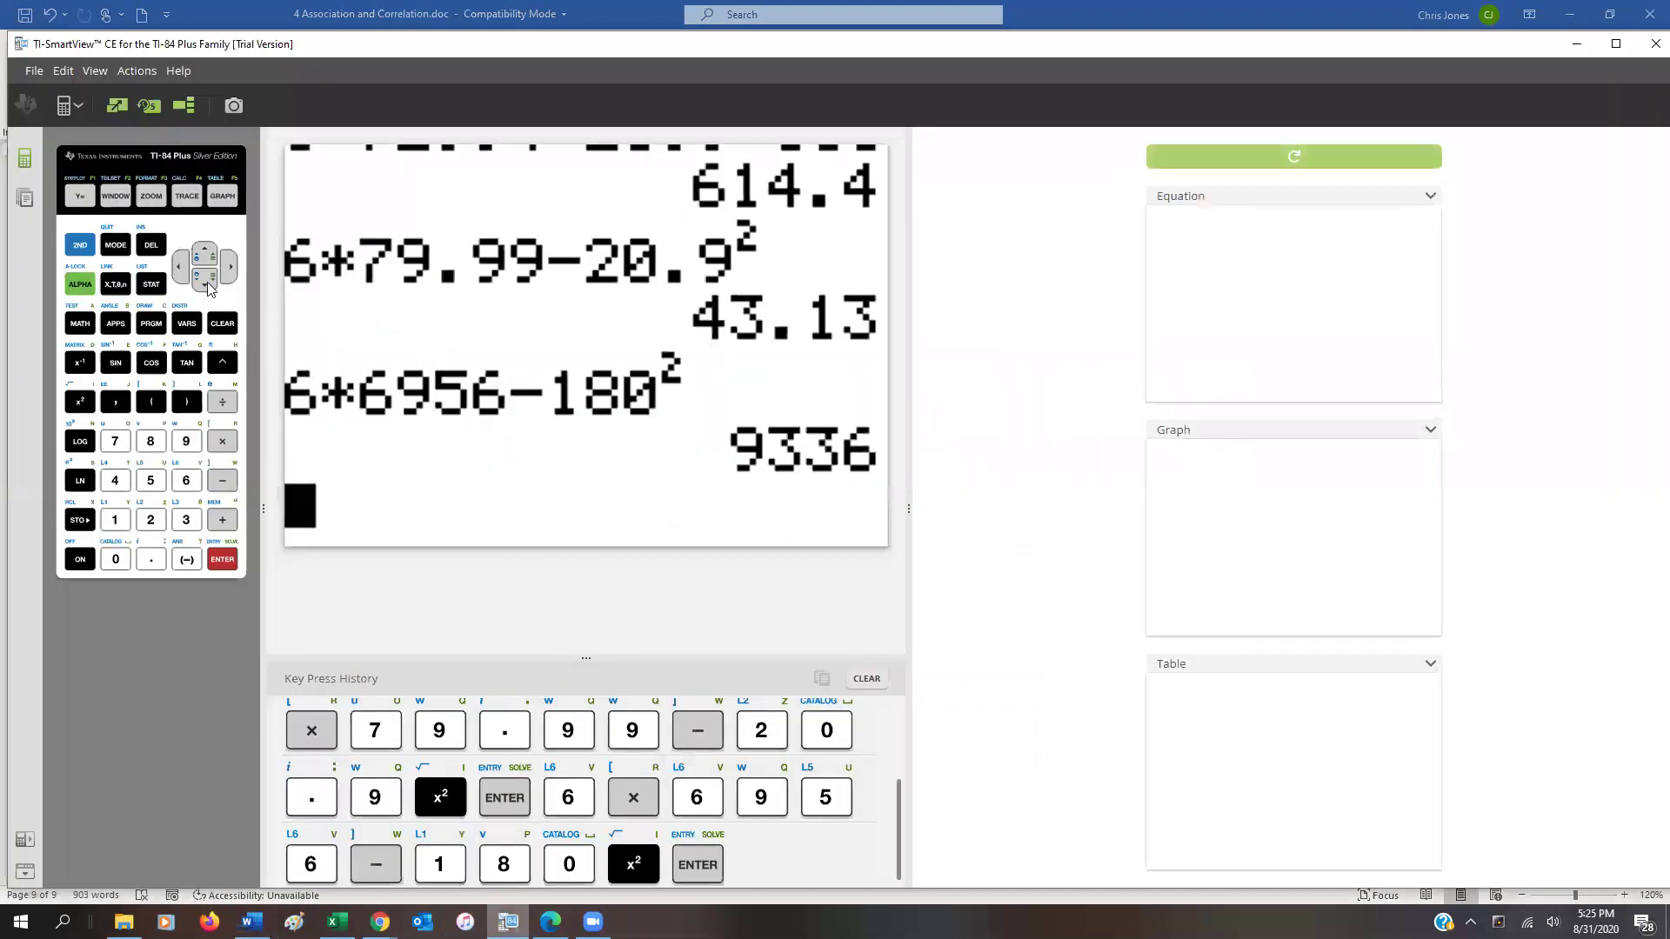
click(222, 324)
click(80, 245)
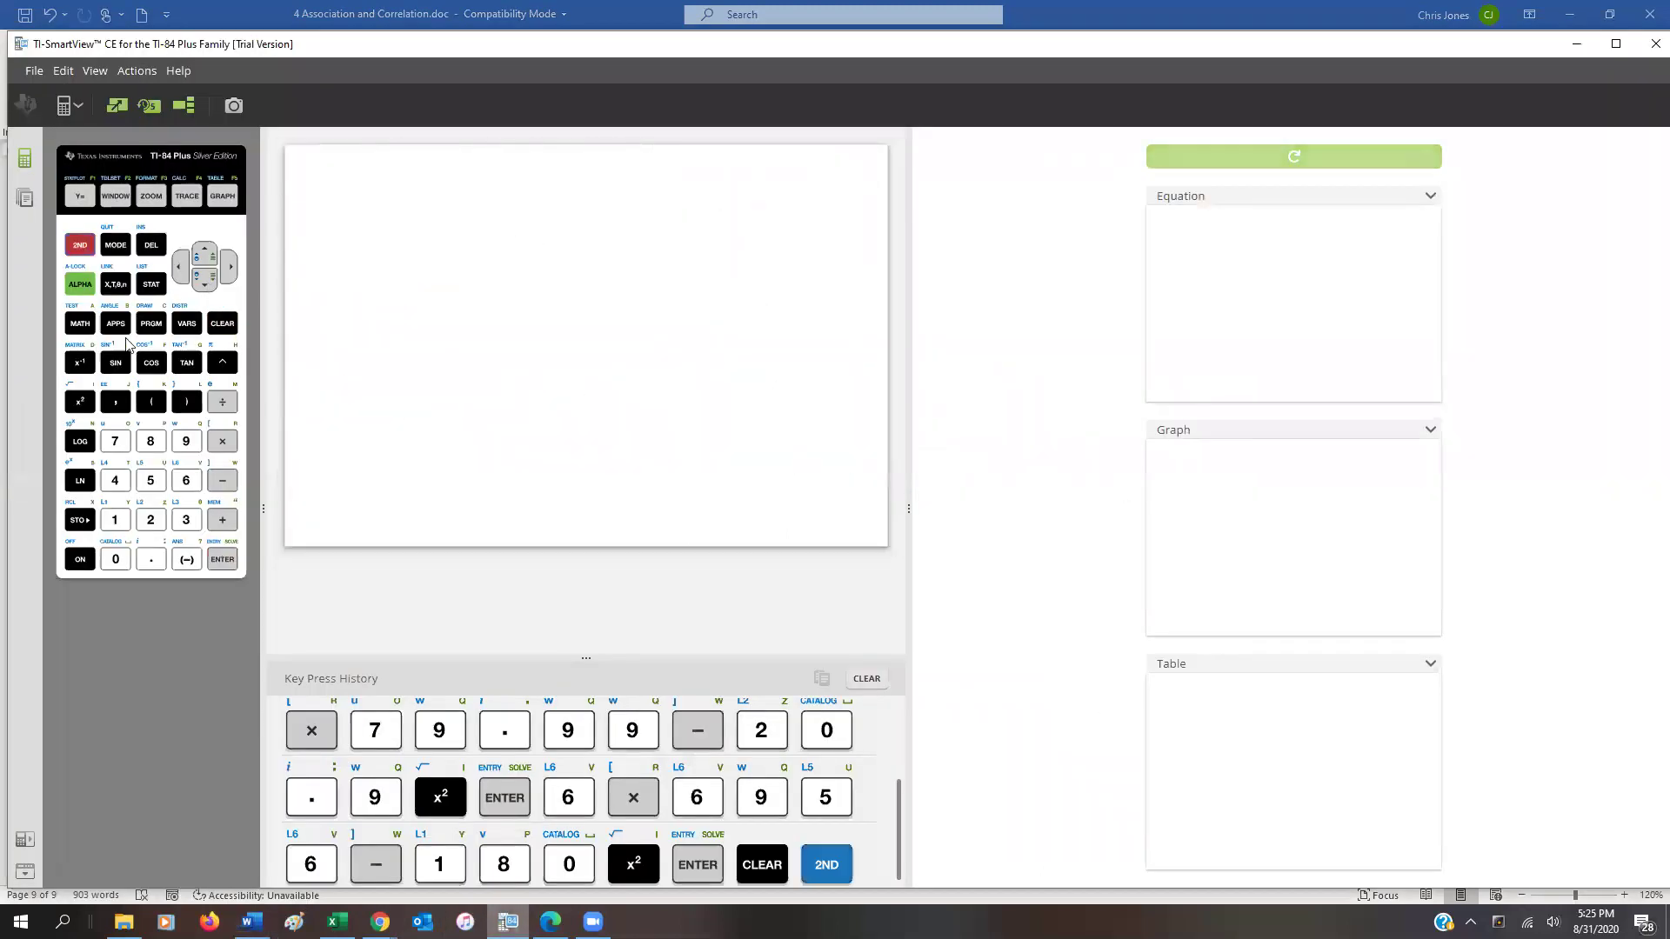
click(80, 402)
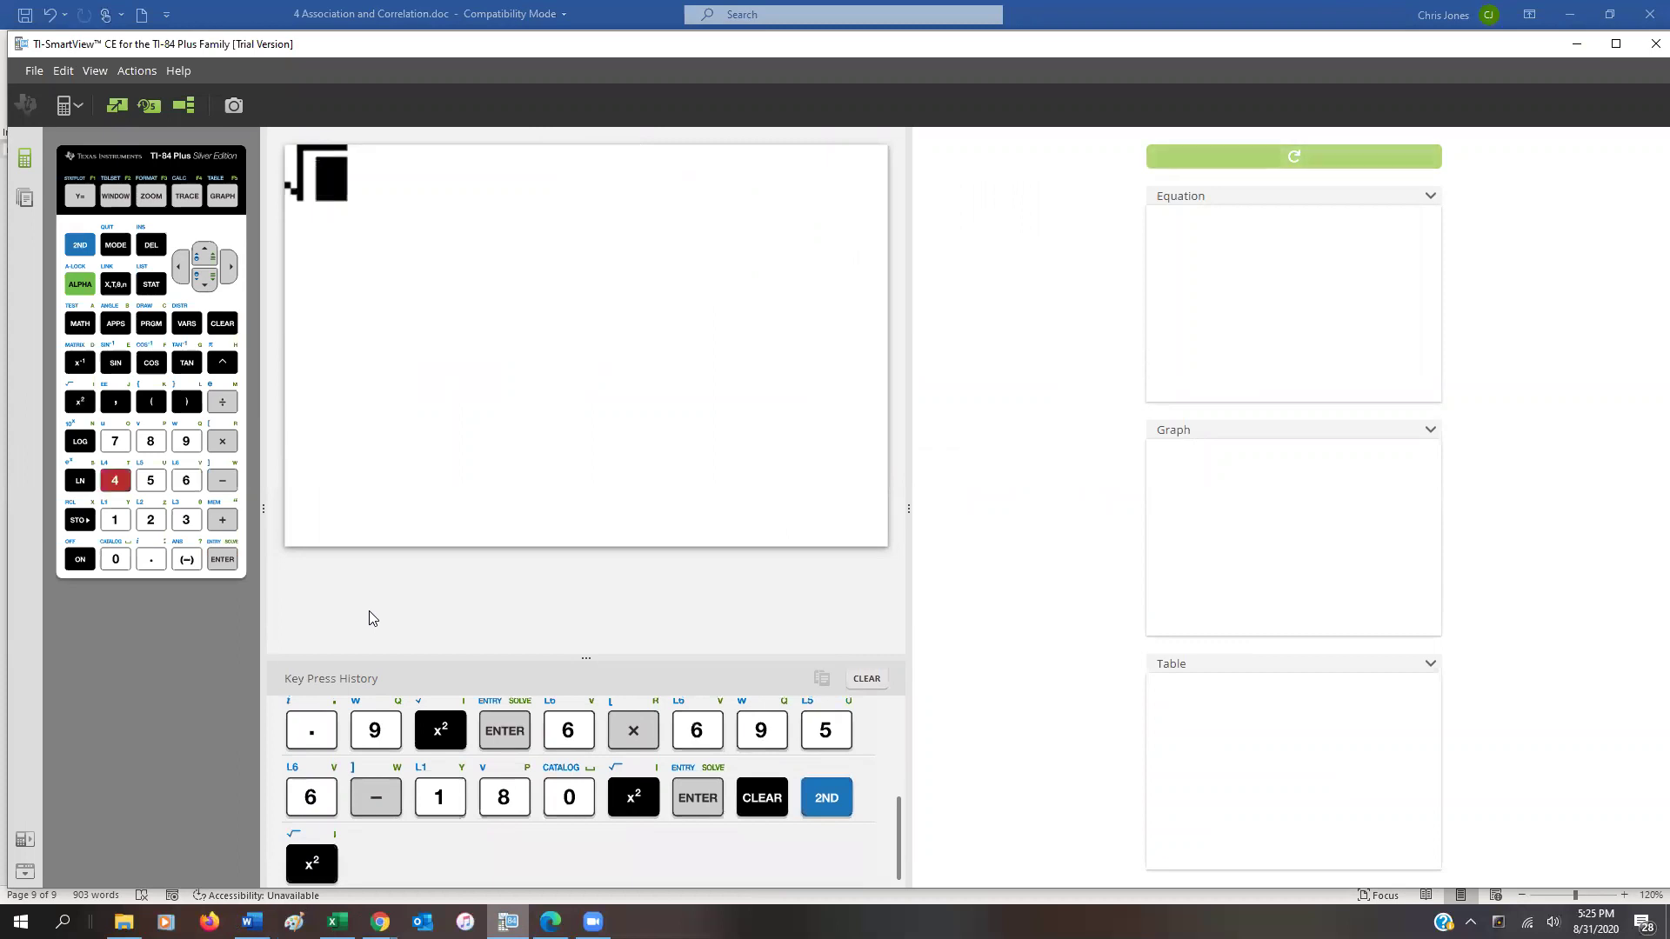
text(43.13)
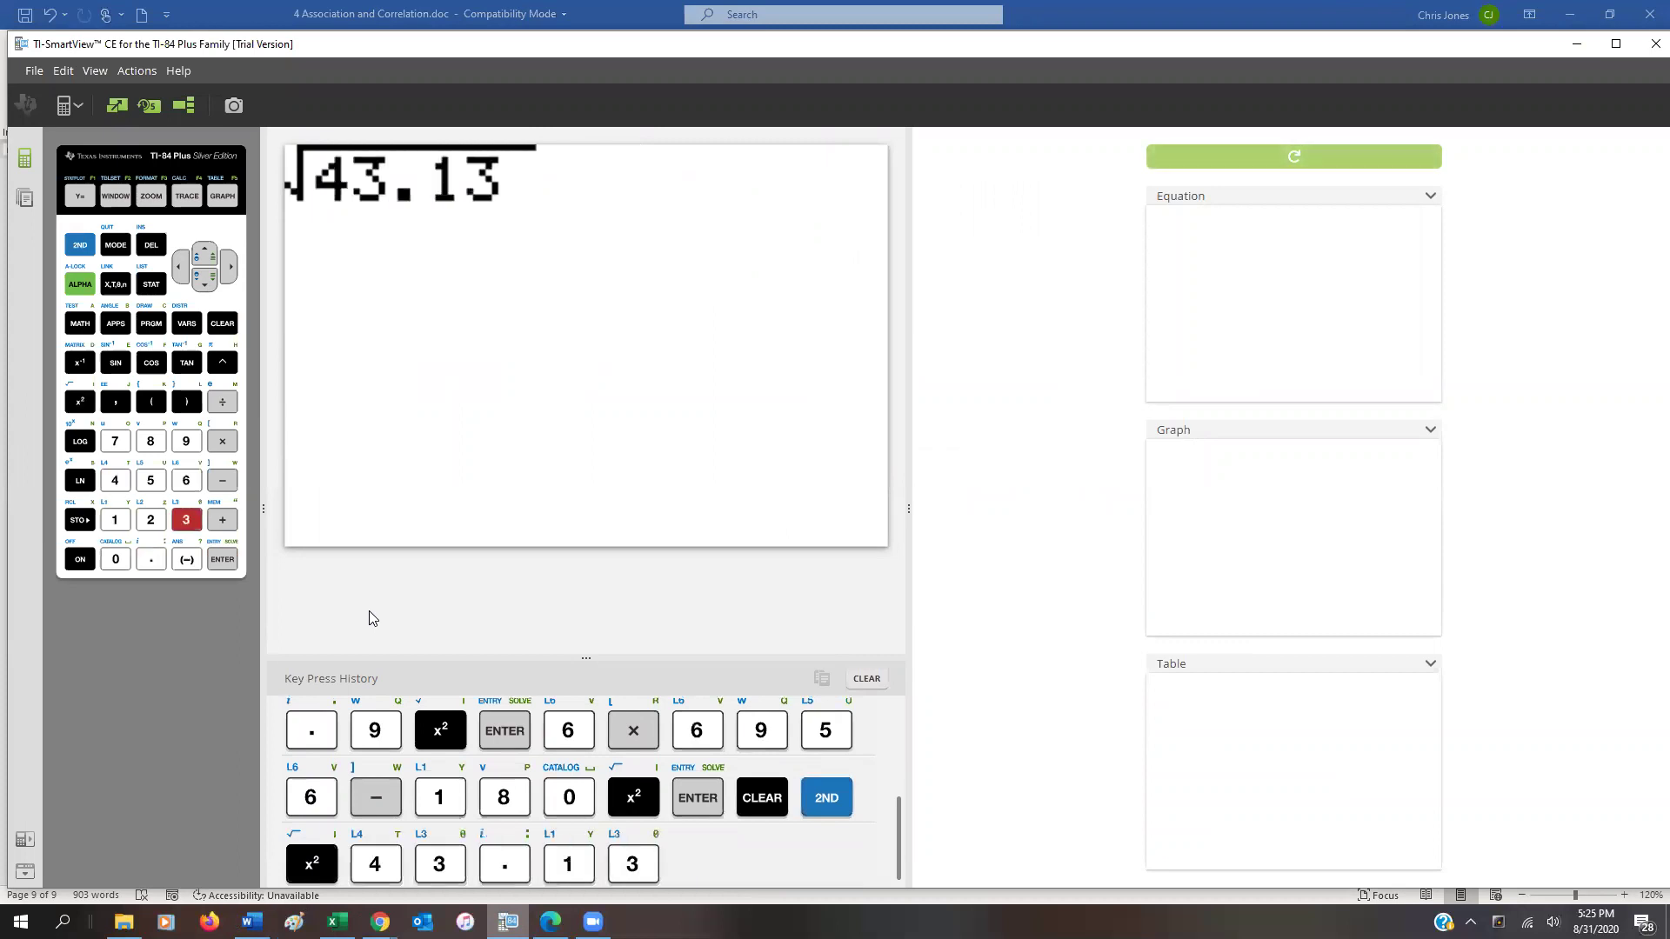
key(Right)
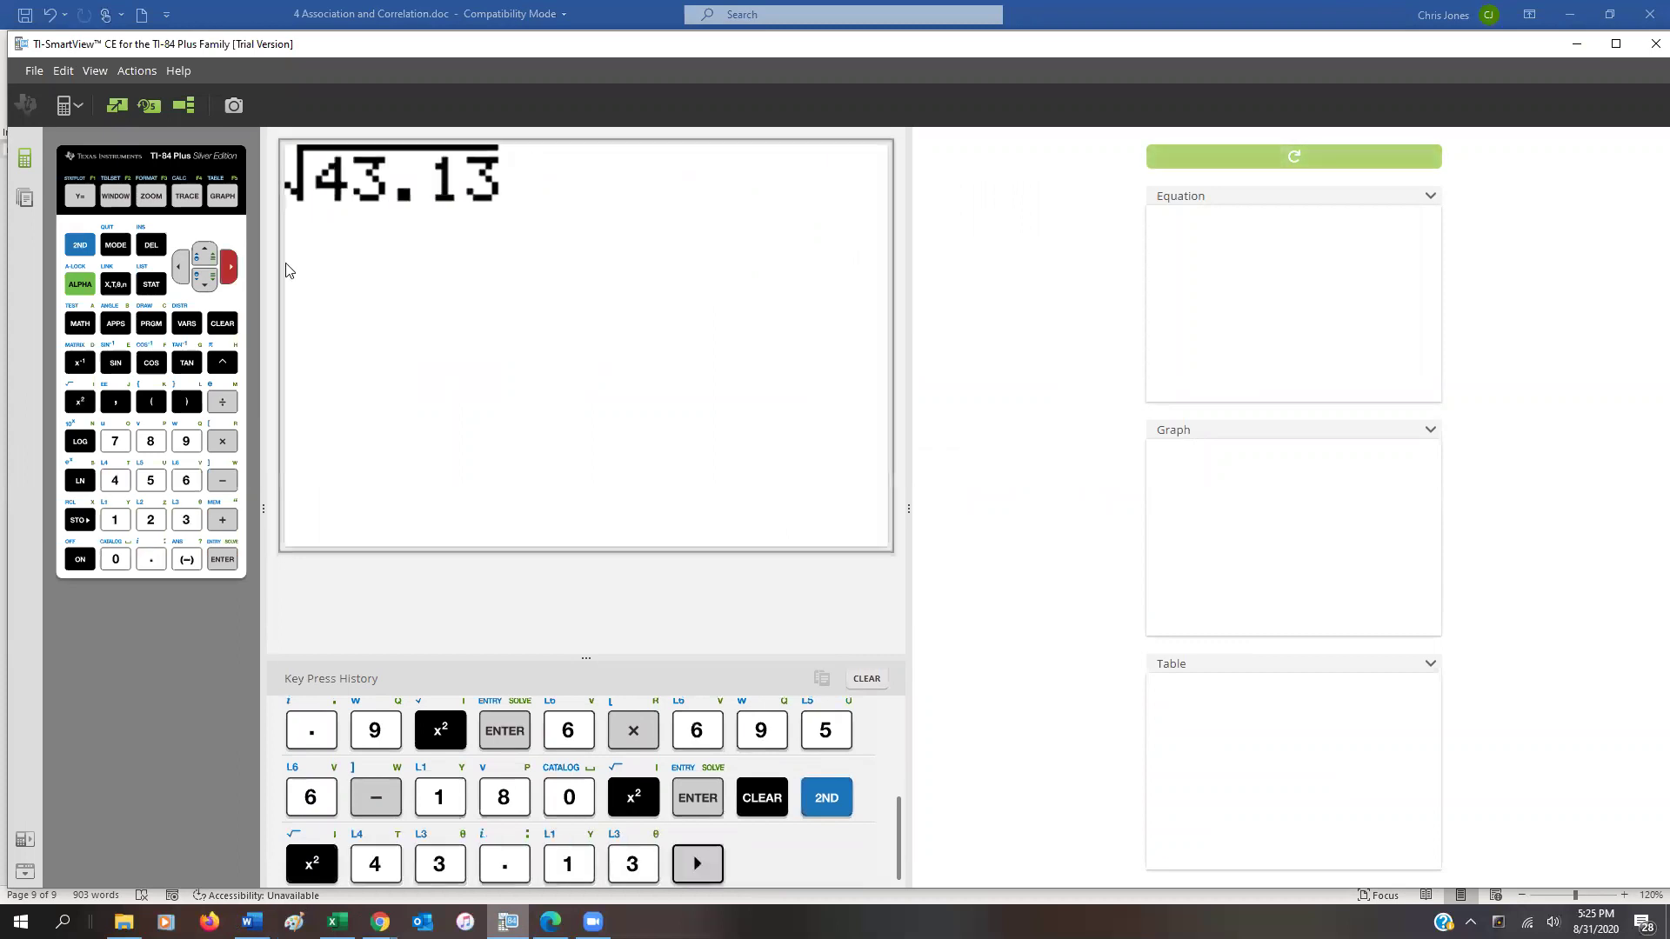
double_click(232, 266)
double_click(233, 266)
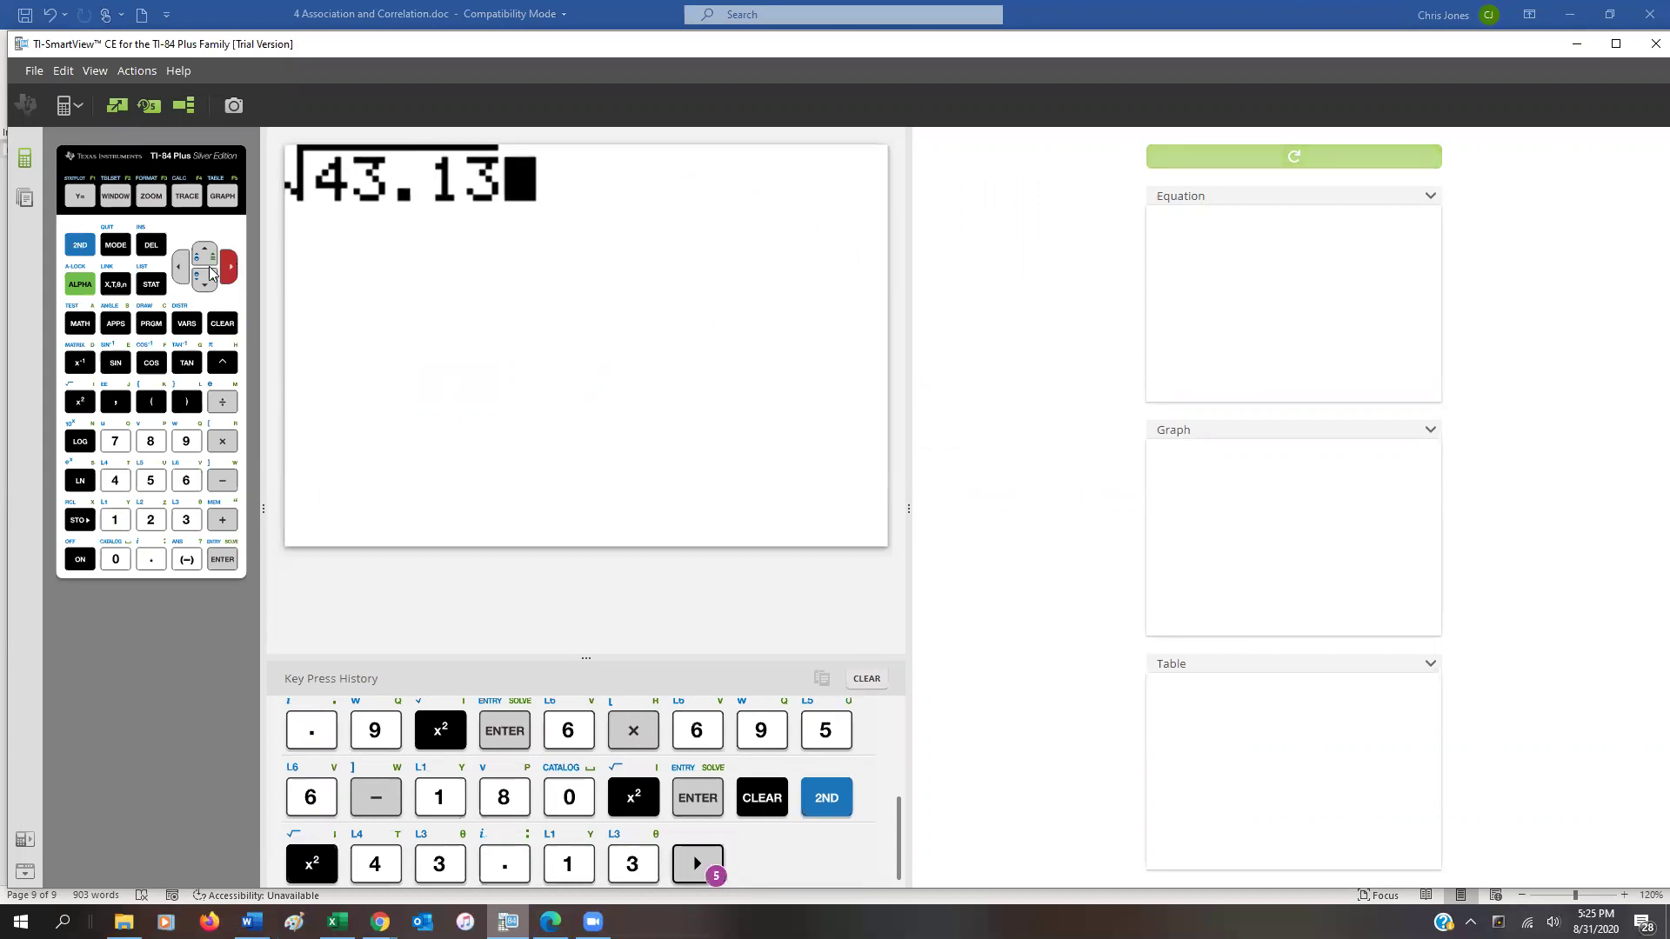
Multiply by √9336 and evaluate the product as 634.5562859
click(220, 439)
click(80, 244)
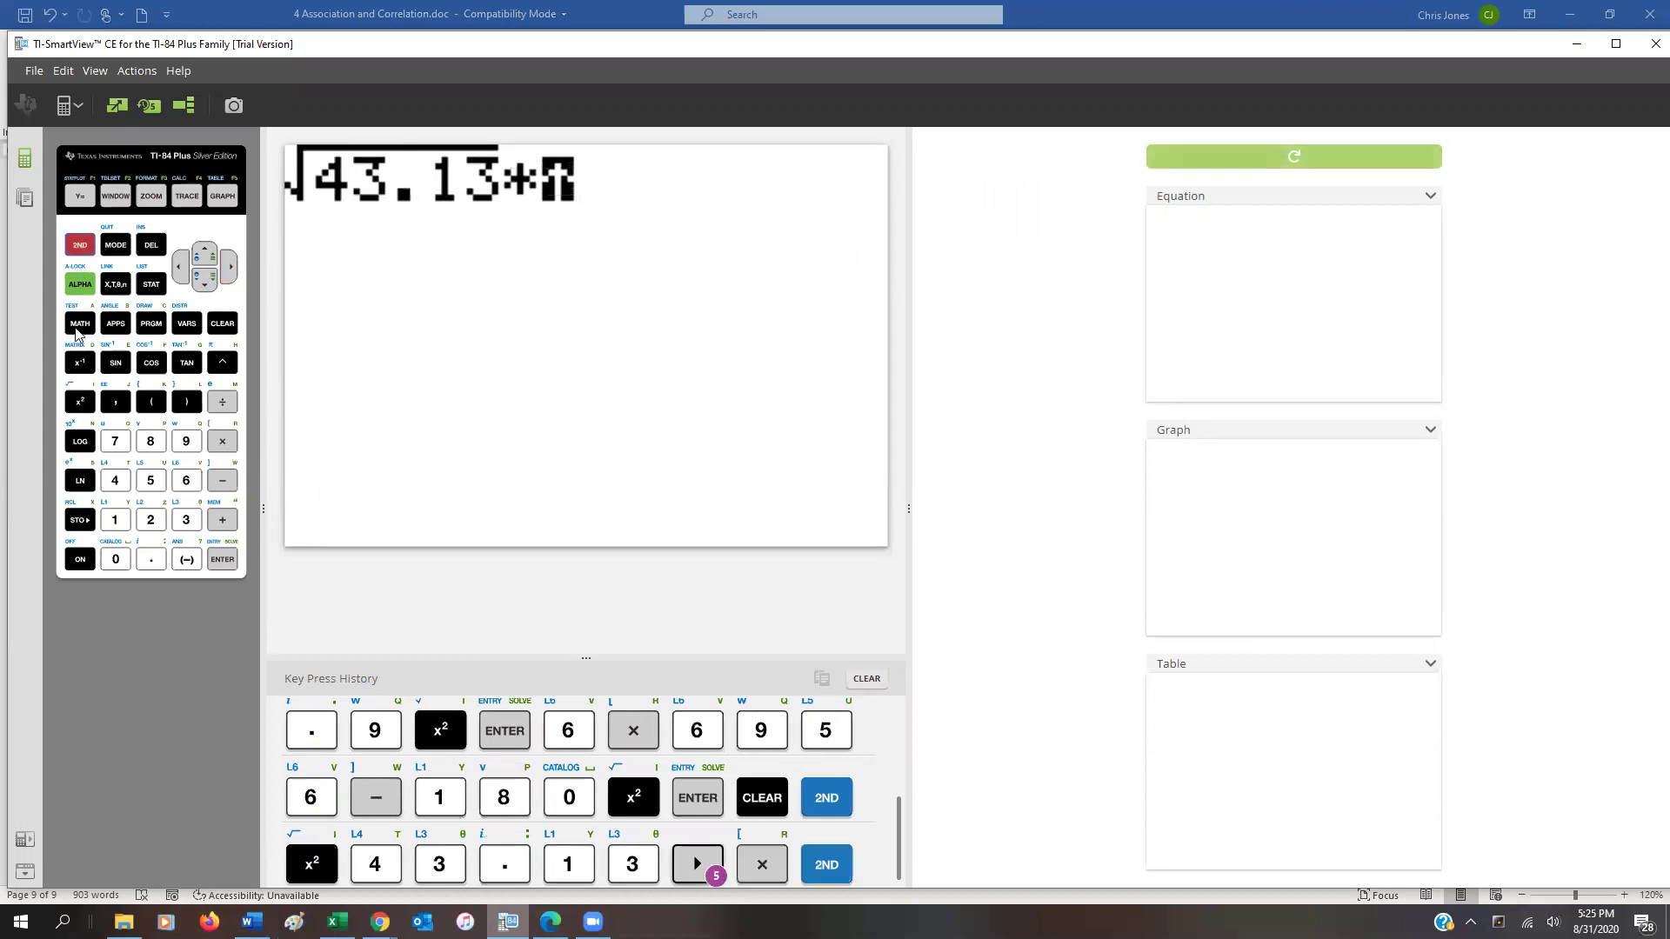
click(80, 401)
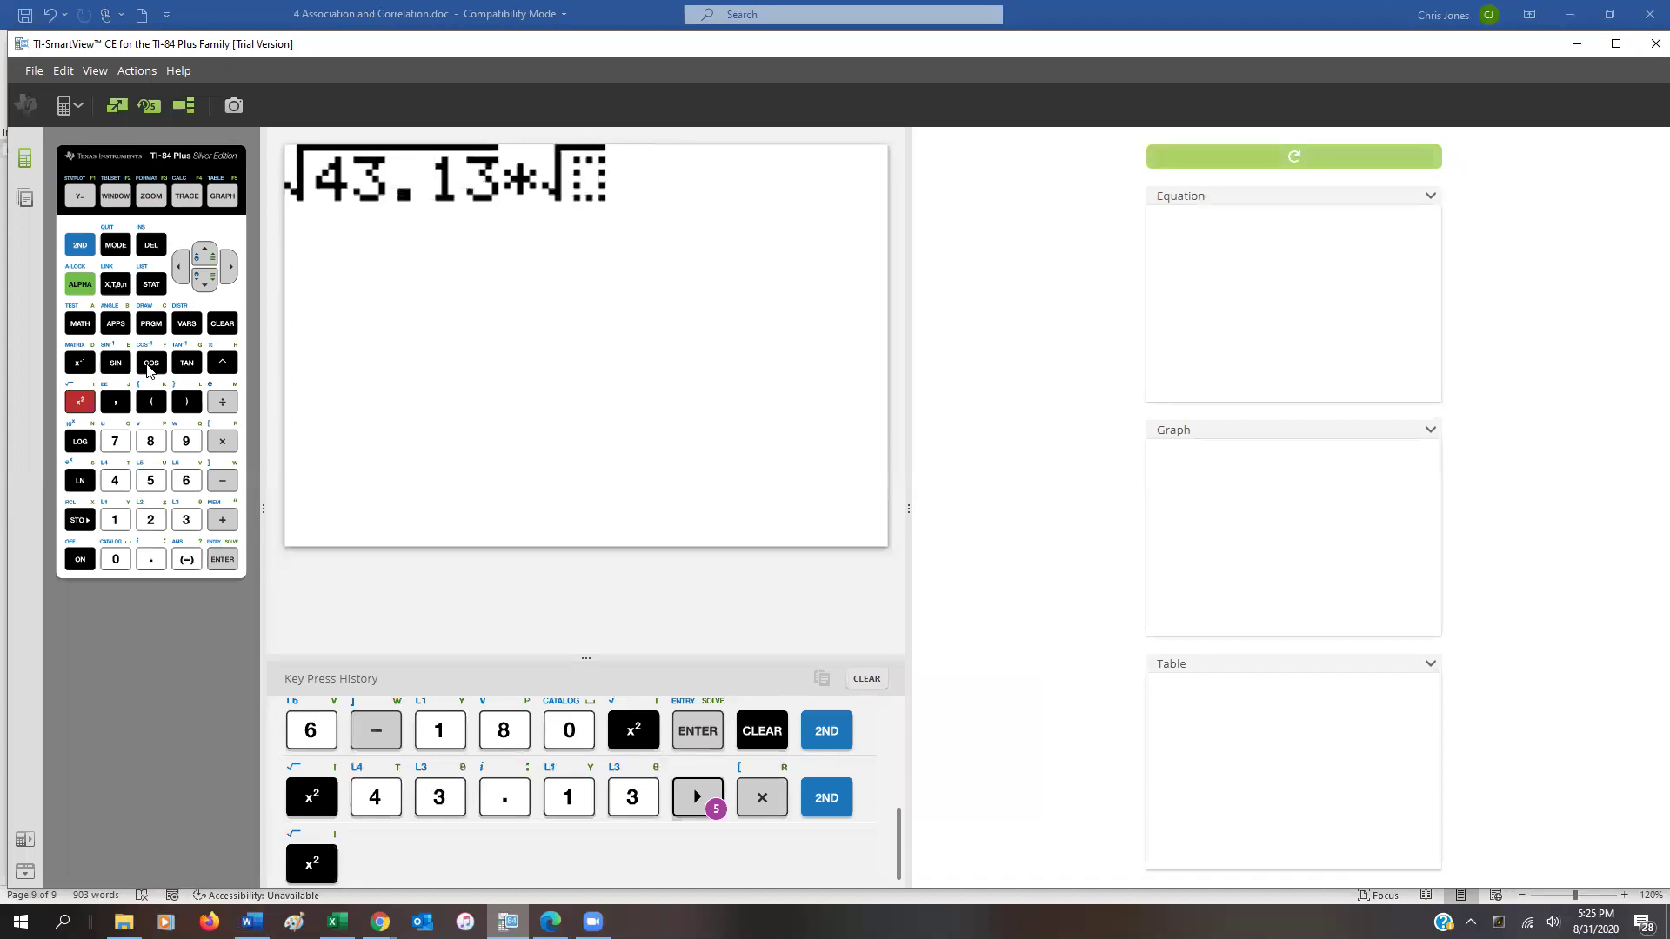
text(9336)
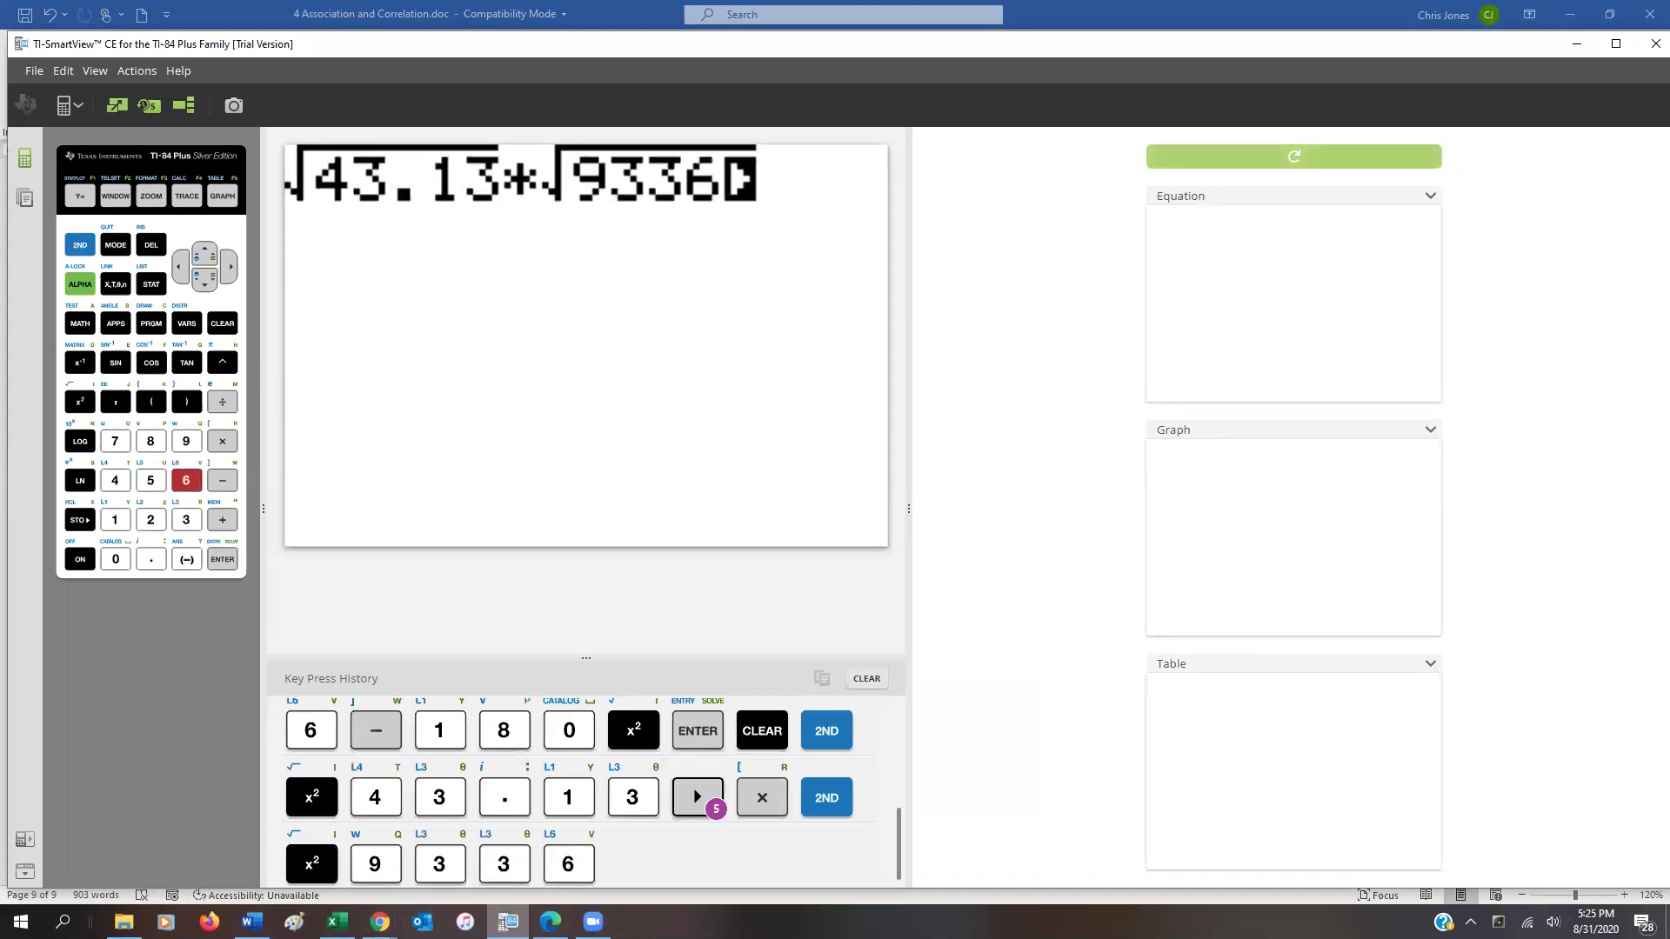
key(alt+Tab)
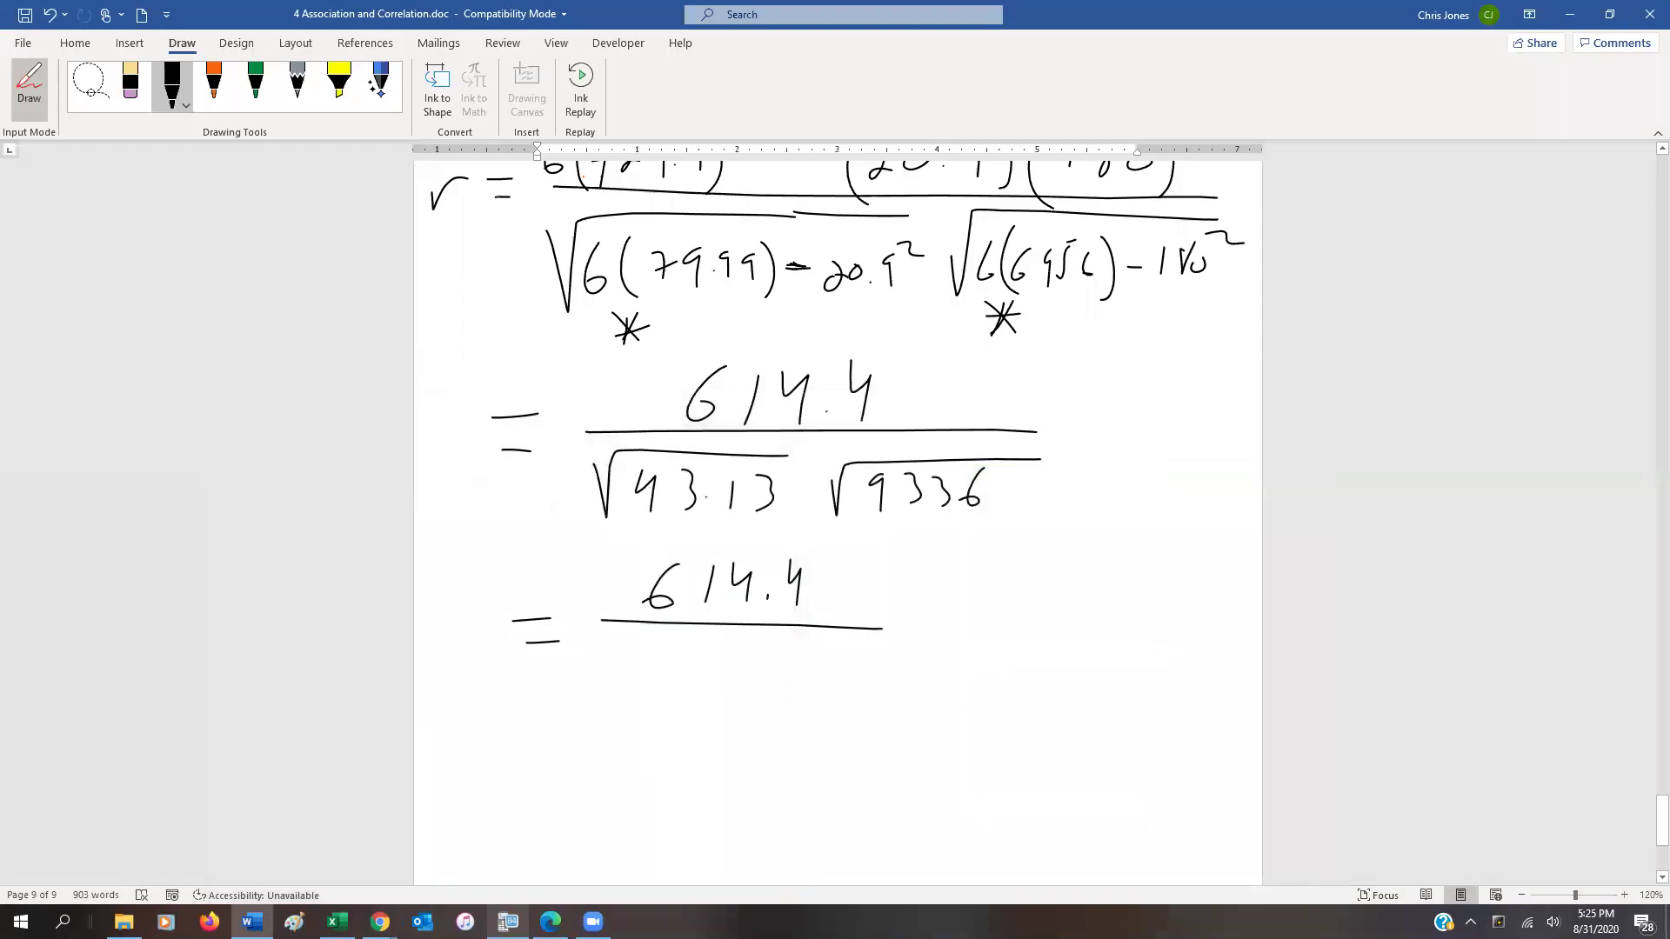
key(alt+Tab)
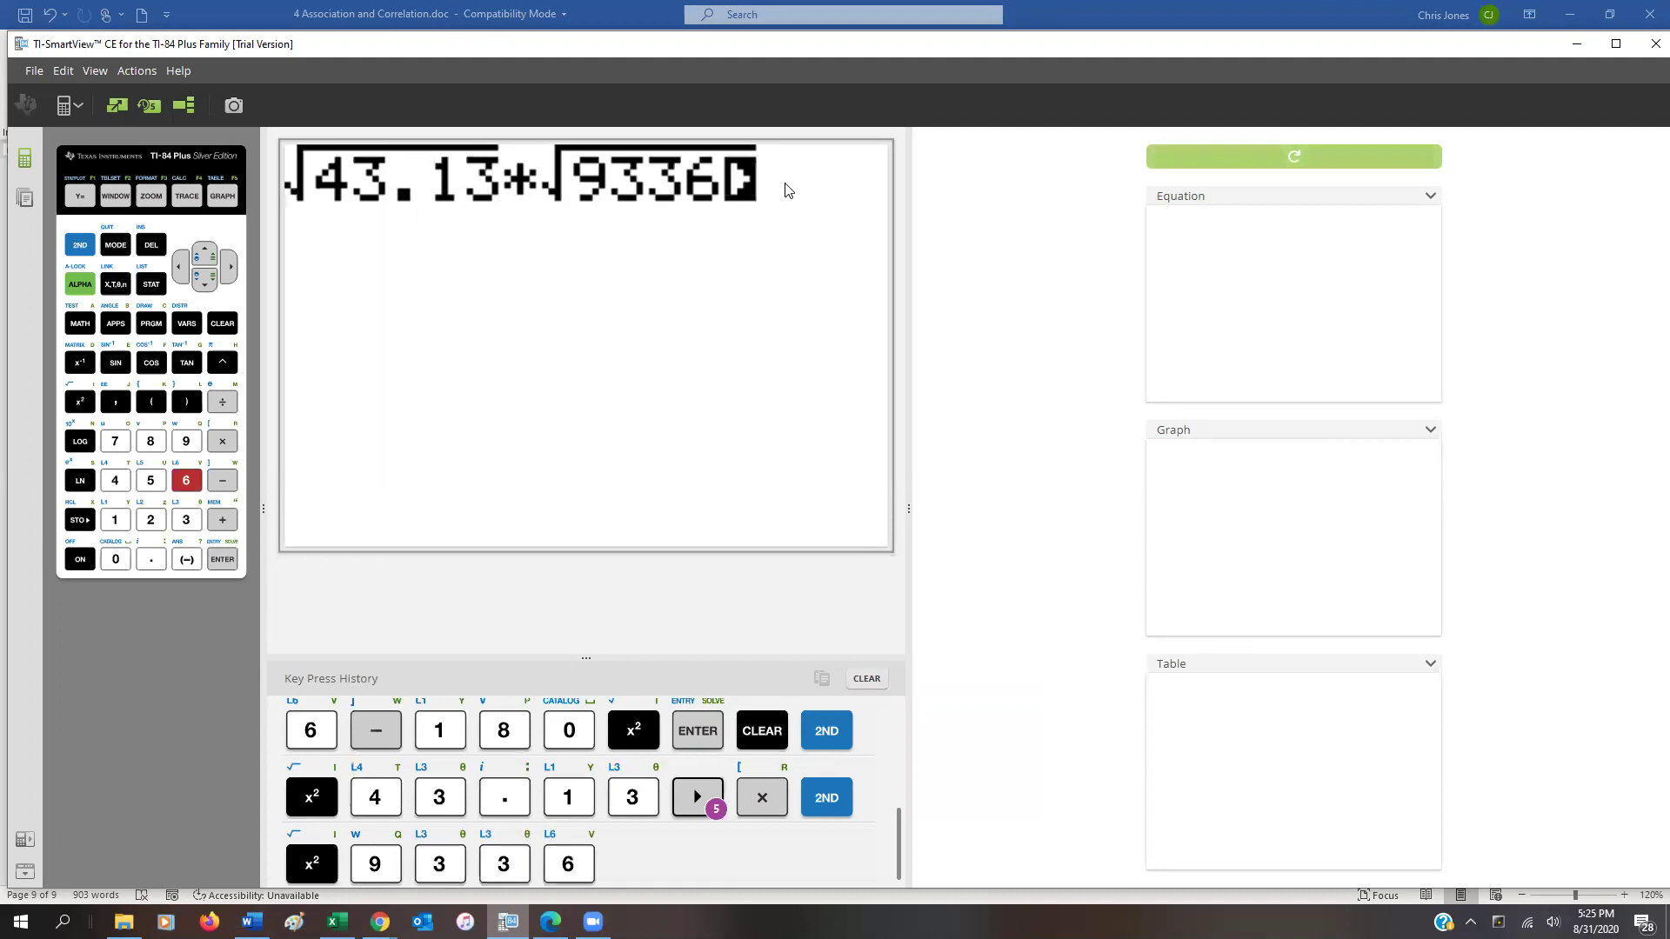
key(Return)
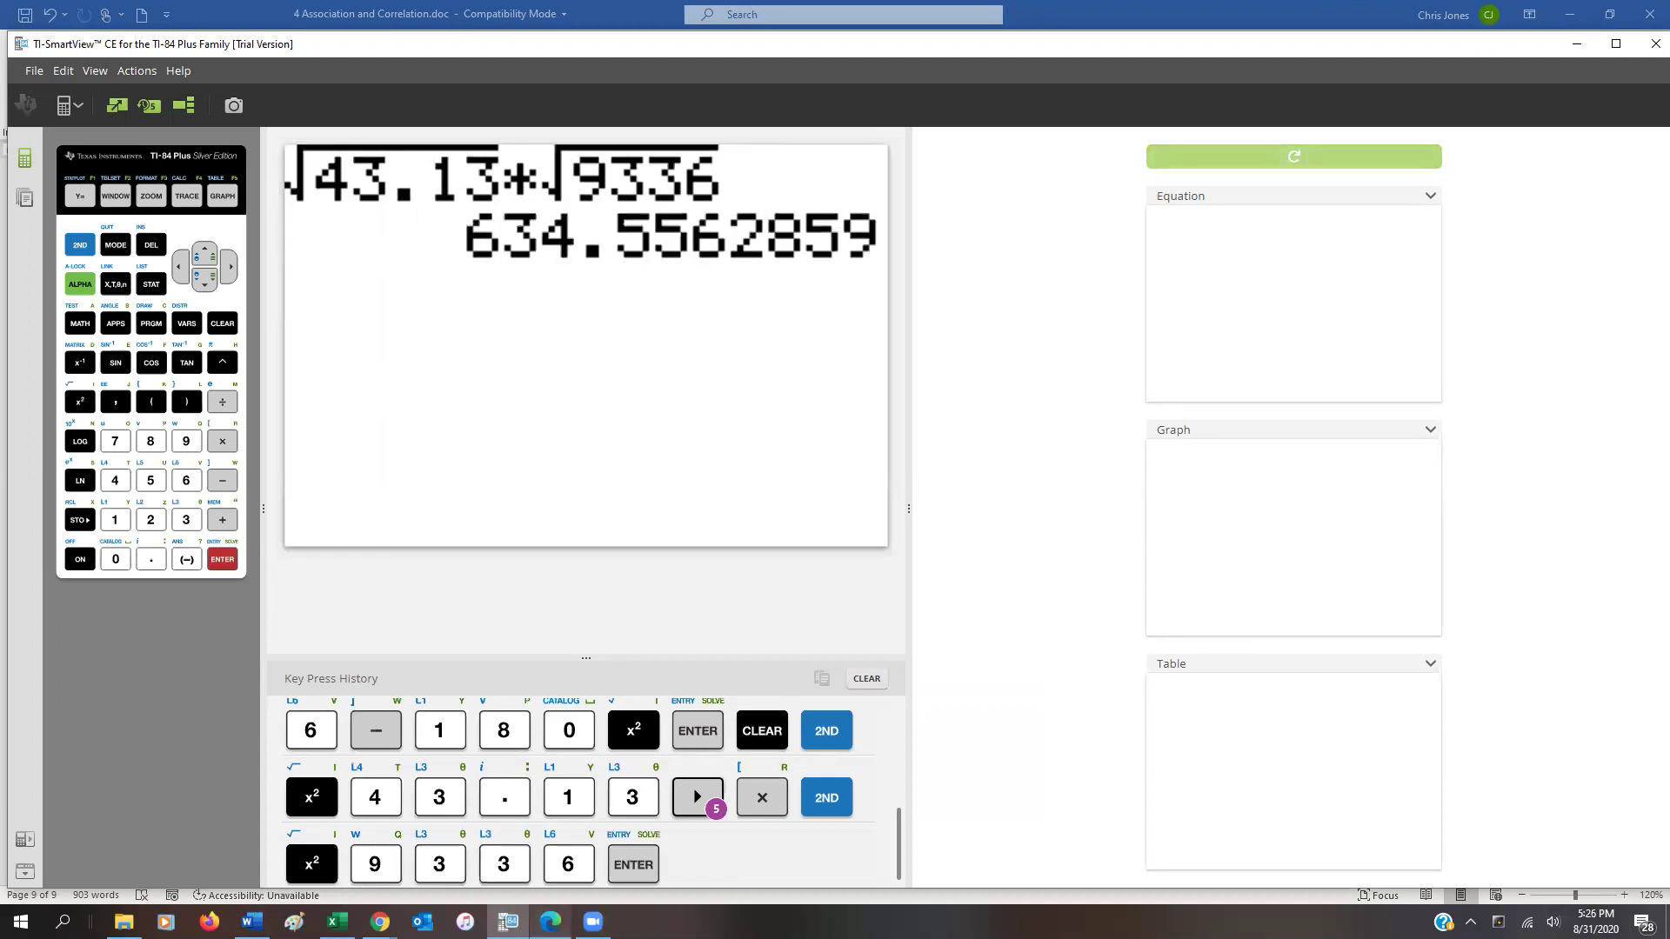
Handwrite the denominator 634.556 under the bar, followed by an ≈ sign
click(253, 922)
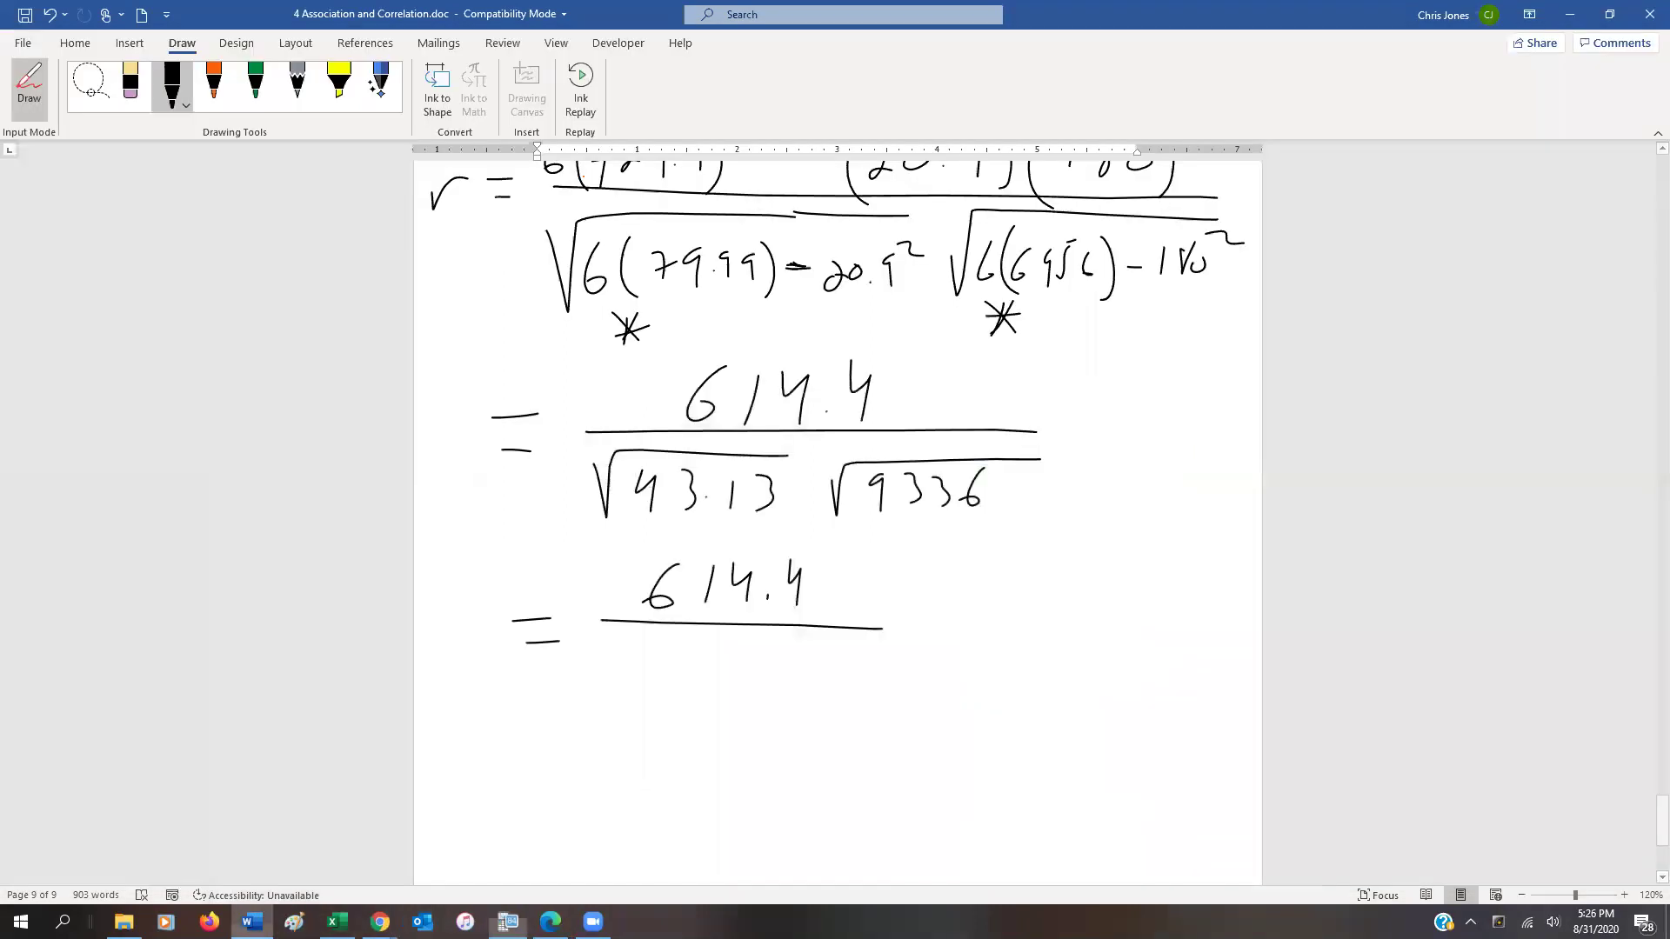
drag(620, 687, 622, 671)
drag(665, 651, 668, 690)
click(728, 685)
mouse_move(753, 659)
mouse_down()
mouse_move(792, 681)
mouse_move(808, 646)
mouse_up()
drag(837, 643, 826, 669)
mouse_move(899, 621)
mouse_down()
mouse_move(957, 621)
mouse_move(959, 636)
mouse_up()
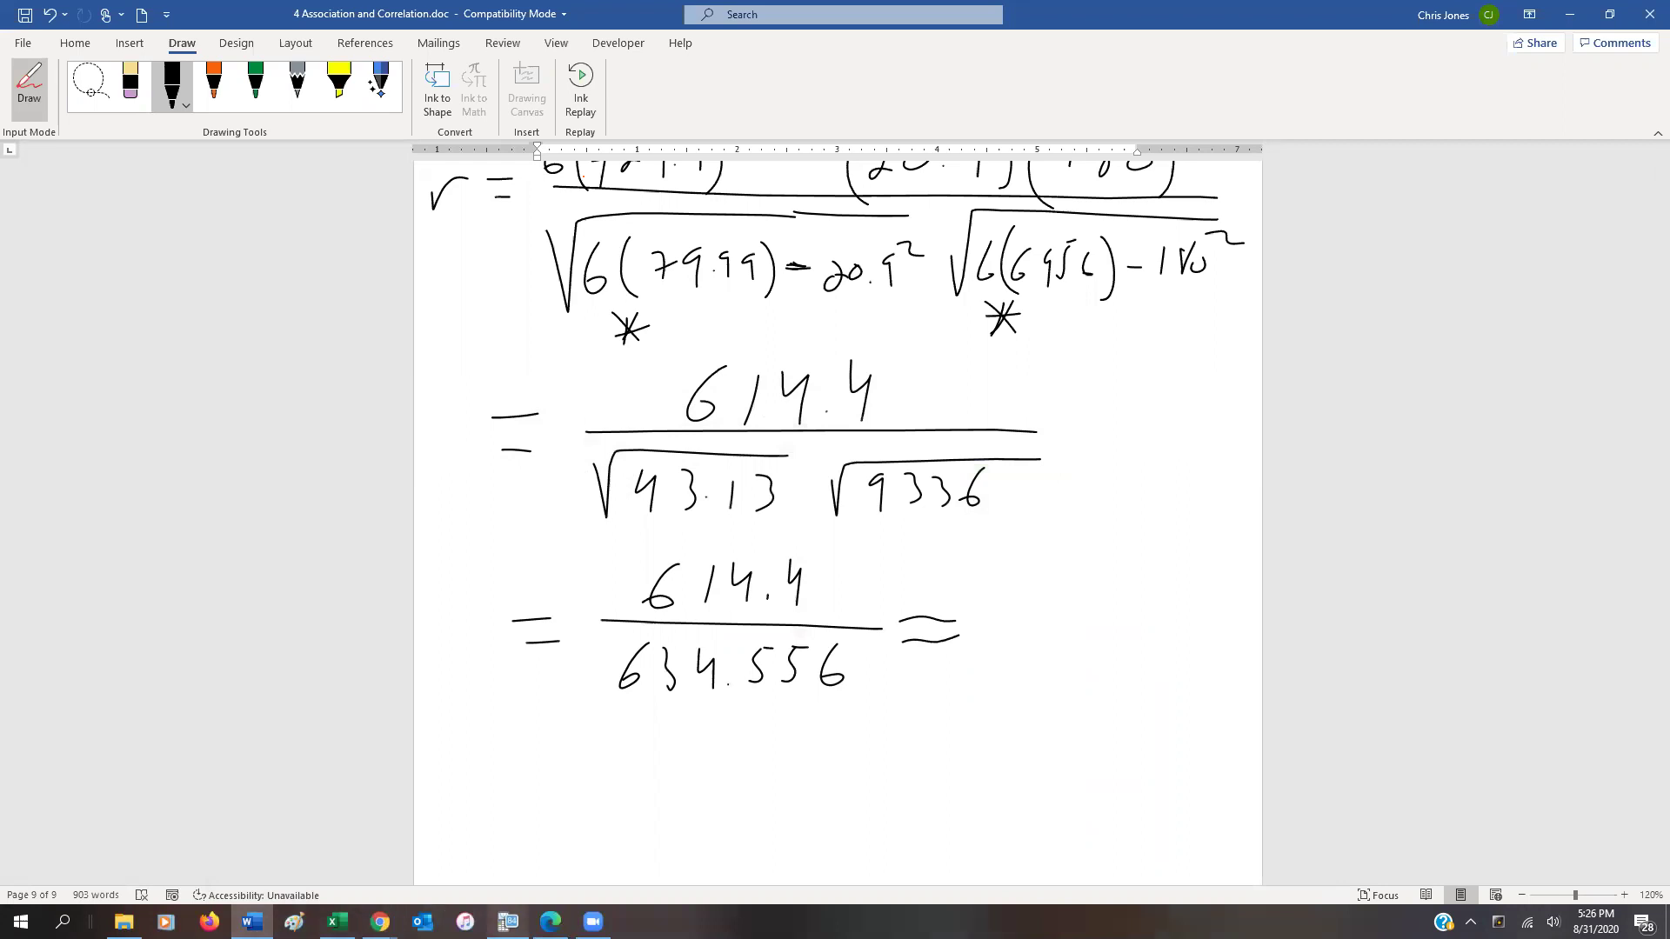
Compute 614.4/634.556 in TI-SmartView CE, getting .968236058, then return to Word
mouse_move(508, 922)
click(596, 846)
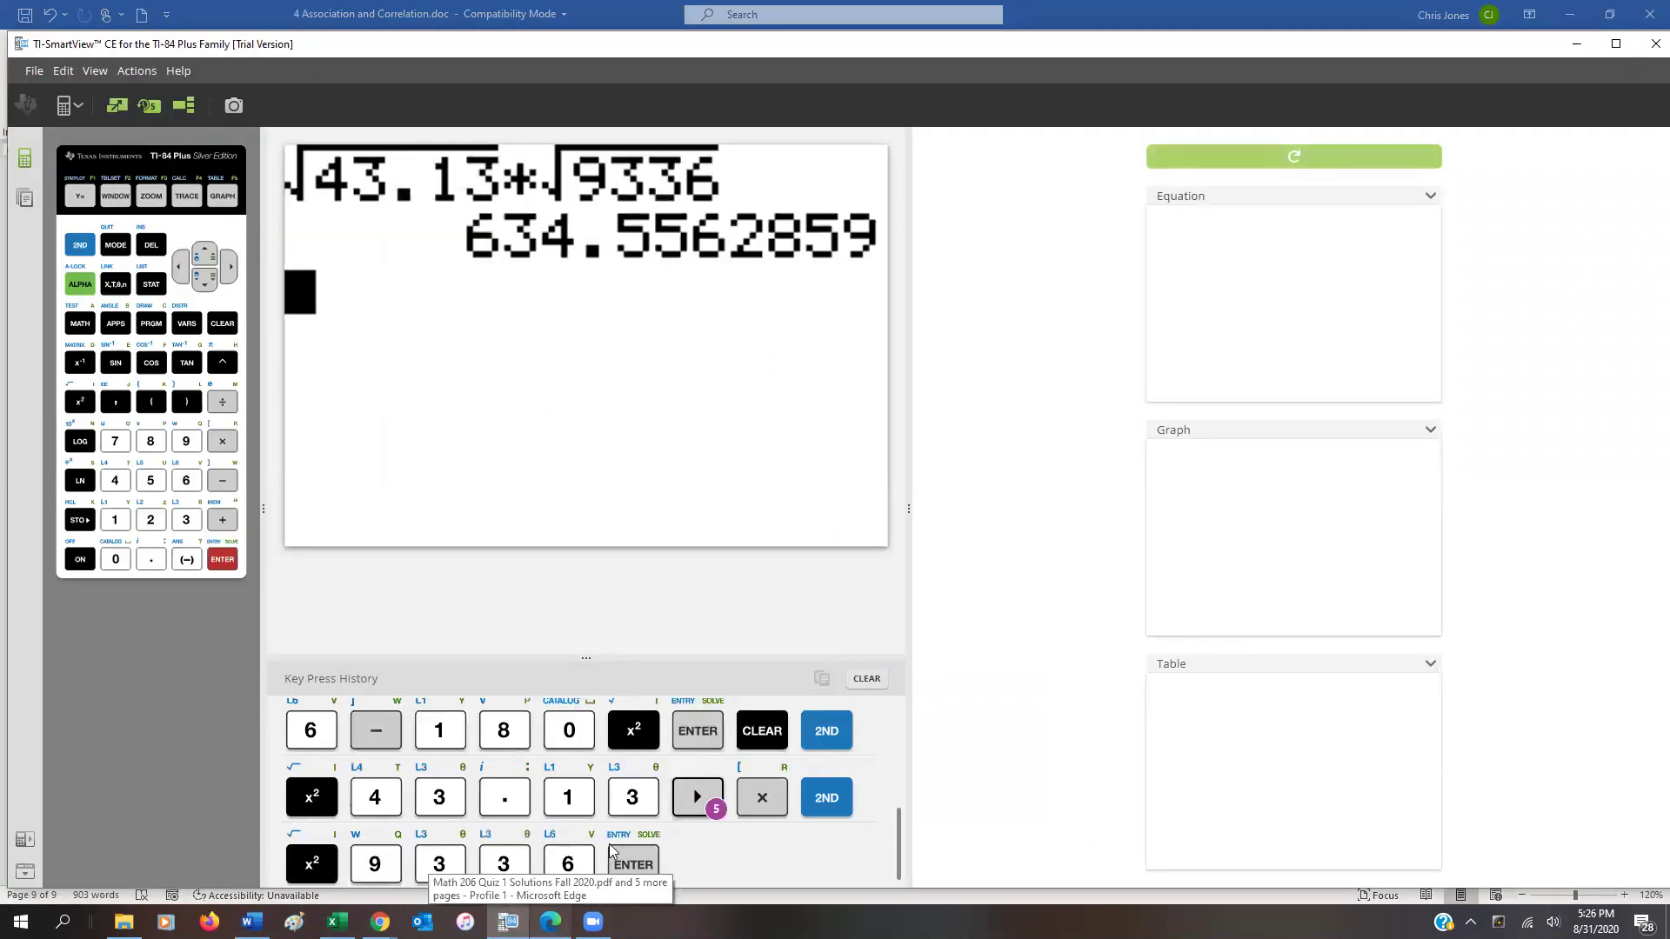
text(614.4)
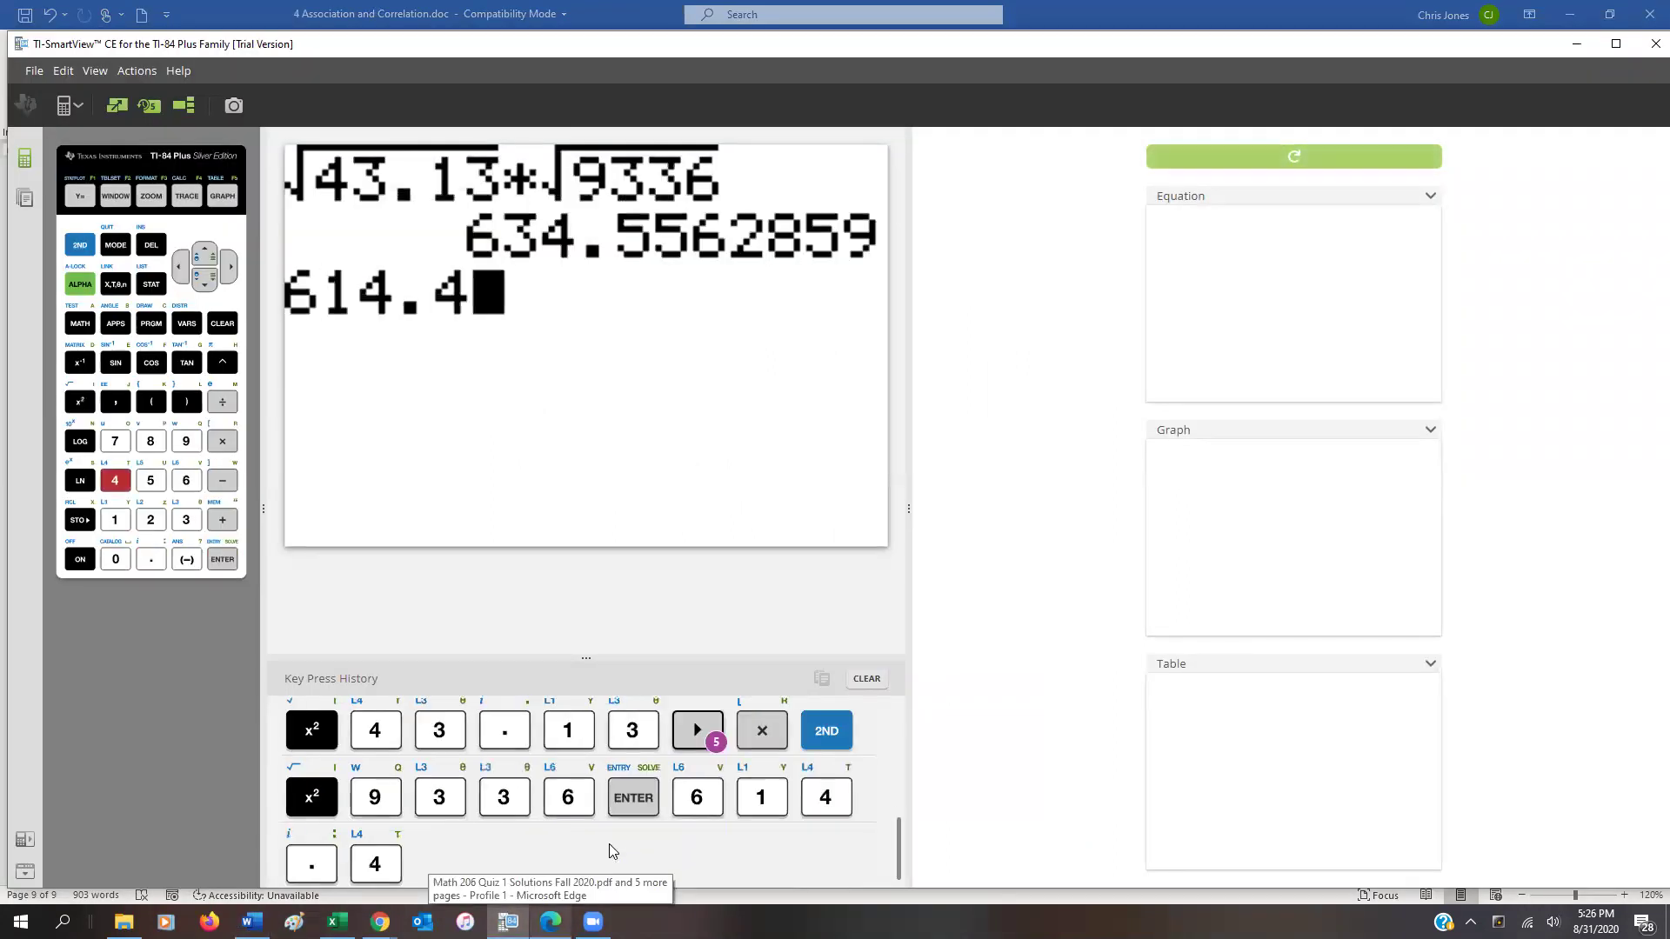
text(/6)
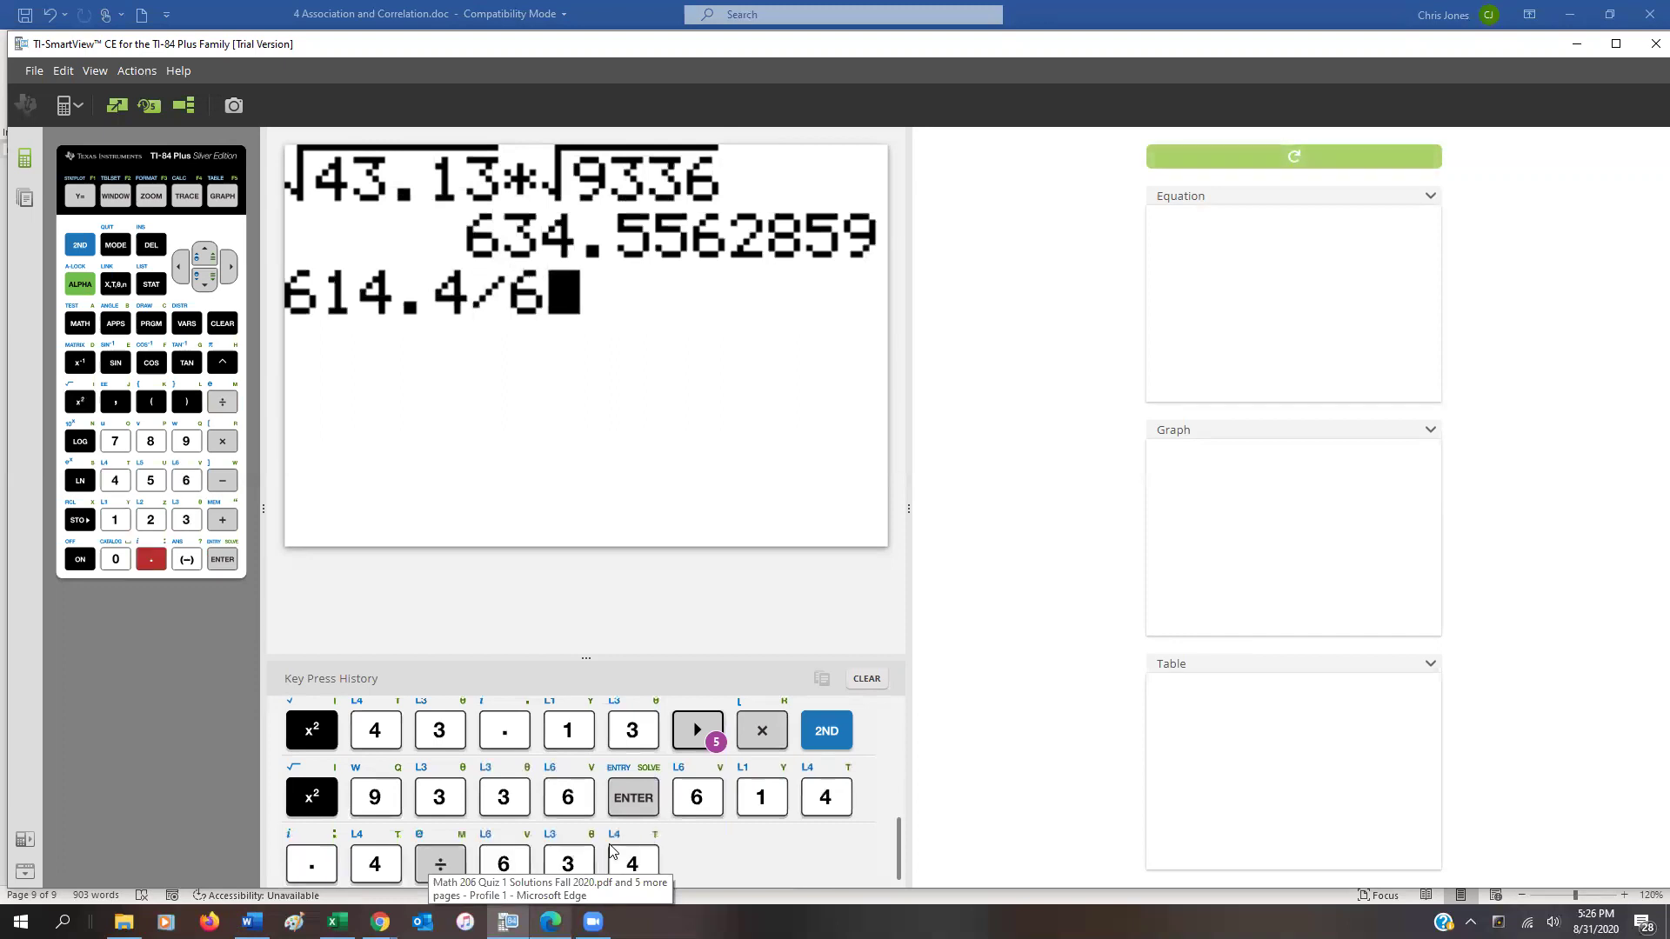
text(34.556)
key(Return)
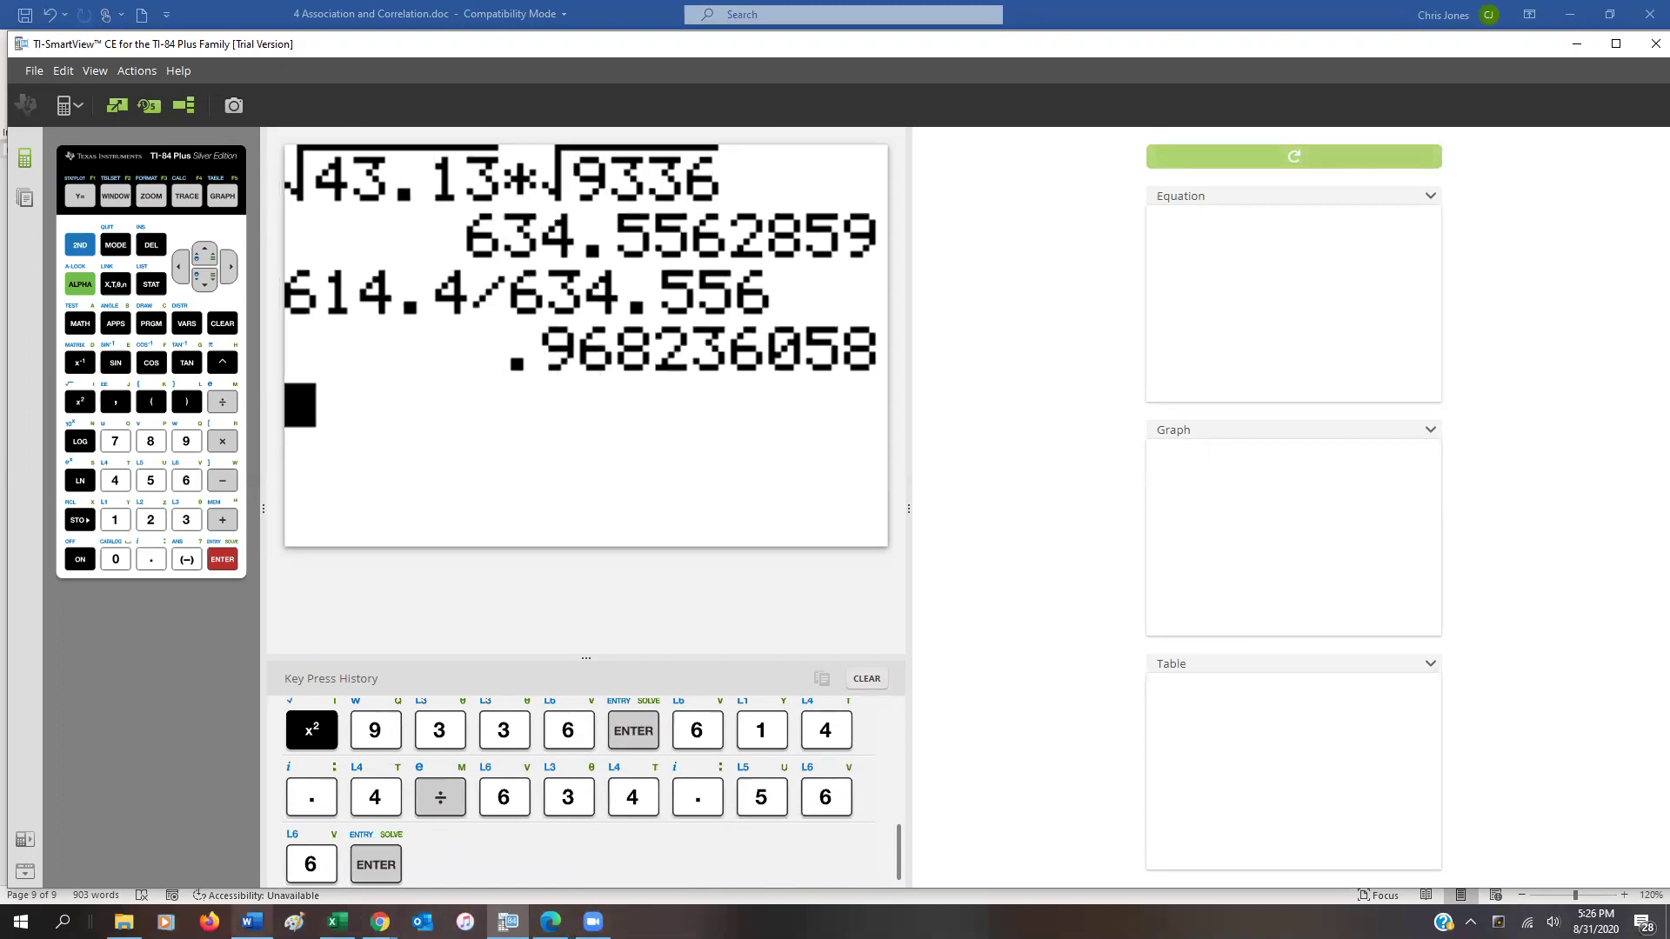
key(alt+Tab)
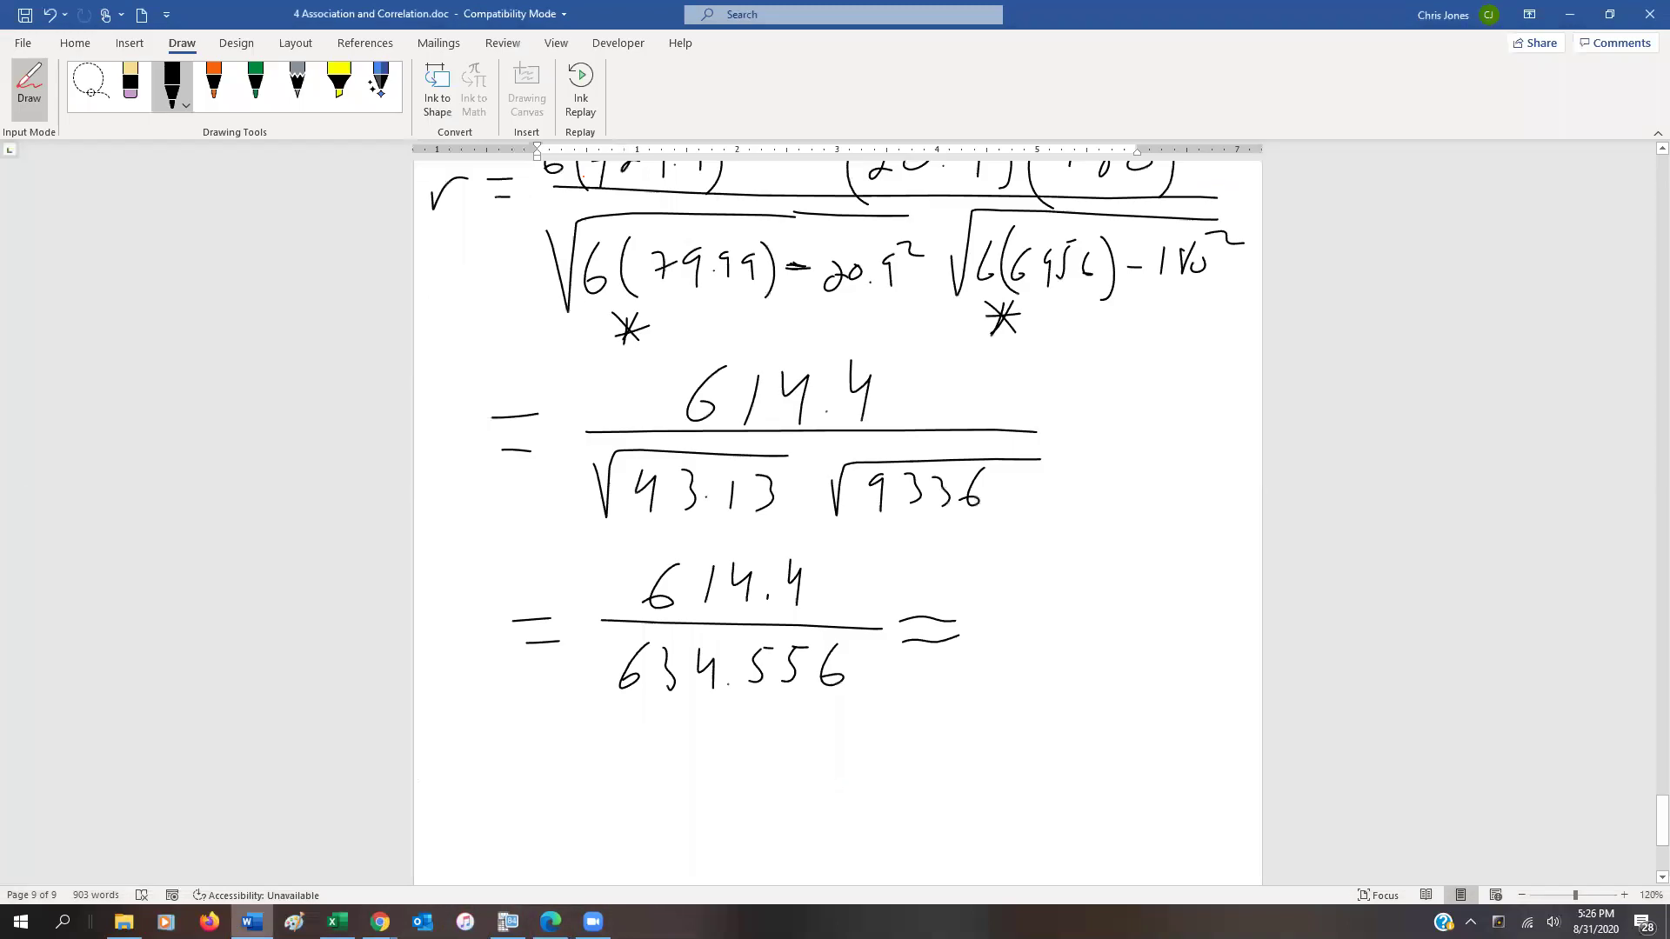
Handwrite .968 after the ≈ sign and circle it
drag(1012, 624, 1028, 651)
mouse_move(1089, 594)
mouse_down()
mouse_move(1062, 635)
mouse_move(1078, 627)
mouse_up()
mouse_move(1135, 591)
mouse_down()
mouse_move(1124, 626)
mouse_move(1131, 600)
mouse_up()
mouse_move(1119, 554)
mouse_down()
mouse_move(1048, 561)
mouse_move(1156, 572)
mouse_up()
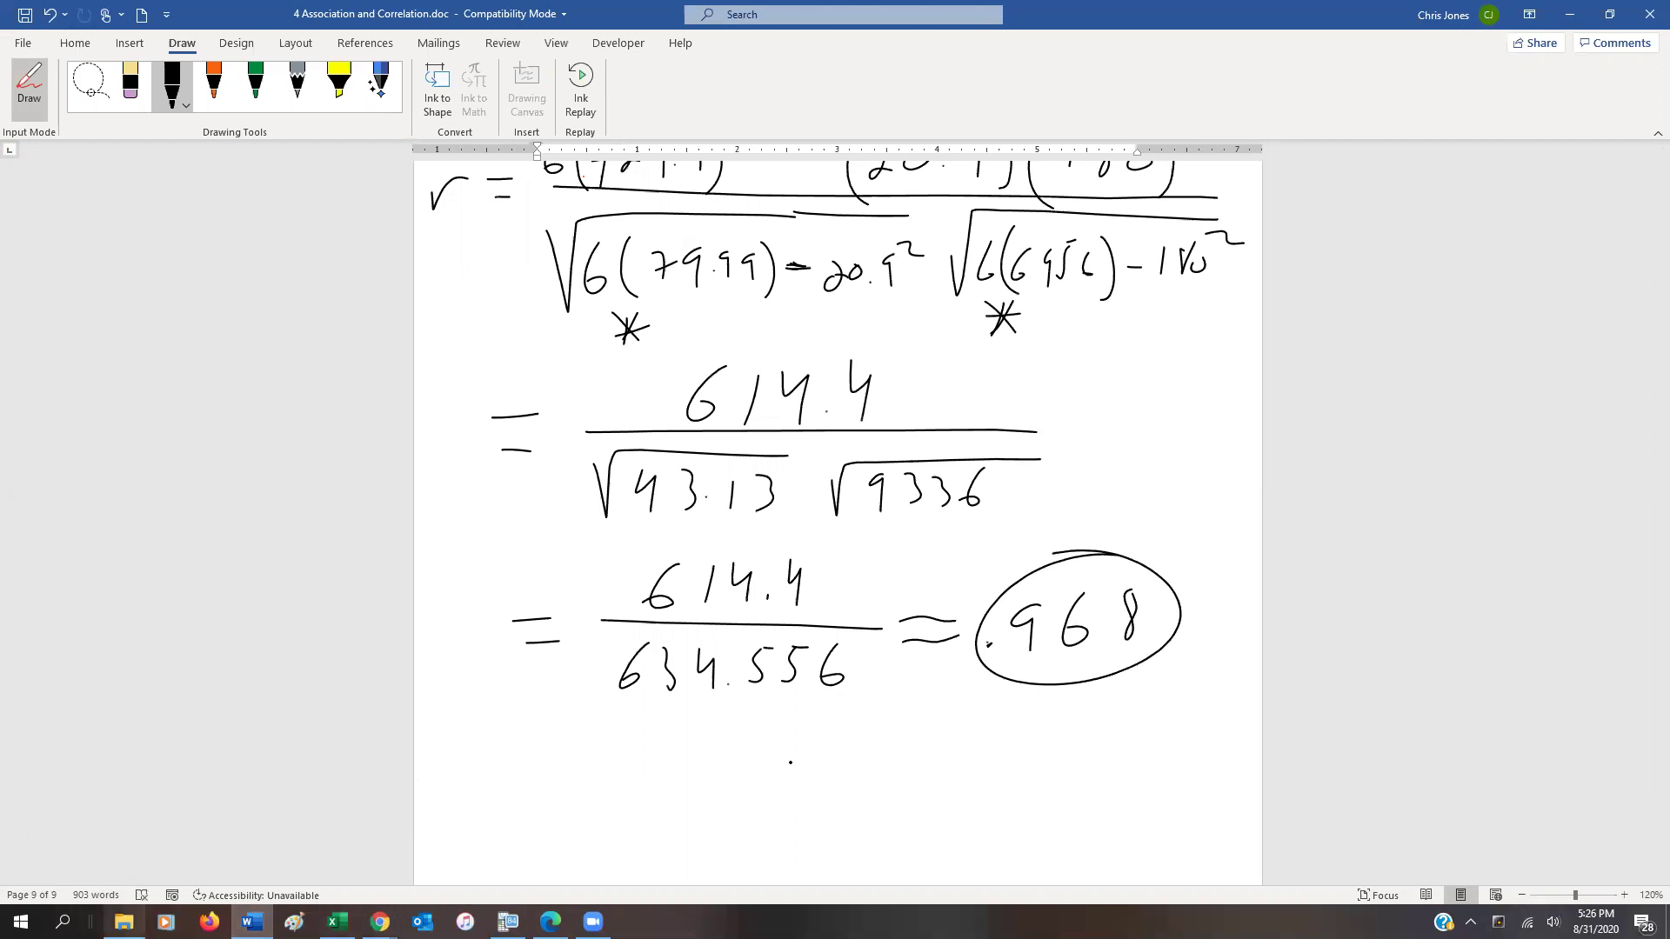
Circle question item d, erase that circle, and go back to the black pen
scroll(789, 763, up, 15)
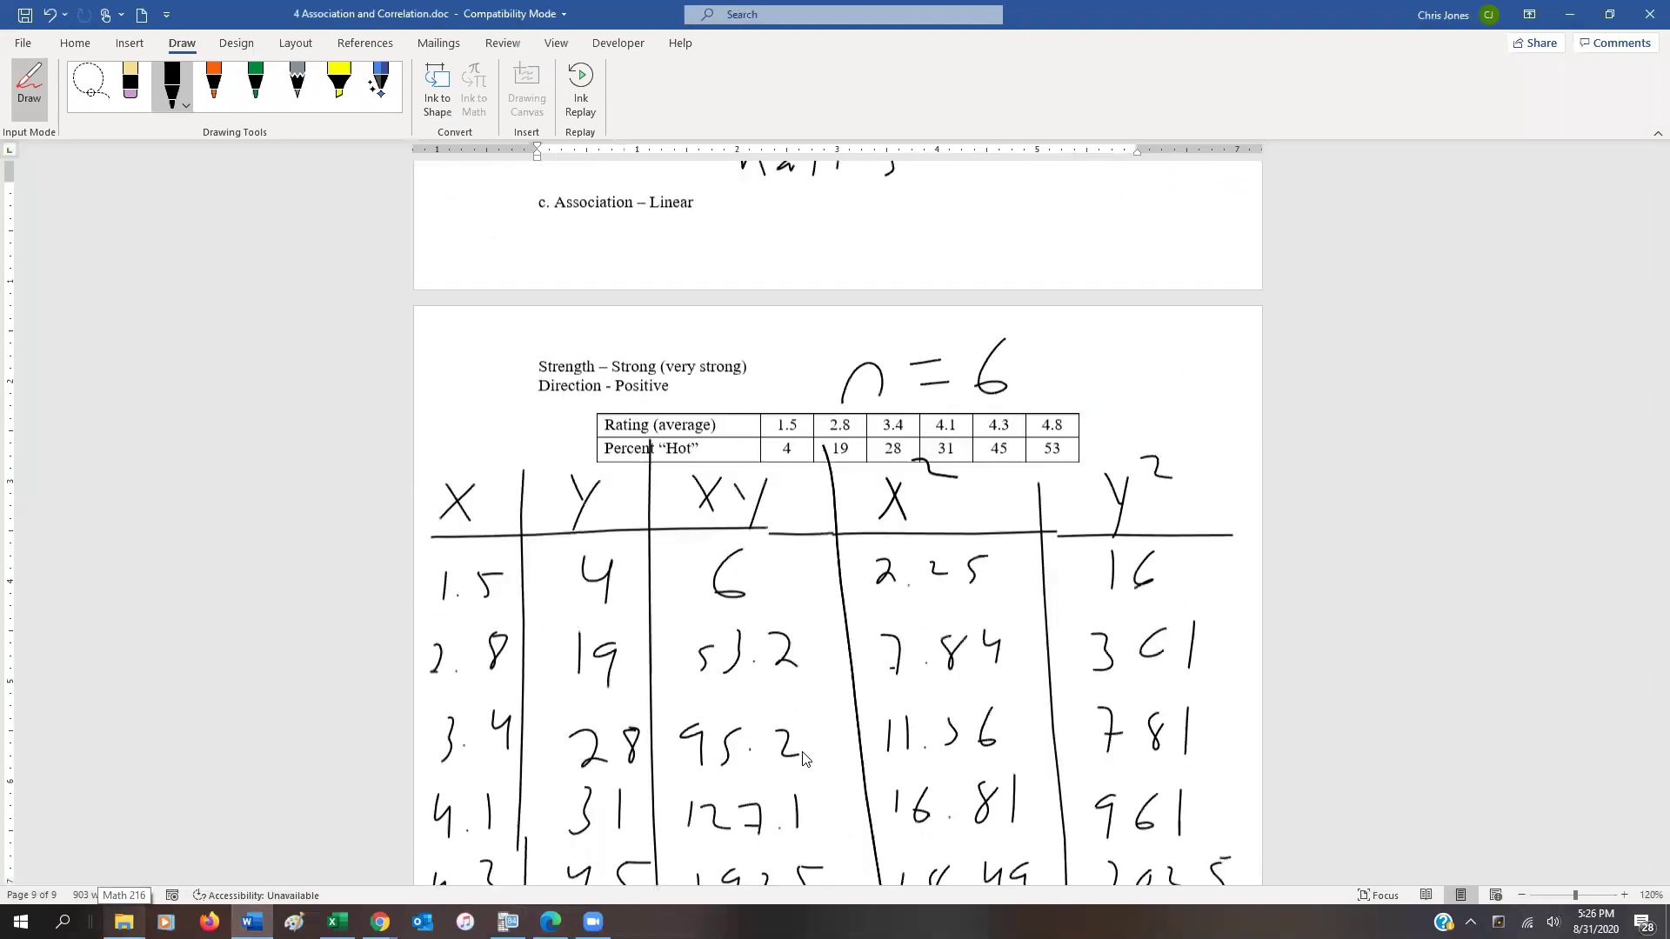
scroll(802, 759, up, 15)
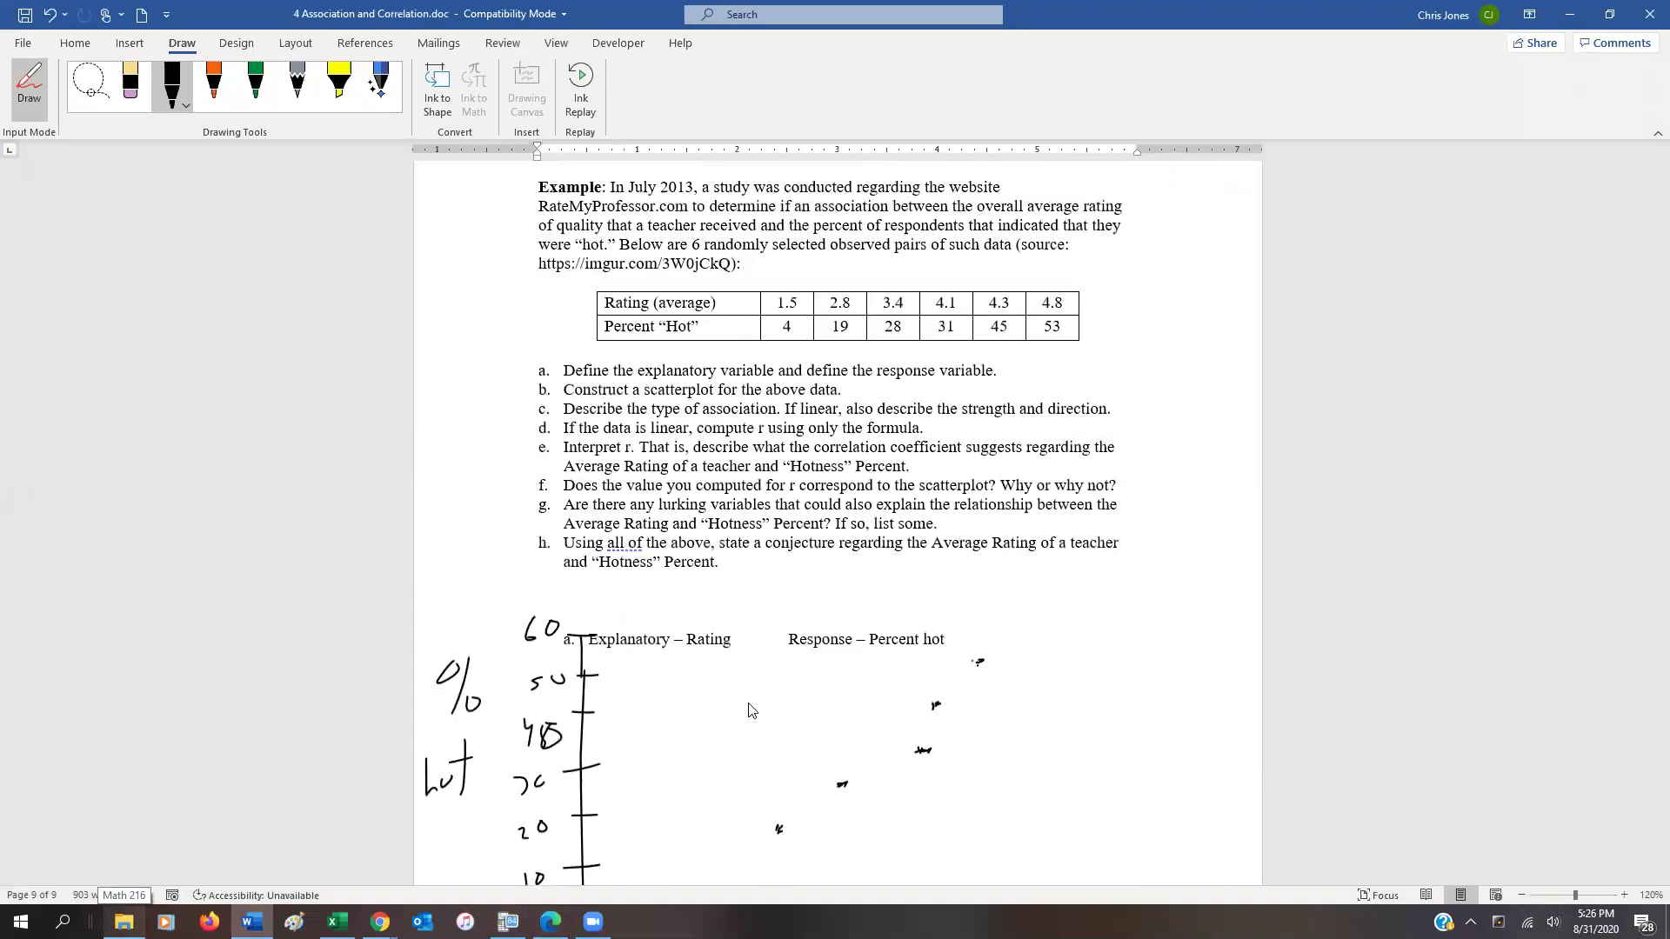
mouse_move(534, 451)
mouse_down()
mouse_move(564, 436)
mouse_move(526, 417)
mouse_up()
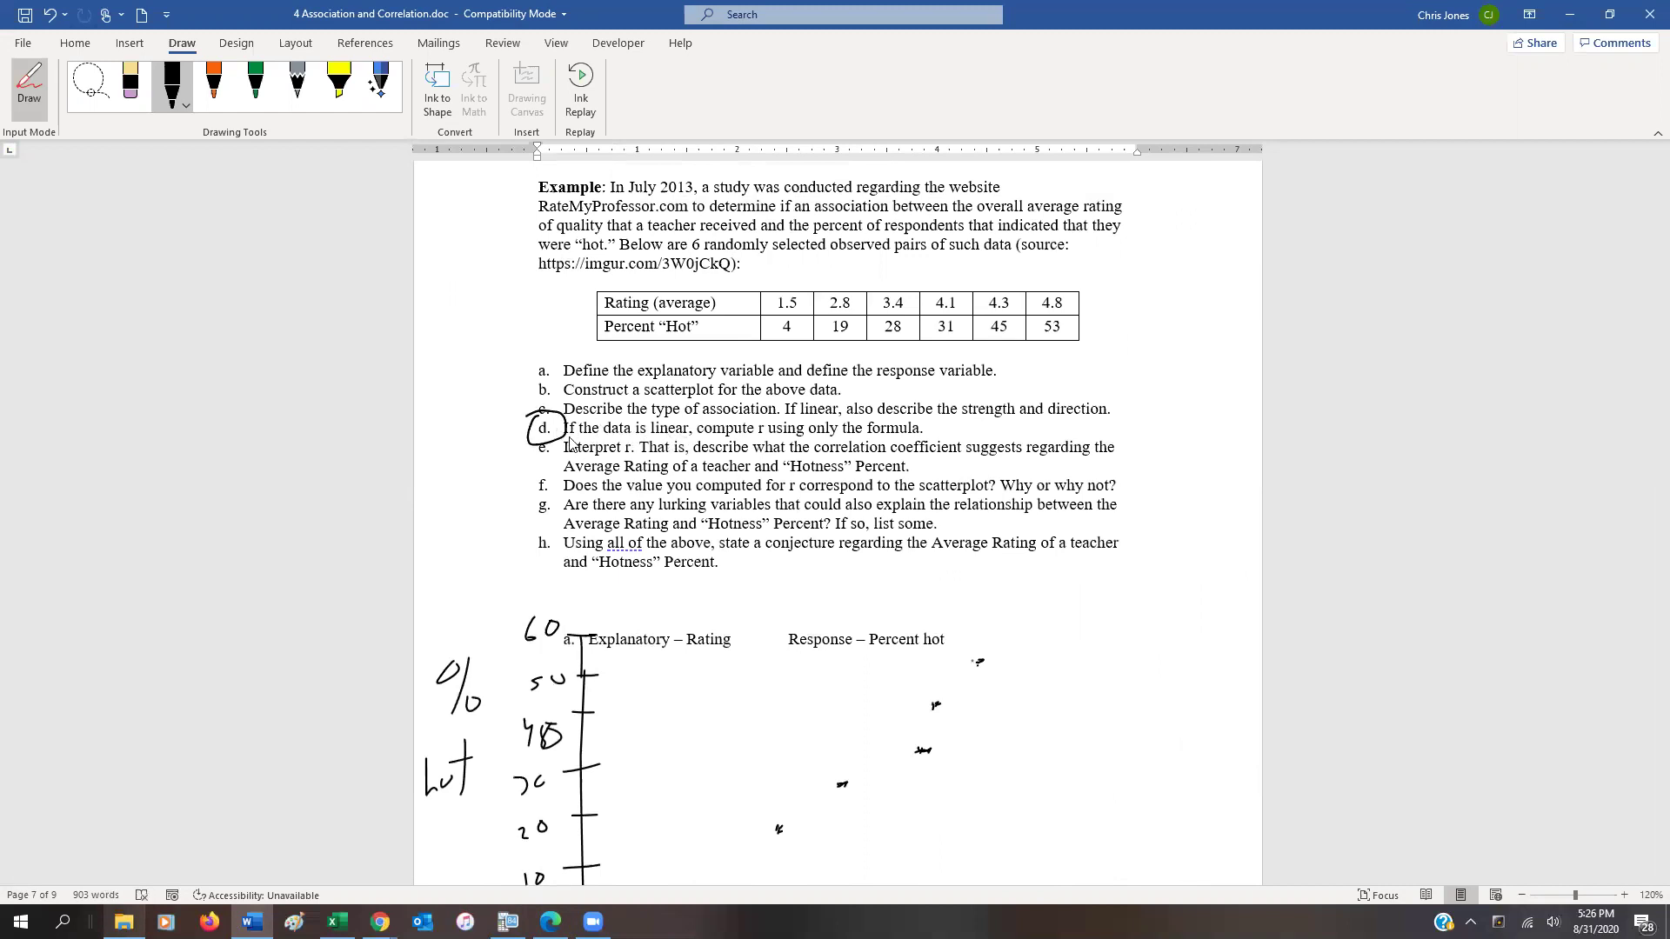
click(131, 83)
click(561, 444)
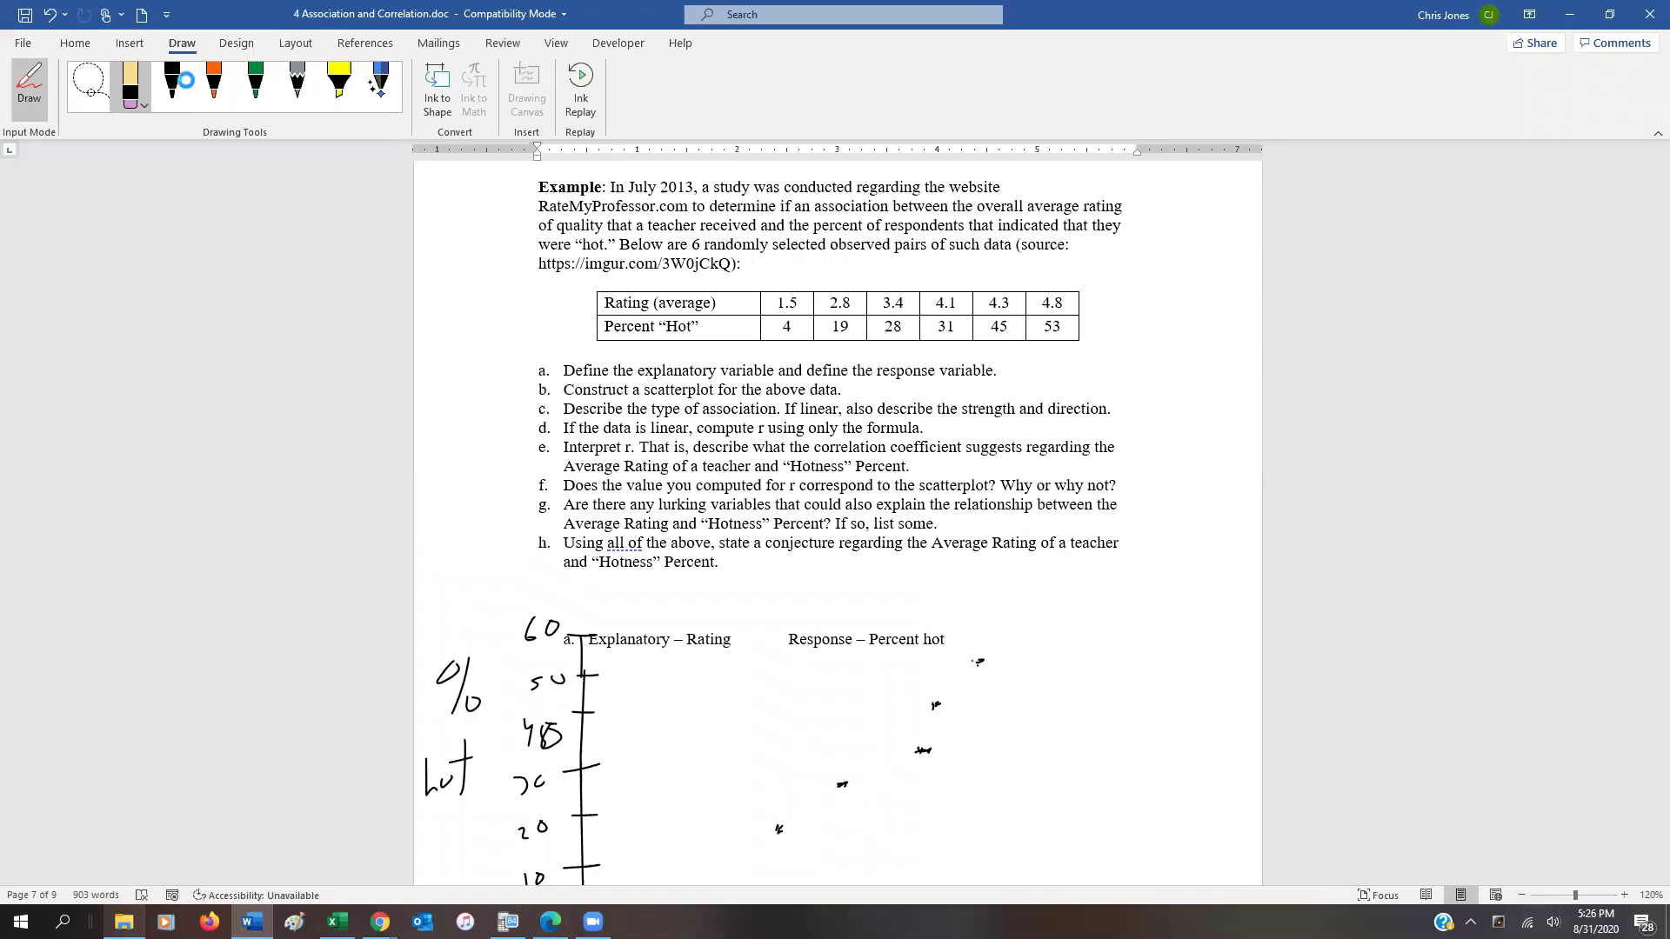
click(181, 80)
scroll(878, 426, up, 15)
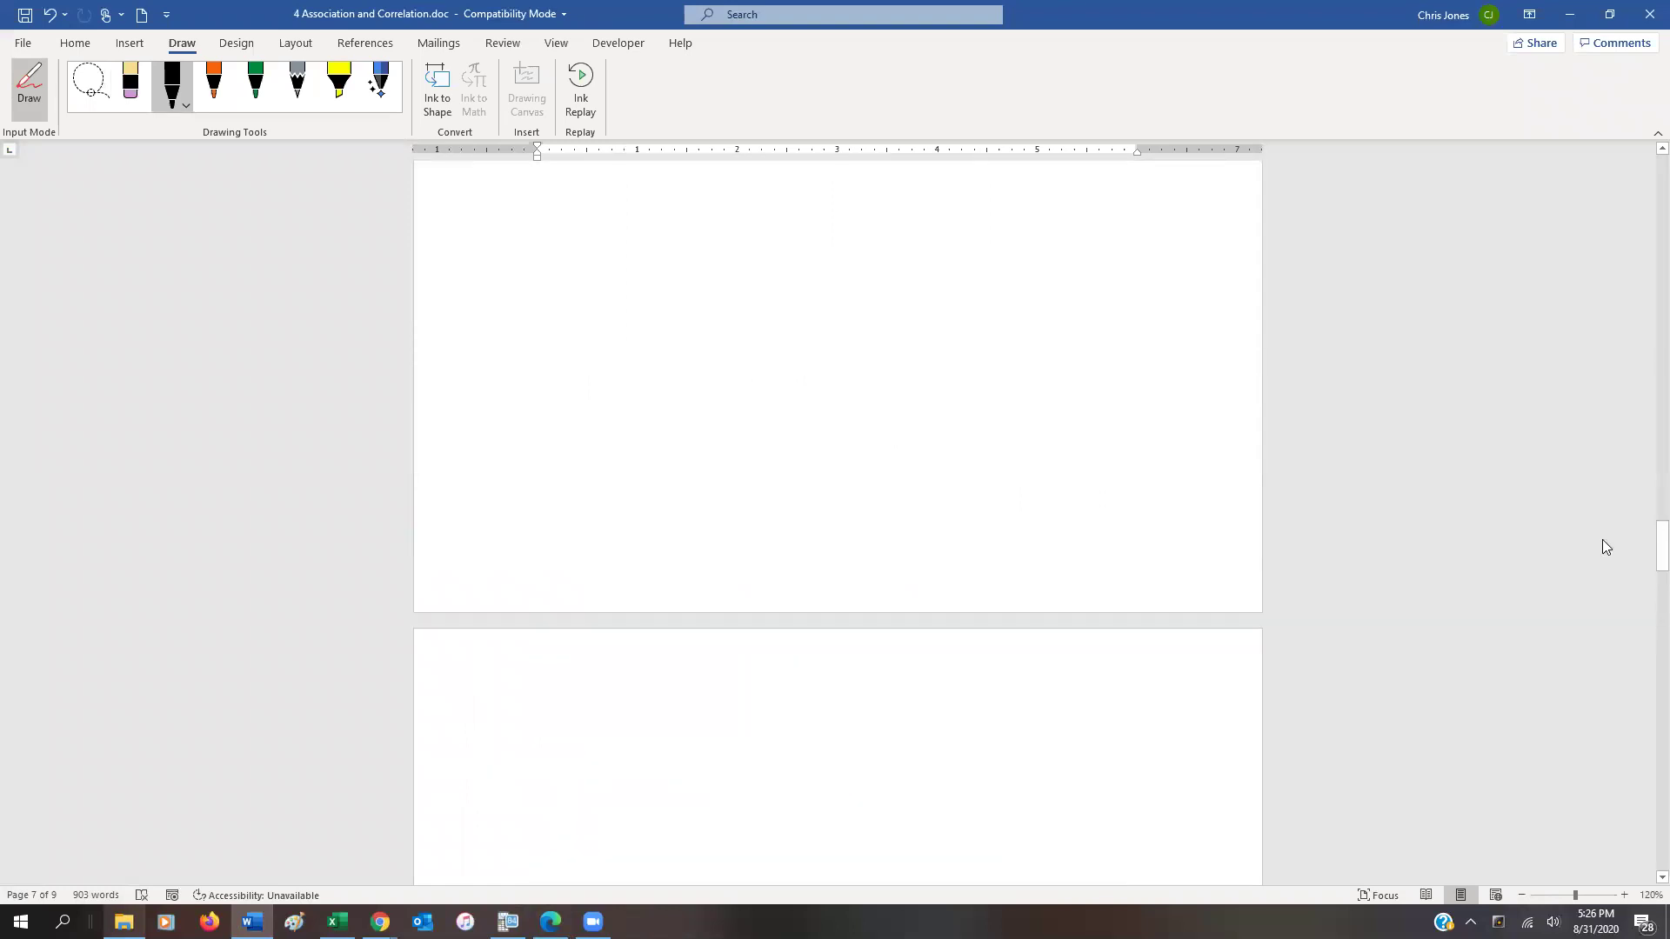
Draw and erase an ellipse around '0.7 and 1)', then return to the .968 calculation
drag(1661, 561, 1661, 351)
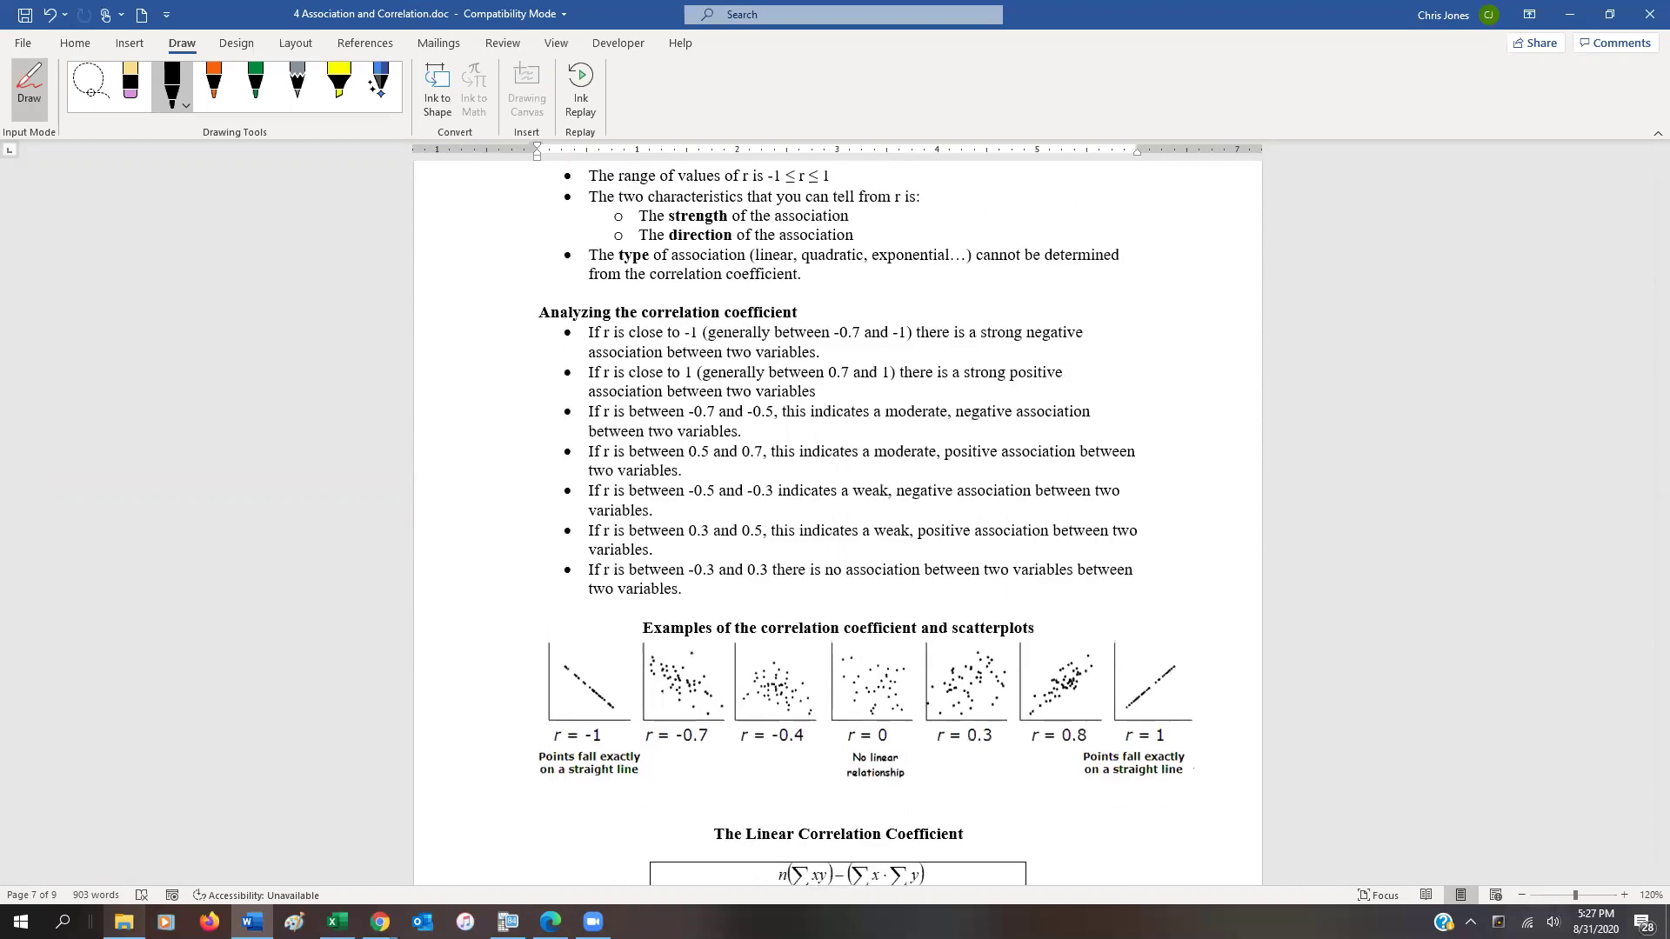
drag(839, 391, 822, 357)
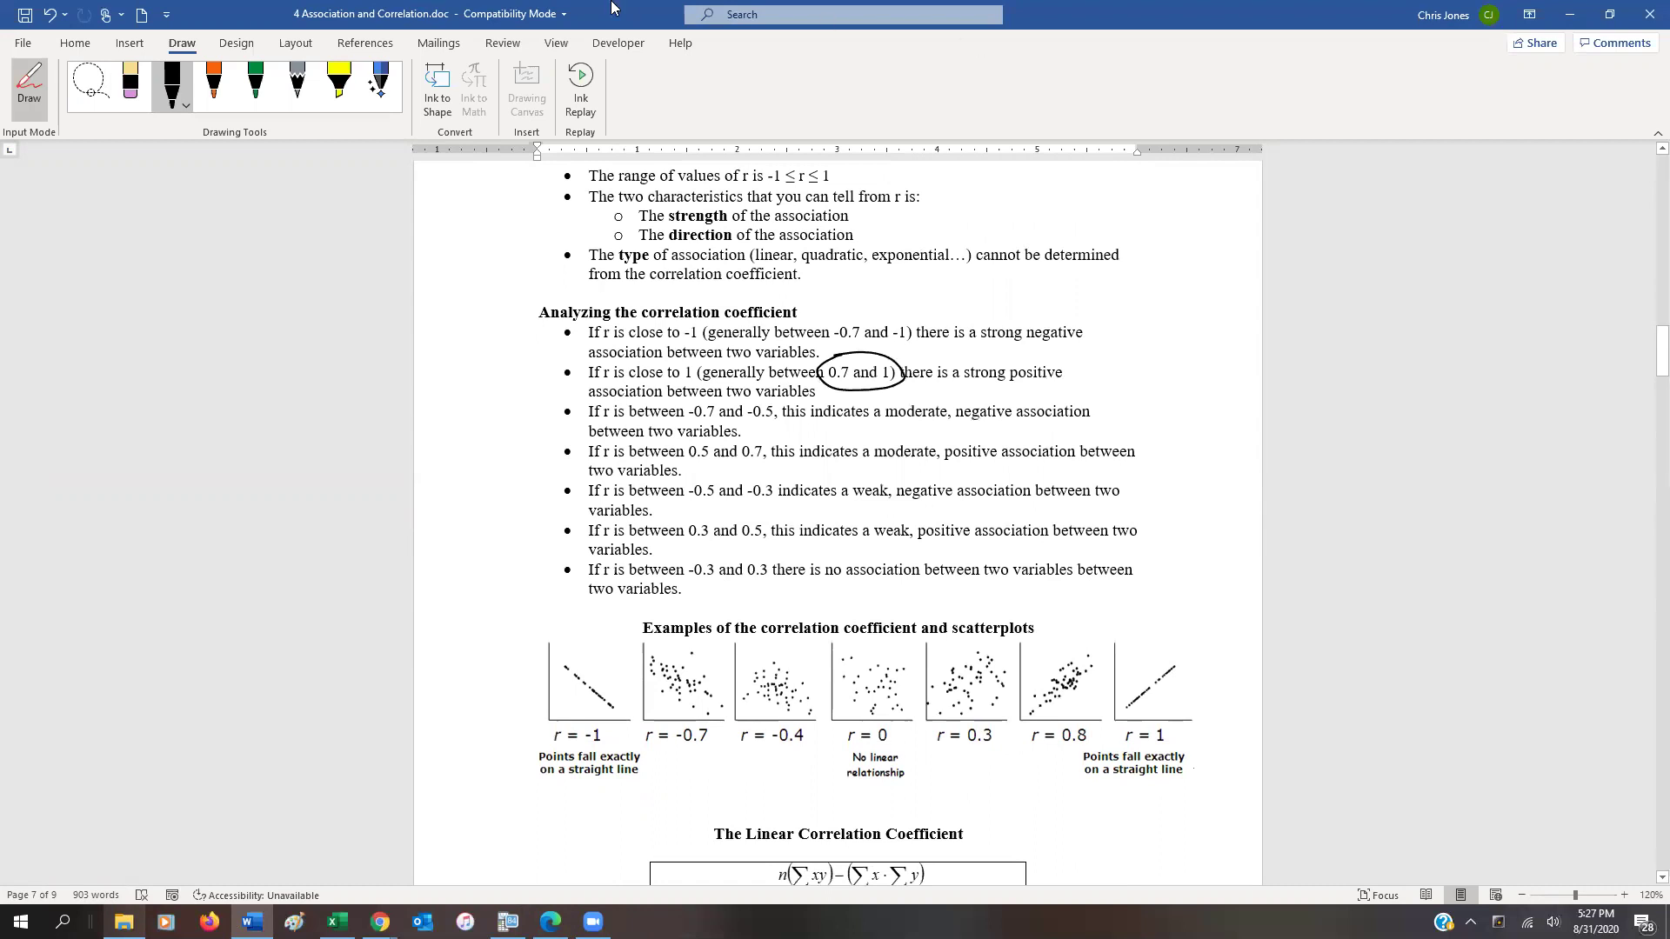
click(130, 83)
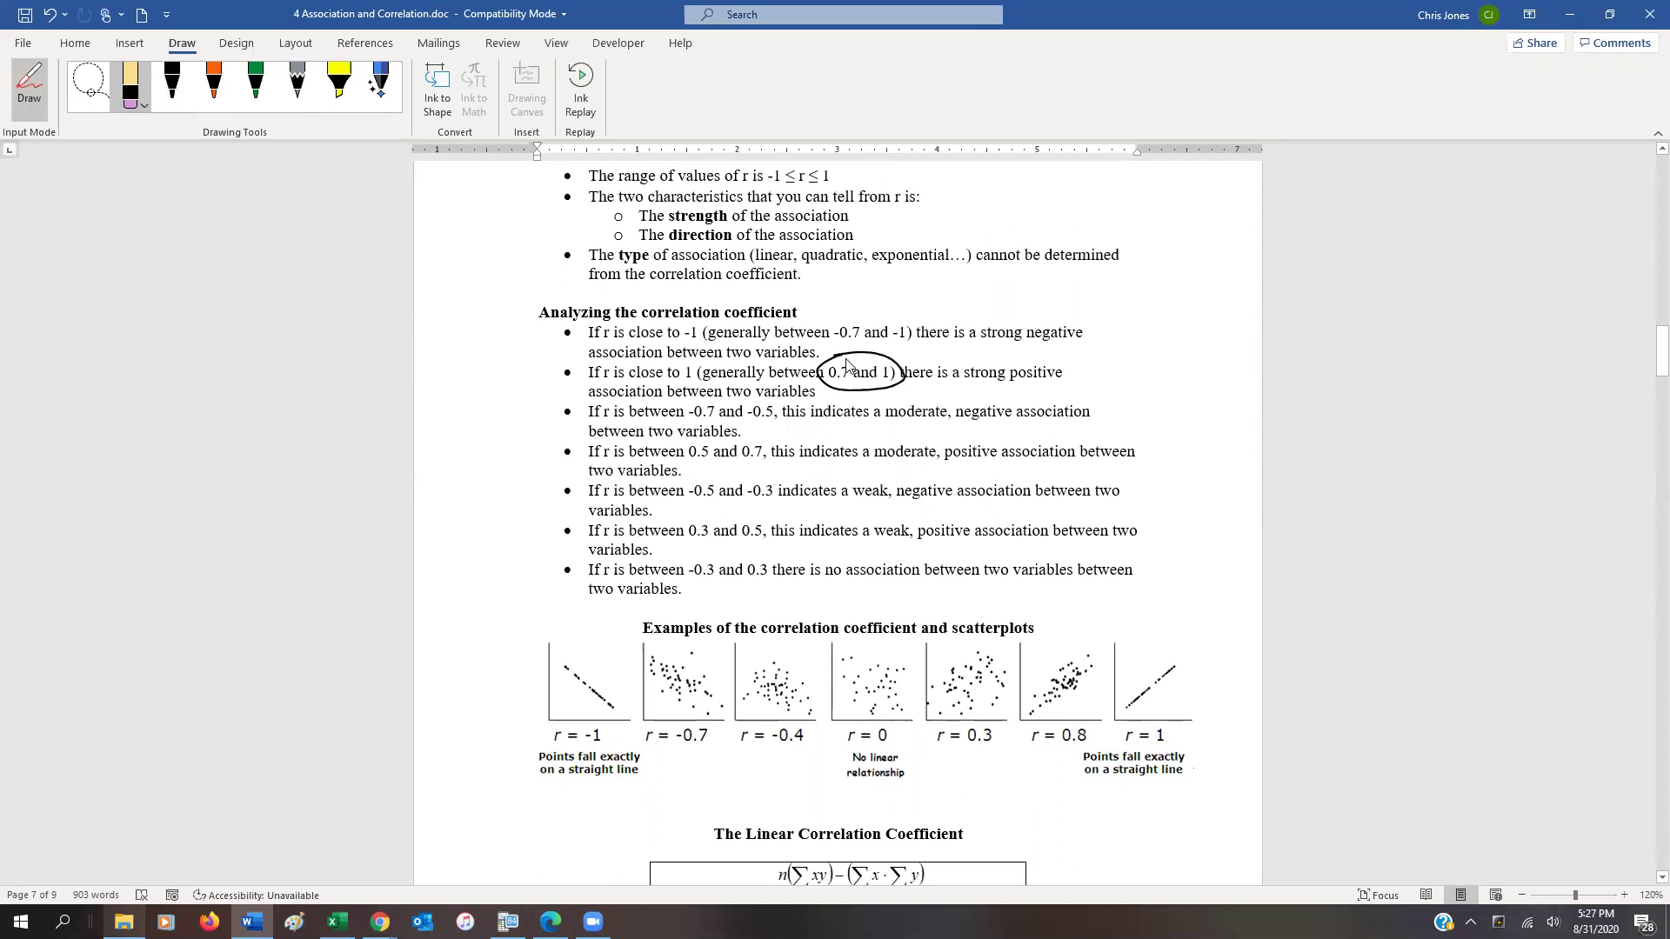
drag(848, 363, 855, 396)
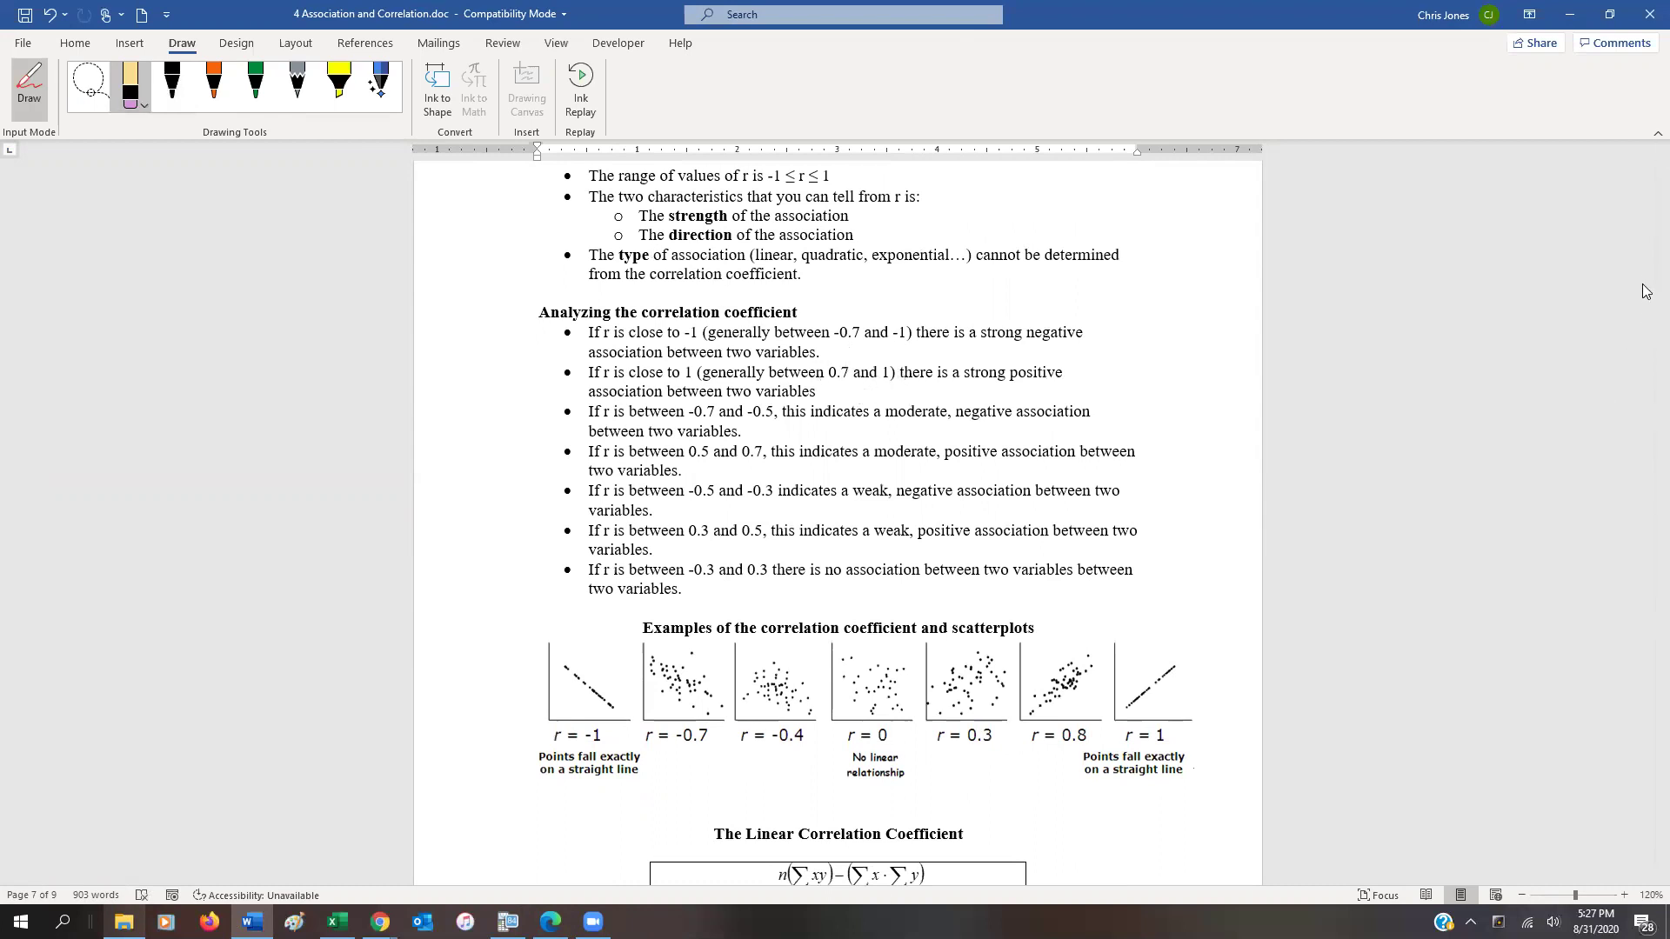
key(Escape)
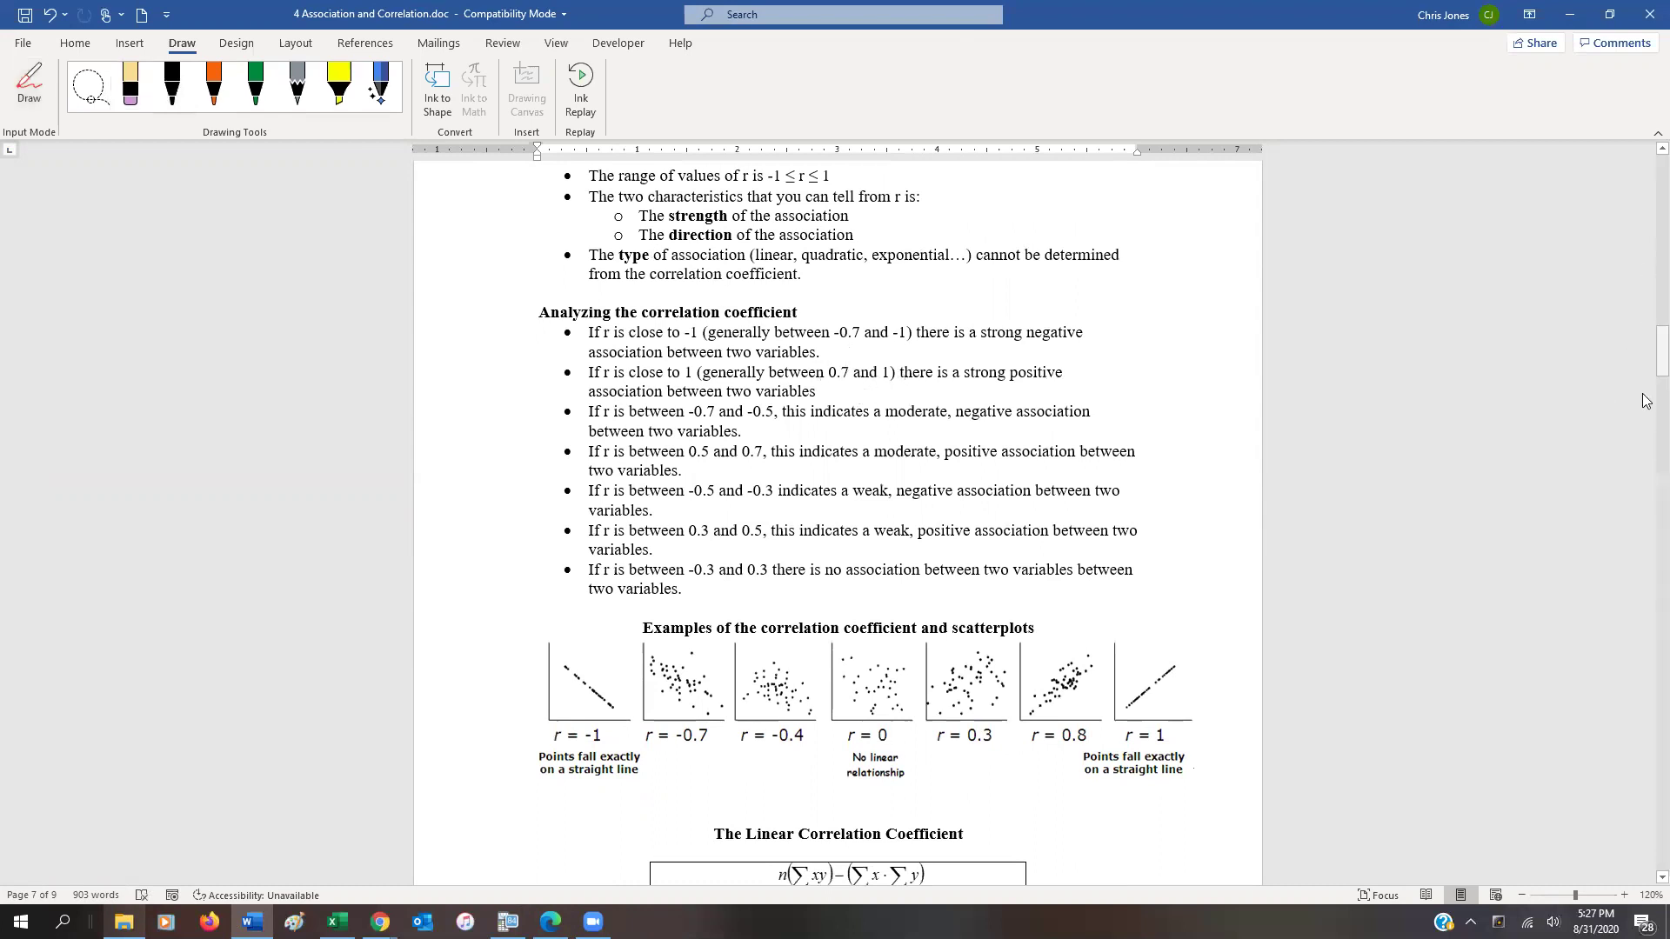
drag(1647, 400, 1647, 837)
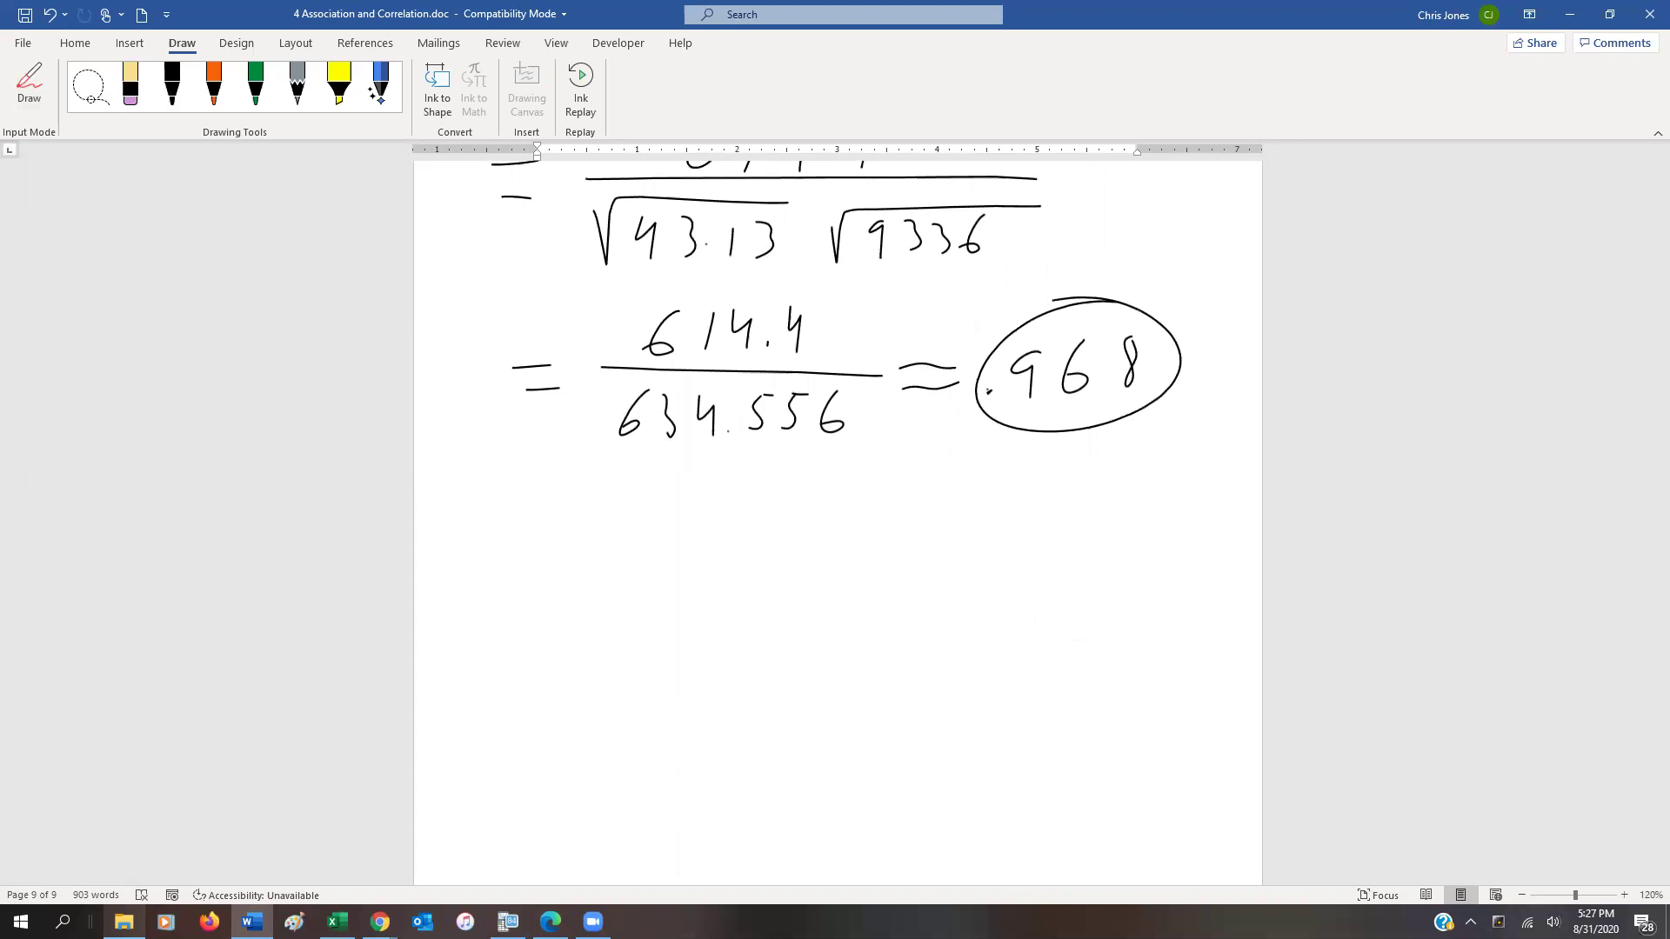
Write a circled 'e' label and 'Since r is close to 1', striking out 'very'
scroll(835, 521, up, 2)
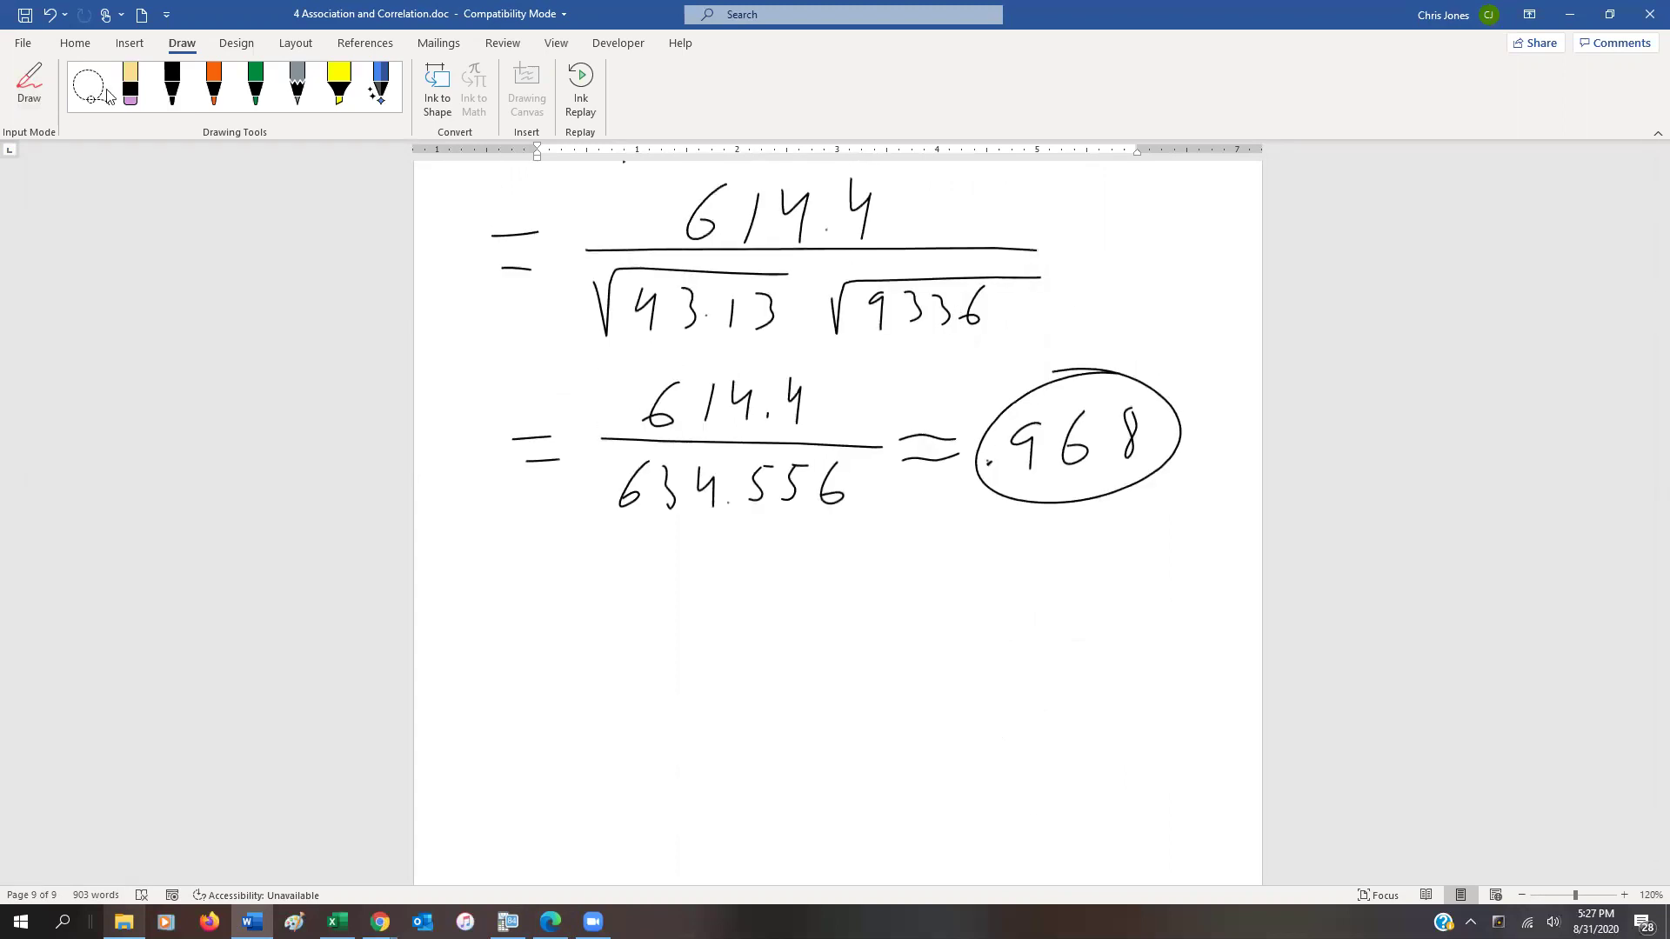
click(173, 87)
mouse_move(455, 588)
mouse_down()
mouse_move(496, 606)
mouse_move(464, 637)
mouse_move(510, 563)
mouse_move(456, 565)
mouse_up()
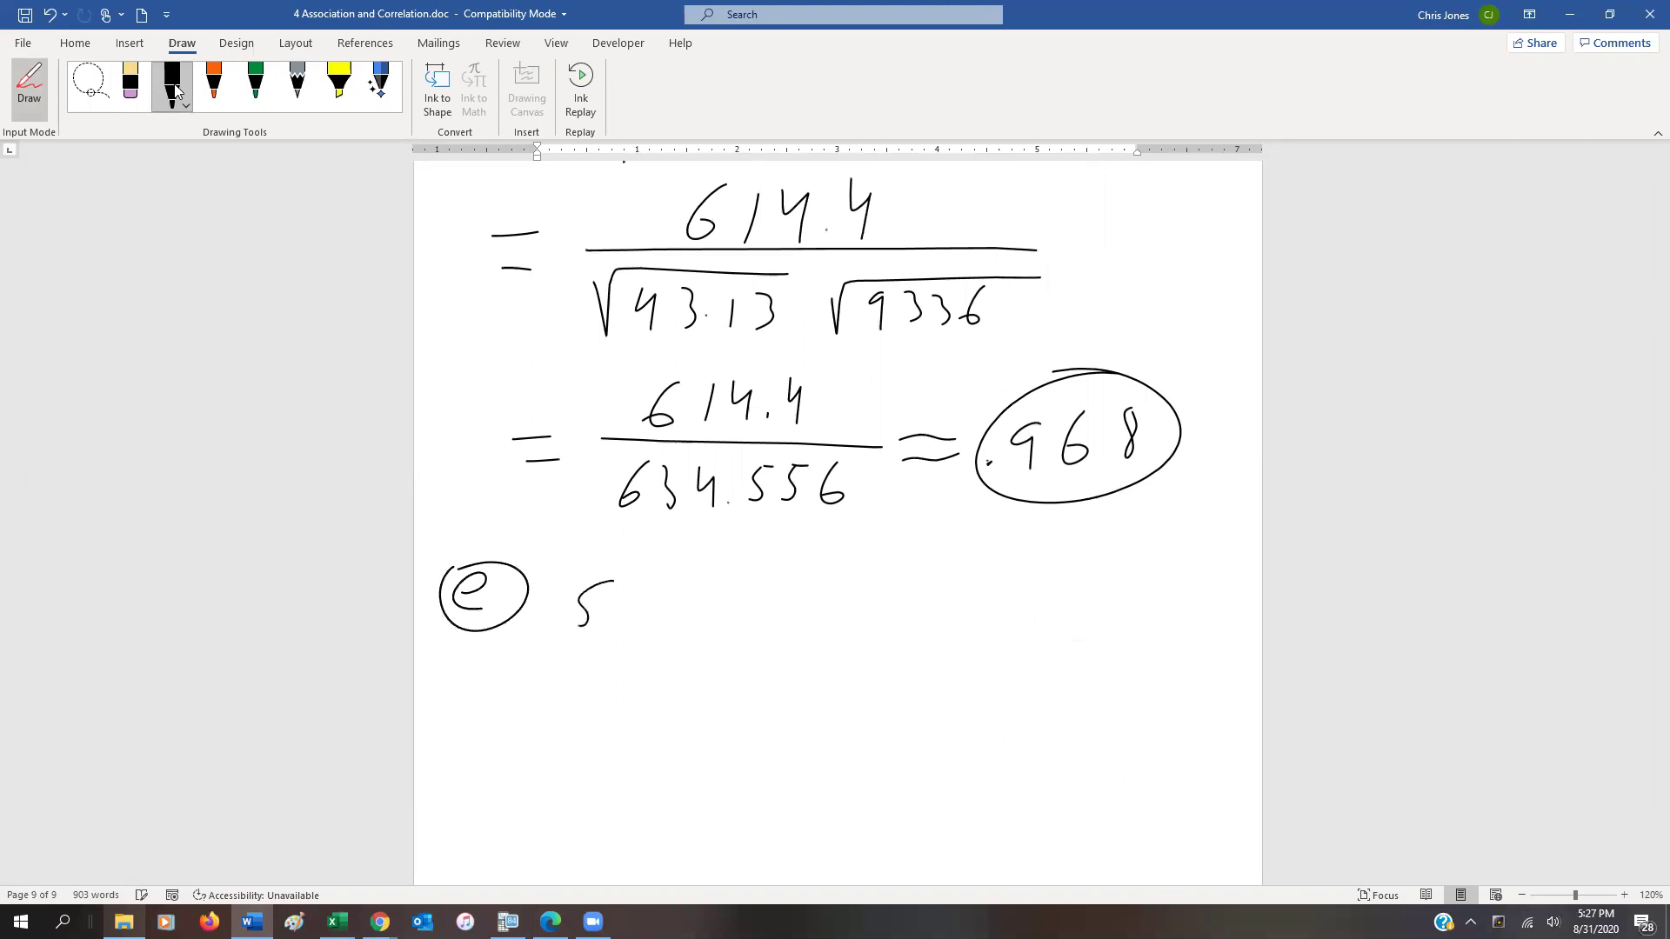
click(625, 581)
drag(777, 611, 787, 599)
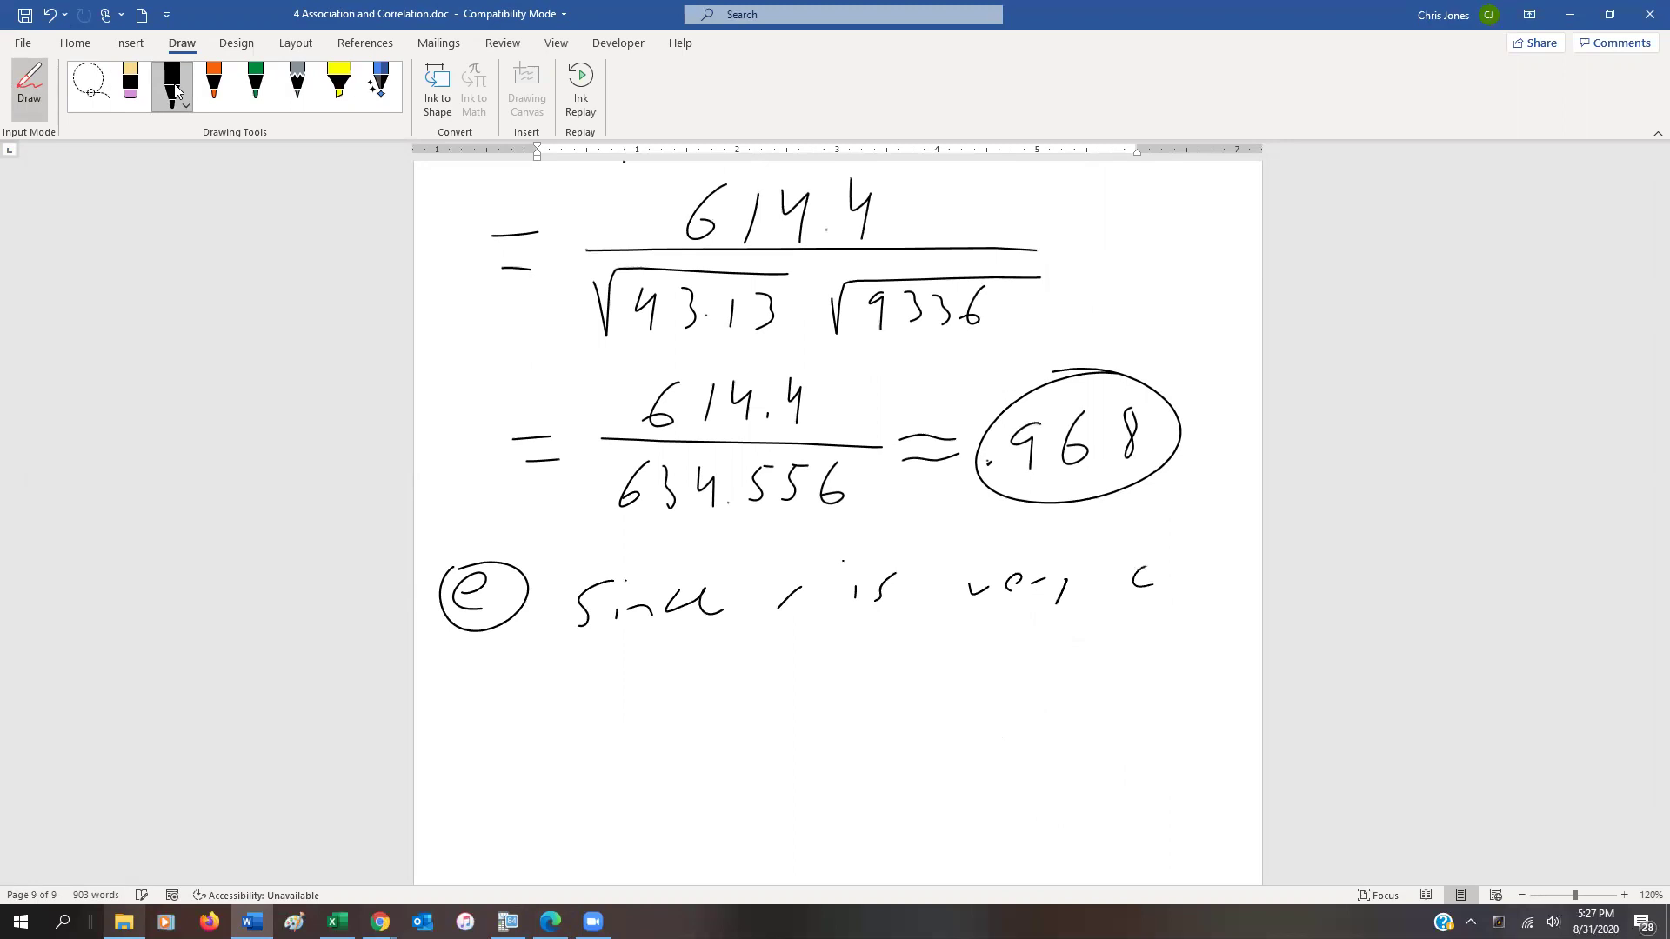
drag(1212, 566, 1201, 595)
drag(1245, 567, 1231, 602)
mouse_move(974, 581)
mouse_down()
mouse_move(1083, 579)
mouse_move(1054, 590)
mouse_up()
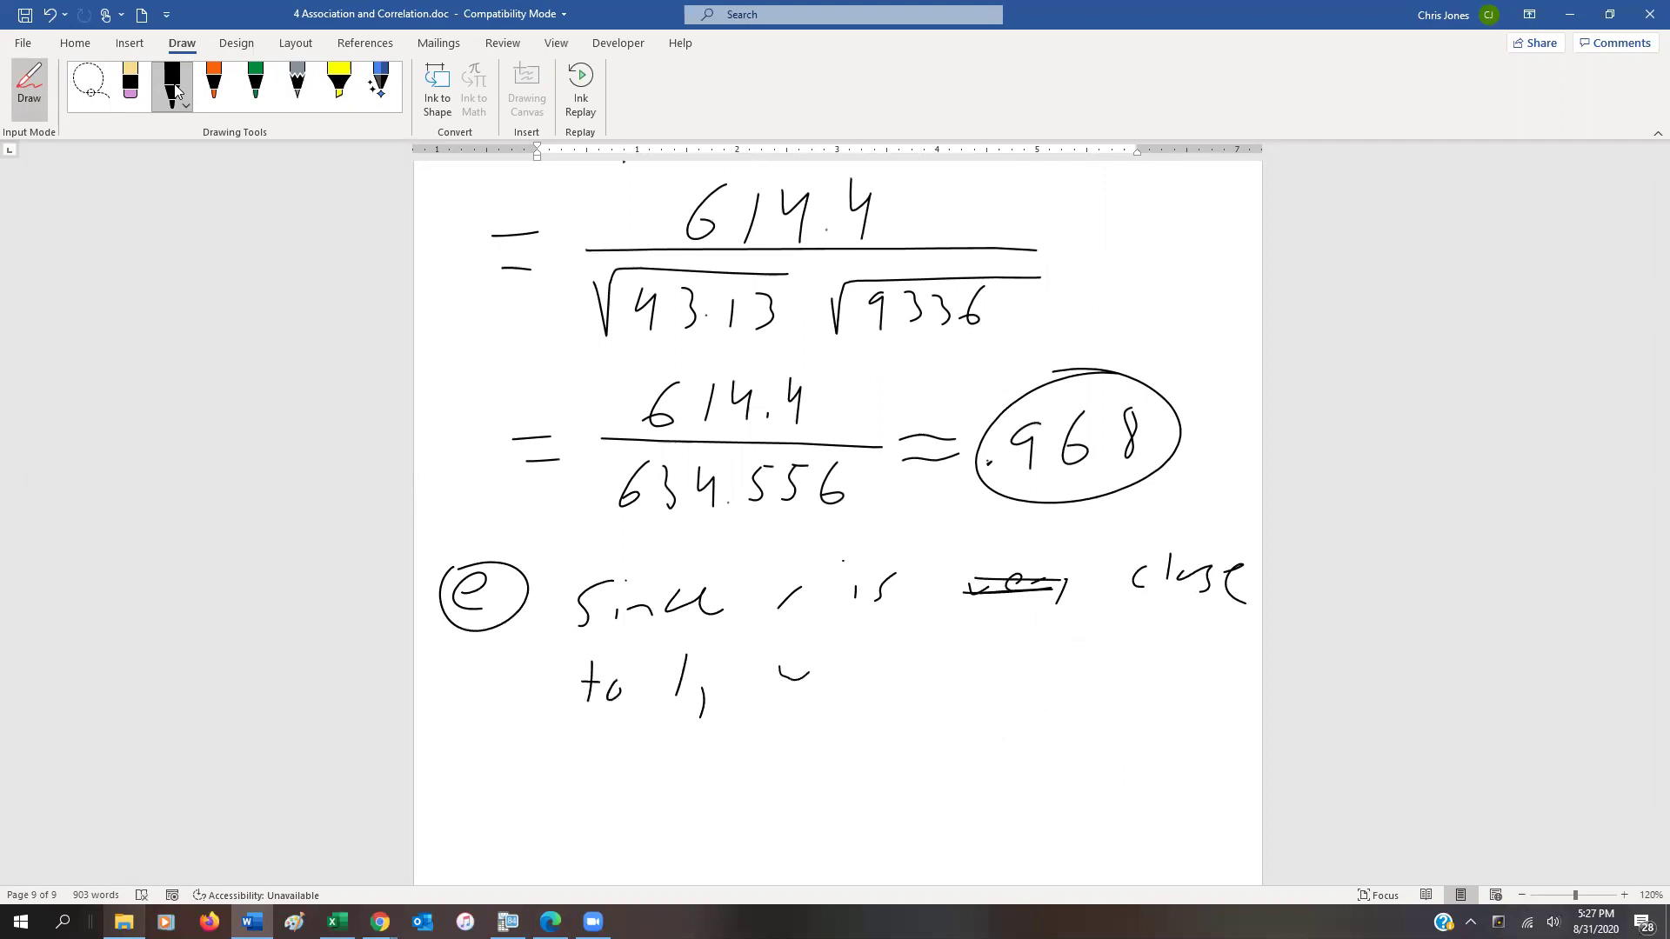
Continue the answer with 'we have a strong, positive'
drag(1005, 668, 1035, 679)
click(1116, 652)
mouse_move(661, 739)
mouse_down()
mouse_move(635, 787)
mouse_move(685, 778)
mouse_up()
mouse_move(728, 767)
mouse_down()
mouse_move(756, 748)
mouse_move(812, 764)
mouse_up()
drag(681, 760, 710, 757)
drag(833, 744, 821, 781)
drag(940, 740, 932, 762)
drag(967, 746, 986, 762)
click(1025, 740)
drag(1083, 741, 1133, 746)
click(1072, 722)
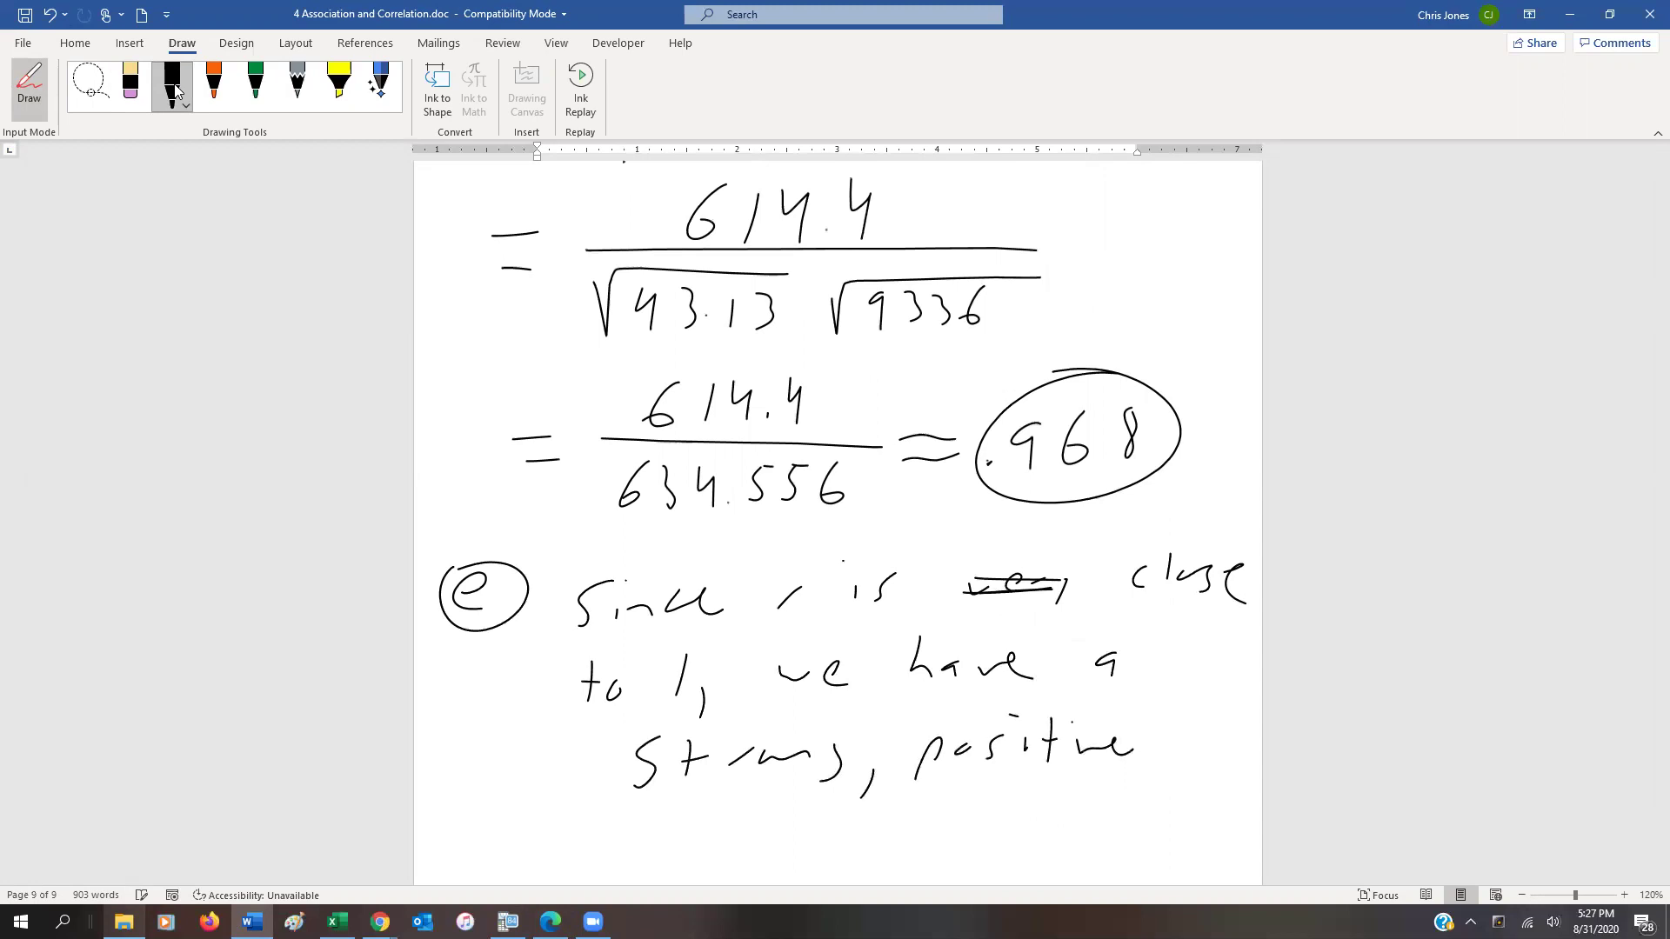
click(295, 43)
Look through the Insert and Home ribbon tabs before returning to the Draw tab
scroll(1341, 431, down, 3)
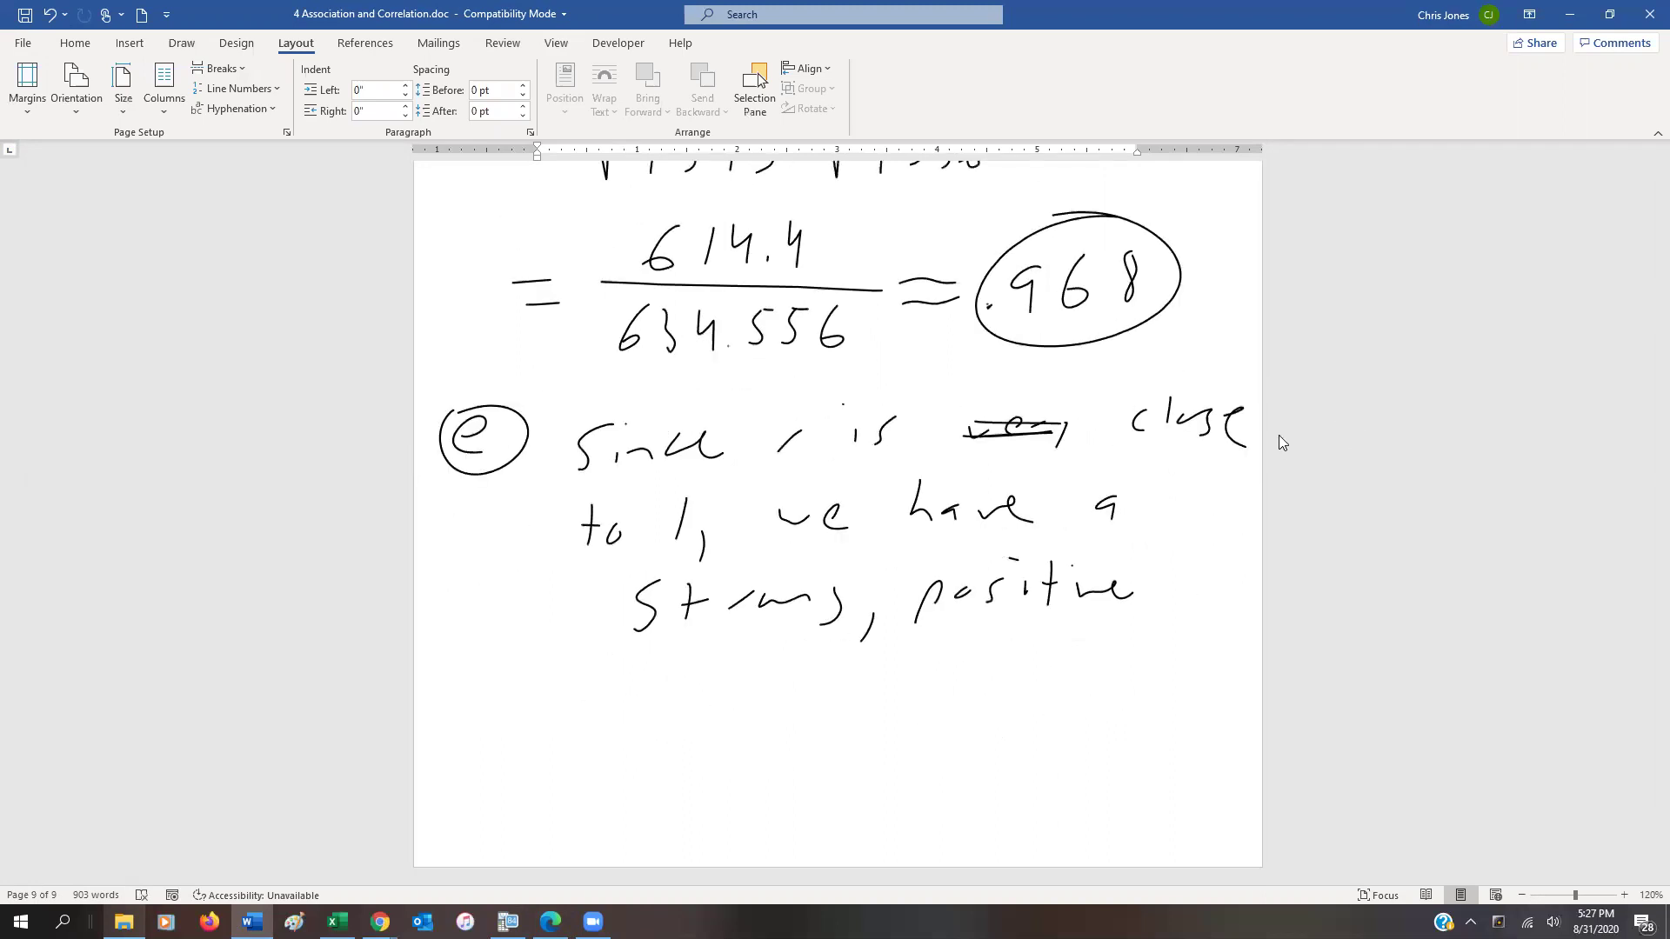
click(126, 44)
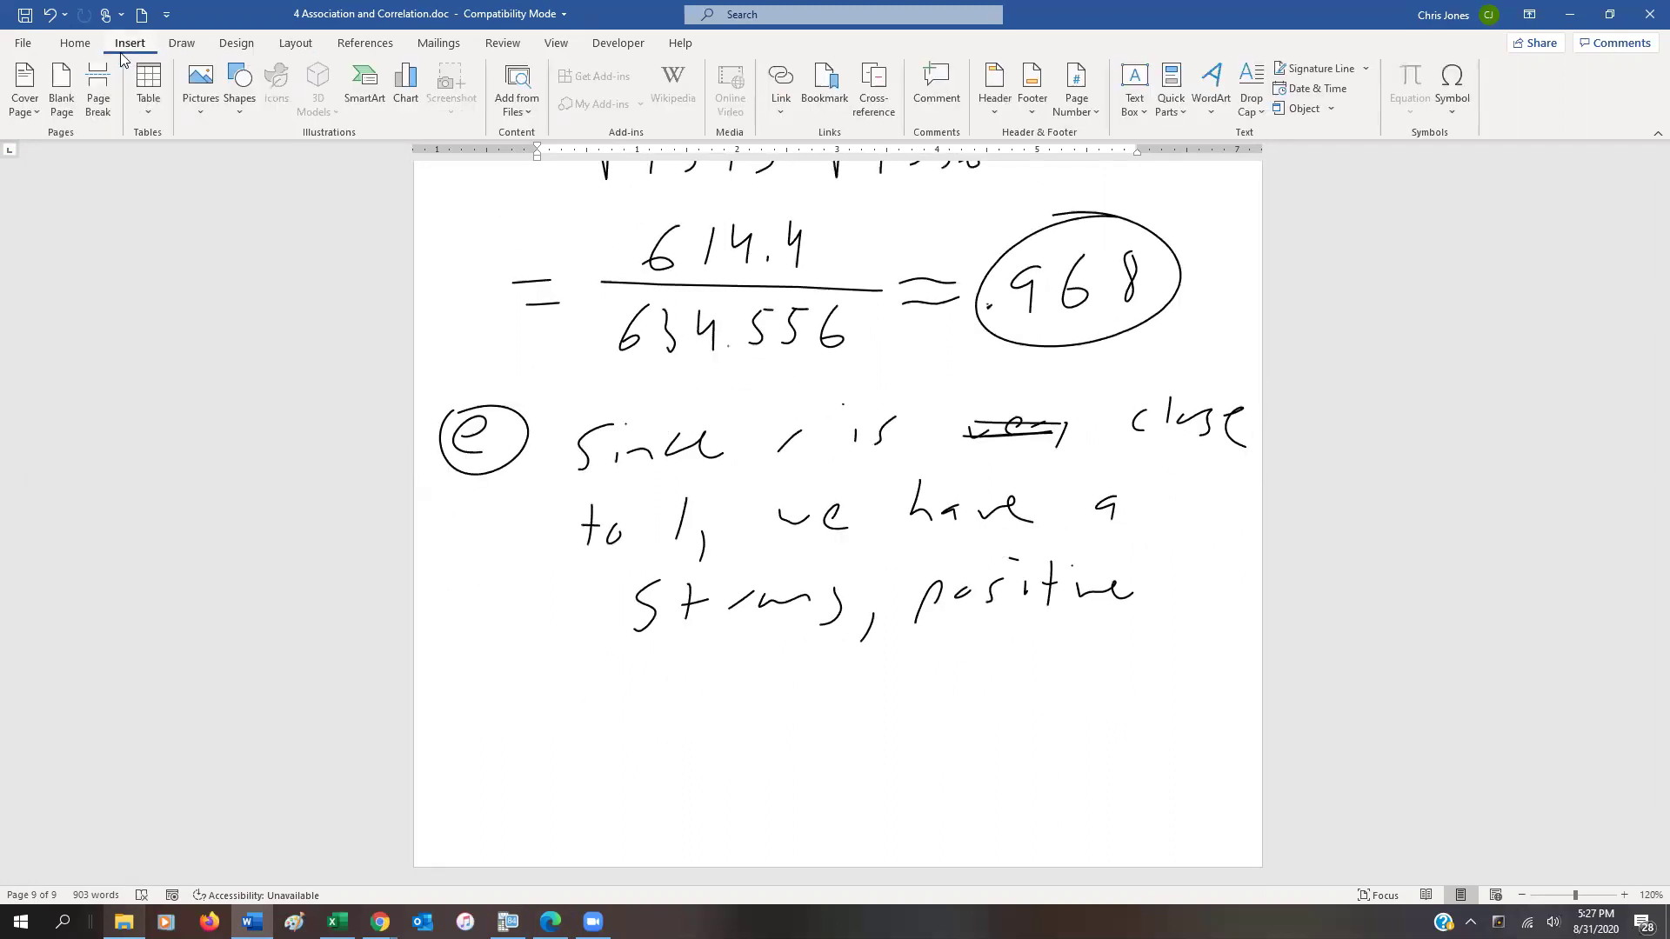
click(75, 43)
click(131, 43)
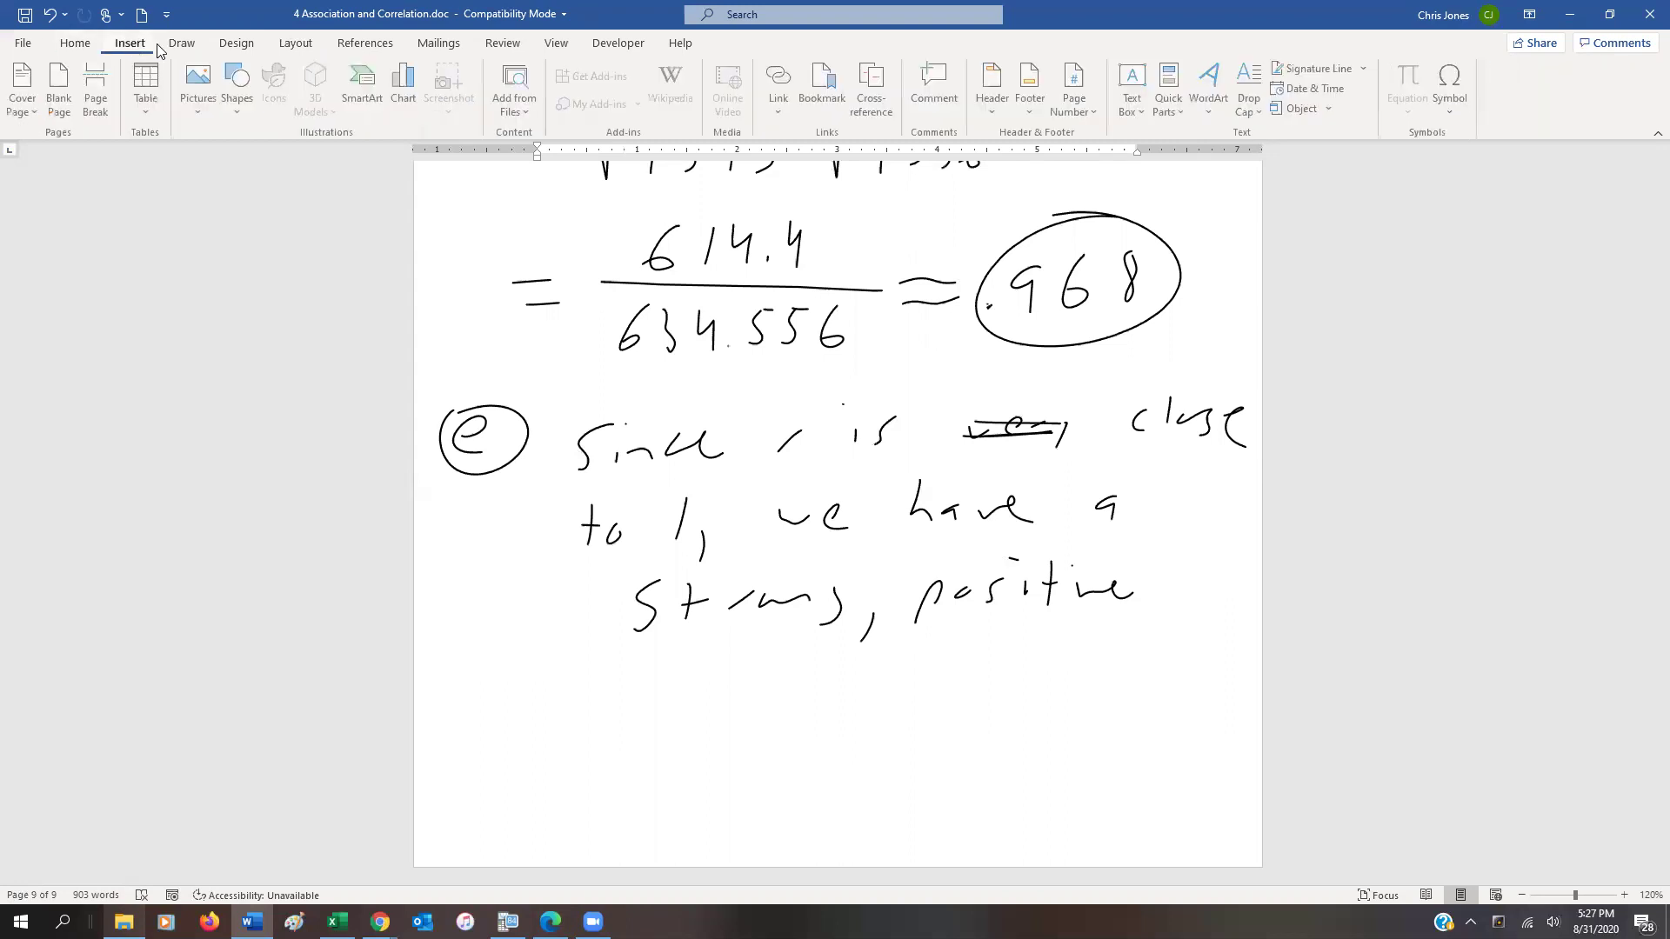
click(183, 43)
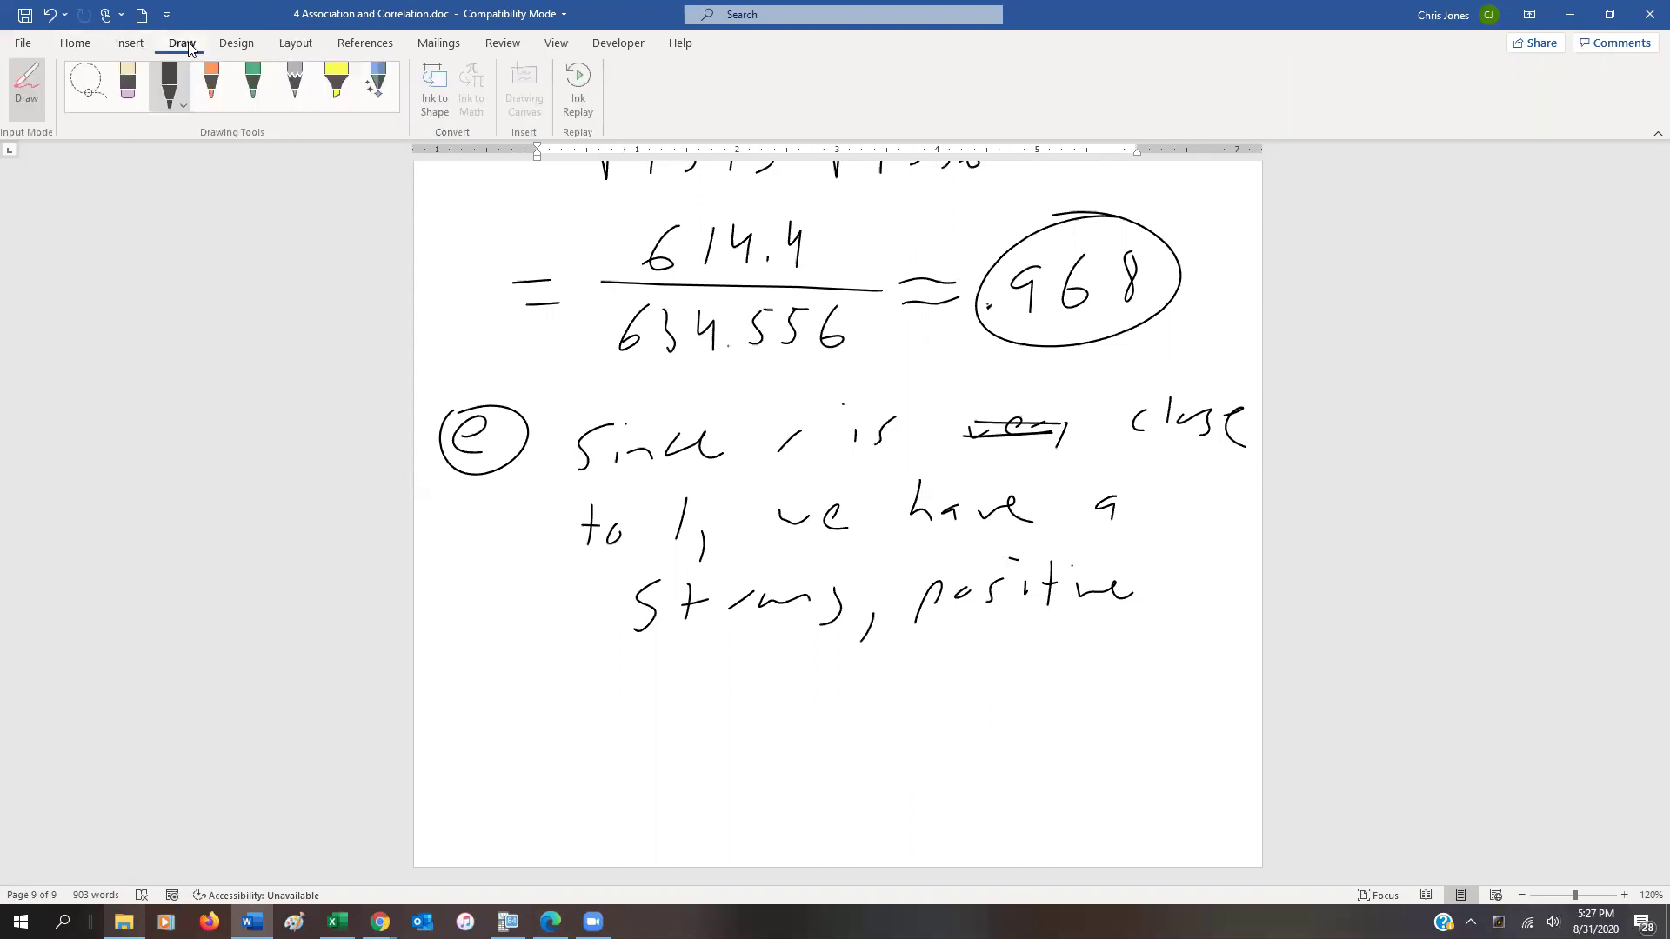
scroll(716, 717, up, 1)
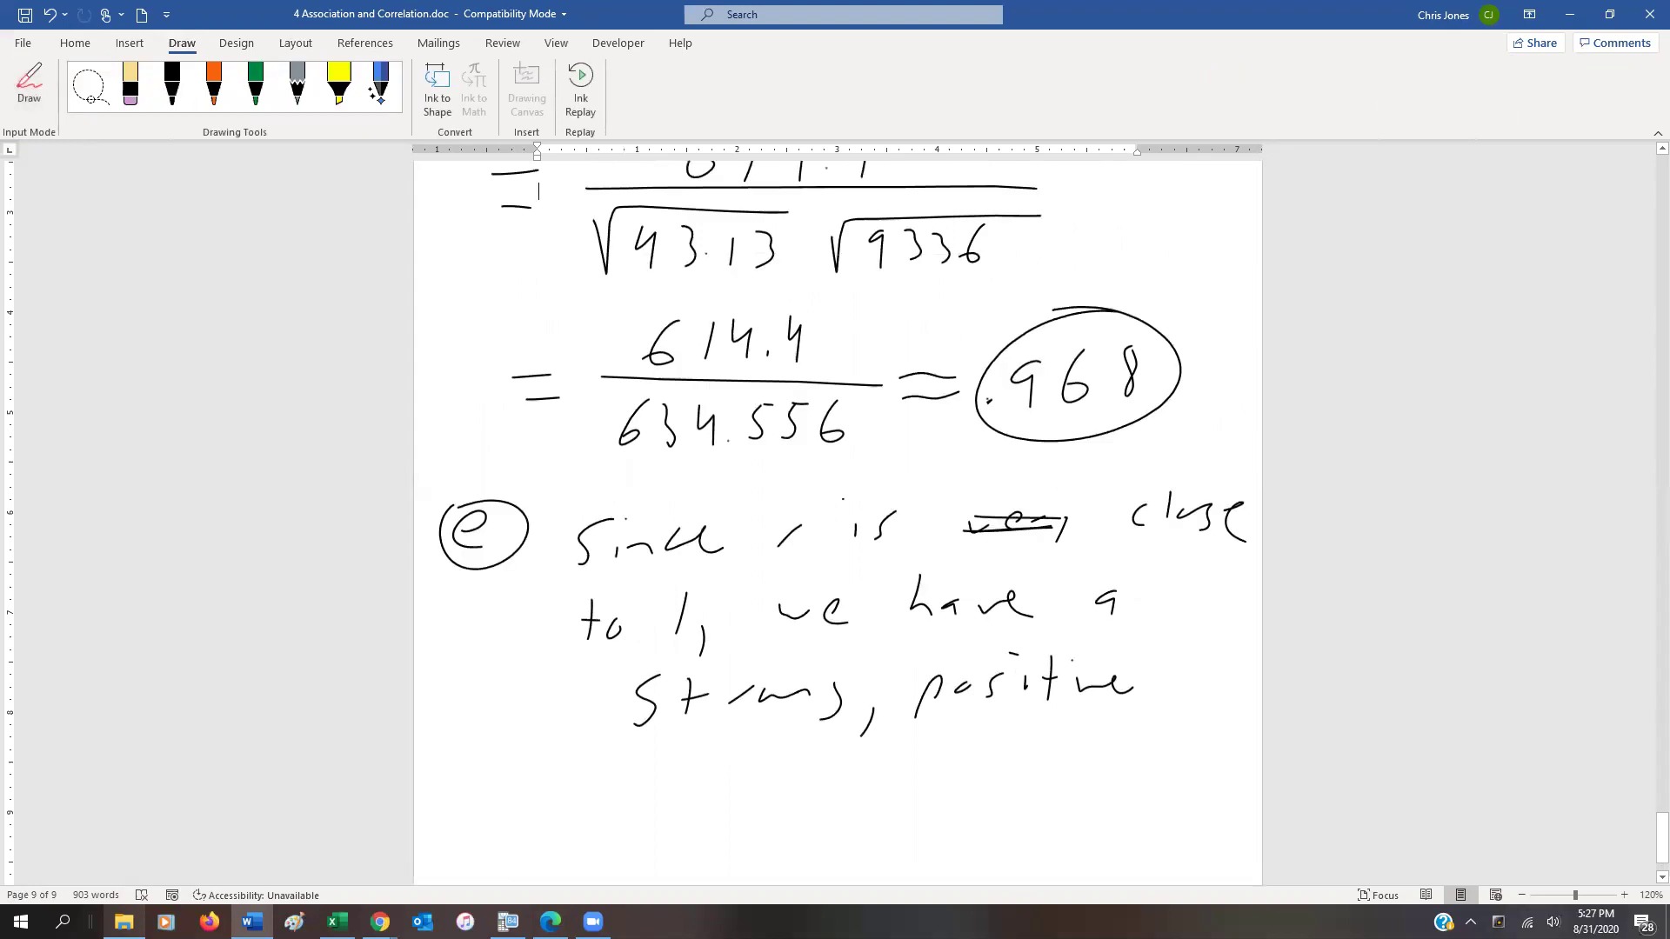
Undo the last edit and scroll back to the unfinished part e answer
key(ctrl+z)
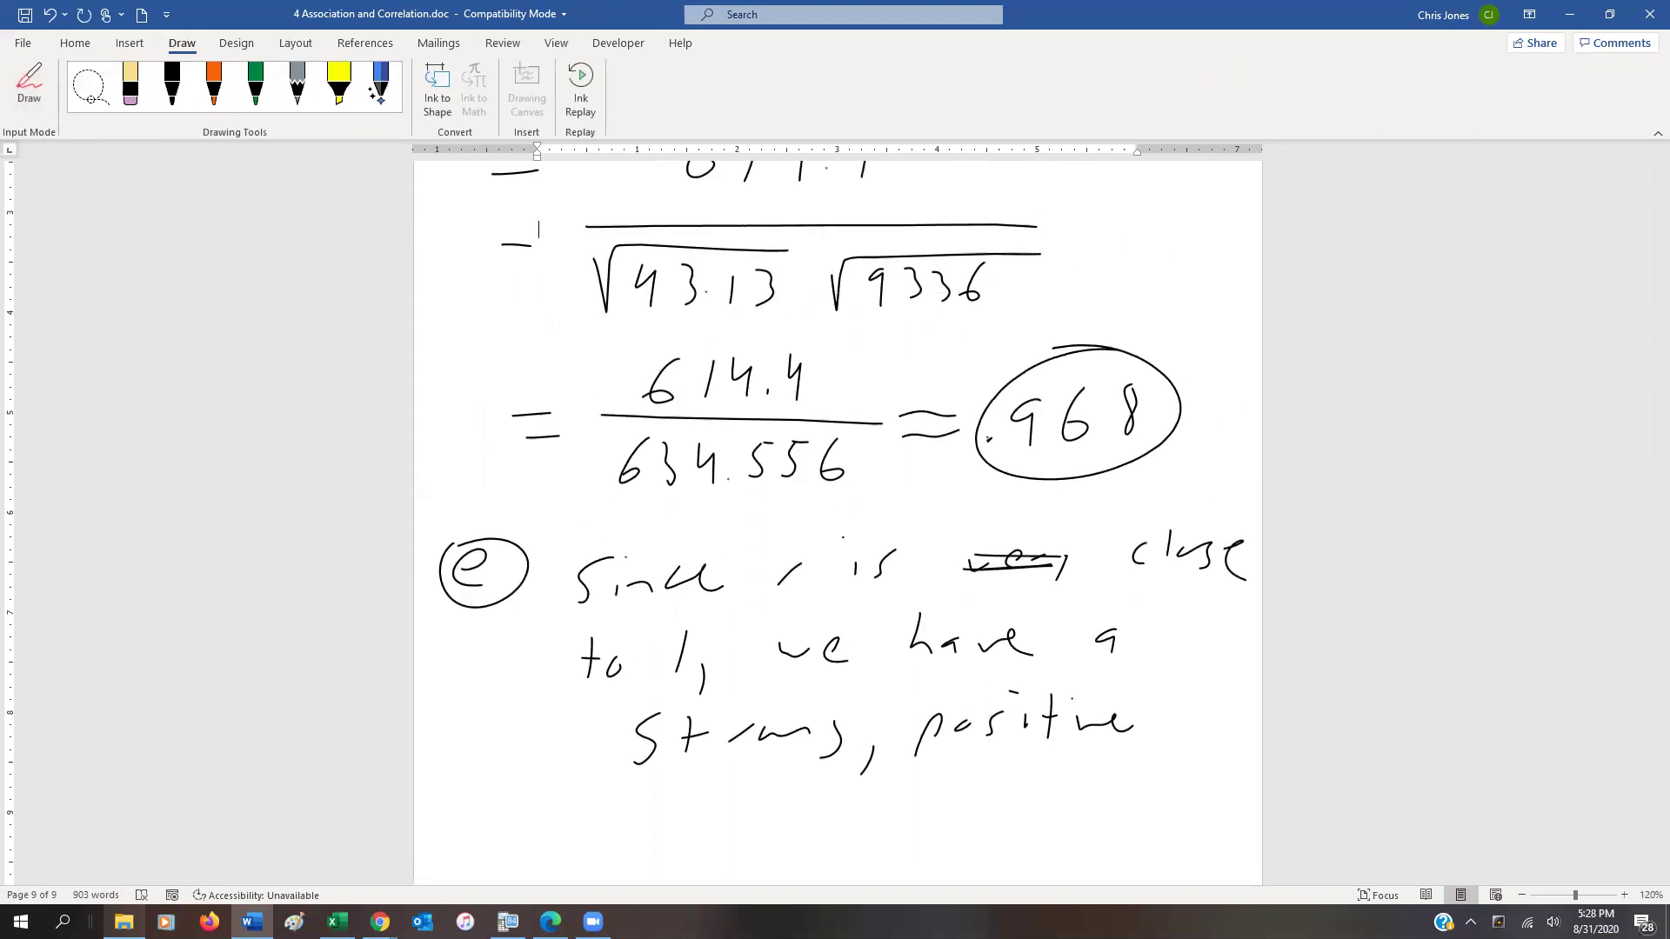
scroll(1099, 784, down, 1)
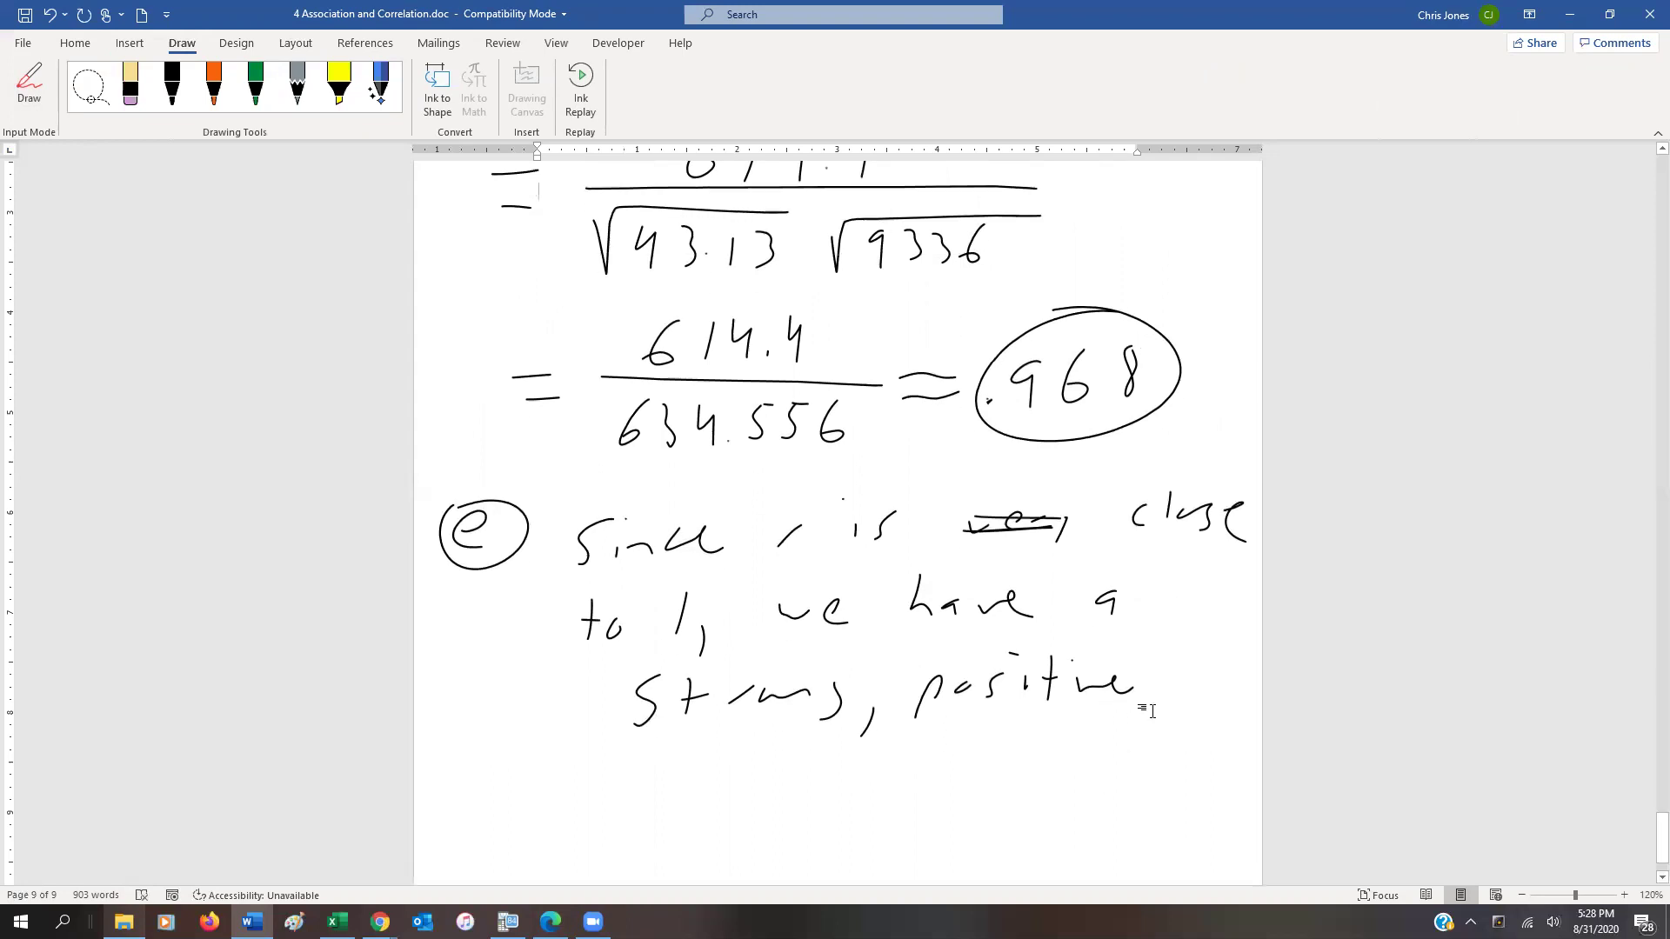
scroll(1177, 756, up, 5)
scroll(838, 522, up, 12)
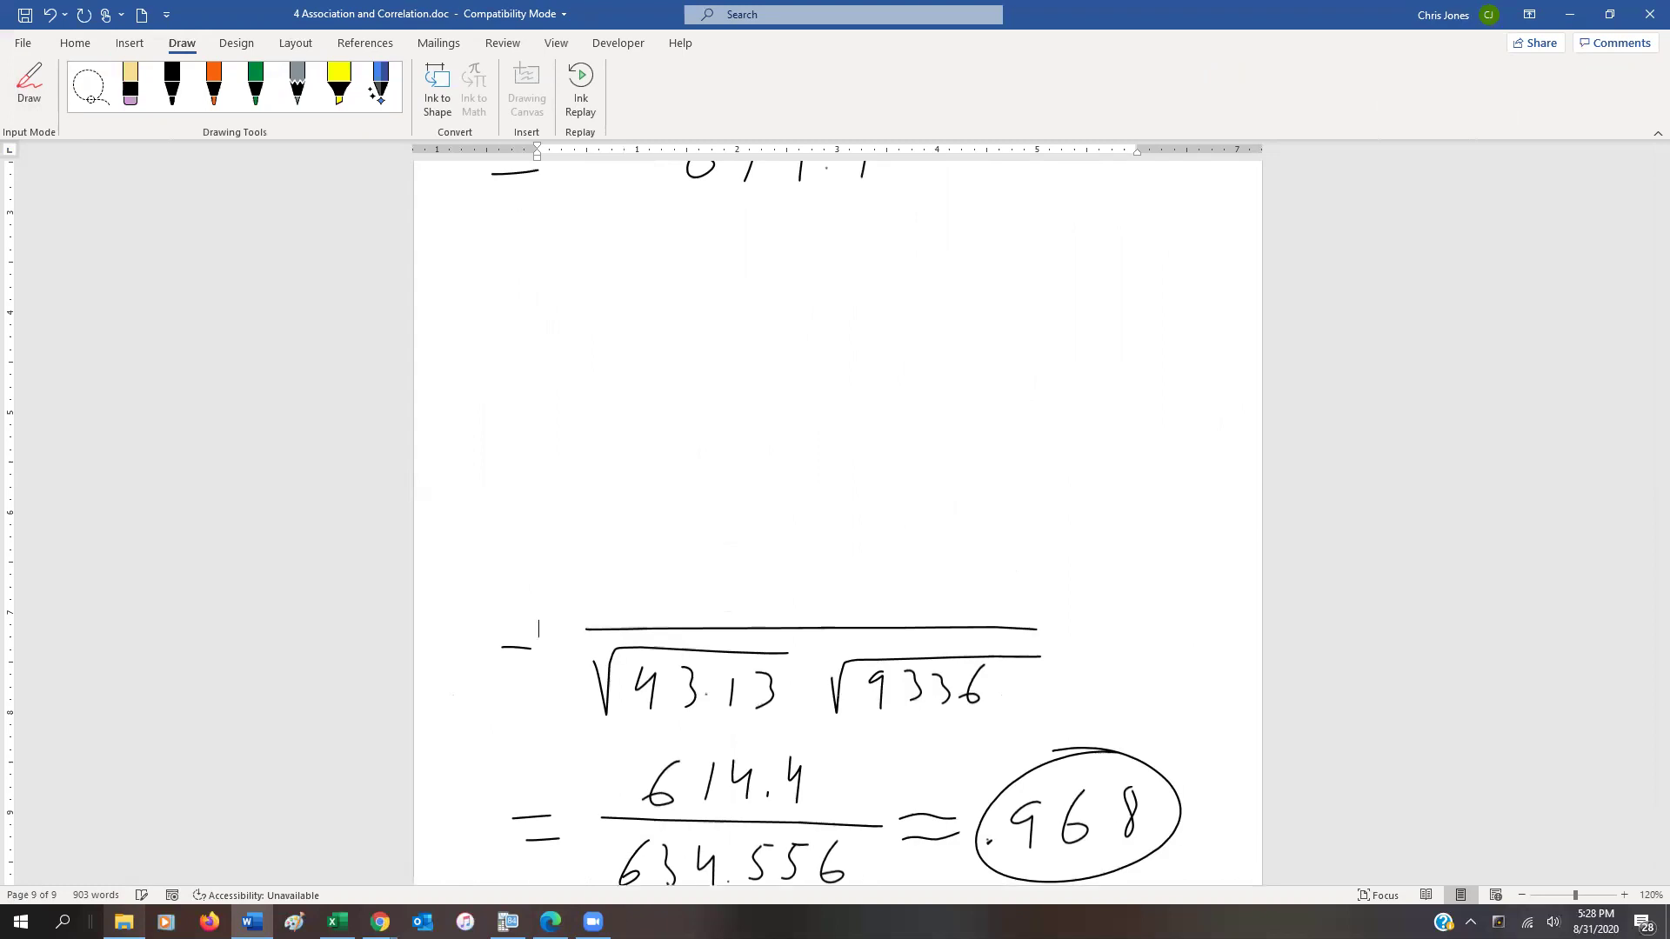
scroll(1006, 641, down, 20)
scroll(1009, 667, up, 4)
scroll(1009, 667, up, 6)
scroll(837, 522, up, 1)
scroll(838, 522, down, 4)
scroll(838, 521, up, 5)
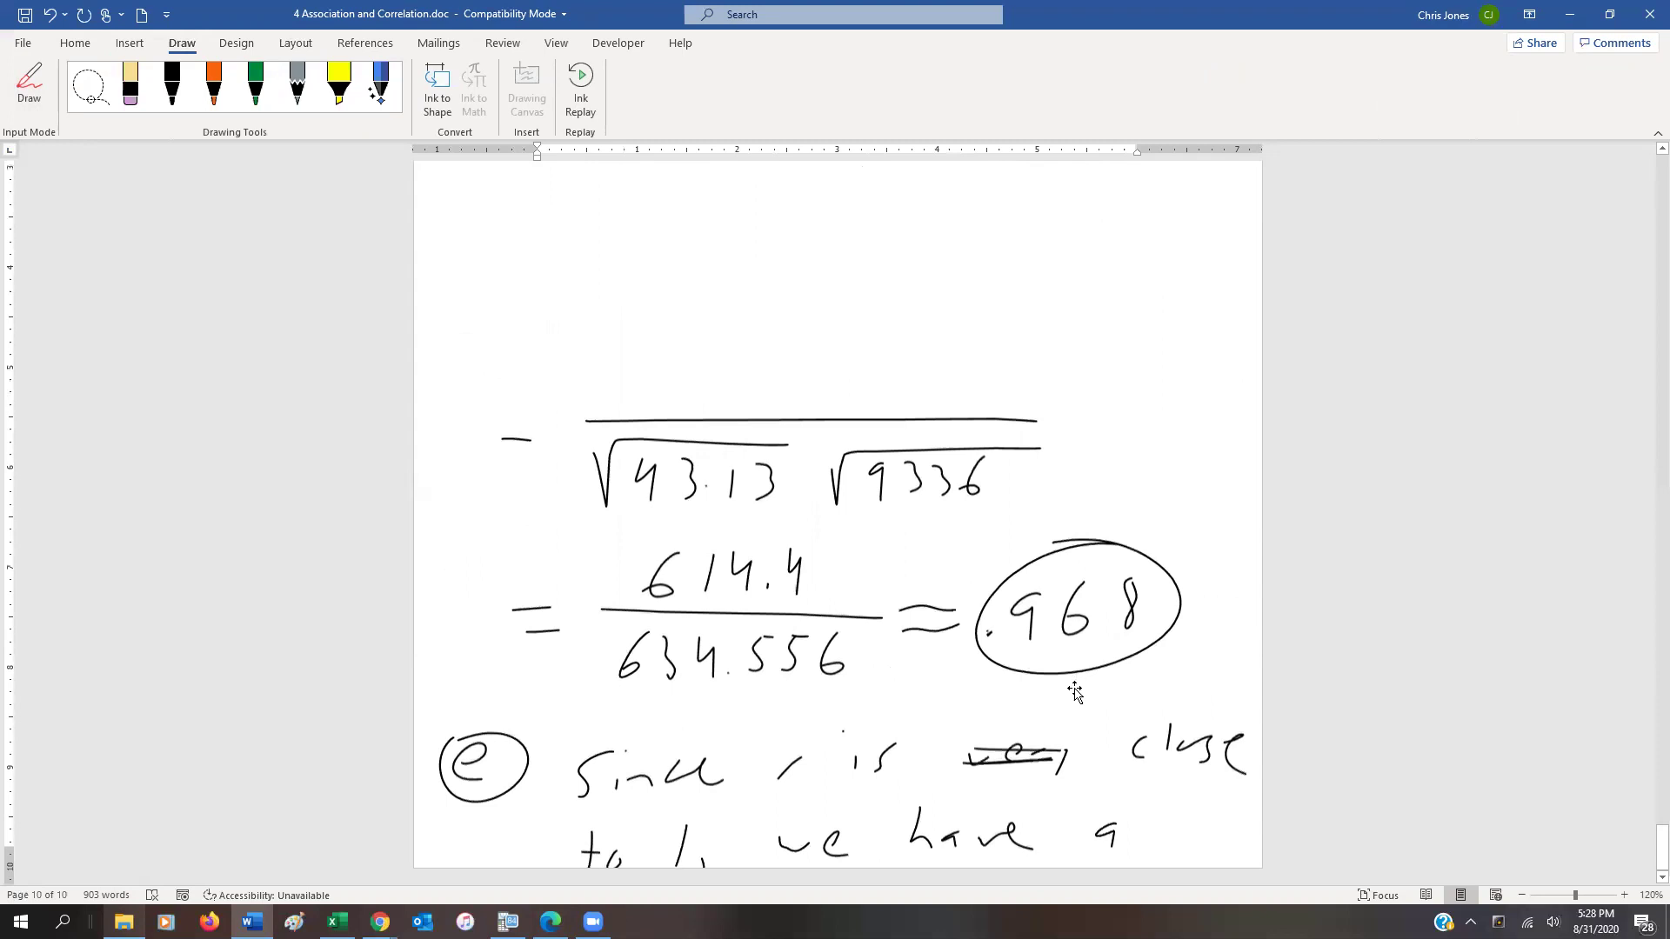
scroll(1061, 689, up, 7)
scroll(838, 522, down, 10)
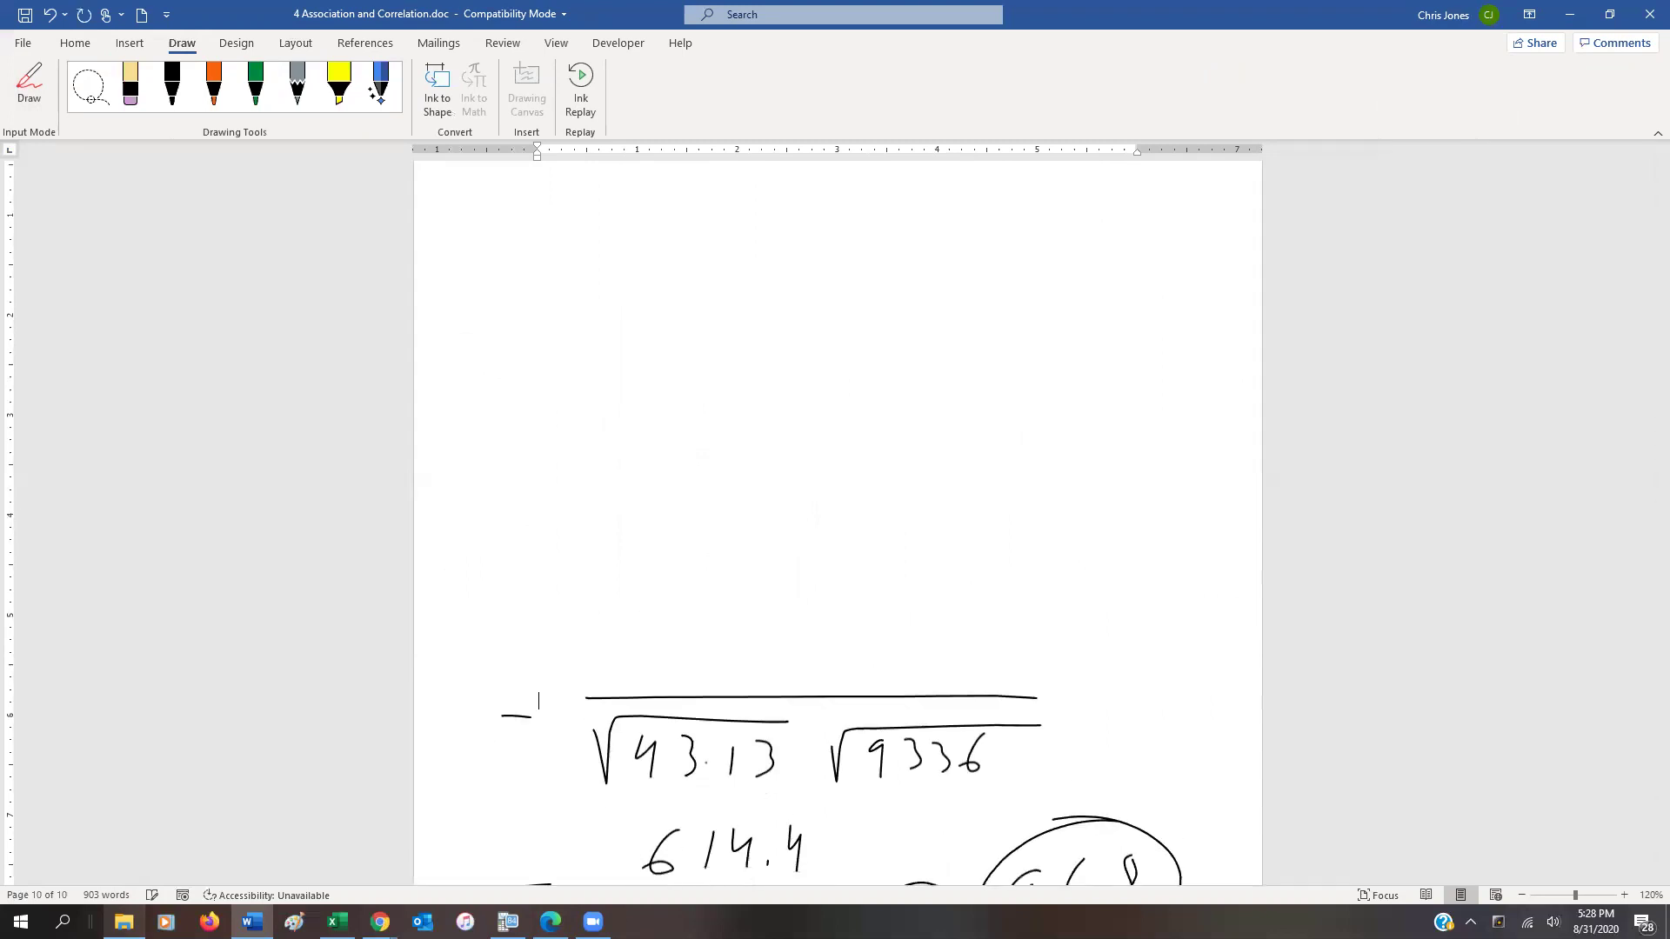
scroll(838, 522, down, 3)
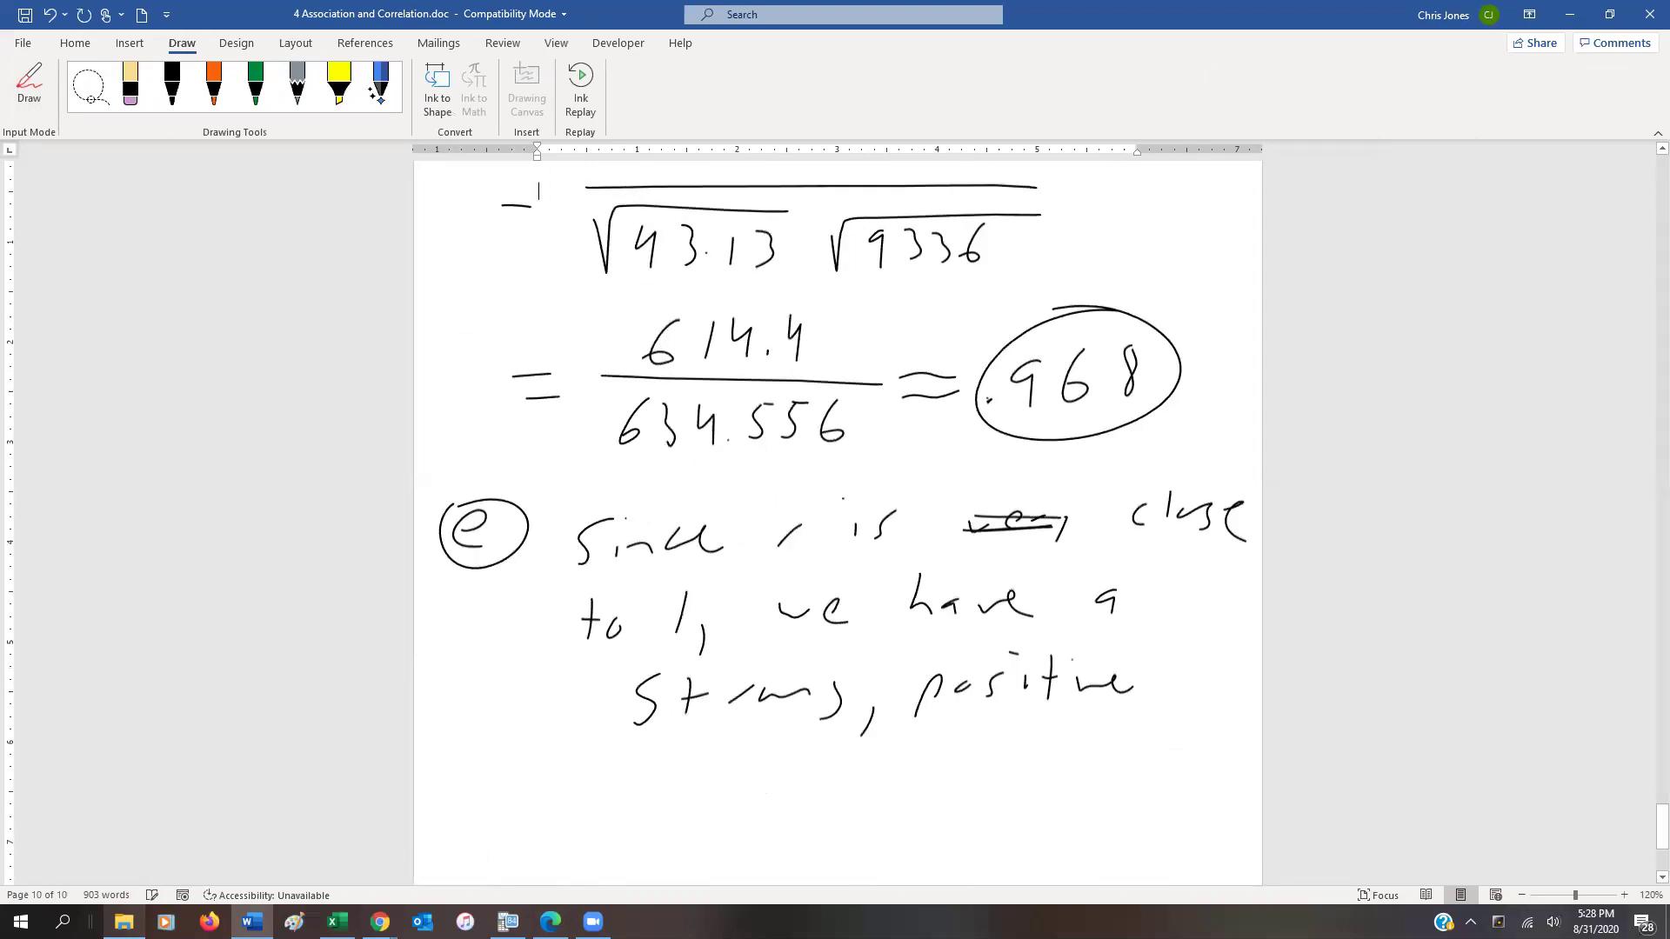
scroll(538, 263, up, 1)
Handwrite 'association' in black ink to finish part e
click(171, 87)
mouse_move(696, 799)
mouse_down()
mouse_move(683, 831)
mouse_move(749, 801)
mouse_move(754, 823)
mouse_move(856, 830)
mouse_up()
mouse_move(902, 781)
mouse_down()
mouse_move(900, 830)
mouse_move(911, 797)
mouse_up()
mouse_move(953, 801)
mouse_down()
mouse_move(954, 819)
mouse_move(1002, 811)
mouse_up()
Scroll back up to page 7 and select the wording of question f
scroll(157, 82, up, 2)
scroll(831, 440, up, 8)
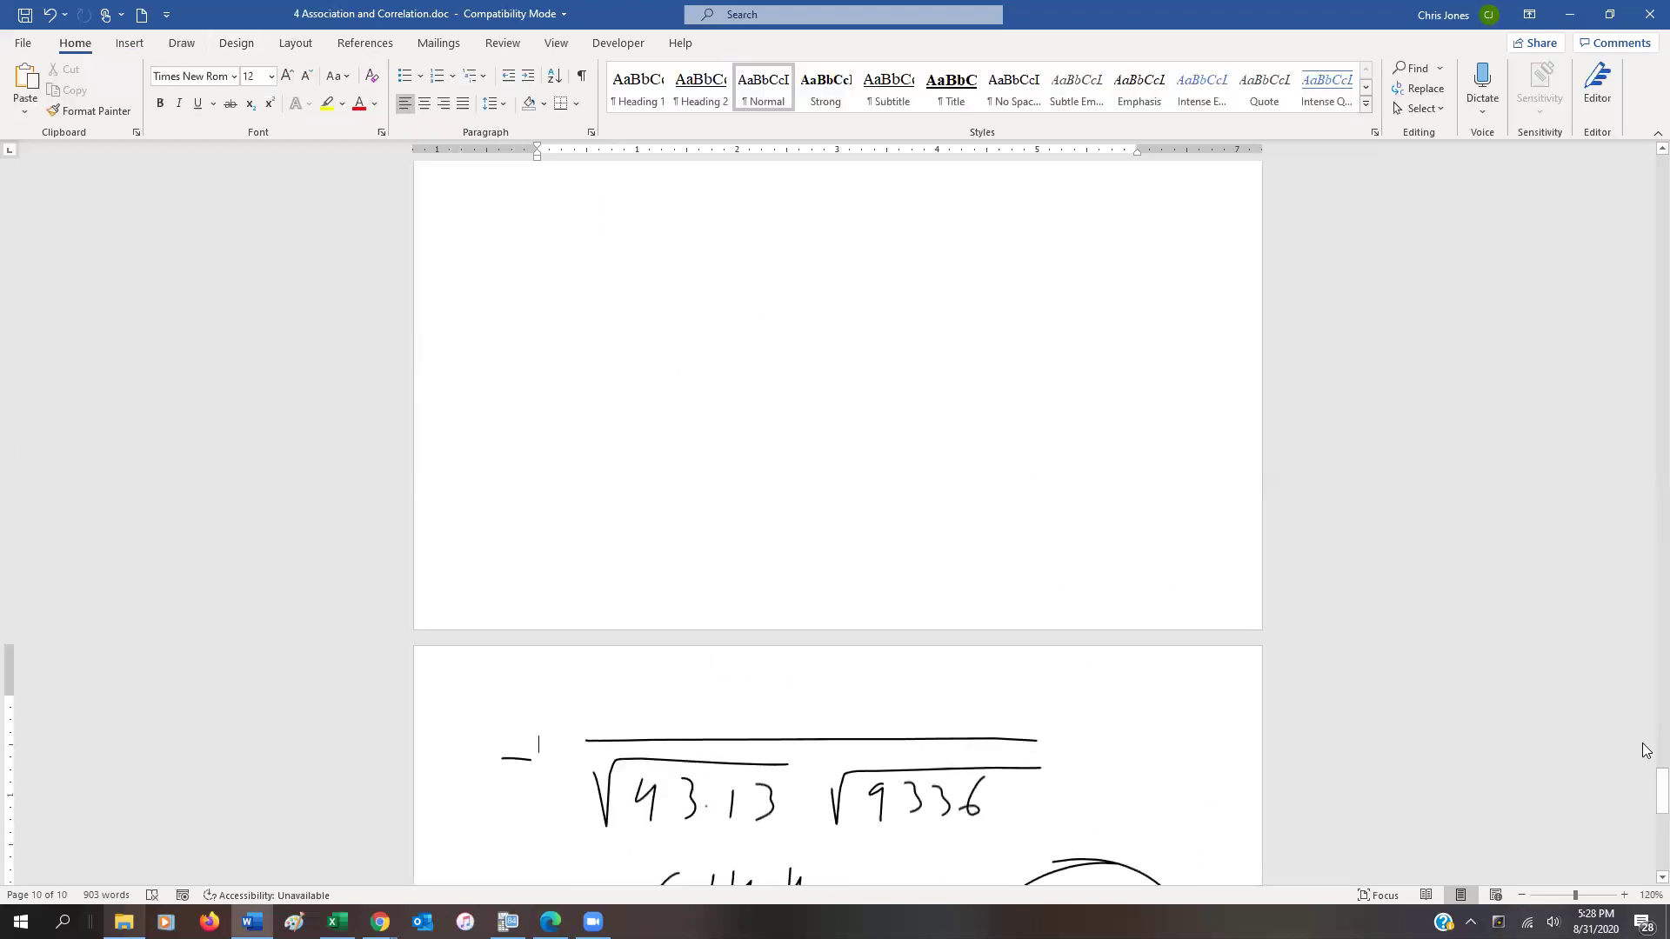
mouse_move(1662, 787)
mouse_down()
mouse_move(1662, 588)
mouse_move(1662, 609)
mouse_up()
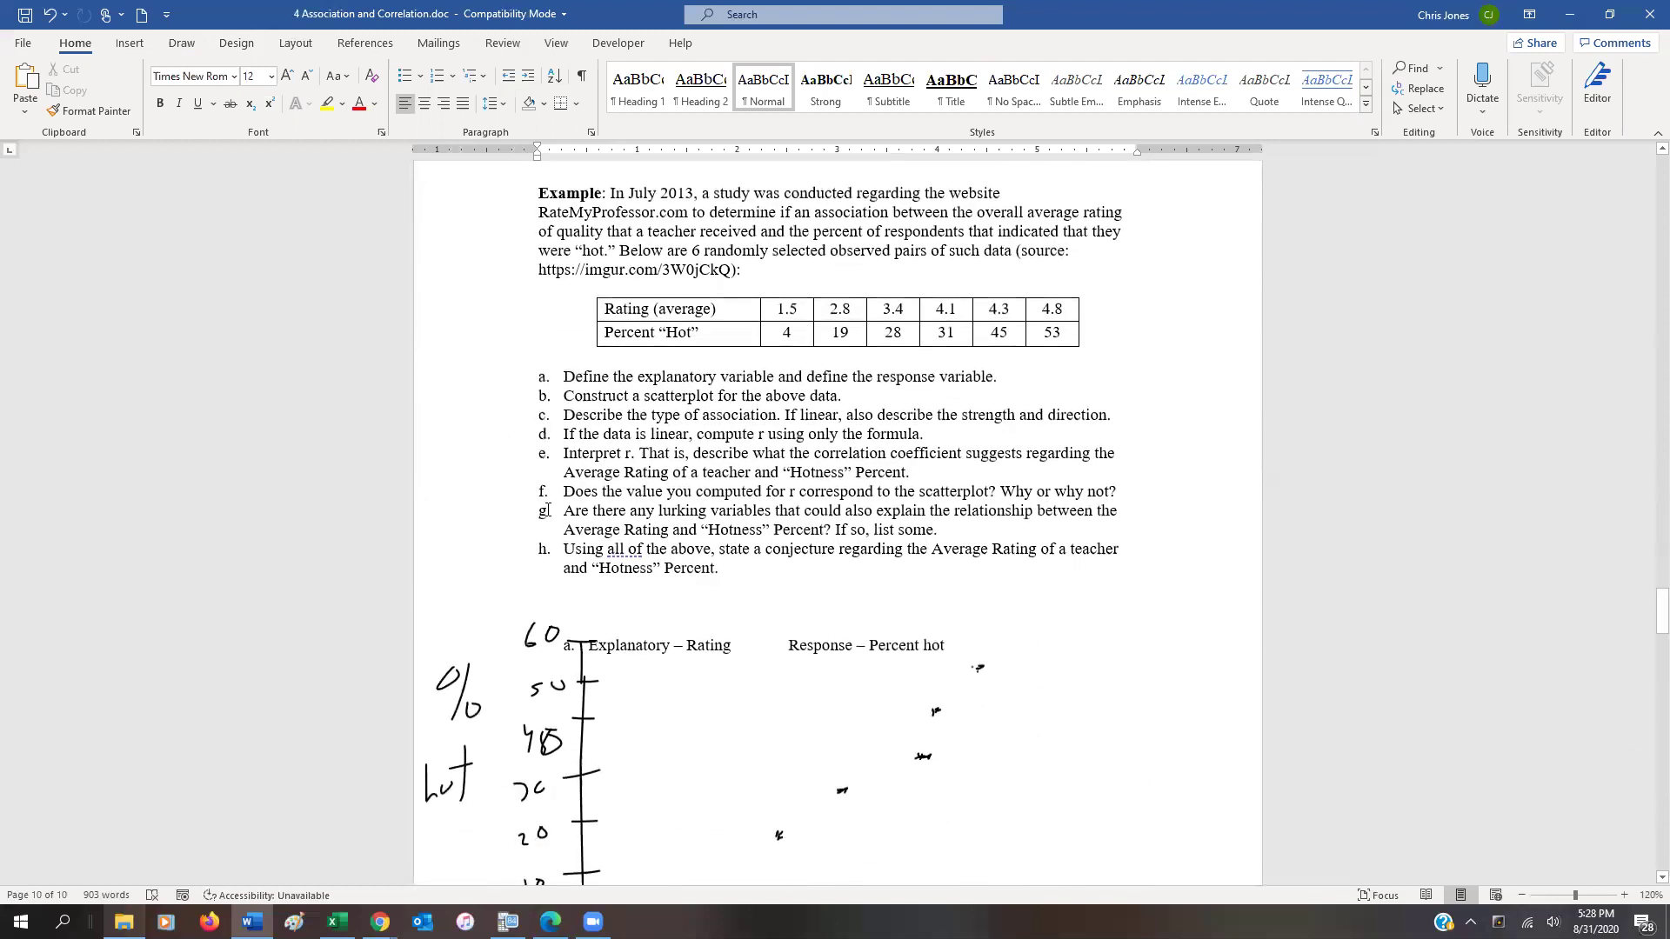
drag(608, 493, 978, 497)
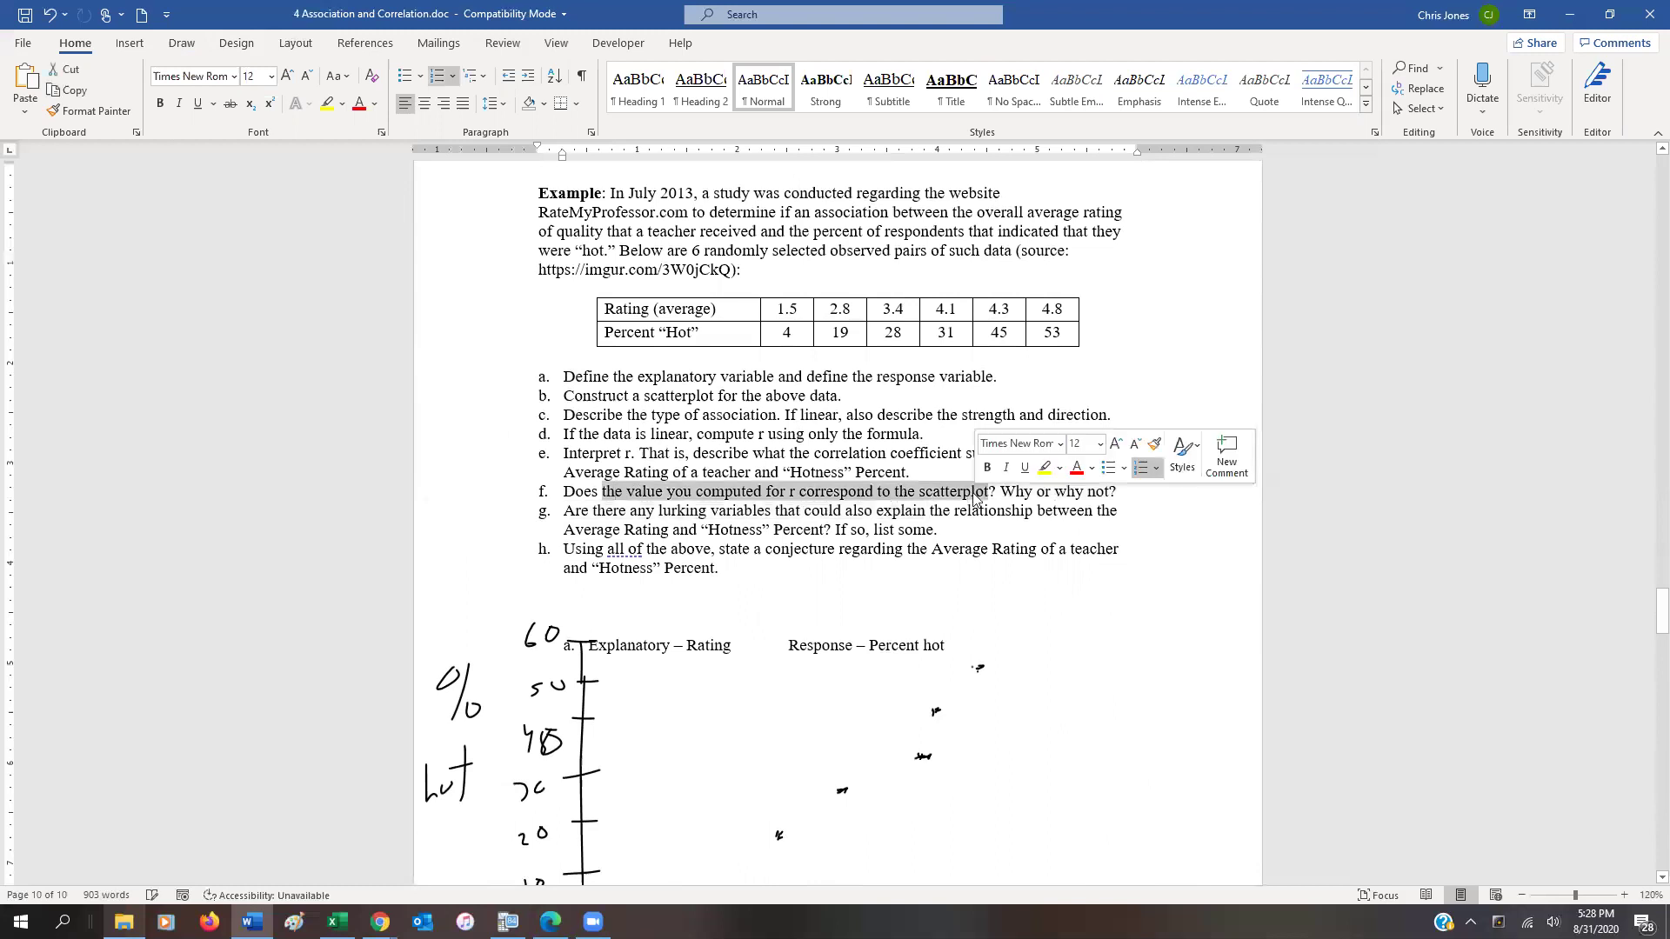
Review part c's answer lines and apply strikethrough to 'Association – Linear'
scroll(981, 522, down, 6)
scroll(981, 524, down, 4)
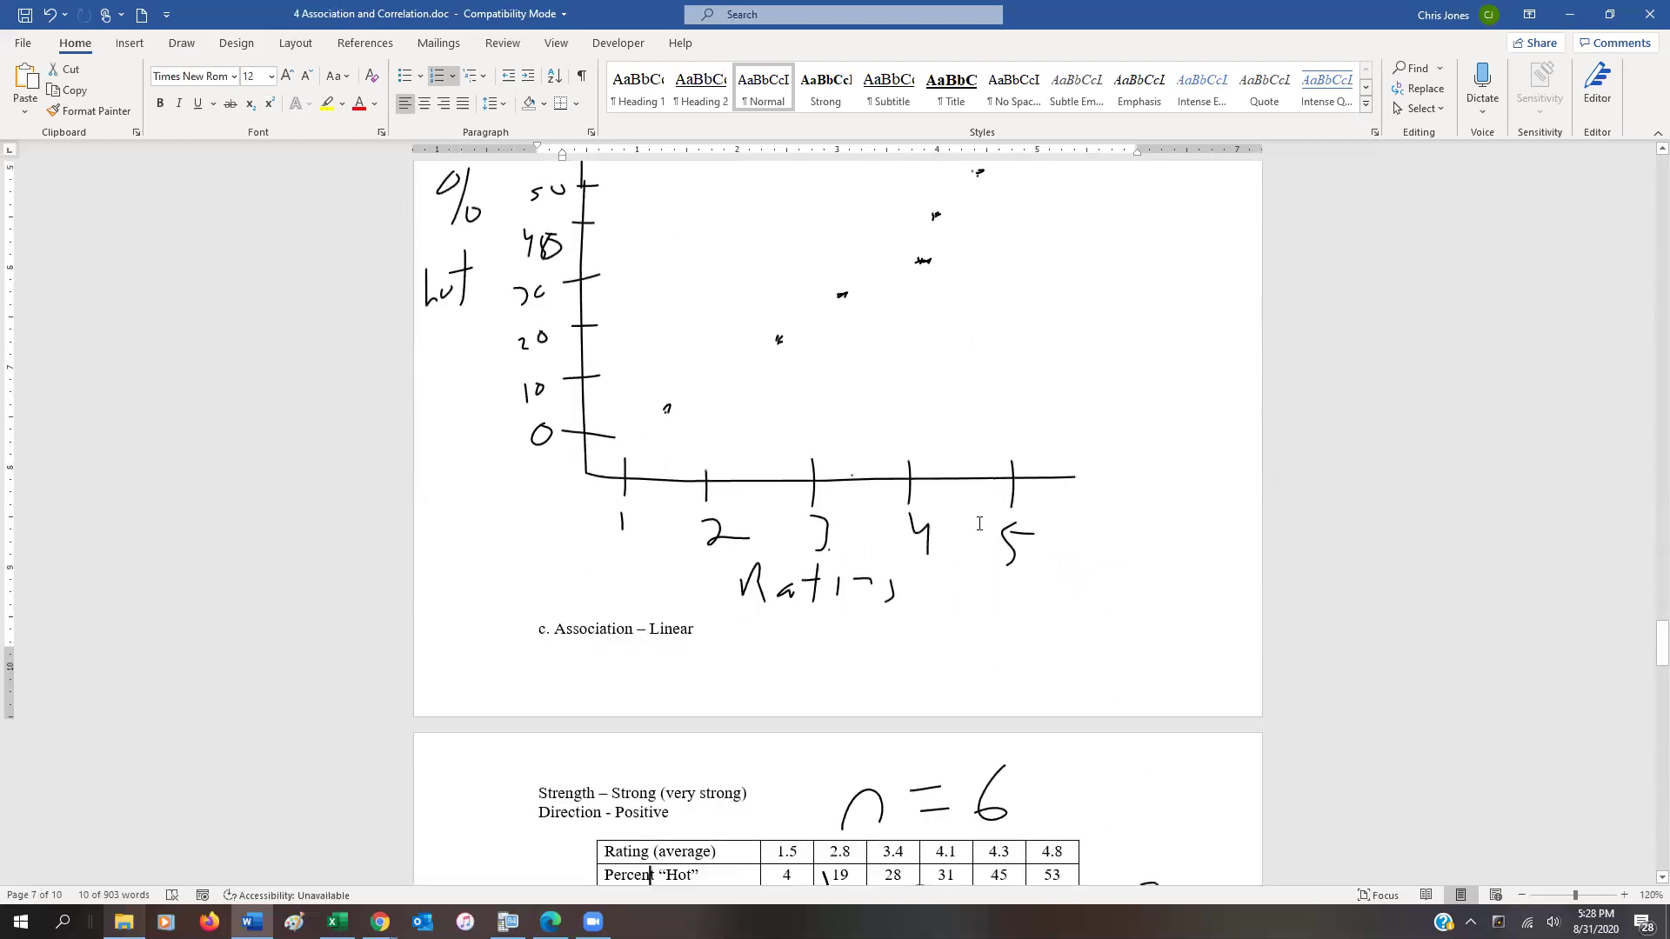
scroll(976, 508, up, 3)
scroll(972, 513, up, 4)
scroll(869, 488, down, 1)
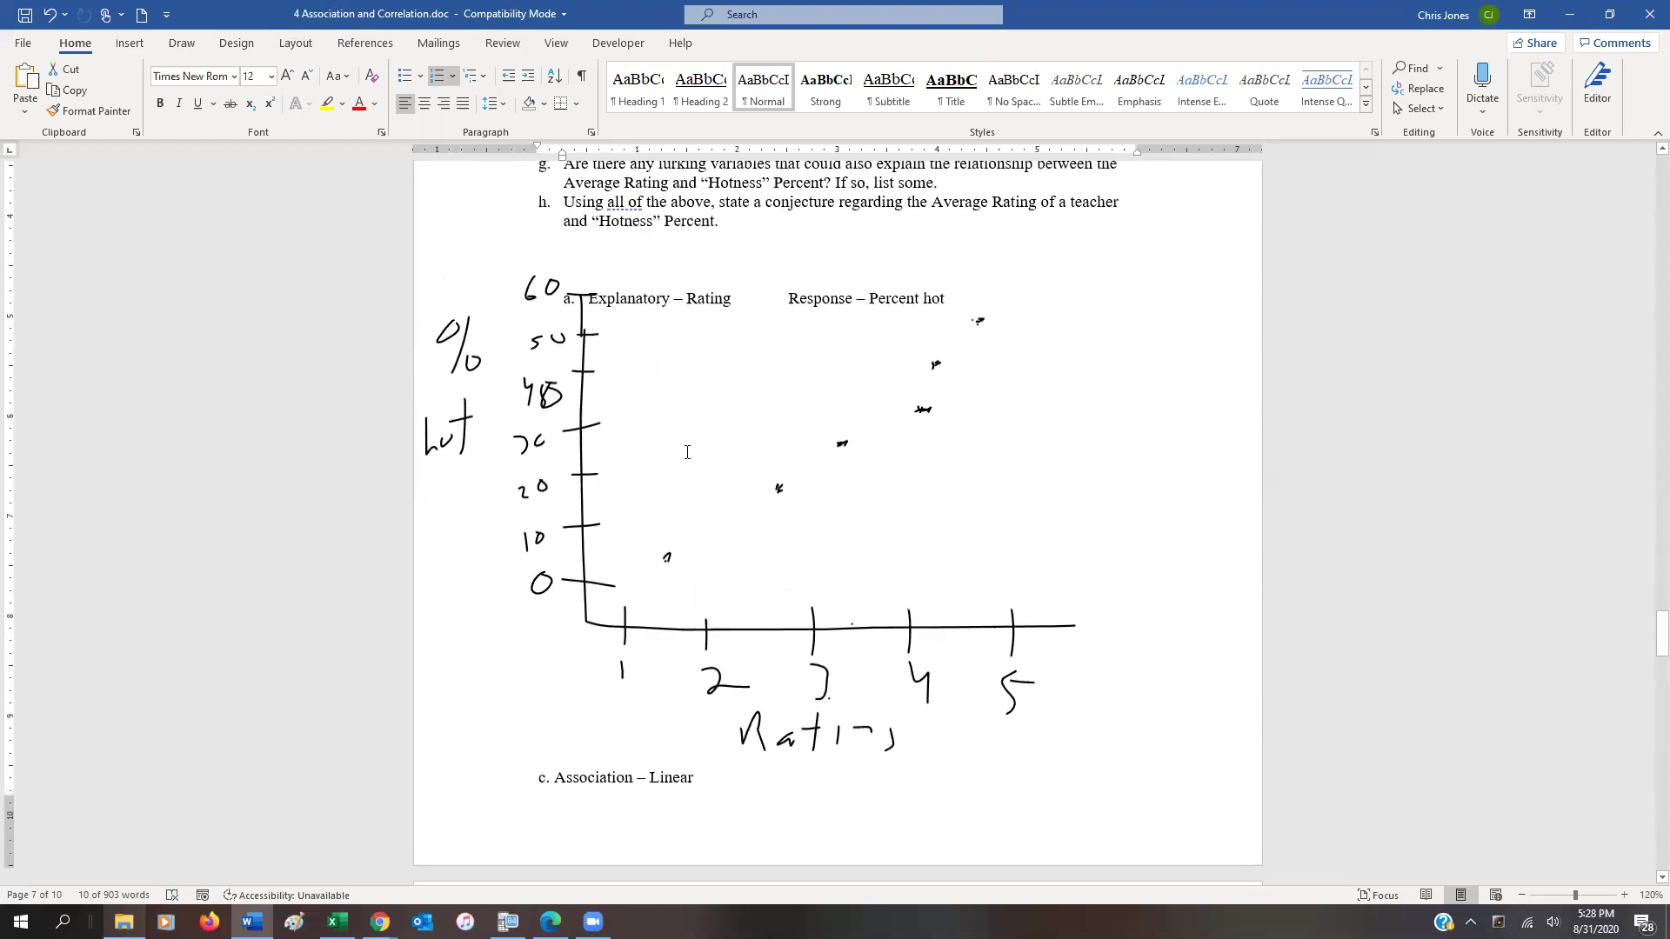
scroll(685, 809, down, 3)
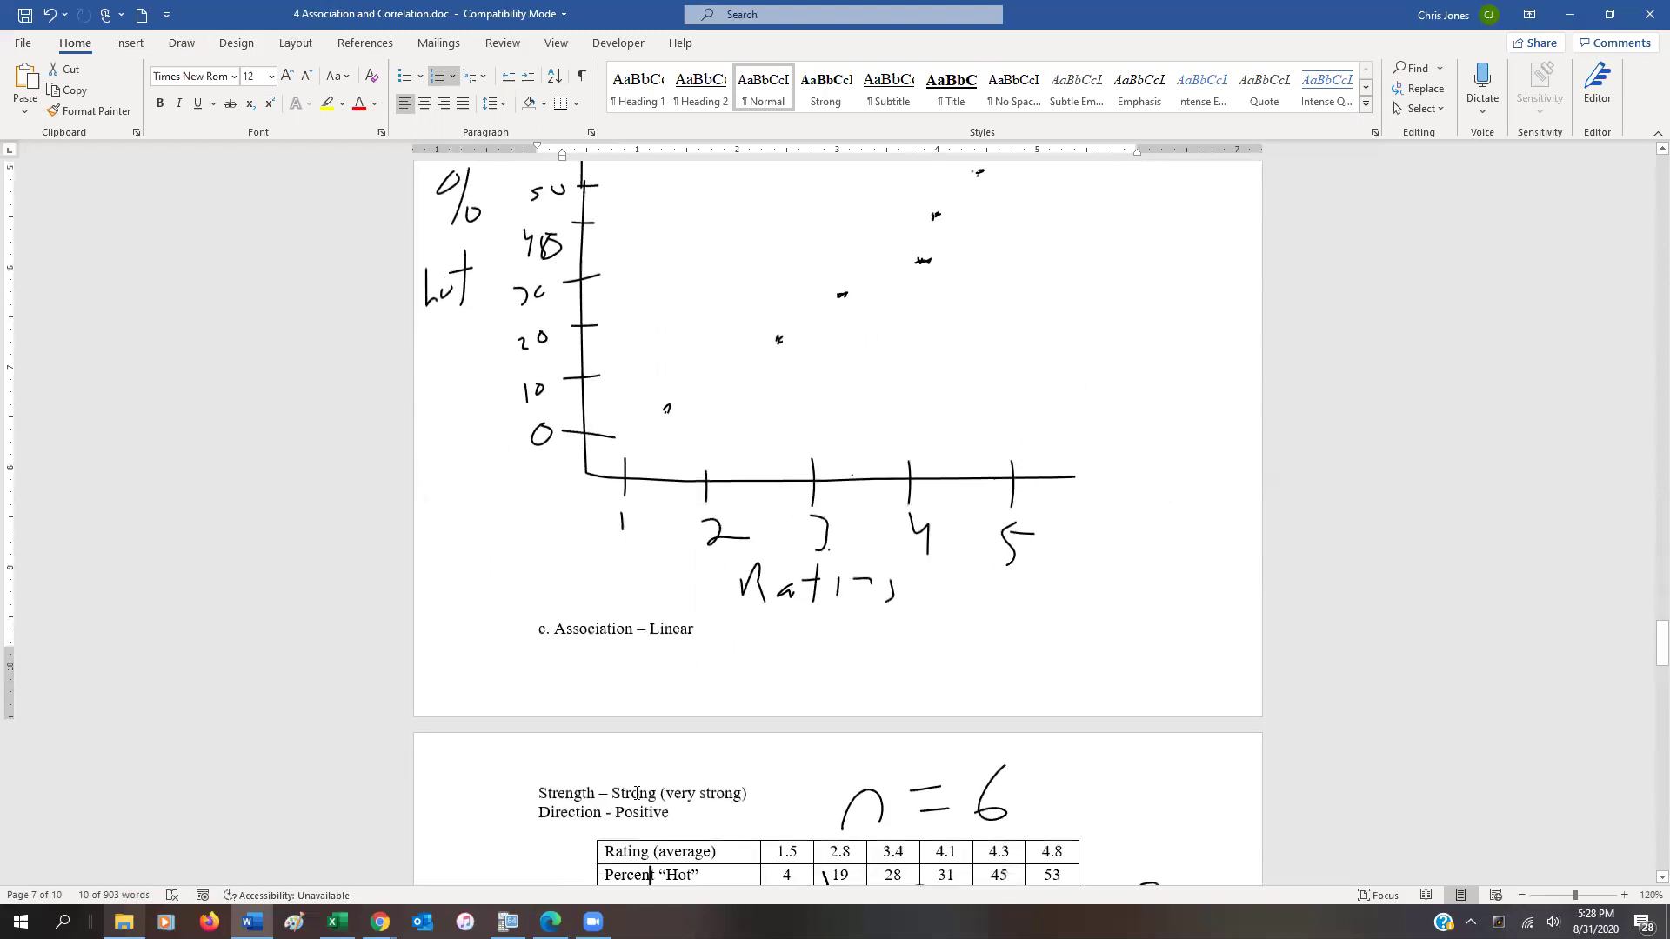
drag(623, 795, 767, 798)
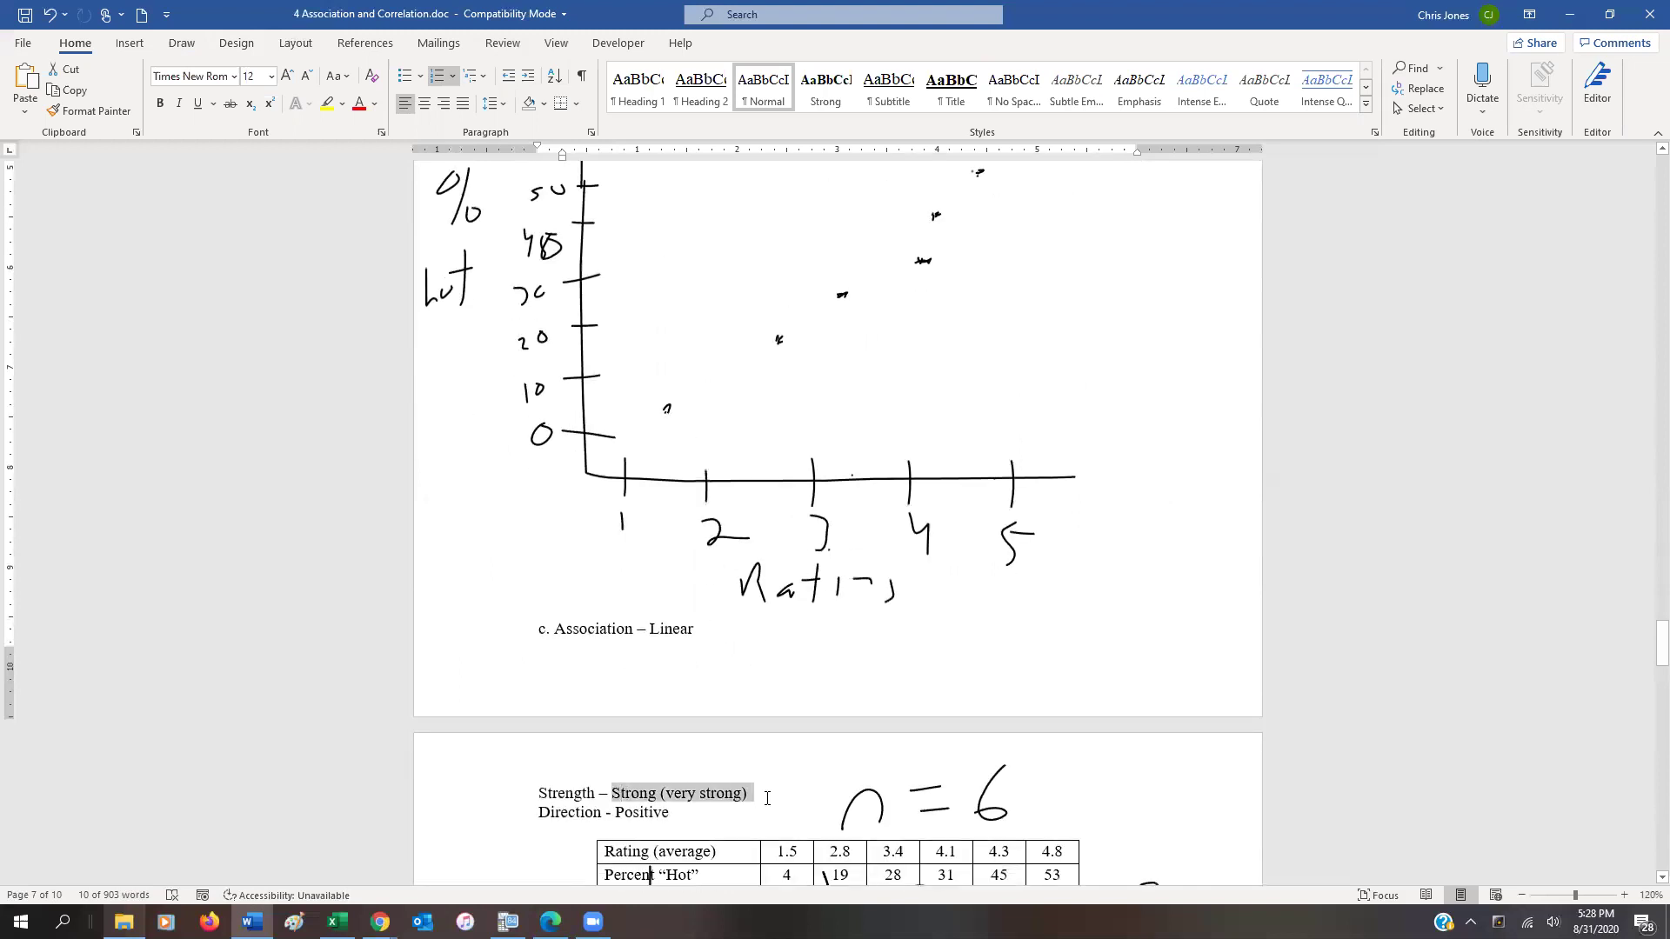
double_click(659, 813)
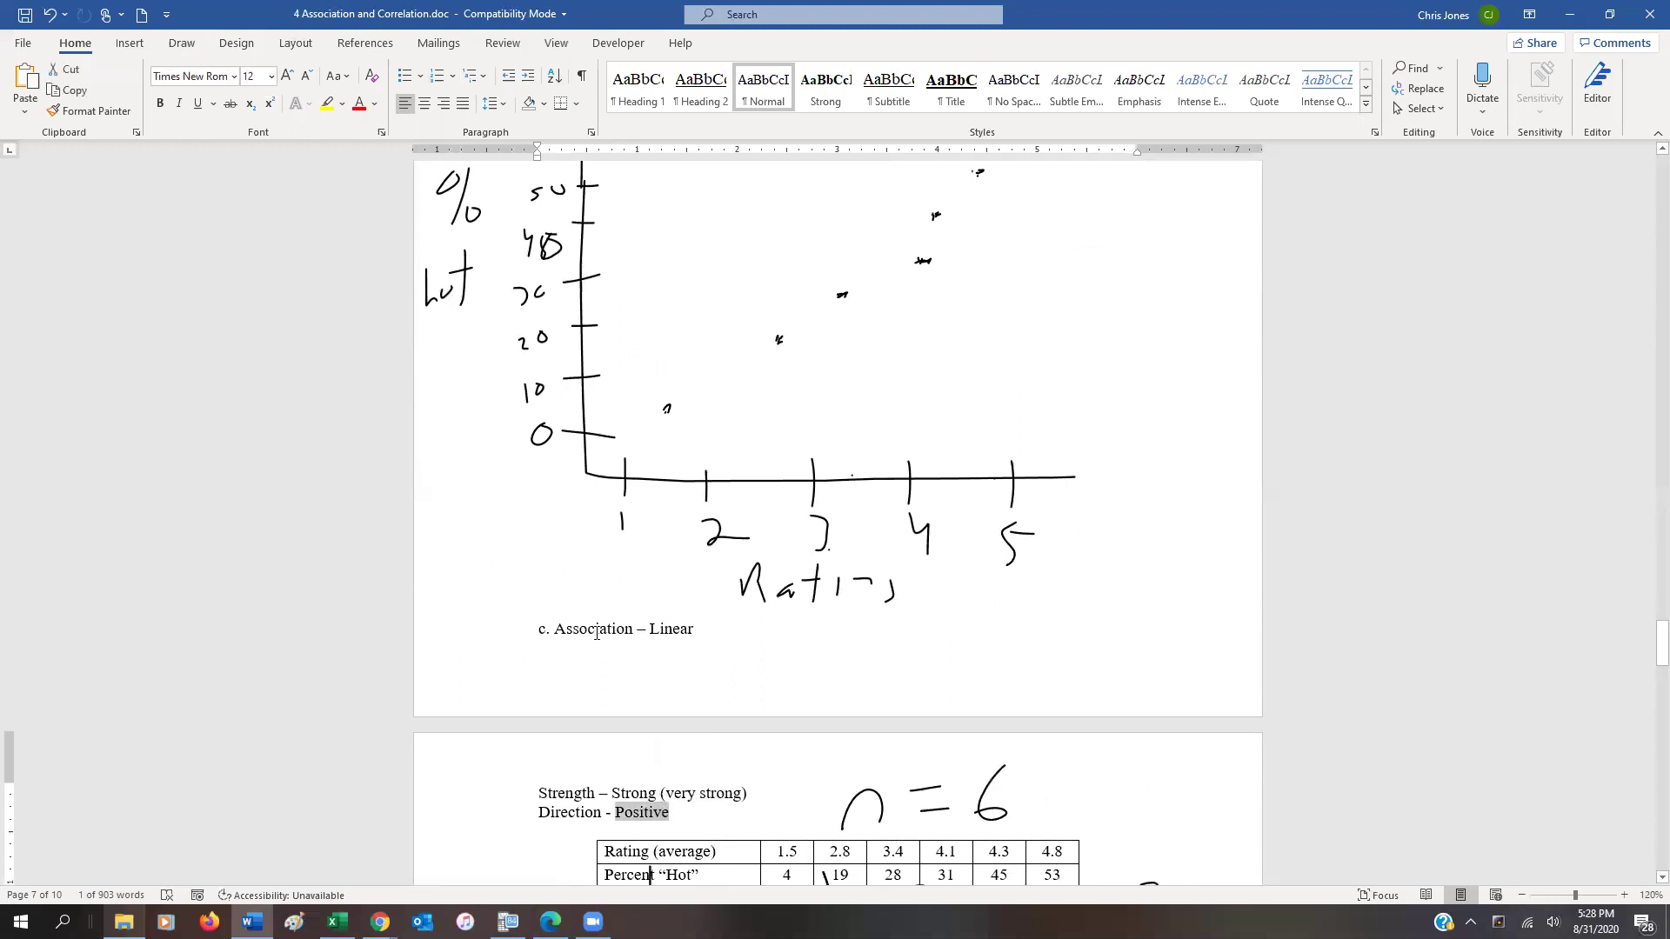
drag(597, 633, 722, 638)
click(230, 103)
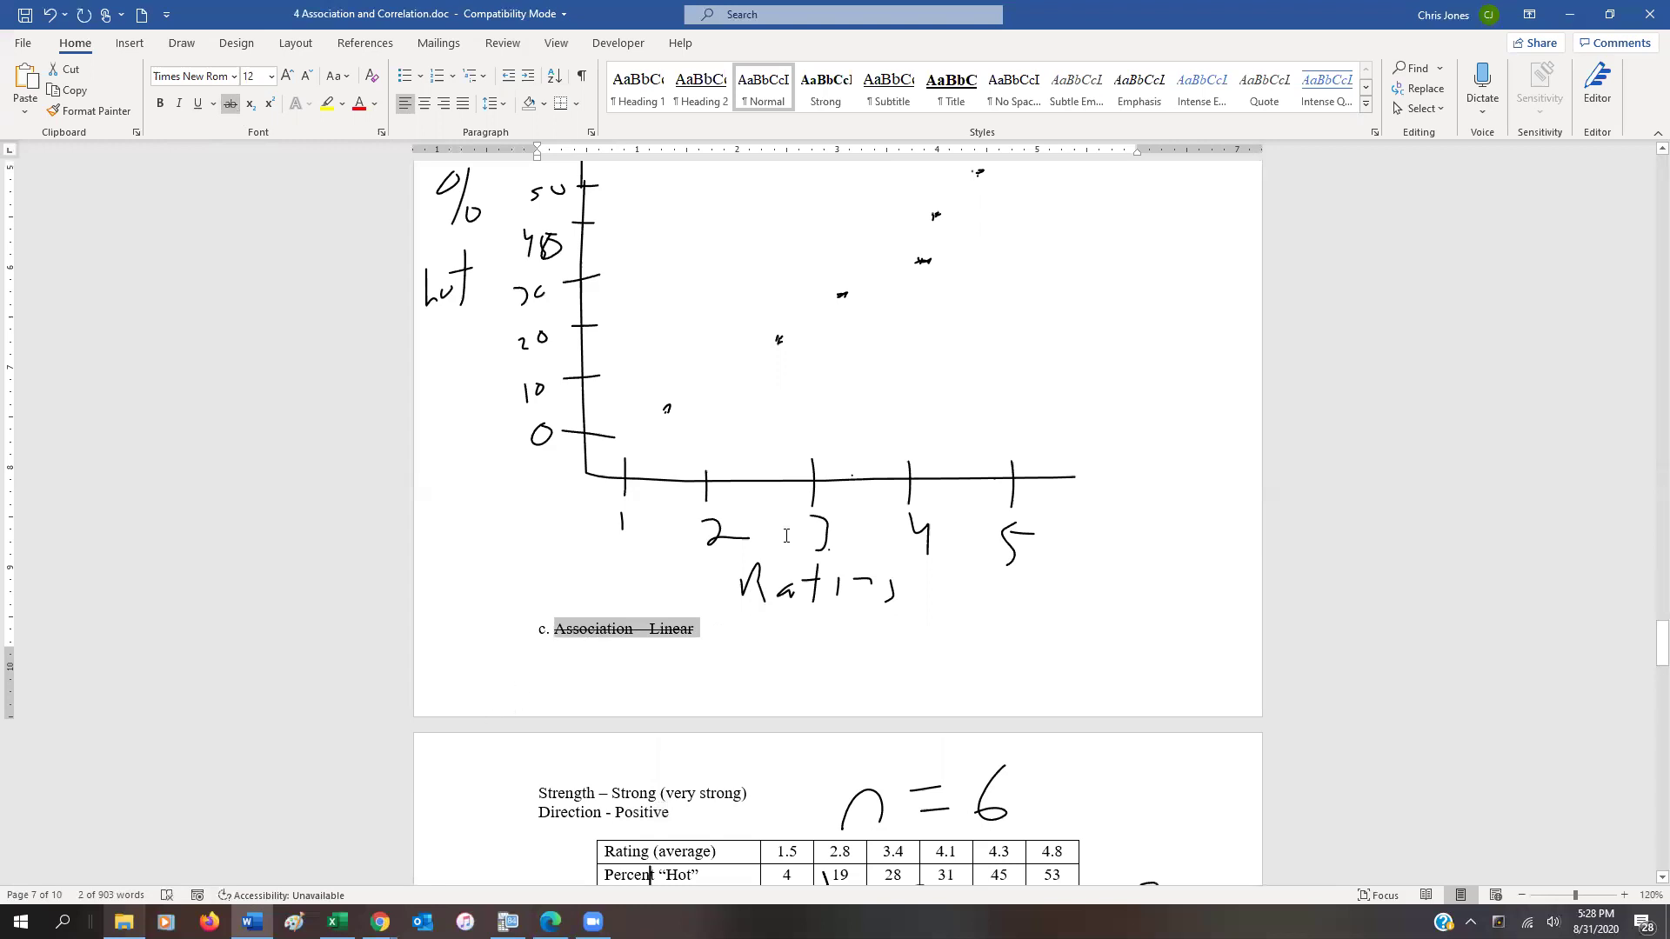
scroll(786, 535, down, 20)
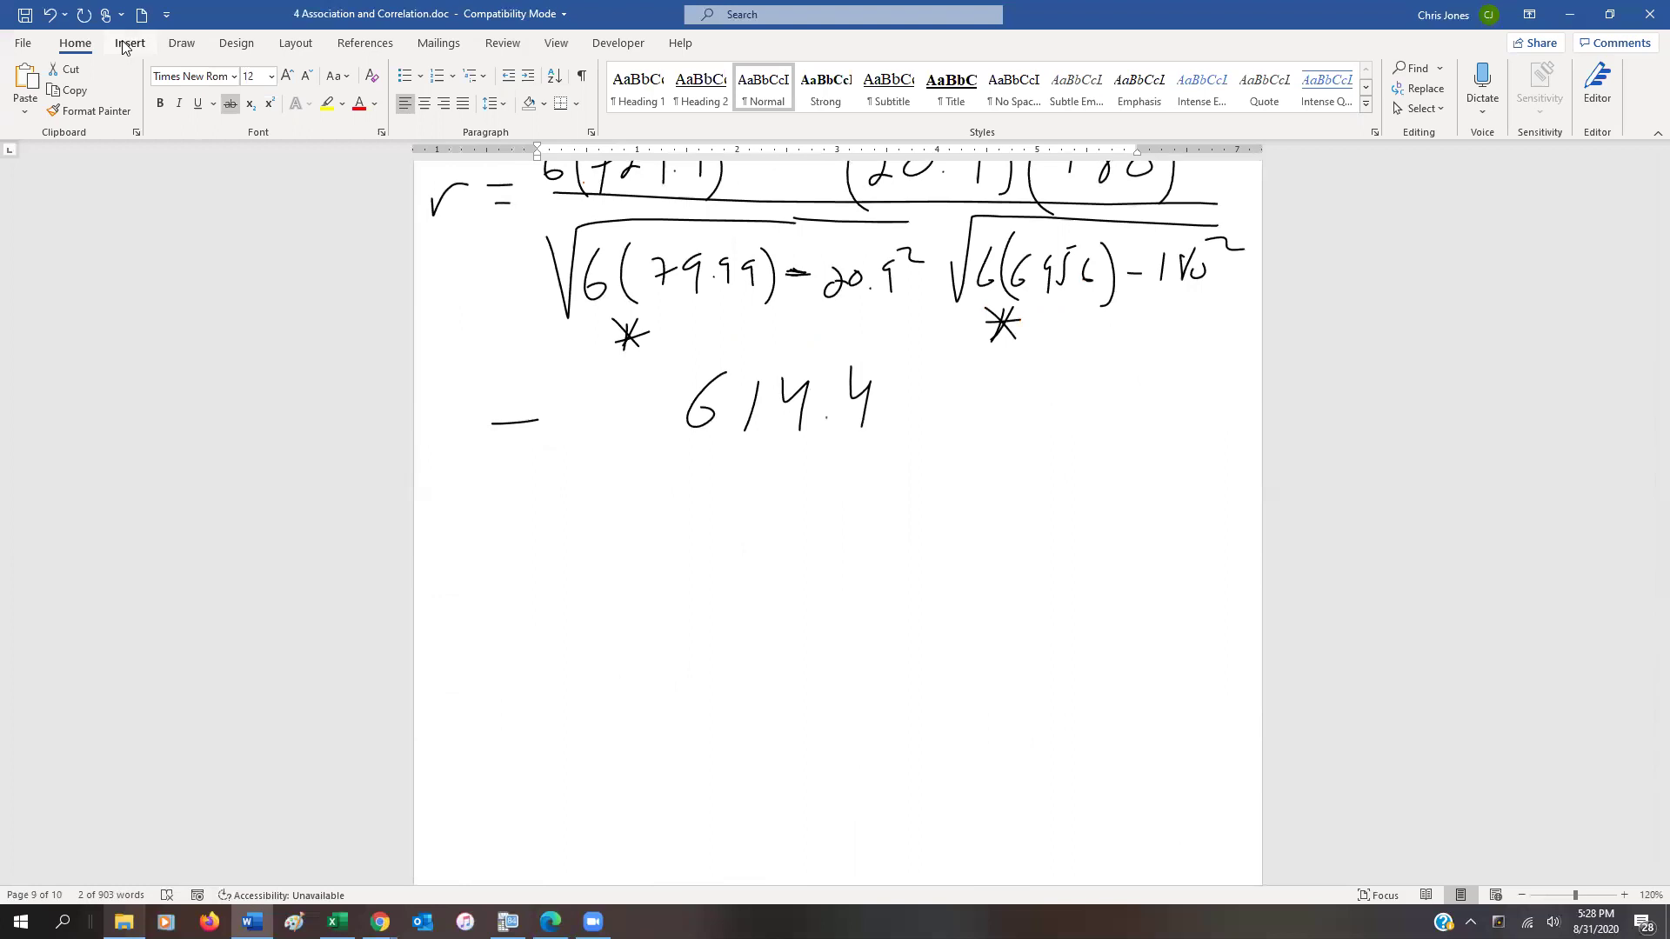
Write a circled 'f' label followed by 'Both r and scatter'
click(182, 43)
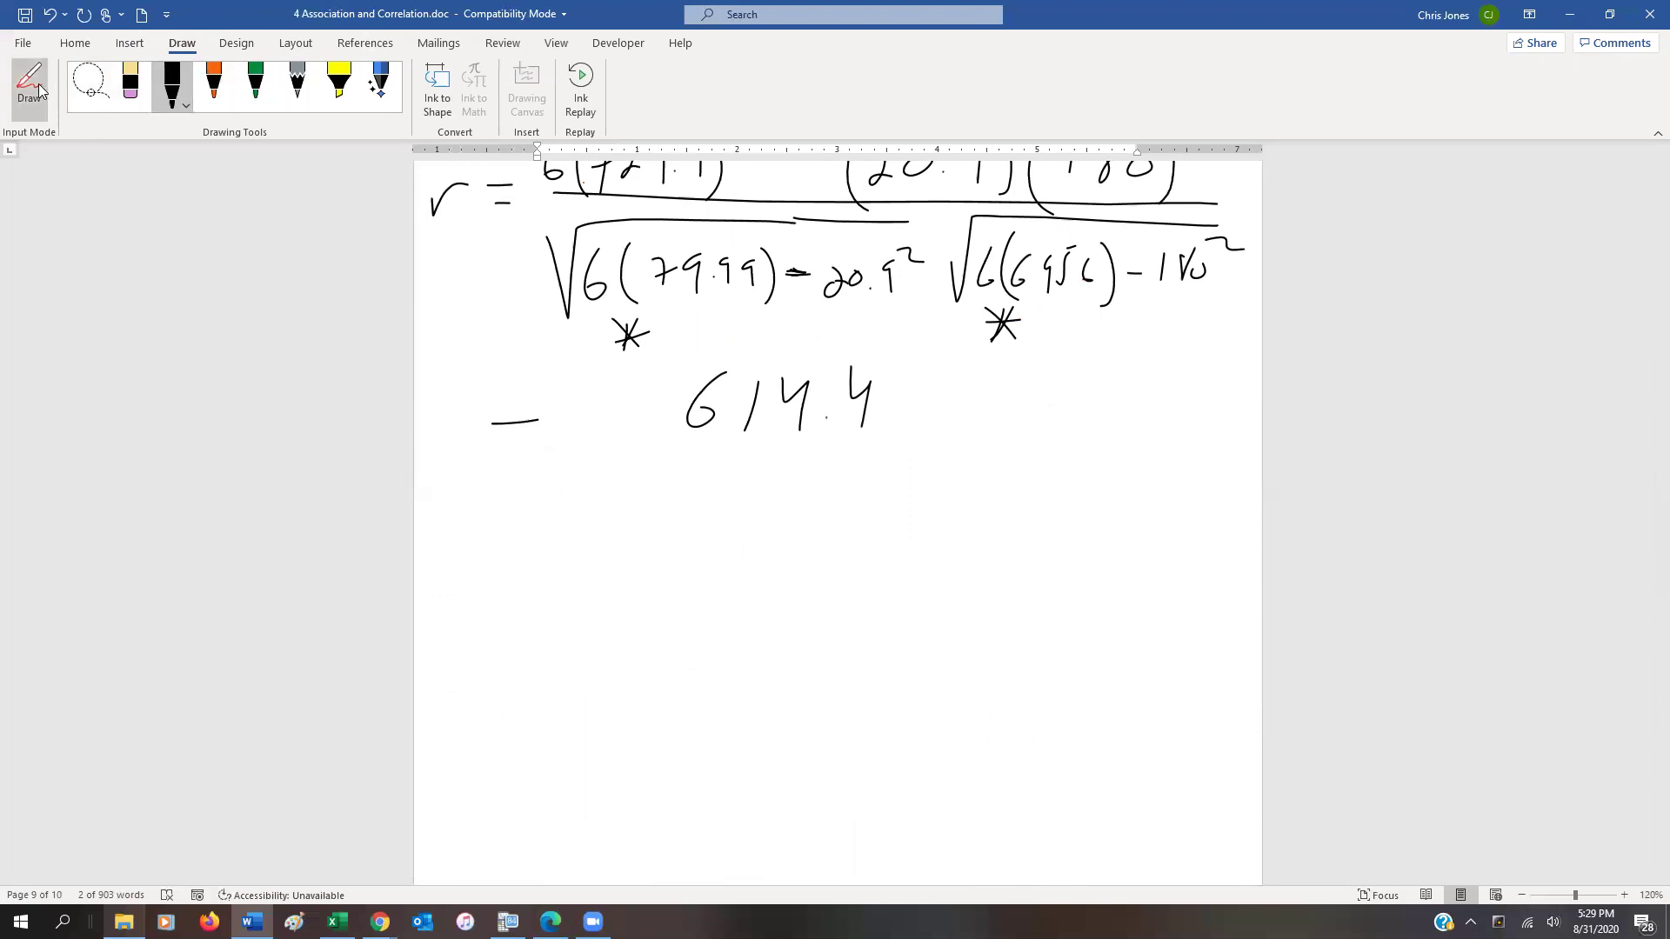
mouse_move(500, 515)
mouse_down()
mouse_move(478, 574)
mouse_move(513, 521)
mouse_move(478, 587)
mouse_up()
drag(572, 518, 575, 574)
drag(611, 541, 622, 556)
drag(661, 502, 647, 563)
drag(645, 538, 675, 533)
drag(694, 515, 705, 563)
mouse_move(773, 553)
mouse_down()
mouse_move(823, 520)
mouse_move(930, 546)
mouse_up()
drag(972, 492, 965, 527)
drag(965, 519, 958, 525)
mouse_move(1051, 502)
mouse_down()
mouse_move(1021, 535)
mouse_move(1075, 541)
mouse_up()
drag(1122, 487, 1125, 541)
mouse_move(1107, 524)
mouse_down()
mouse_move(1149, 509)
mouse_move(1203, 513)
mouse_up()
Continue with 'plot suggest (very) strong,' on the next line
mouse_move(606, 609)
mouse_down()
mouse_move(573, 660)
mouse_move(636, 628)
mouse_up()
mouse_move(658, 611)
mouse_down()
mouse_move(659, 658)
mouse_move(687, 655)
mouse_up()
mouse_move(714, 622)
mouse_down()
mouse_move(731, 611)
mouse_move(720, 631)
mouse_up()
drag(761, 608, 745, 640)
drag(797, 586, 783, 638)
drag(780, 614, 811, 608)
mouse_move(895, 573)
mouse_down()
mouse_move(896, 640)
mouse_move(936, 606)
mouse_move(968, 620)
mouse_up()
drag(978, 614, 1010, 643)
drag(1035, 586, 1033, 645)
mouse_move(1119, 599)
mouse_down()
mouse_move(1100, 630)
mouse_move(1130, 623)
mouse_up()
drag(1123, 600, 1184, 604)
drag(1199, 603, 1243, 621)
drag(1261, 632, 1252, 645)
Add 'positive association.' on the following line
mouse_move(609, 706)
mouse_down()
mouse_move(598, 736)
mouse_move(666, 706)
mouse_up()
mouse_move(698, 690)
mouse_down()
mouse_move(692, 717)
mouse_move(721, 714)
mouse_up()
mouse_move(751, 670)
mouse_down()
mouse_move(746, 716)
mouse_move(833, 683)
mouse_move(771, 665)
mouse_up()
mouse_move(900, 677)
mouse_down()
mouse_move(895, 696)
mouse_move(950, 697)
mouse_up()
drag(976, 687, 1000, 696)
drag(1035, 687, 1067, 696)
mouse_move(1108, 647)
mouse_down()
mouse_move(1094, 697)
mouse_move(1115, 671)
mouse_up()
mouse_move(1136, 673)
mouse_down()
mouse_move(1134, 692)
mouse_move(1176, 671)
mouse_up()
drag(1197, 684, 1199, 686)
Write 'Answer is Yes' beneath, underlining Yes
mouse_move(606, 783)
mouse_down()
mouse_move(628, 758)
mouse_move(625, 792)
mouse_up()
mouse_move(637, 779)
mouse_down()
mouse_move(680, 762)
mouse_move(696, 783)
mouse_up()
drag(718, 770, 881, 740)
drag(882, 749, 896, 772)
mouse_move(1019, 745)
mouse_down()
mouse_move(995, 802)
mouse_move(1004, 765)
mouse_up()
drag(1042, 773, 1057, 765)
mouse_move(1096, 764)
mouse_down()
mouse_move(1063, 797)
mouse_move(1146, 786)
mouse_up()
scroll(909, 487, up, 10)
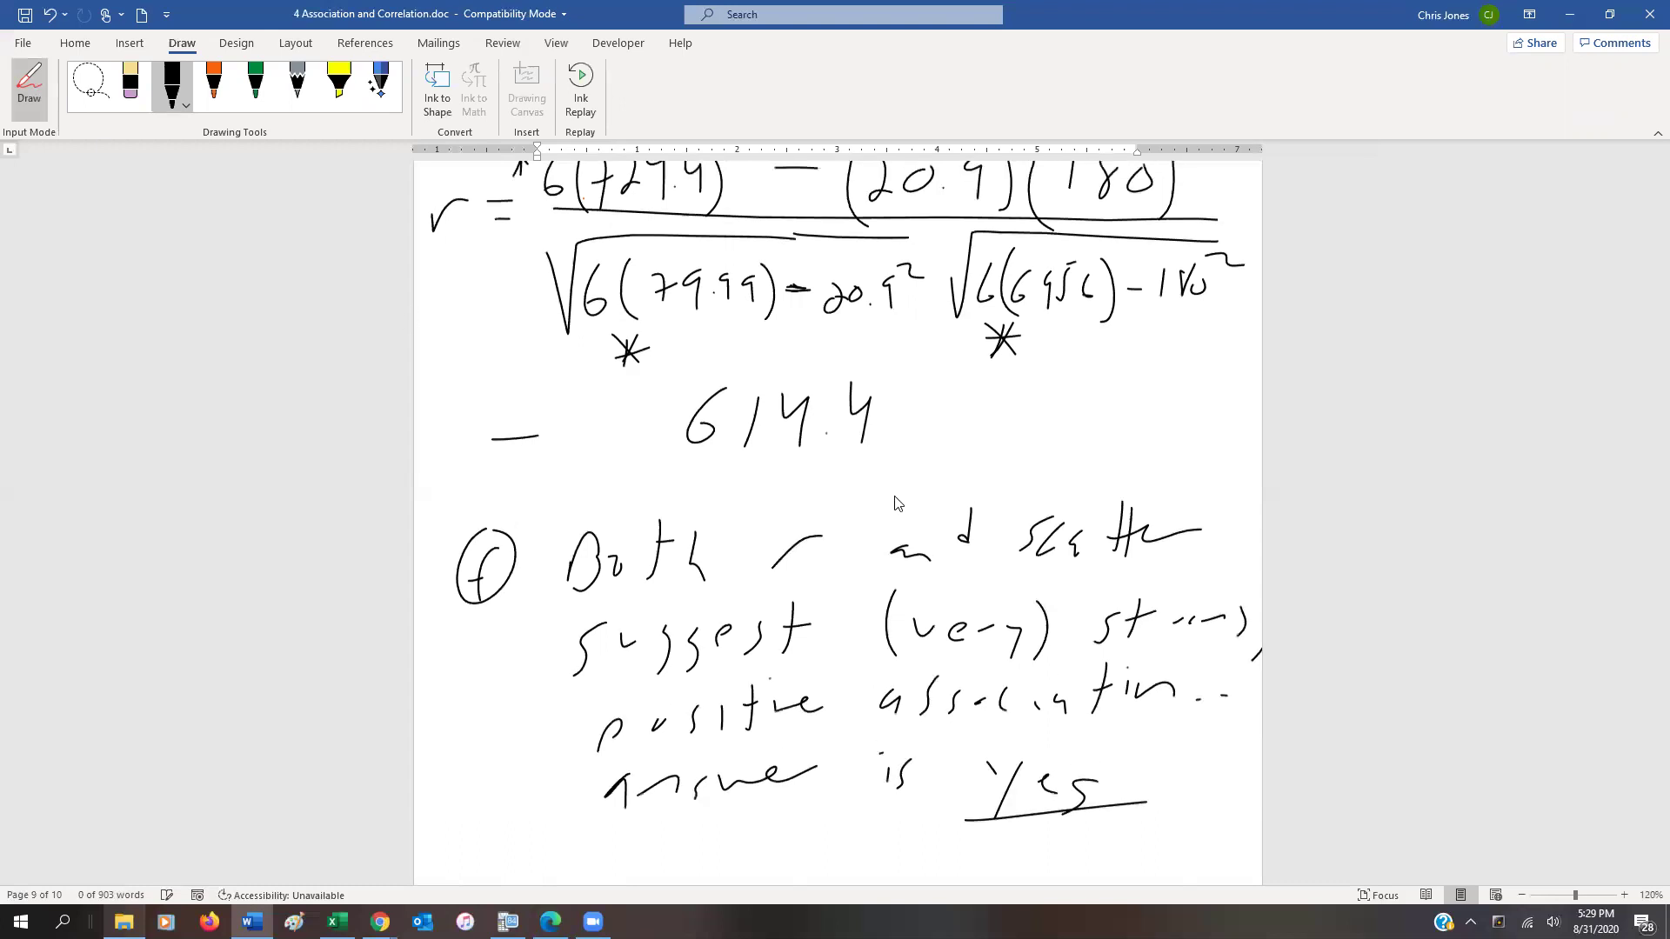
scroll(909, 469, up, 20)
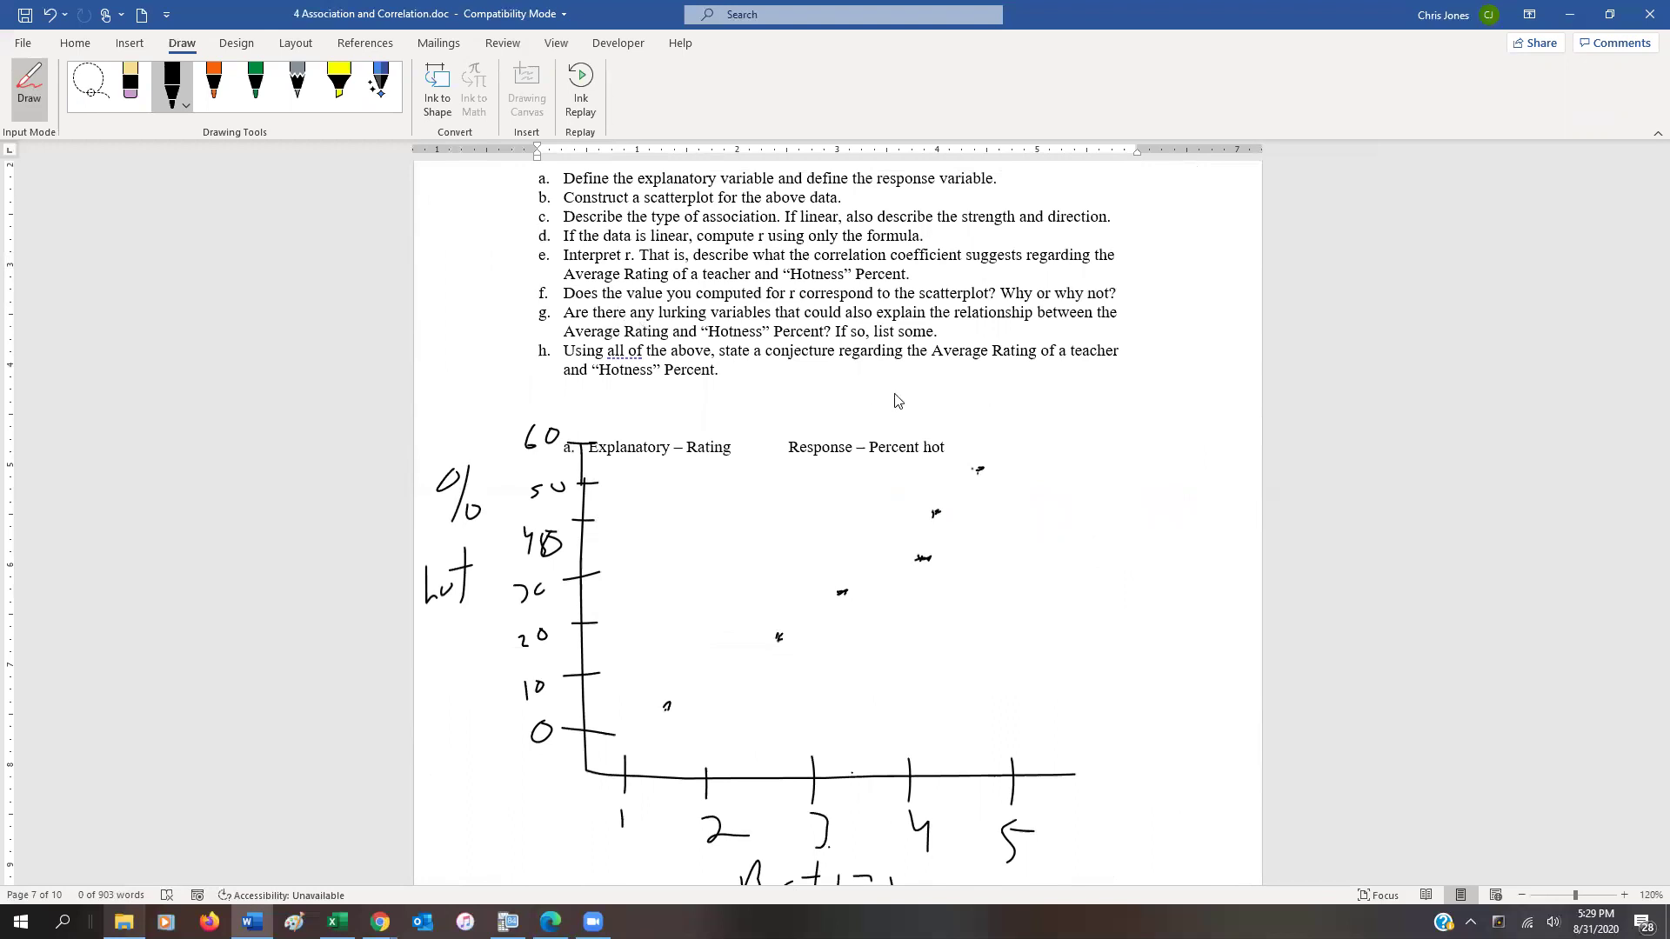
scroll(1609, 585, down, 5)
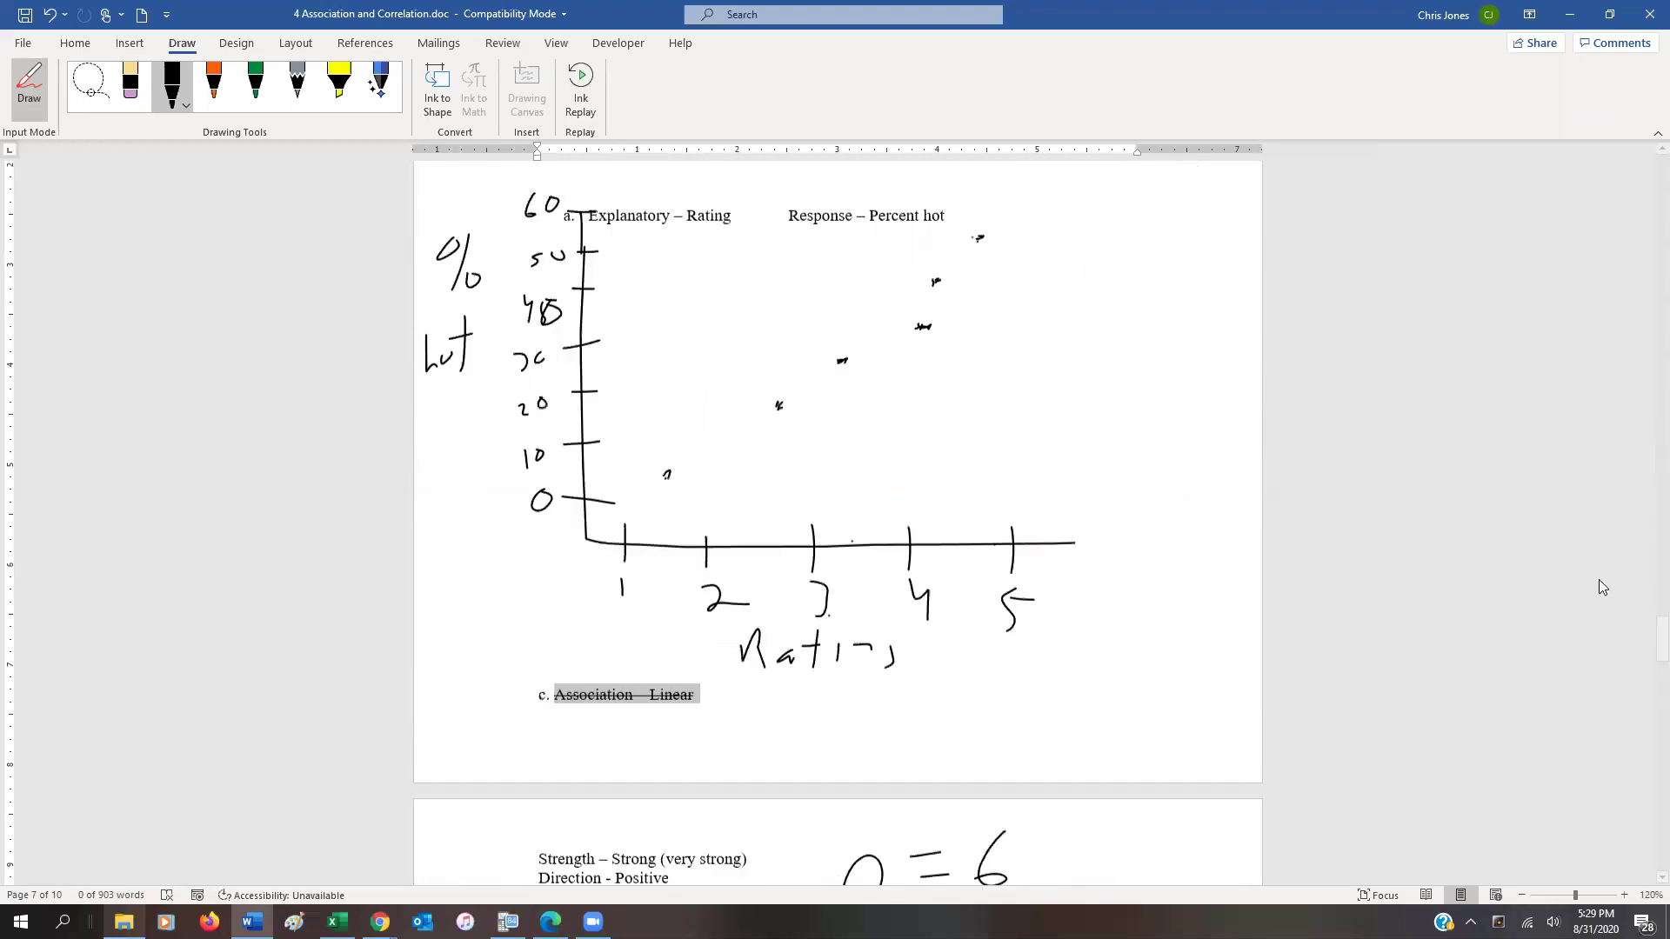
scroll(1557, 556, down, 20)
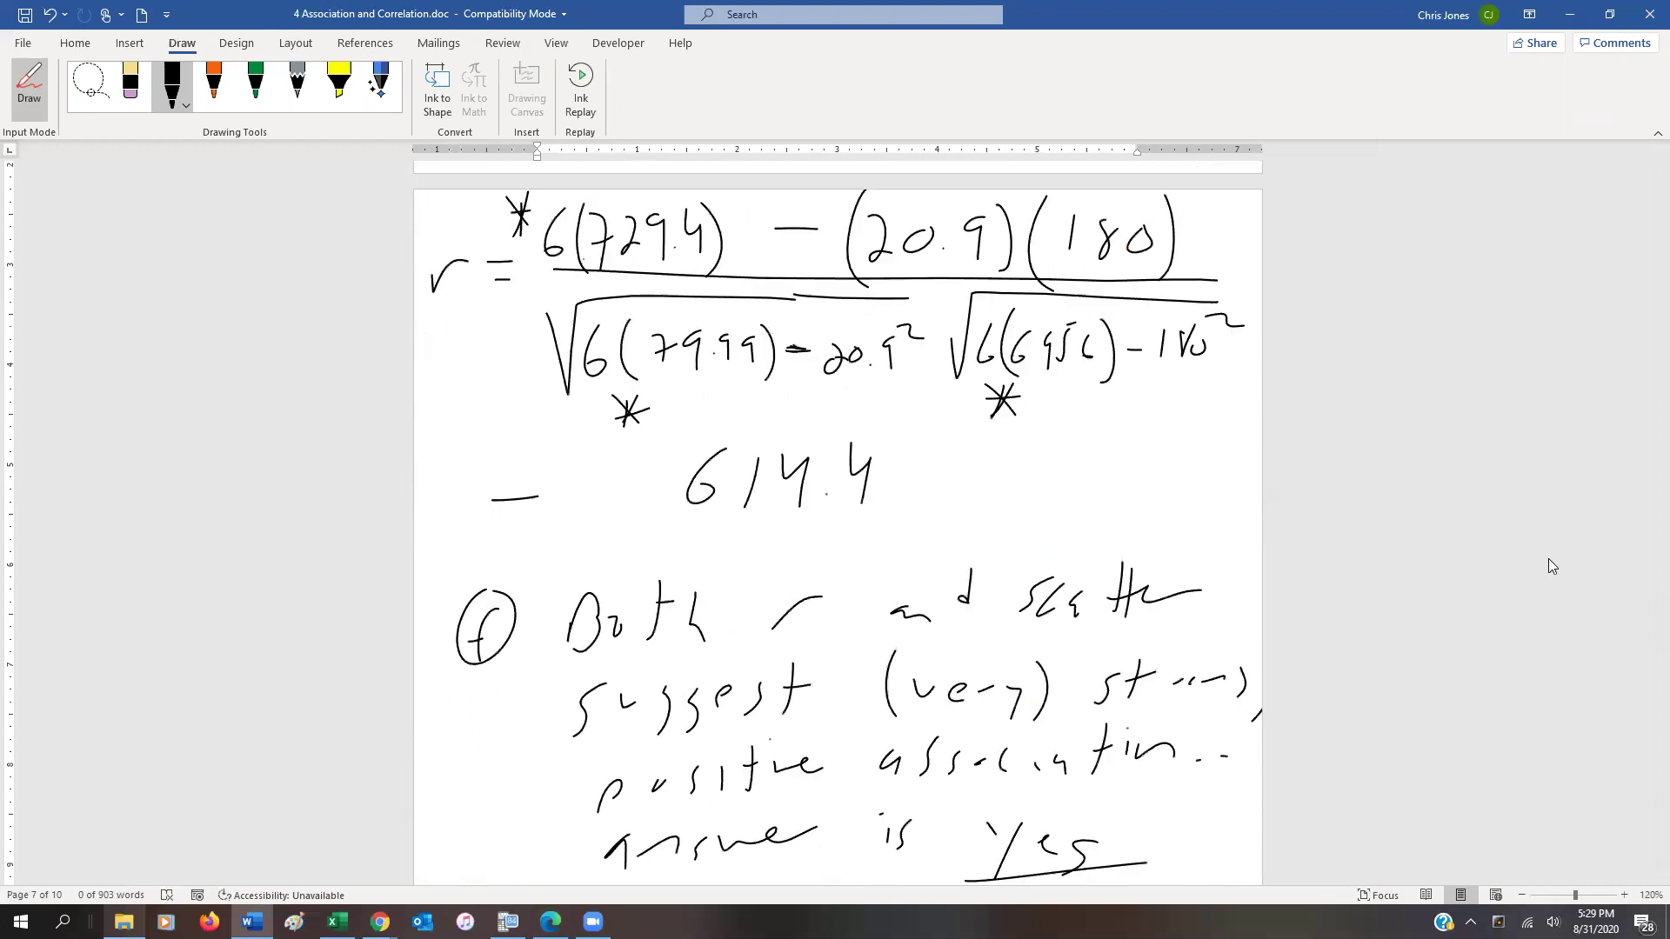
scroll(1551, 557, down, 2)
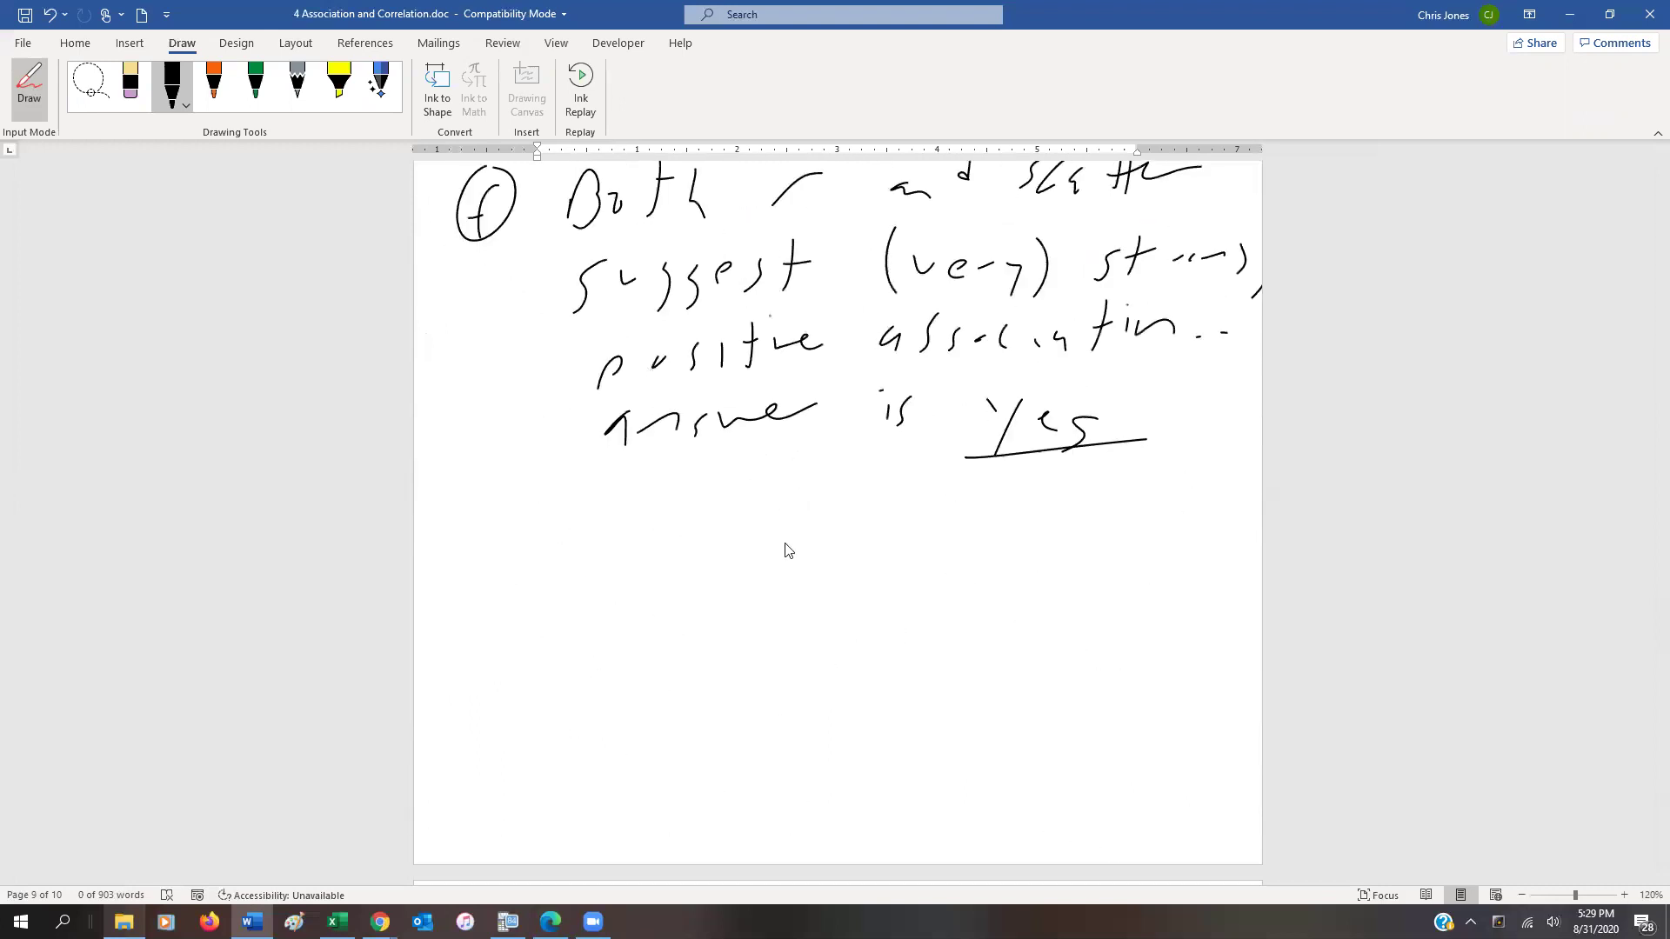
scroll(972, 723, down, 1)
scroll(988, 715, up, 2)
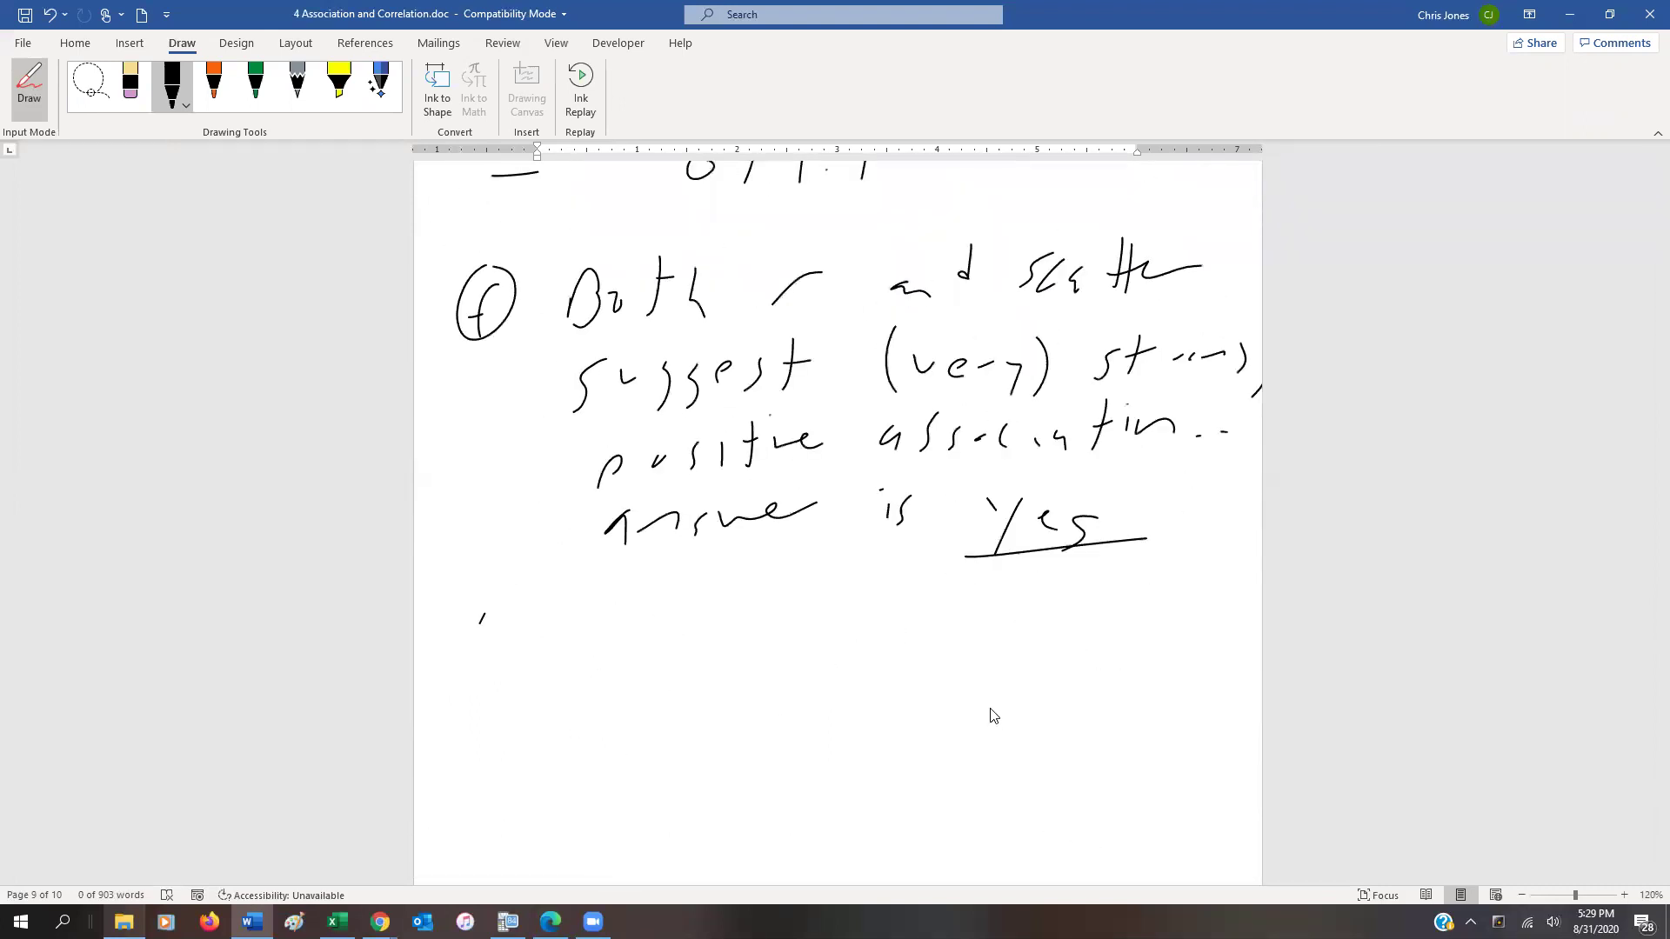
Write a circled g label followed by the word Kindness
drag(480, 624, 482, 658)
drag(481, 589, 501, 593)
mouse_move(565, 602)
mouse_down()
mouse_move(566, 656)
mouse_move(667, 635)
mouse_up()
drag(696, 599, 699, 640)
drag(711, 637, 757, 630)
drag(797, 604, 792, 634)
mouse_move(823, 602)
mouse_down()
mouse_move(816, 625)
mouse_move(887, 594)
mouse_move(902, 654)
mouse_up()
Draw two arrows from Kindness leading to Quality above and Hotness below
mouse_move(896, 641)
mouse_down()
mouse_move(920, 648)
mouse_move(895, 681)
mouse_up()
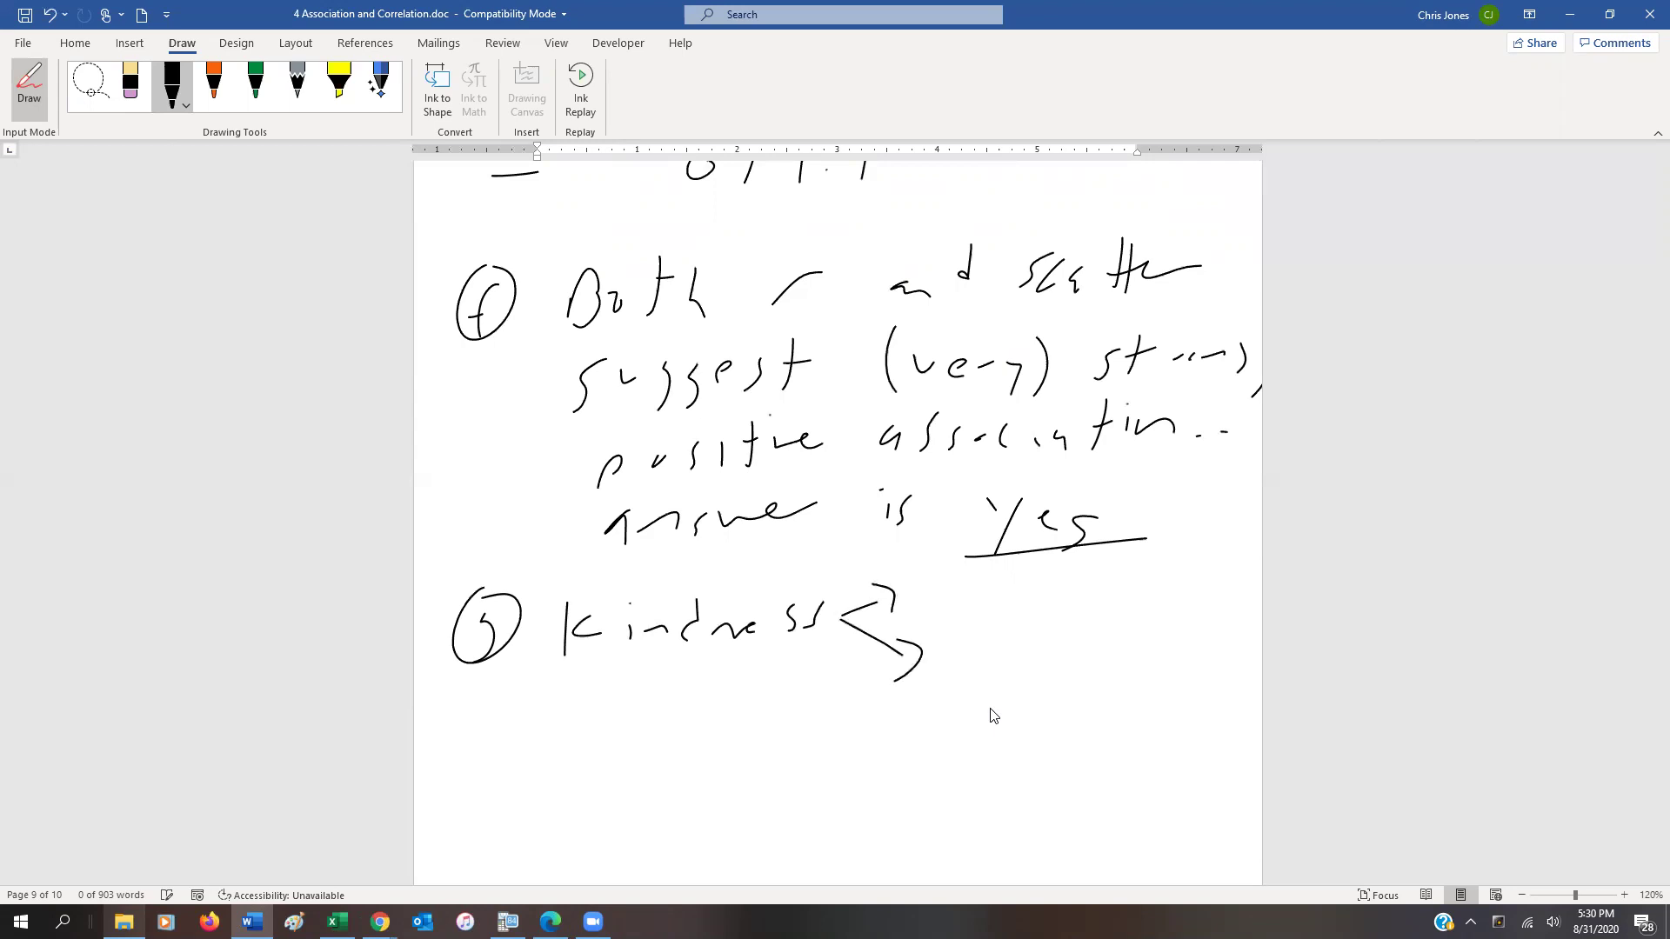
drag(934, 581, 934, 602)
drag(955, 593, 992, 604)
mouse_move(1016, 575)
mouse_down()
mouse_move(1014, 602)
mouse_move(1038, 598)
mouse_up()
drag(1049, 579, 1053, 598)
drag(1046, 591, 1094, 609)
drag(949, 644, 950, 676)
mouse_move(969, 637)
mouse_down()
mouse_move(968, 683)
mouse_move(971, 661)
mouse_up()
drag(986, 661, 1007, 670)
drag(1000, 644, 1018, 642)
drag(1028, 664, 1117, 661)
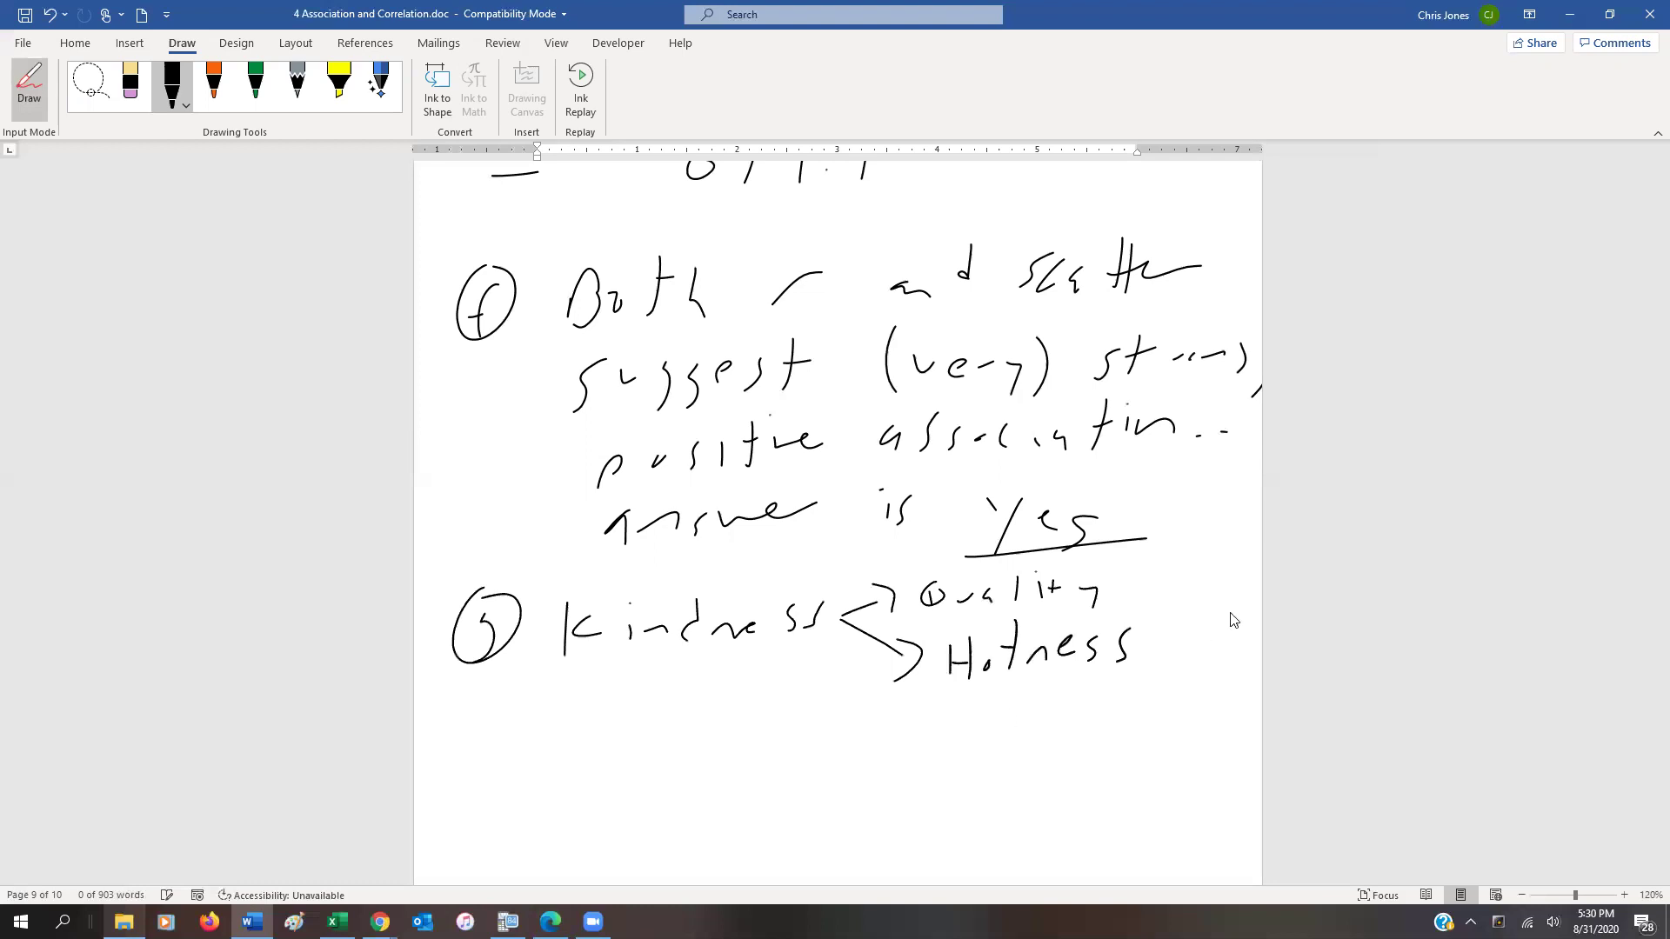
Add '(empathy)' under Kindness
scroll(1235, 613, down, 2)
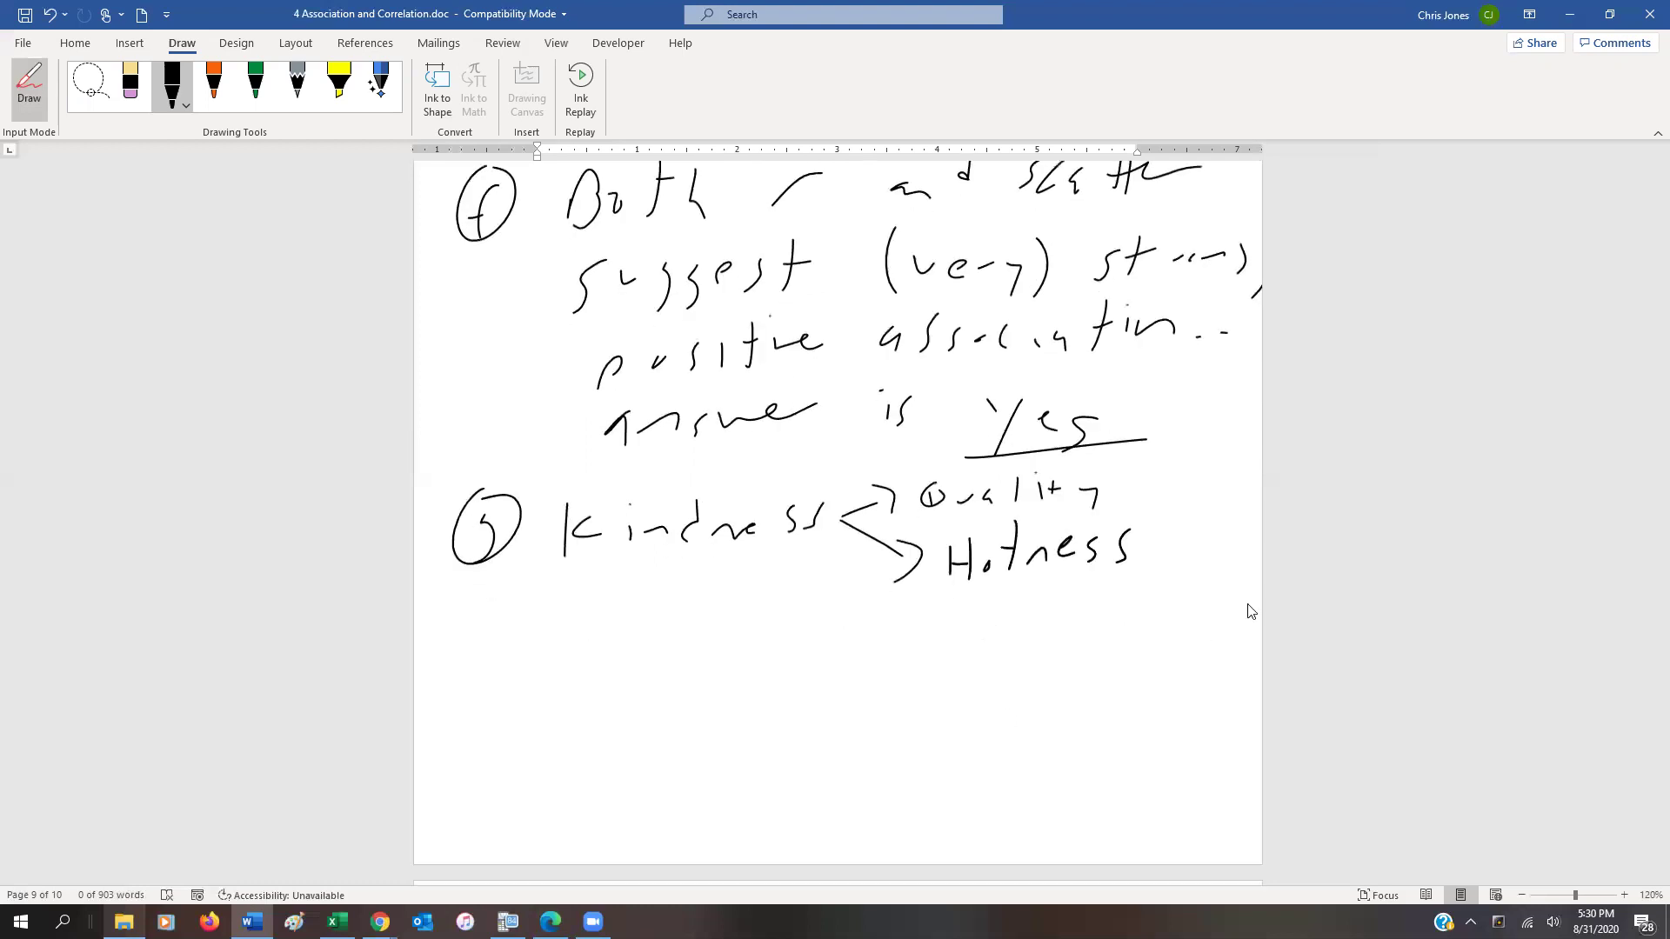
drag(581, 565, 572, 618)
drag(612, 575, 665, 598)
mouse_move(678, 601)
mouse_down()
mouse_move(698, 571)
mouse_move(717, 584)
mouse_up()
mouse_move(734, 562)
mouse_down()
mouse_move(734, 584)
mouse_move(757, 566)
mouse_up()
drag(747, 566, 749, 584)
drag(758, 564, 794, 591)
drag(801, 547, 801, 614)
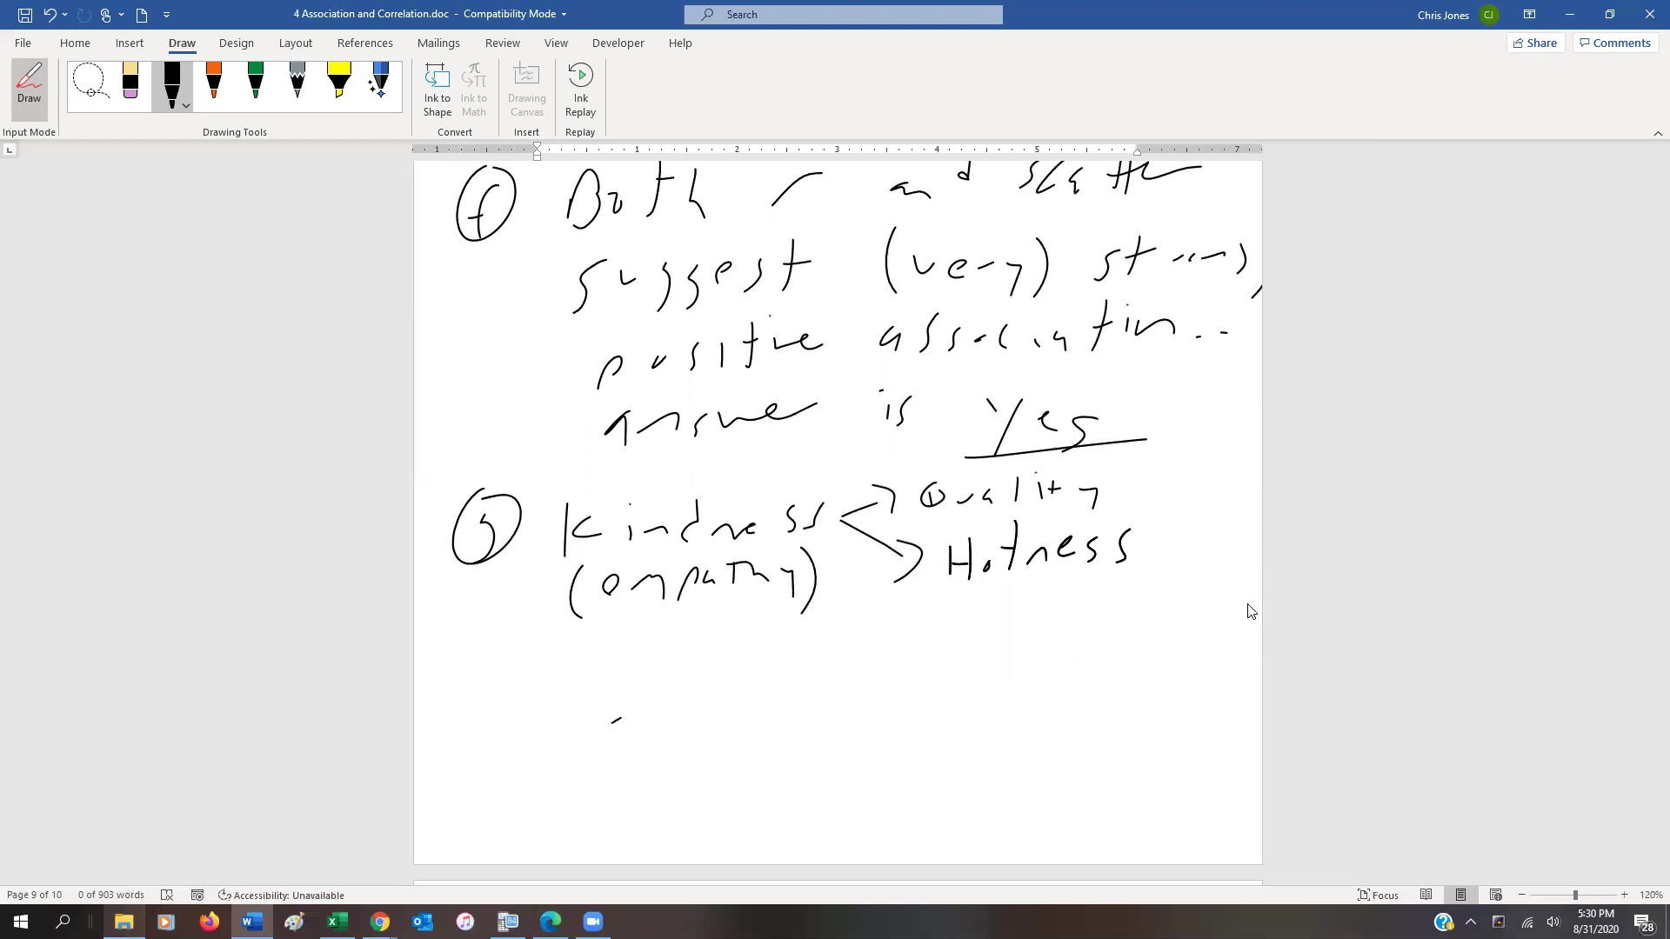
Write 'subject' as a second lurking variable with two branching arrows after it
drag(619, 719, 608, 755)
drag(636, 734, 695, 741)
drag(716, 729, 781, 727)
click(790, 696)
mouse_move(820, 685)
mouse_down()
mouse_move(818, 732)
mouse_move(827, 706)
mouse_up()
mouse_move(855, 686)
mouse_down()
mouse_move(905, 661)
mouse_move(926, 674)
mouse_up()
mouse_move(853, 699)
mouse_down()
mouse_move(913, 730)
mouse_move(920, 757)
mouse_up()
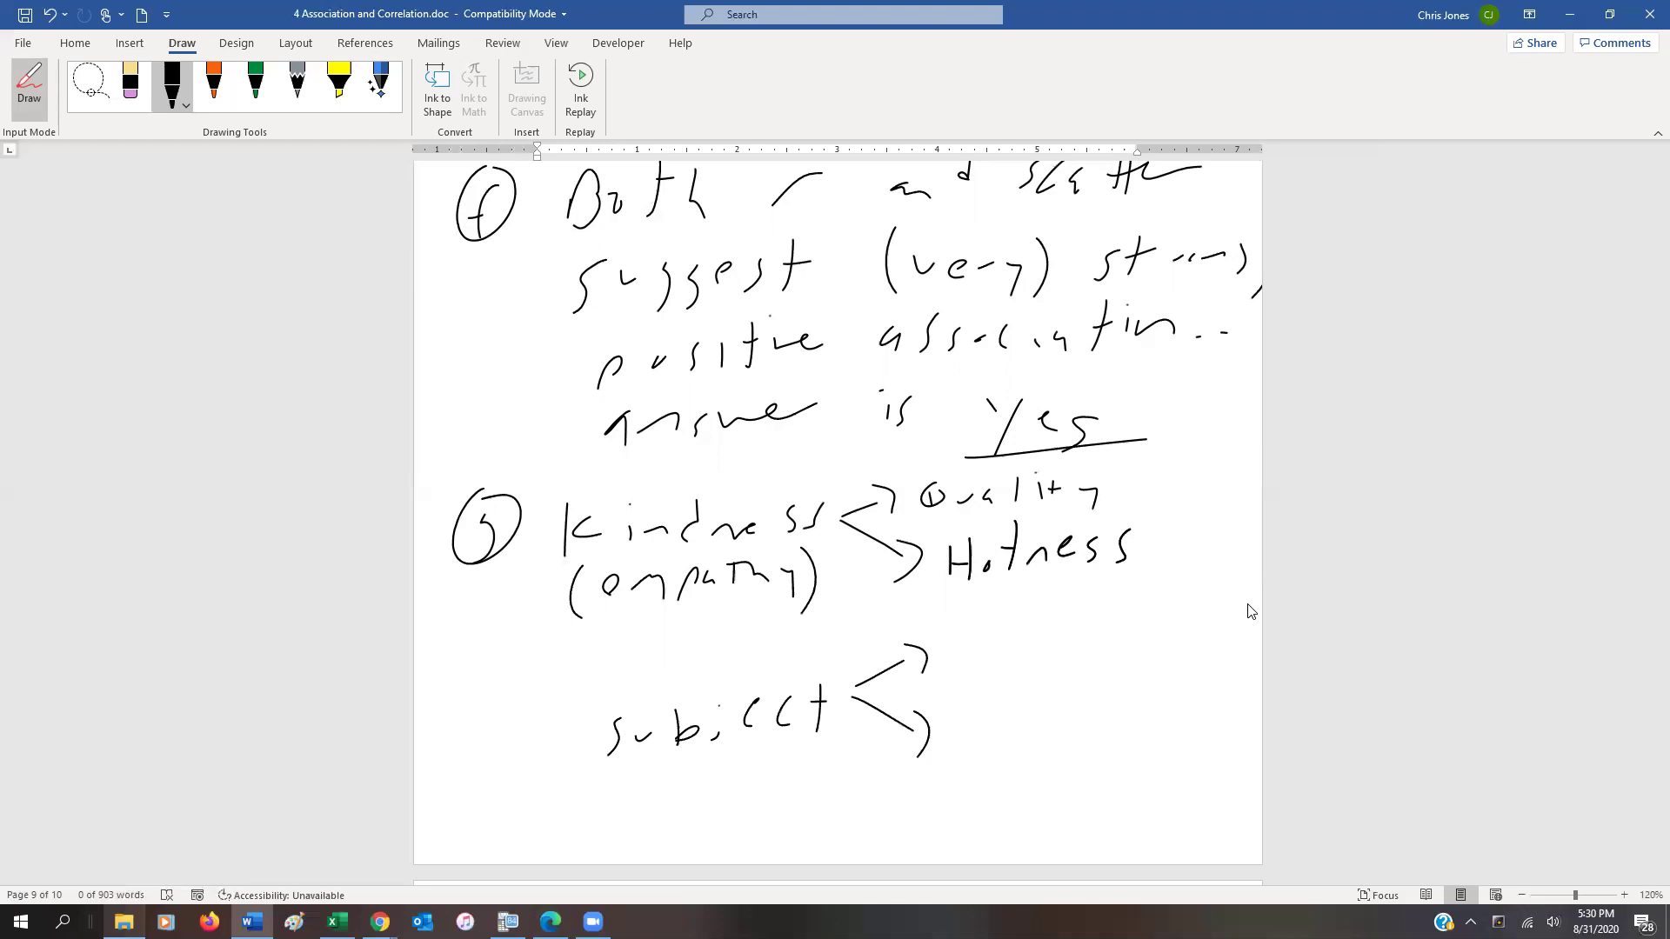
Label subject's arrows Quality at the top and Hotness at the bottom
mouse_move(980, 627)
mouse_down()
mouse_move(963, 654)
mouse_move(1083, 654)
mouse_up()
drag(1068, 638, 1085, 637)
drag(1107, 633, 1120, 677)
drag(965, 709, 966, 755)
mouse_move(981, 711)
mouse_down()
mouse_move(981, 753)
mouse_move(1022, 736)
mouse_up()
drag(1012, 722, 1031, 720)
drag(1039, 738, 1100, 715)
mouse_move(1132, 704)
mouse_down()
mouse_move(1122, 739)
mouse_move(1150, 722)
mouse_move(1141, 737)
mouse_up()
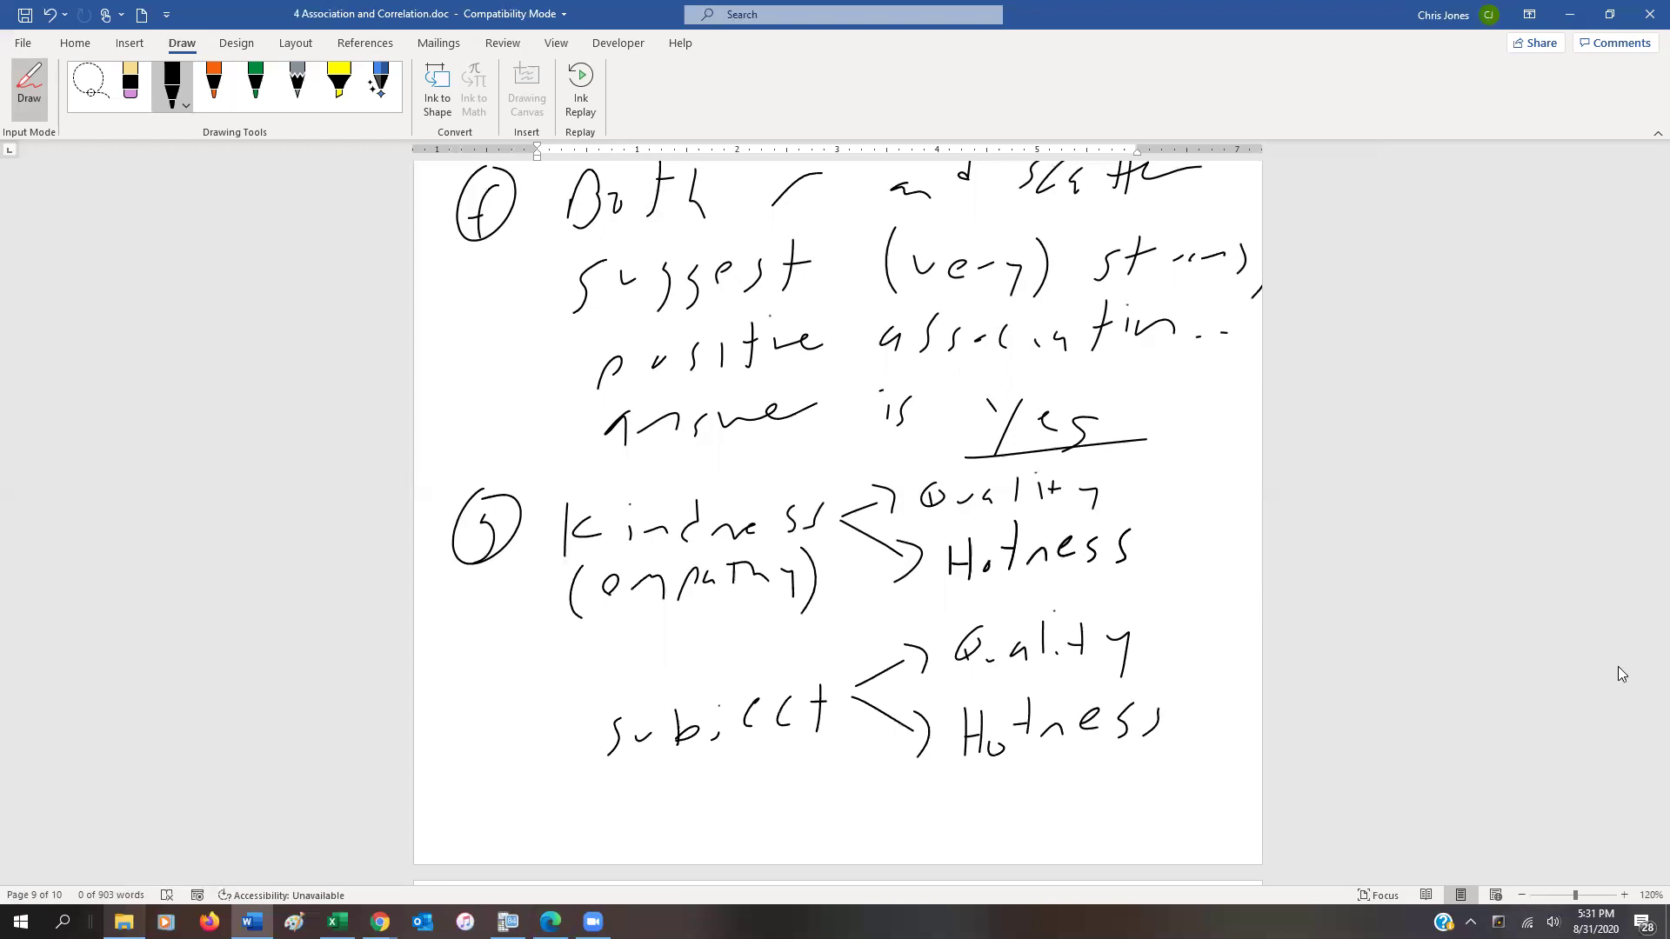
scroll(1600, 778, up, 1)
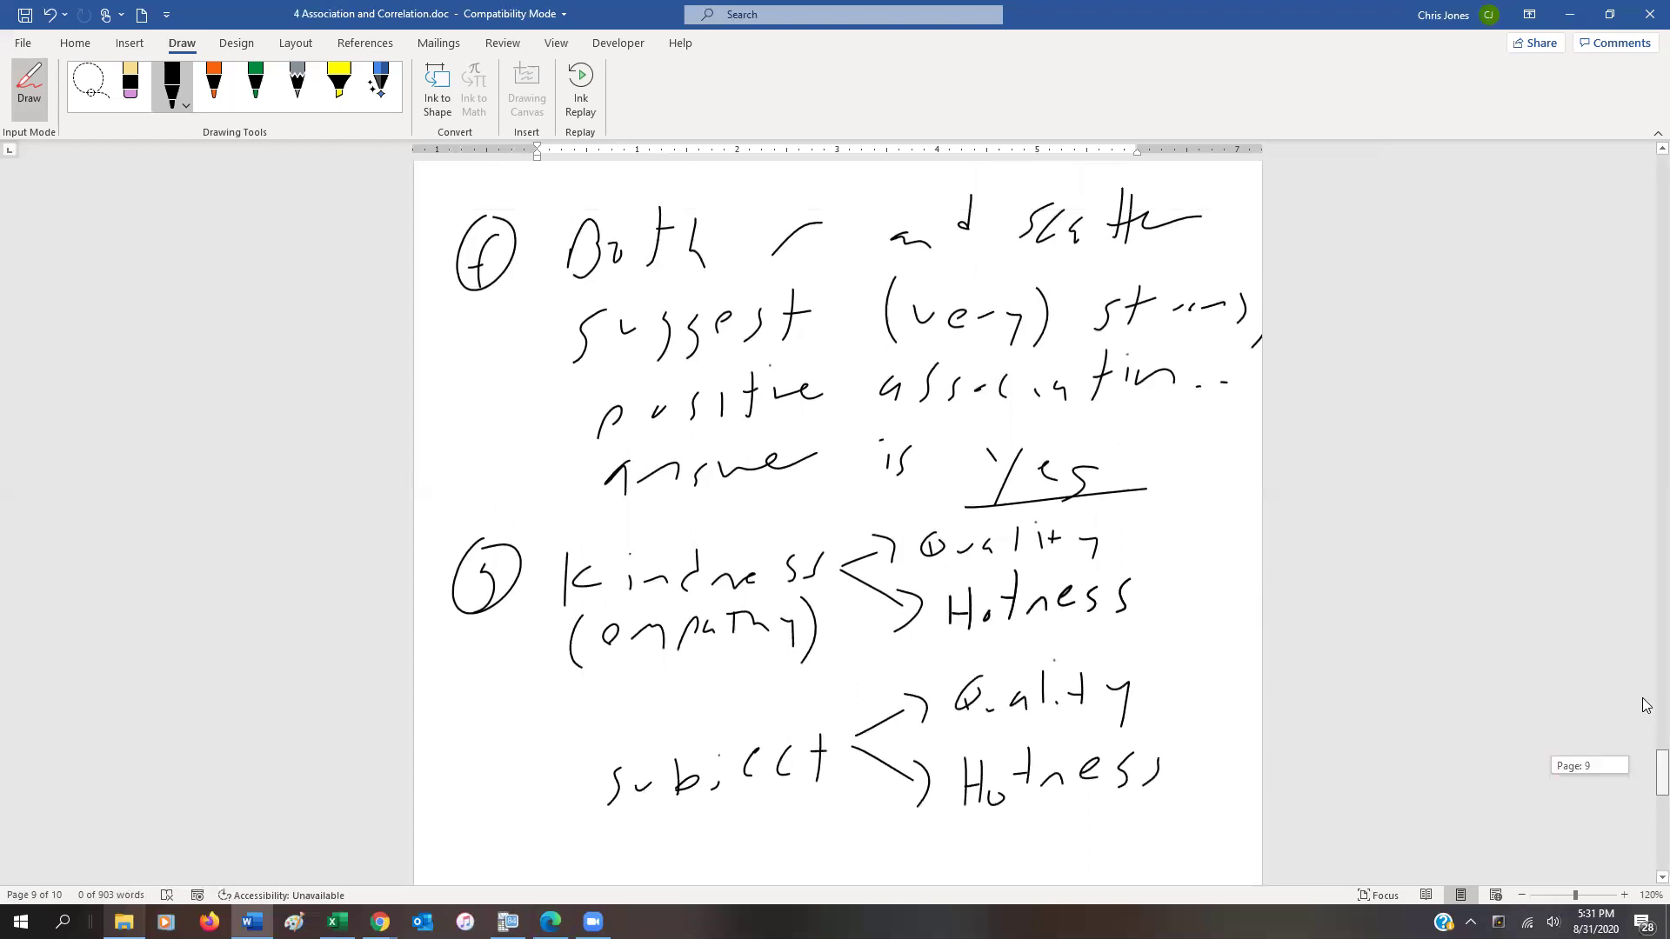
Scroll back up to the question list, then down to page 10 showing part e
mouse_move(1647, 704)
mouse_down()
mouse_move(1643, 421)
mouse_move(1662, 616)
mouse_up()
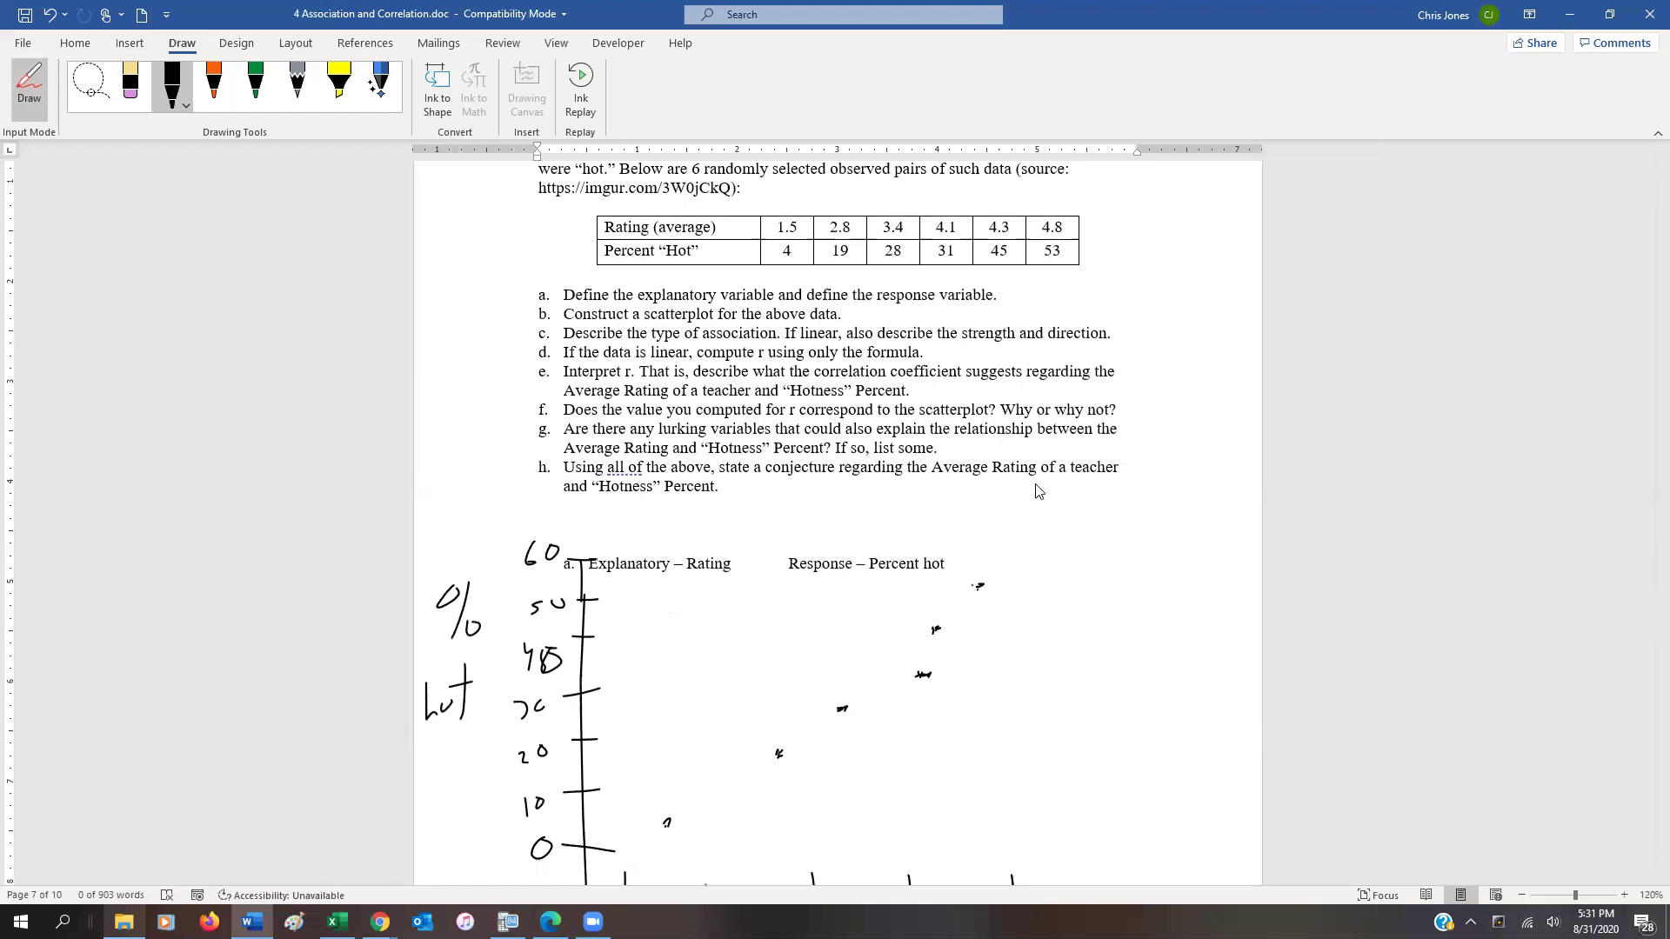
scroll(985, 651, down, 5)
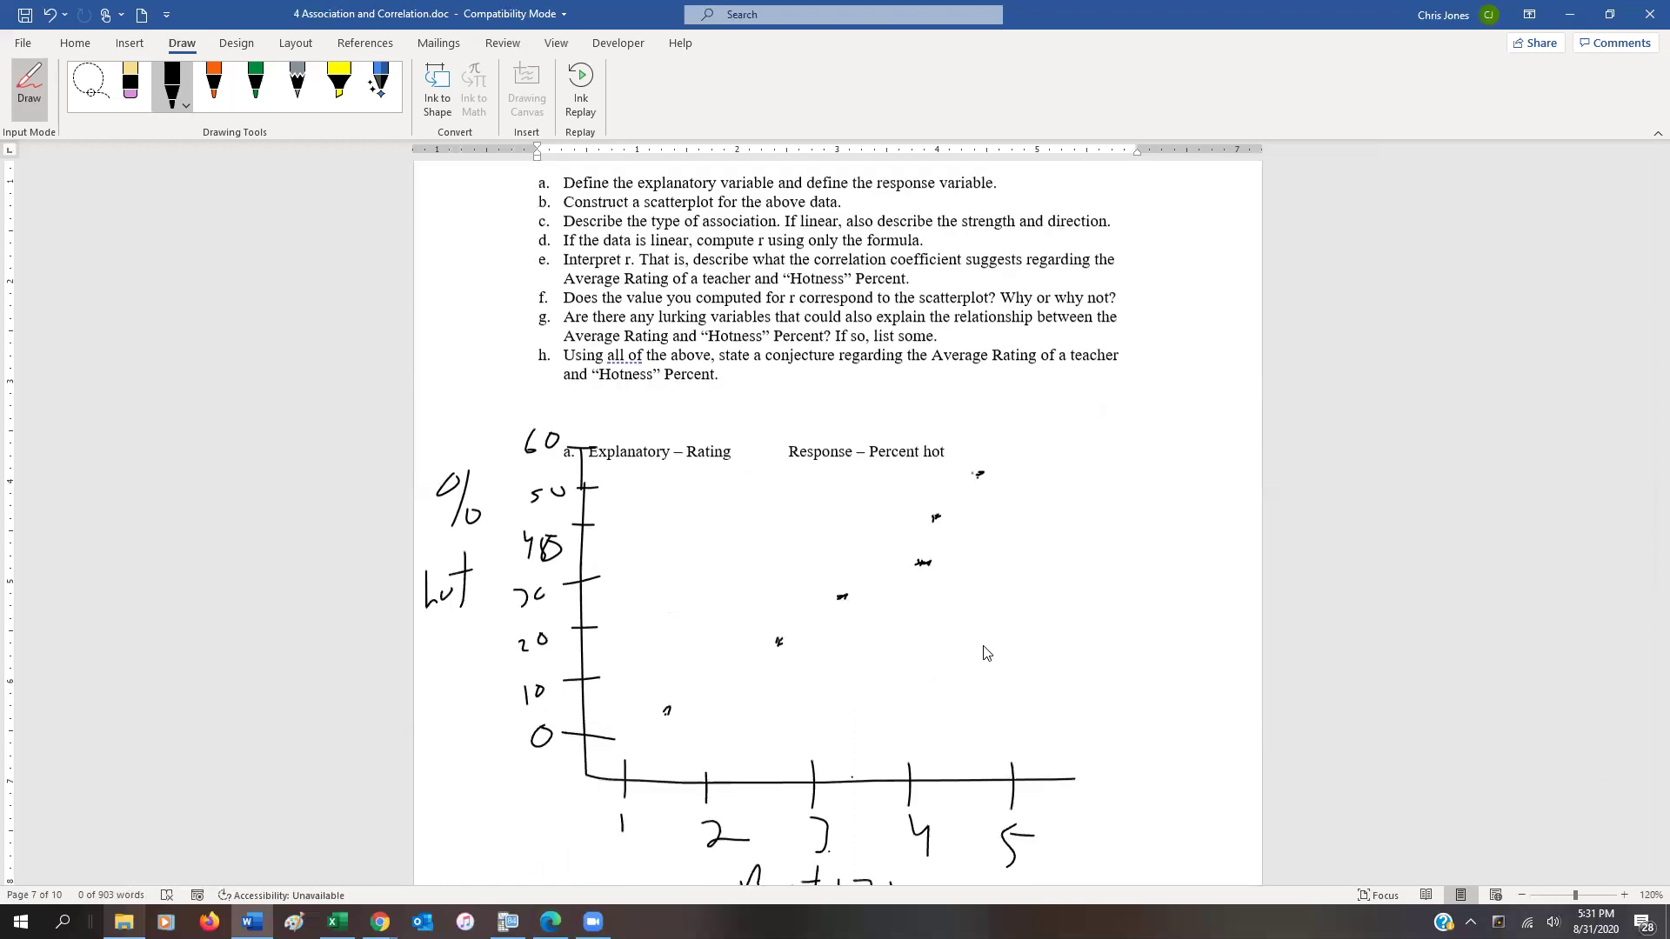
scroll(987, 648, down, 20)
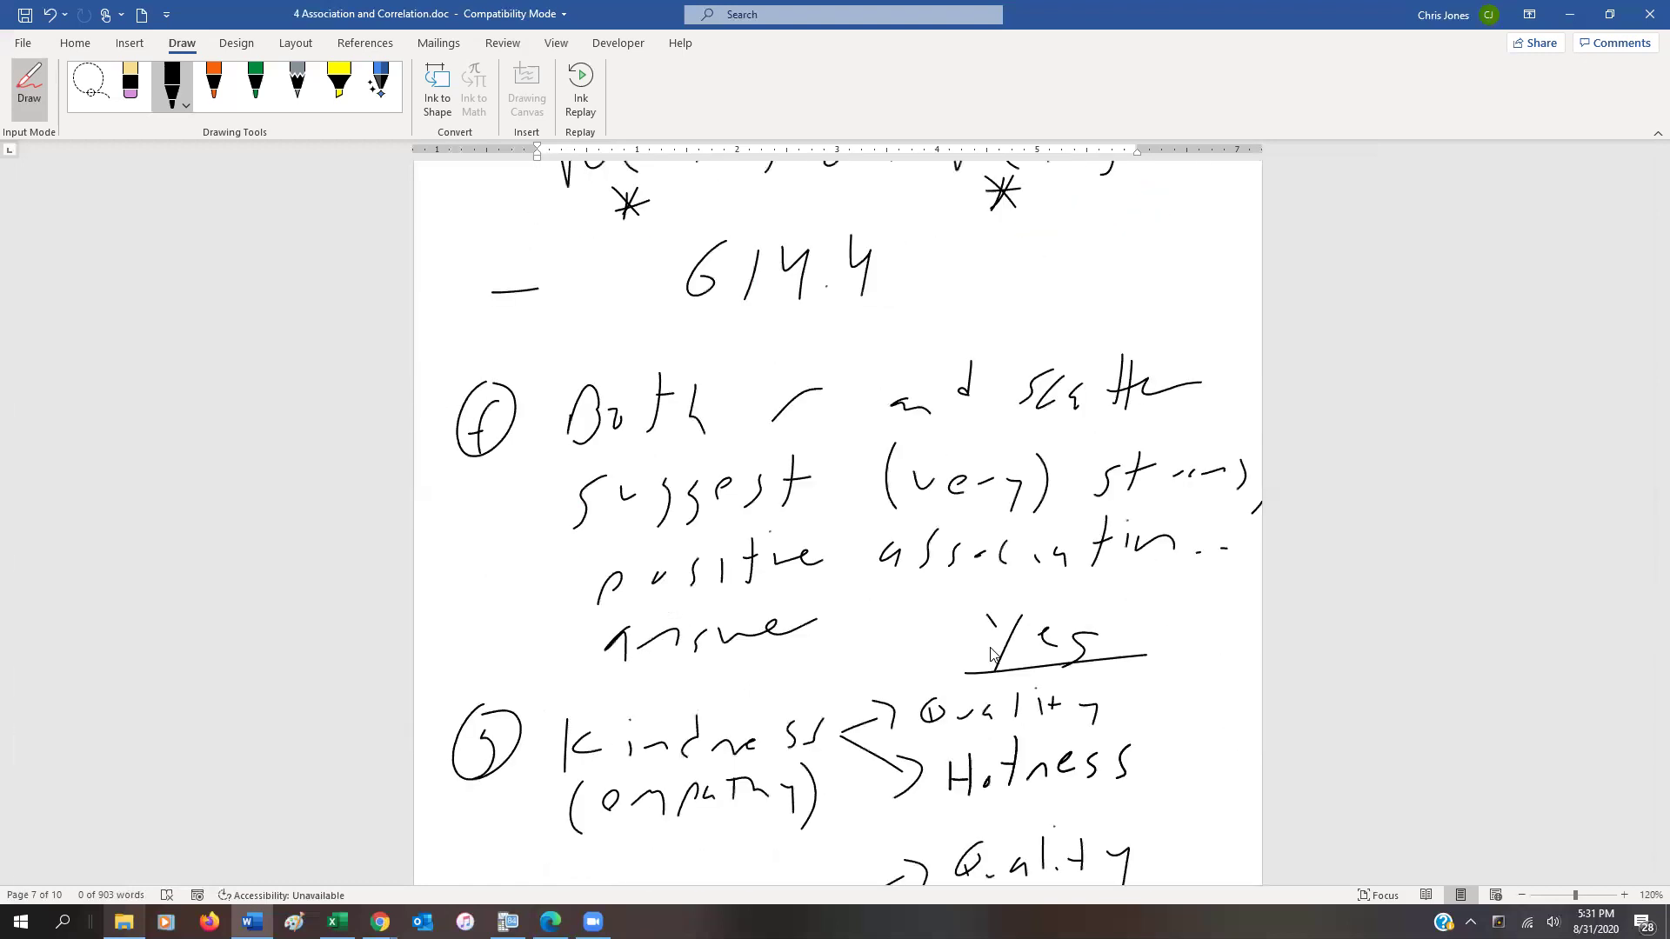
scroll(993, 654, down, 20)
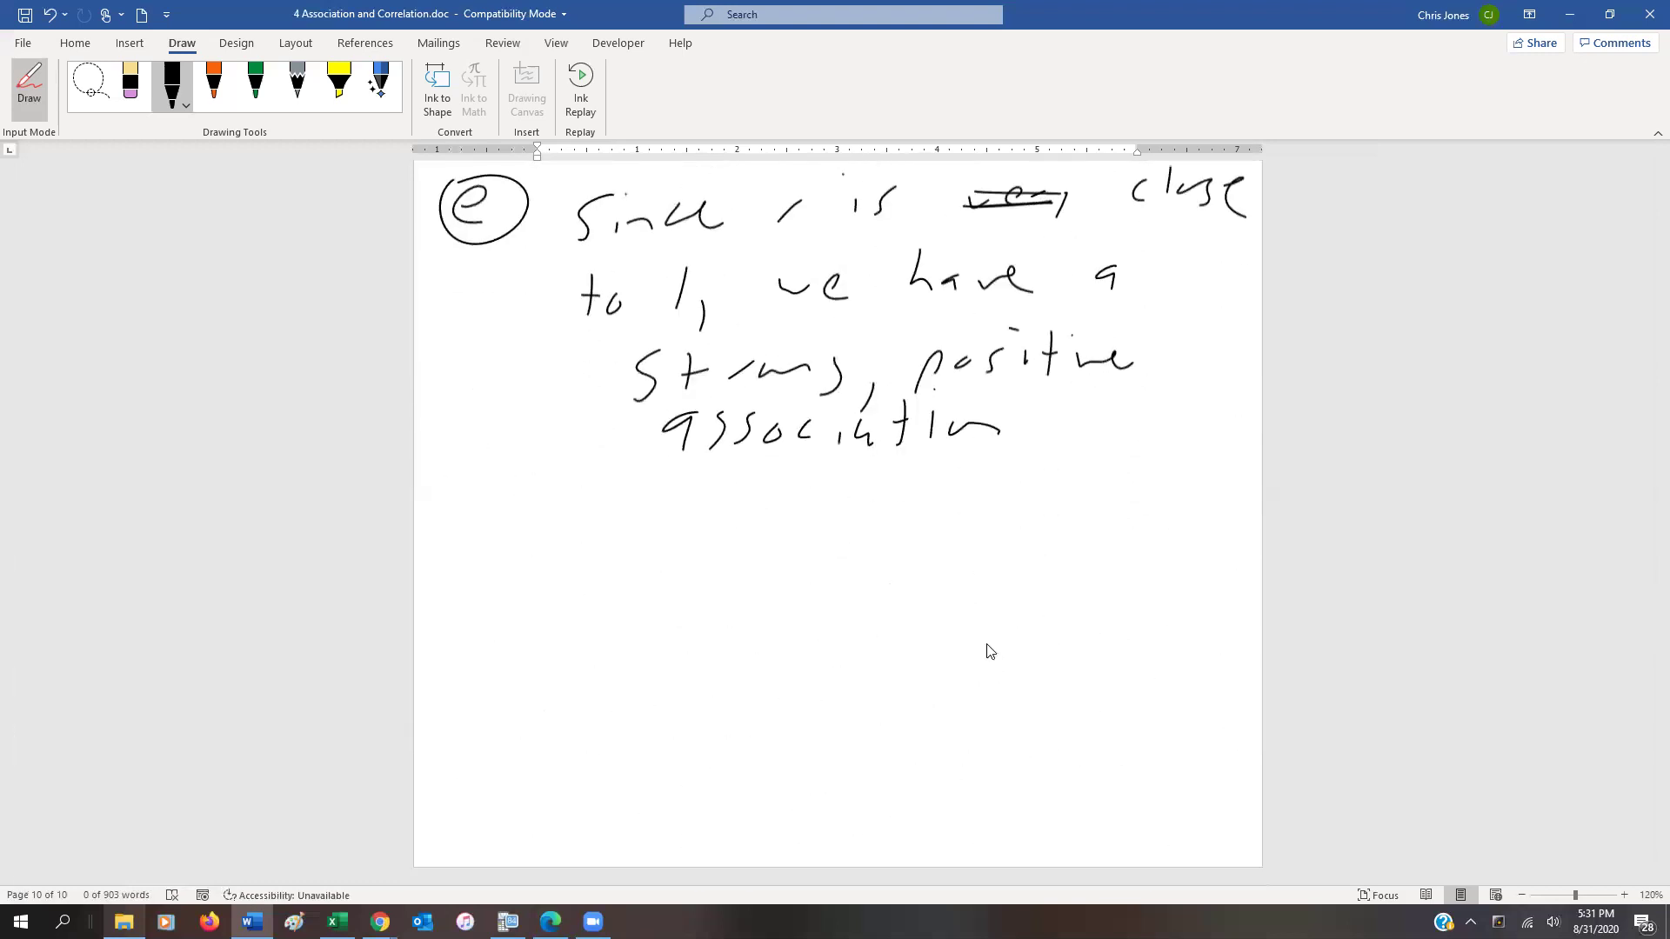
Write a circled h and 'The data suggests that' below part e
mouse_move(471, 513)
mouse_down()
mouse_move(465, 559)
mouse_move(501, 556)
mouse_up()
mouse_move(492, 505)
mouse_down()
mouse_move(437, 561)
mouse_move(488, 505)
mouse_move(574, 565)
mouse_move(661, 553)
mouse_up()
mouse_move(723, 501)
mouse_down()
mouse_move(724, 544)
mouse_move(706, 548)
mouse_up()
drag(734, 530, 765, 546)
drag(799, 520, 794, 536)
mouse_move(887, 508)
mouse_down()
mouse_move(859, 541)
mouse_move(903, 532)
mouse_up()
mouse_move(932, 515)
mouse_down()
mouse_move(921, 551)
mouse_move(978, 515)
mouse_move(1037, 529)
mouse_up()
click(965, 521)
mouse_move(1028, 508)
mouse_down()
mouse_move(1061, 502)
mouse_move(981, 541)
mouse_up()
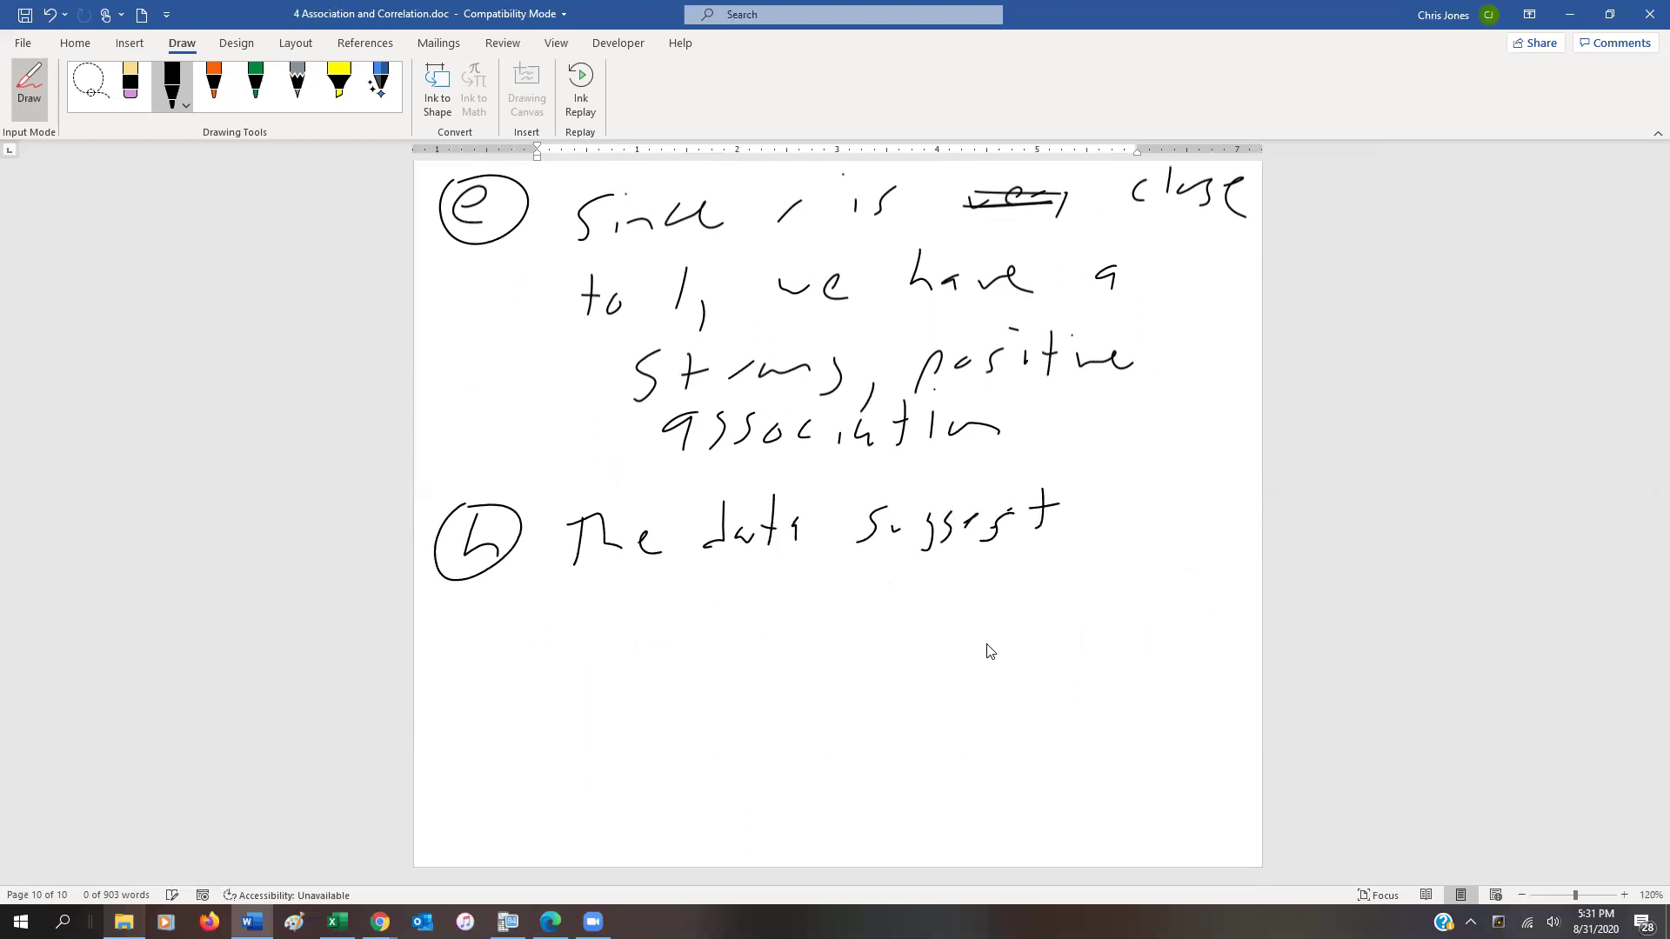
drag(1087, 509, 1067, 540)
mouse_move(1133, 520)
mouse_down()
mouse_move(1153, 554)
mouse_move(1185, 550)
mouse_up()
drag(1185, 546, 1222, 553)
drag(1203, 522, 1234, 519)
Continue the sentence with 'there seems to be' on the second line
drag(598, 605, 595, 654)
mouse_move(600, 635)
mouse_down()
mouse_move(619, 648)
mouse_move(619, 614)
mouse_up()
mouse_move(626, 631)
mouse_down()
mouse_move(642, 642)
mouse_move(661, 622)
mouse_up()
drag(706, 619, 713, 640)
mouse_move(812, 591)
mouse_down()
mouse_move(793, 632)
mouse_move(930, 601)
mouse_up()
drag(963, 587, 950, 612)
drag(1028, 577, 1025, 611)
drag(1013, 592, 1040, 594)
drag(1058, 591, 1065, 607)
drag(1129, 569, 1141, 608)
drag(1166, 594, 1182, 612)
mouse_move(619, 696)
mouse_down()
mouse_move(600, 722)
mouse_move(621, 738)
mouse_up()
drag(711, 685, 692, 729)
Write 'a strong, + association' on the third line
drag(742, 680, 736, 720)
drag(737, 701, 816, 684)
mouse_move(822, 696)
mouse_down()
mouse_move(872, 677)
mouse_move(896, 696)
mouse_up()
drag(914, 698, 910, 717)
drag(963, 664, 960, 694)
drag(948, 684, 1048, 696)
mouse_move(1070, 668)
mouse_down()
mouse_move(1061, 685)
mouse_move(1085, 689)
mouse_up()
drag(1115, 676, 1115, 682)
drag(1152, 663, 1141, 682)
drag(1167, 670, 1202, 669)
mouse_move(1218, 643)
mouse_down()
mouse_move(1220, 673)
mouse_move(1239, 675)
mouse_up()
drag(1244, 668, 1265, 661)
click(1149, 647)
click(1239, 643)
Write 'between quality ratings' on the next line
drag(606, 781, 618, 813)
drag(635, 784, 654, 809)
mouse_move(679, 771)
mouse_down()
mouse_move(679, 809)
mouse_move(714, 781)
mouse_up()
drag(711, 787, 792, 764)
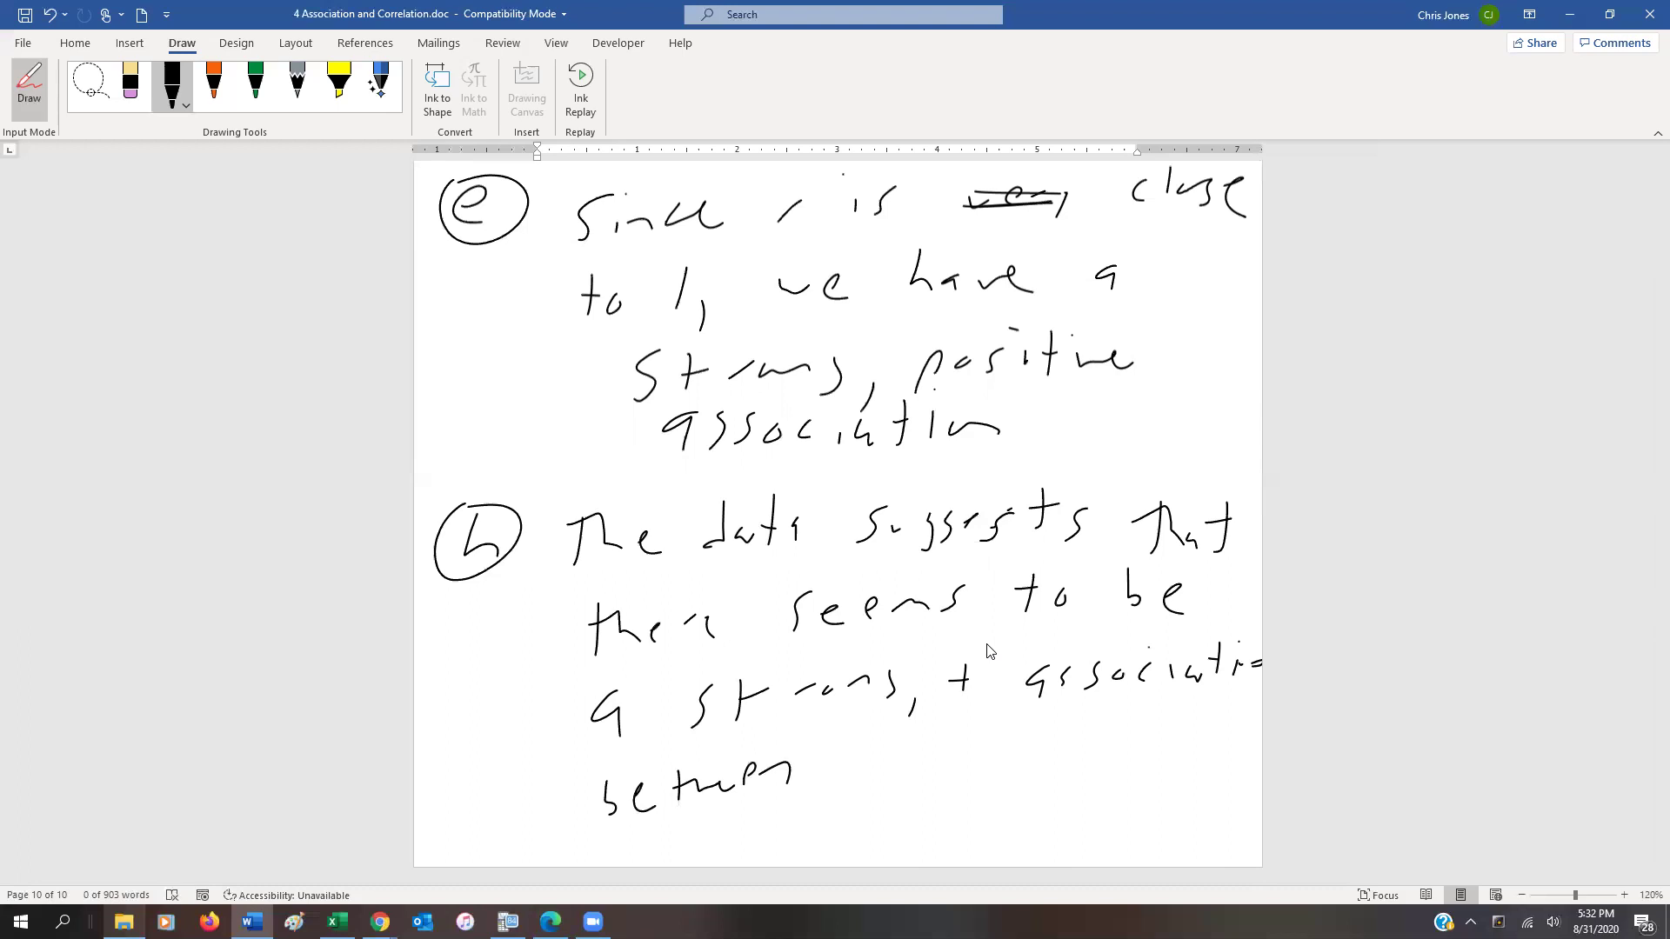
drag(874, 755, 870, 791)
drag(896, 764, 934, 765)
mouse_move(948, 740)
mouse_down()
mouse_move(948, 774)
mouse_move(981, 773)
mouse_up()
drag(973, 760, 1023, 761)
mouse_move(1025, 758)
mouse_down()
mouse_move(1012, 789)
mouse_move(1089, 738)
mouse_up()
drag(1111, 746, 1146, 758)
mouse_move(1138, 736)
mouse_down()
mouse_move(1198, 736)
mouse_move(1207, 772)
mouse_up()
Finish the sentence with 'and hotness %' and touch up the lettering
drag(692, 849, 787, 840)
drag(849, 802, 852, 840)
mouse_move(876, 831)
mouse_down()
mouse_move(901, 840)
mouse_move(912, 812)
mouse_up()
drag(930, 833, 976, 832)
drag(988, 823, 1027, 807)
drag(1028, 818, 1037, 835)
mouse_move(1120, 791)
mouse_down()
mouse_move(1097, 809)
mouse_move(1110, 839)
mouse_up()
drag(1148, 826, 1132, 836)
drag(1007, 805, 979, 838)
drag(905, 794, 900, 838)
drag(1009, 806, 989, 822)
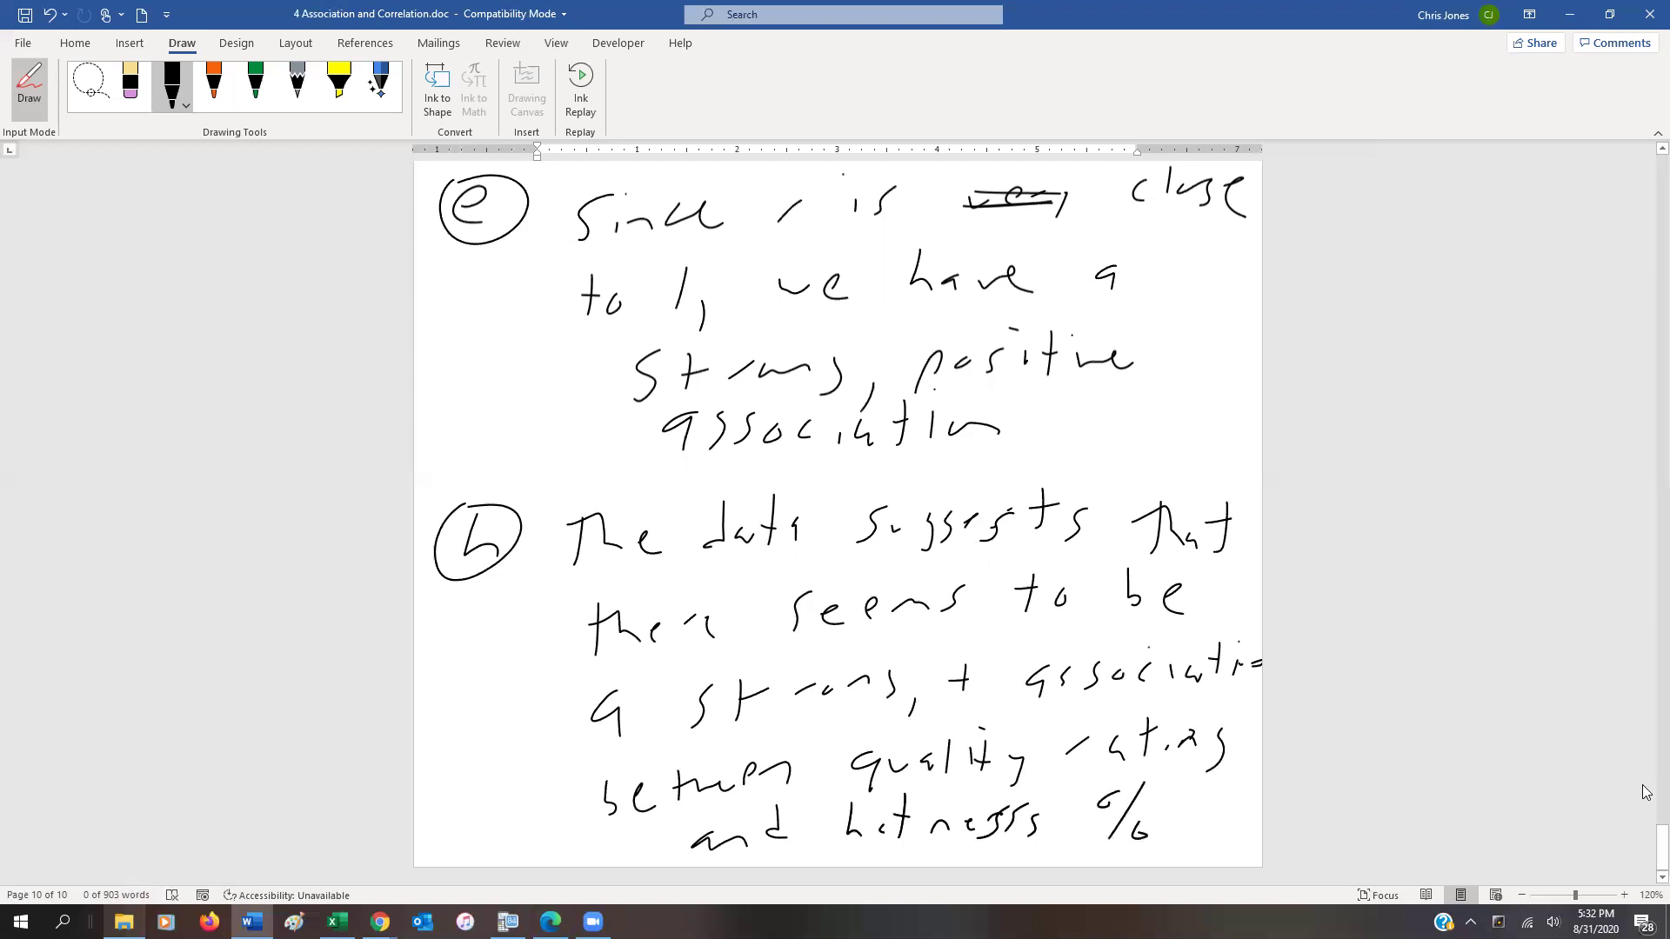
scroll(1644, 787, up, 8)
scroll(1646, 706, up, 20)
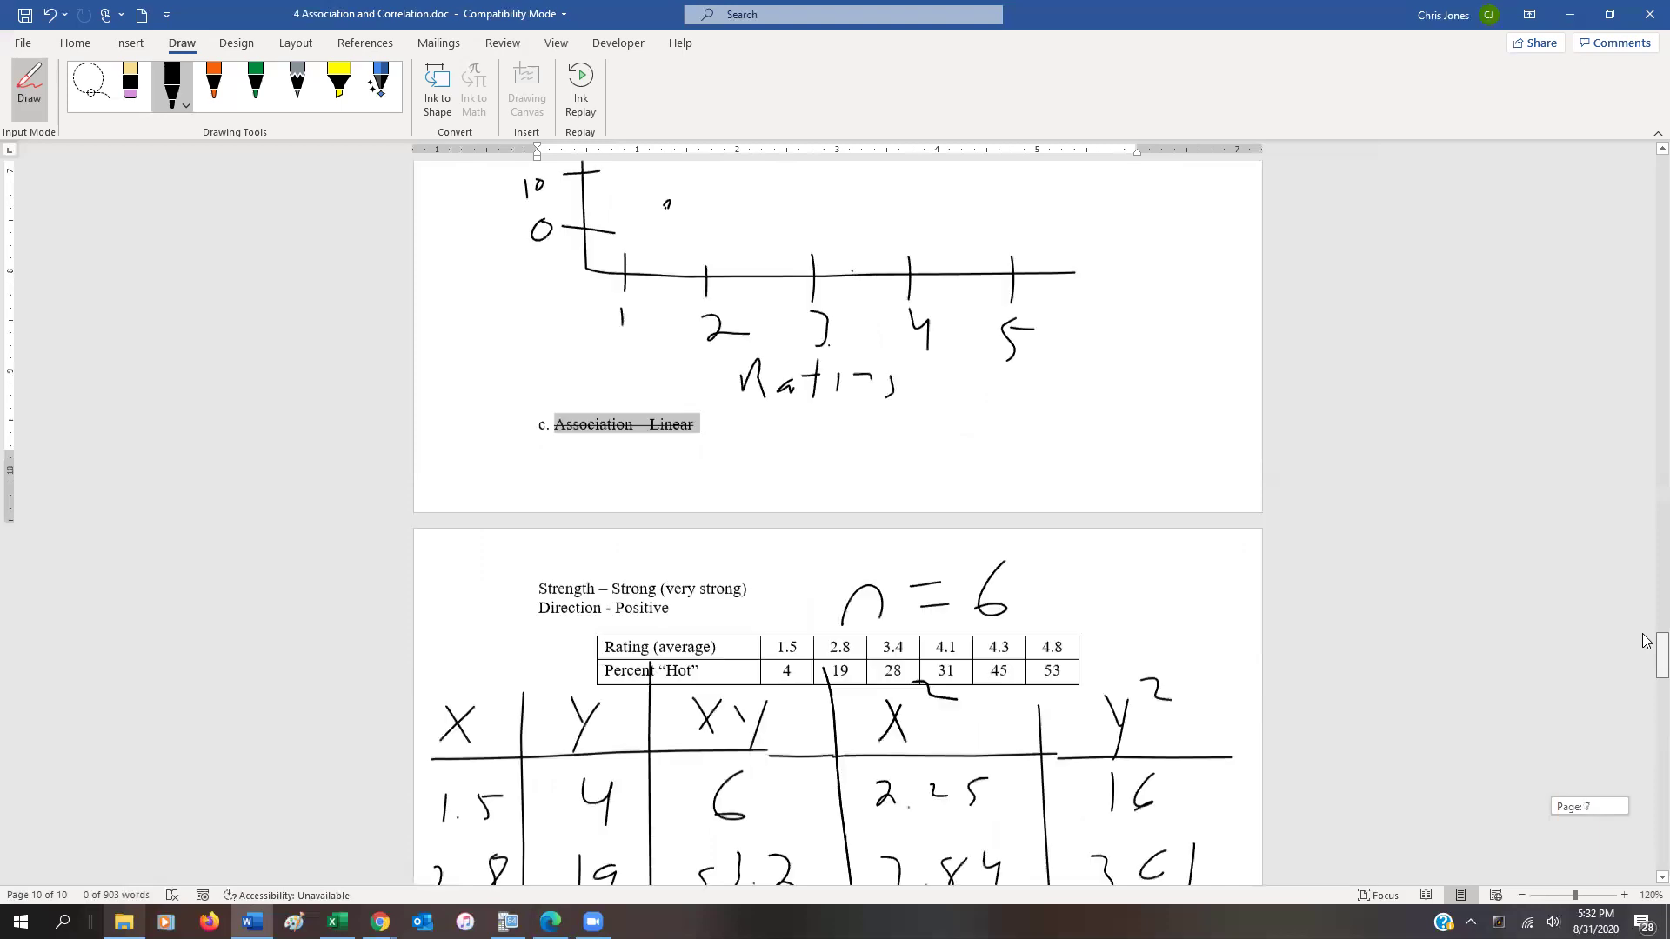
scroll(1646, 706, down, 2)
scroll(1646, 706, down, 2)
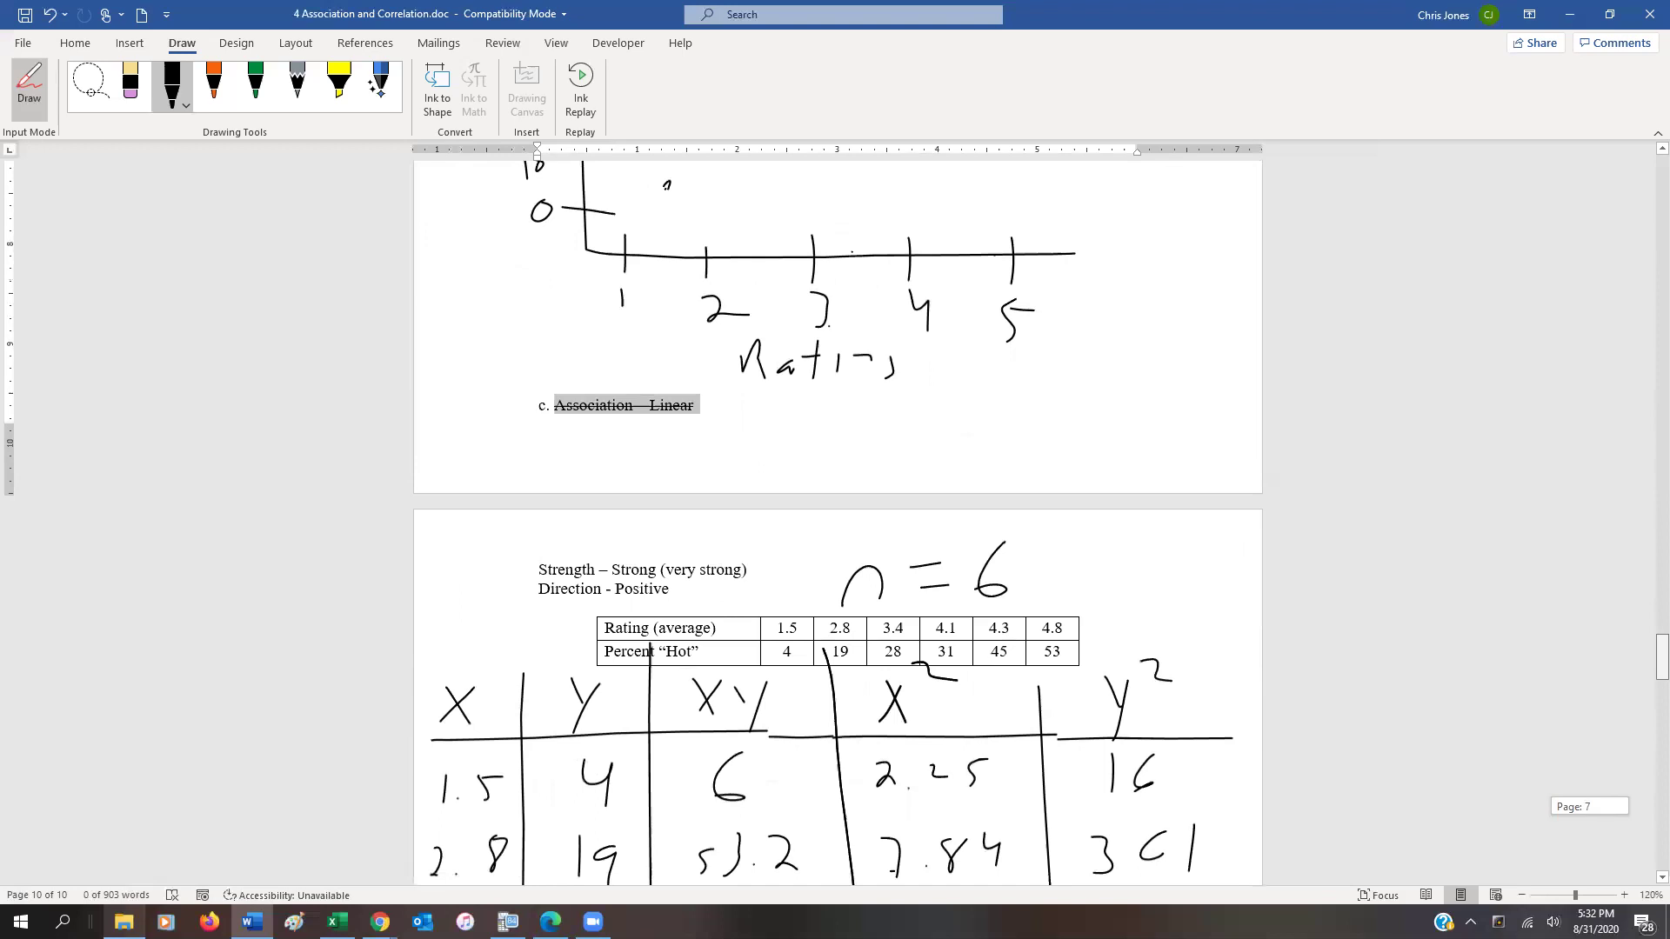
scroll(1562, 819, down, 20)
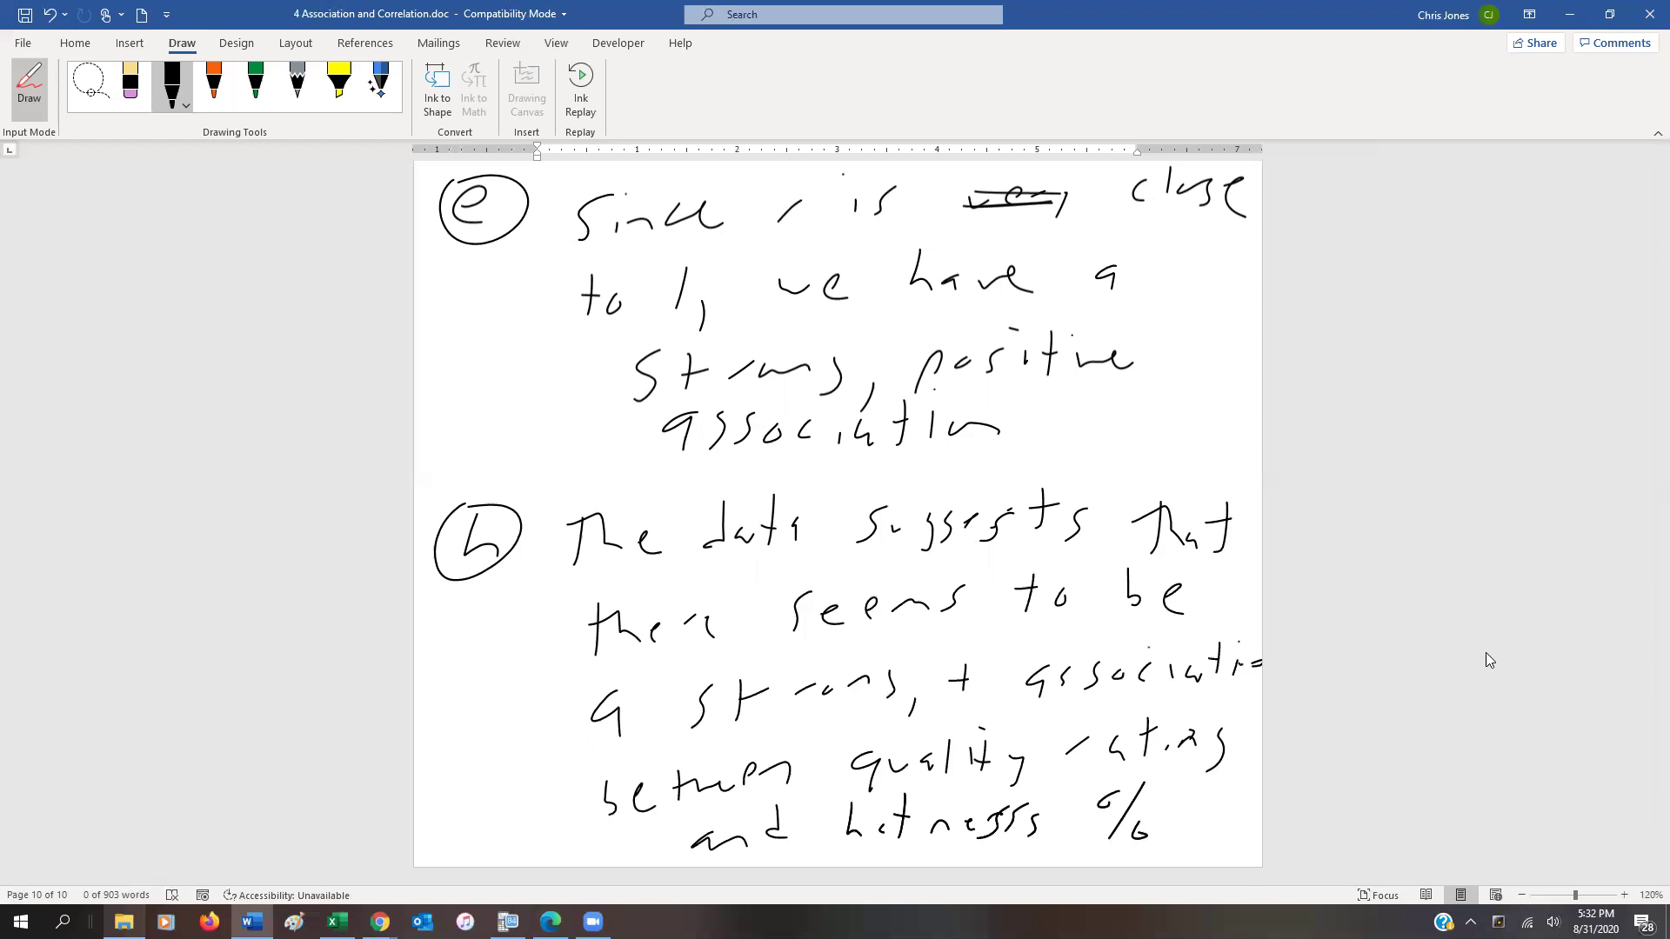
Underline the hotness % line, arc over 'between', and write a short note to its left
mouse_move(857, 855)
mouse_down()
mouse_move(1016, 881)
mouse_move(1133, 856)
mouse_up()
mouse_move(818, 745)
mouse_down()
mouse_move(710, 735)
mouse_move(558, 780)
mouse_up()
mouse_move(445, 796)
mouse_down()
mouse_move(479, 771)
mouse_move(508, 774)
mouse_move(496, 793)
mouse_up()
drag(523, 762, 510, 814)
click(537, 794)
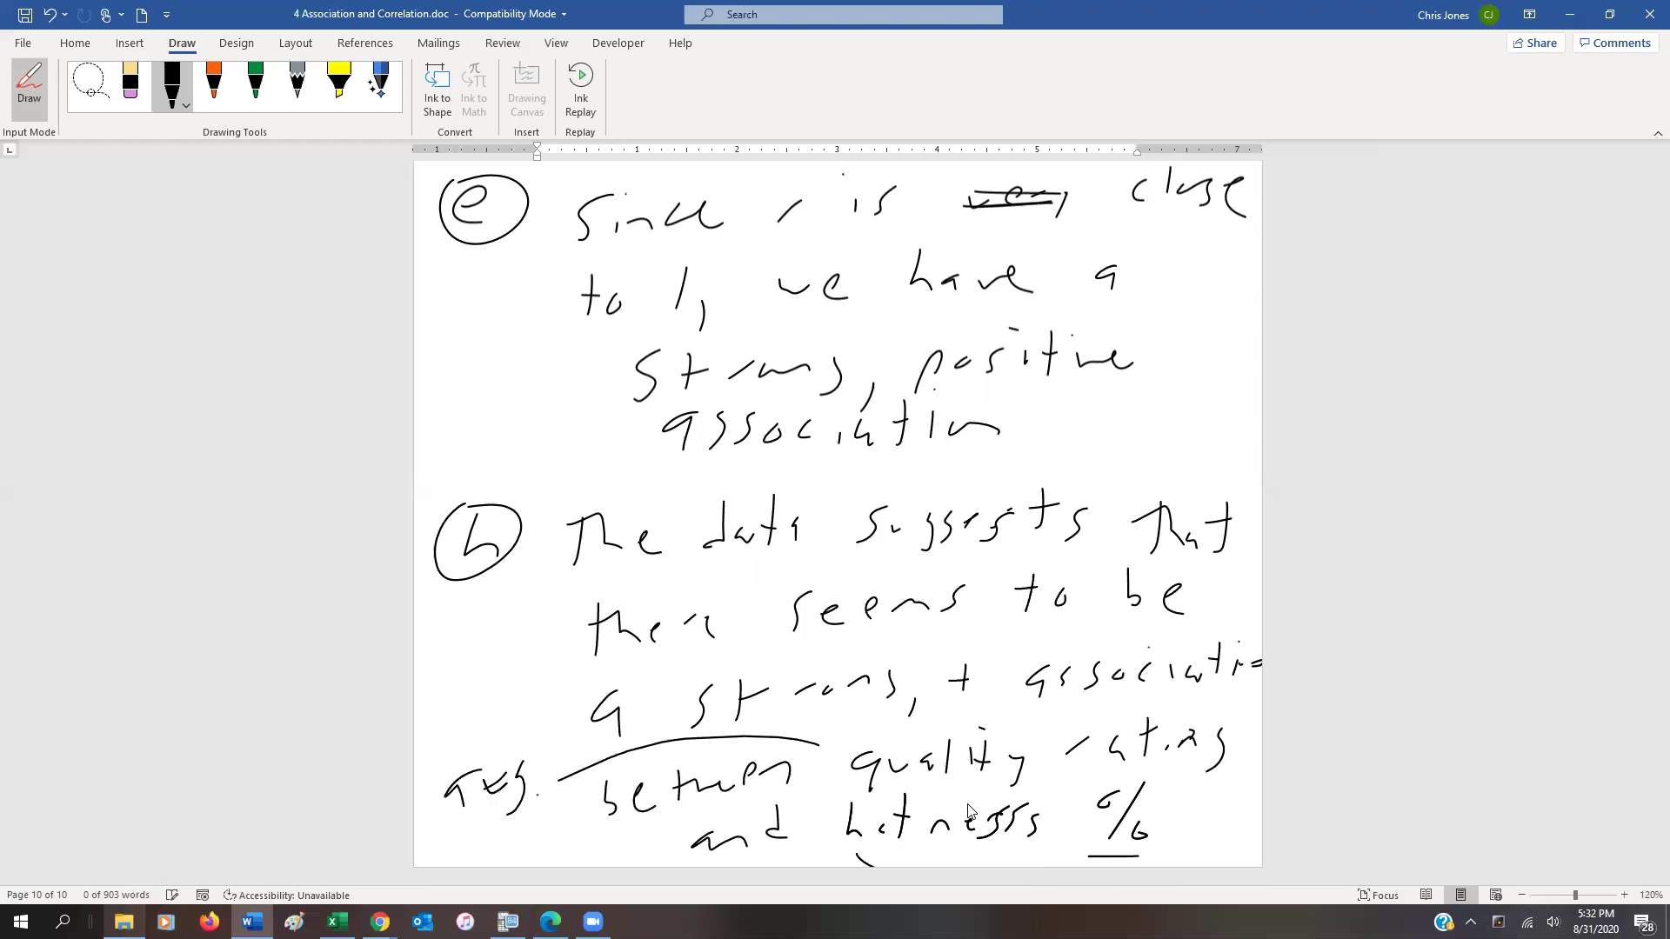